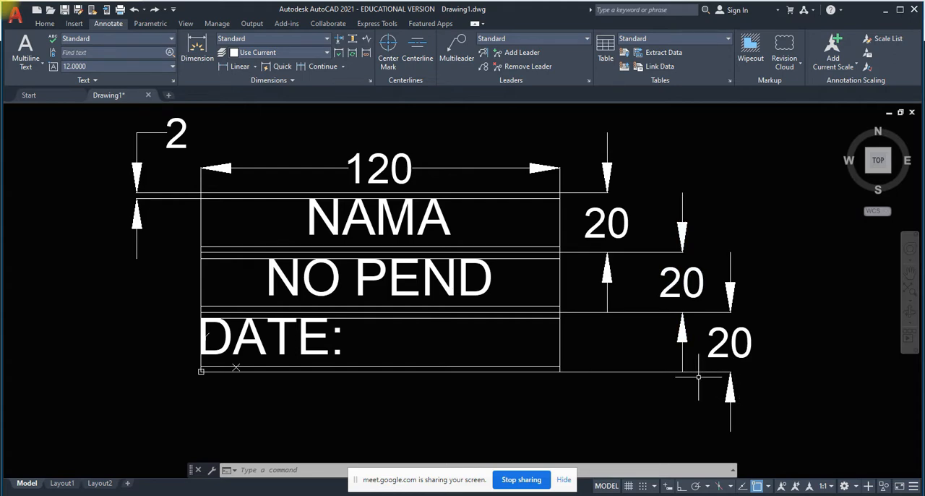
Turn on ortho mode and draw two connected lines left of the reference table, 120 units rightward and 60 units upward.
scroll(698, 372, "down", 2)
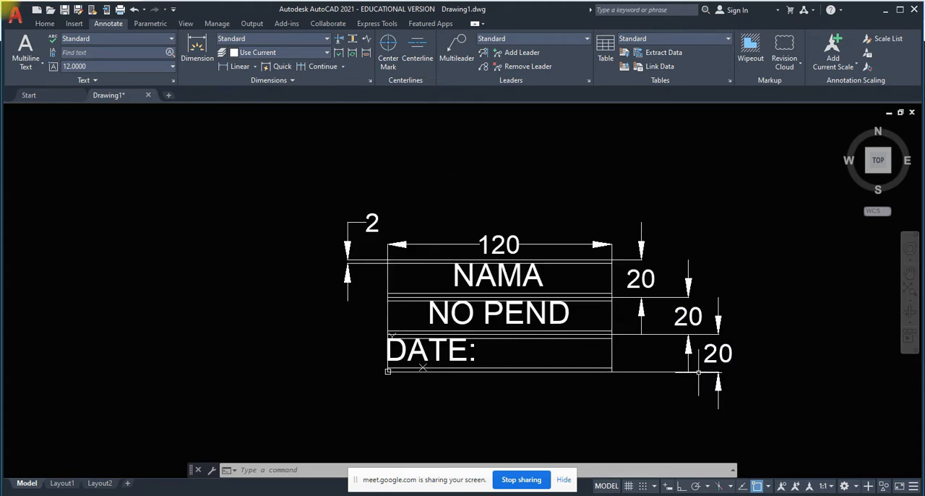
scroll(698, 371, "up", 2)
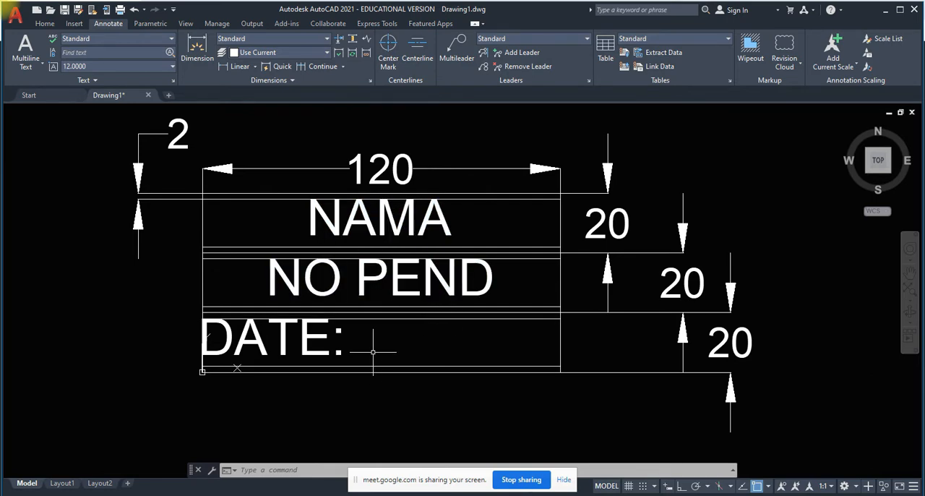
scroll(374, 347, "down", 2)
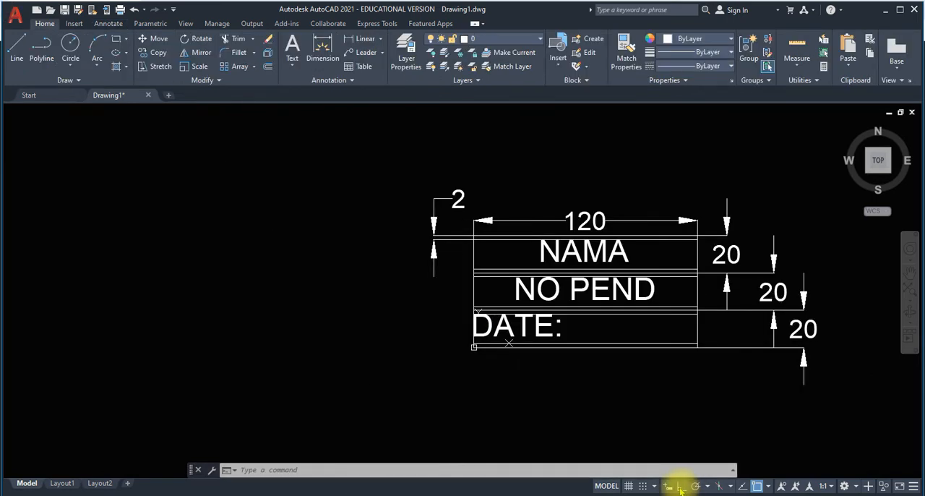
left_click(681, 486)
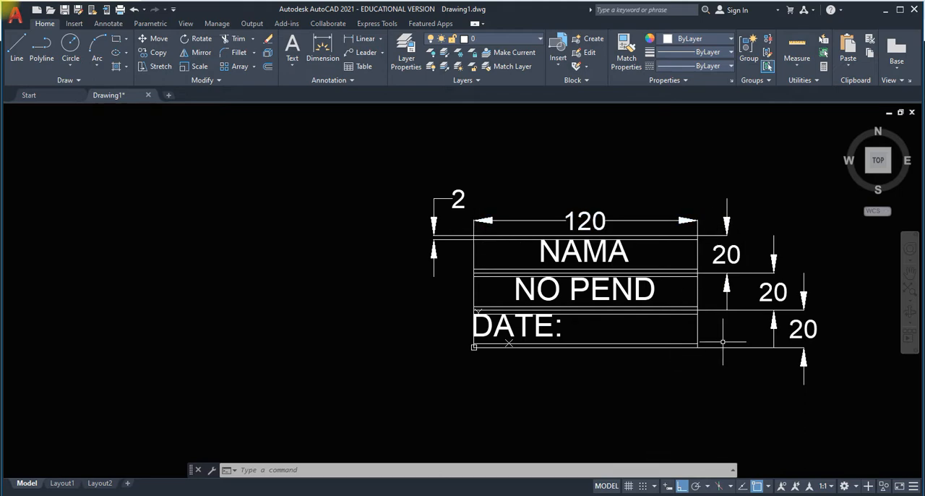
left_click(20, 53)
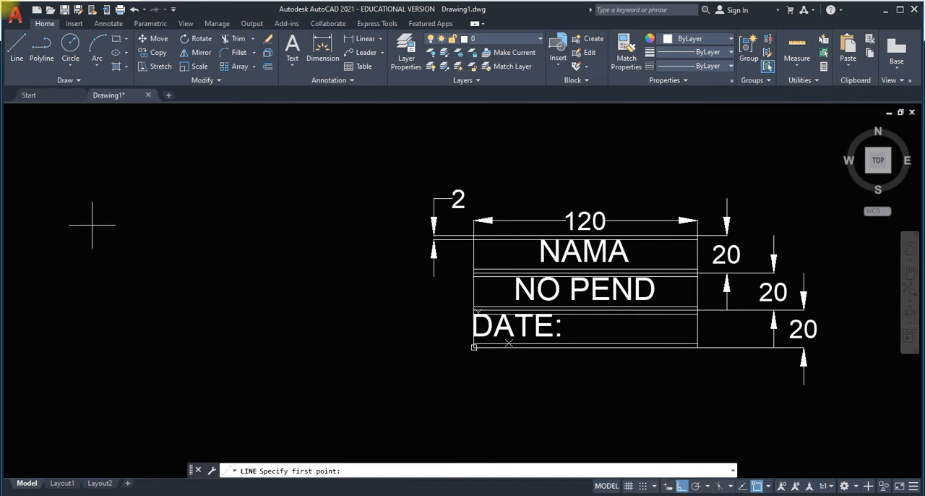
left_click(85, 355)
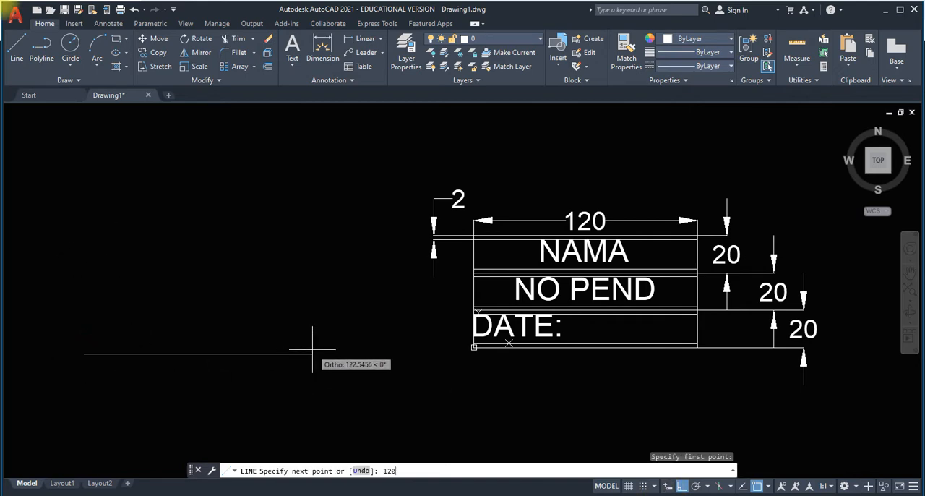
type("120")
key("Return")
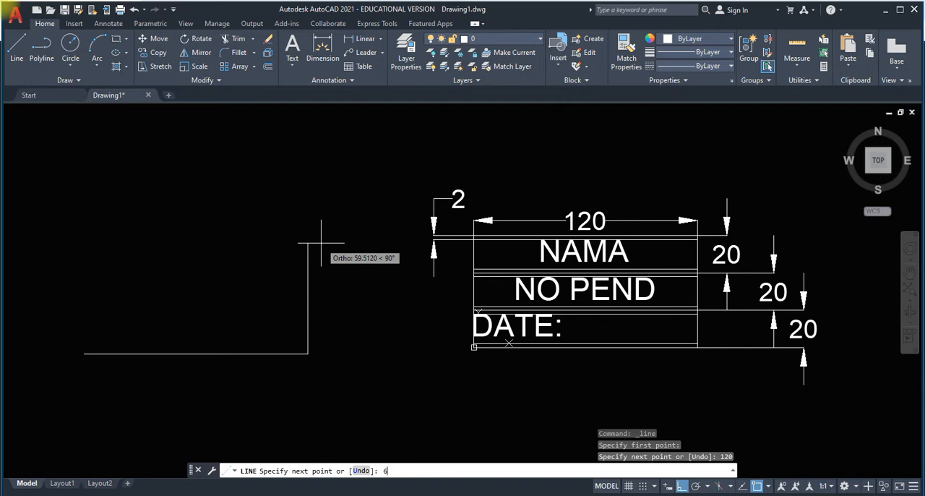
key("Return")
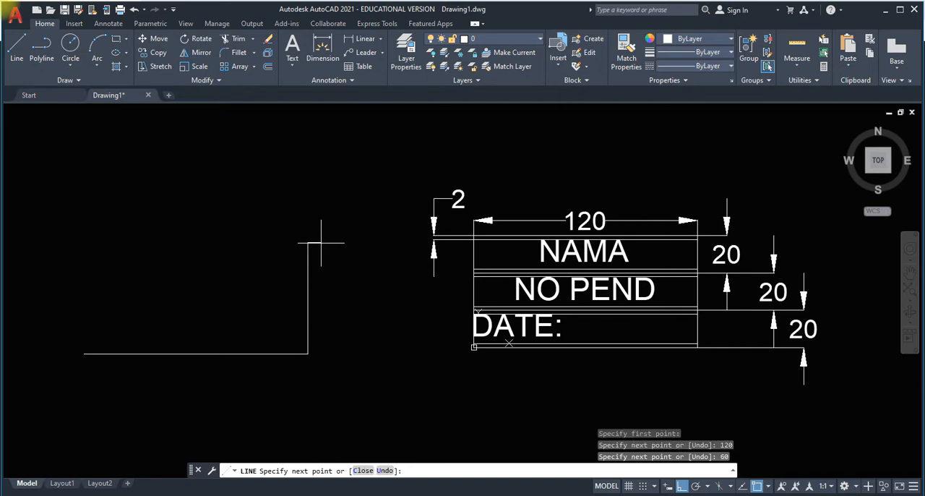
key("Return")
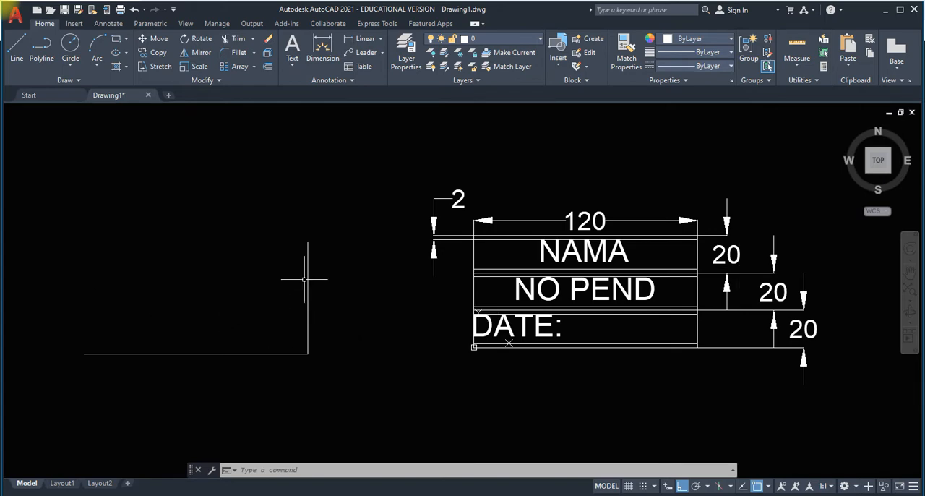
Move the two connected lines about 37 units horizontally toward the reference table, using their shared corner as base point.
left_click(154, 38)
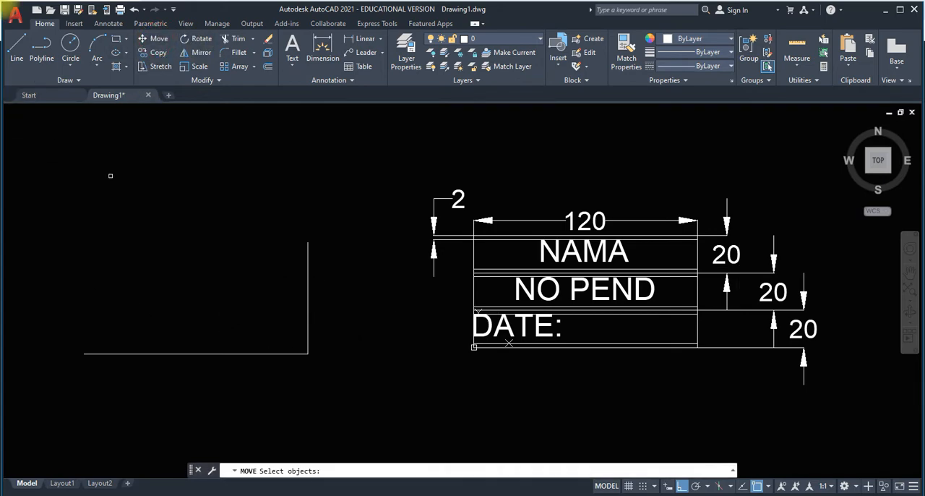
left_click(46, 208)
left_click(361, 383)
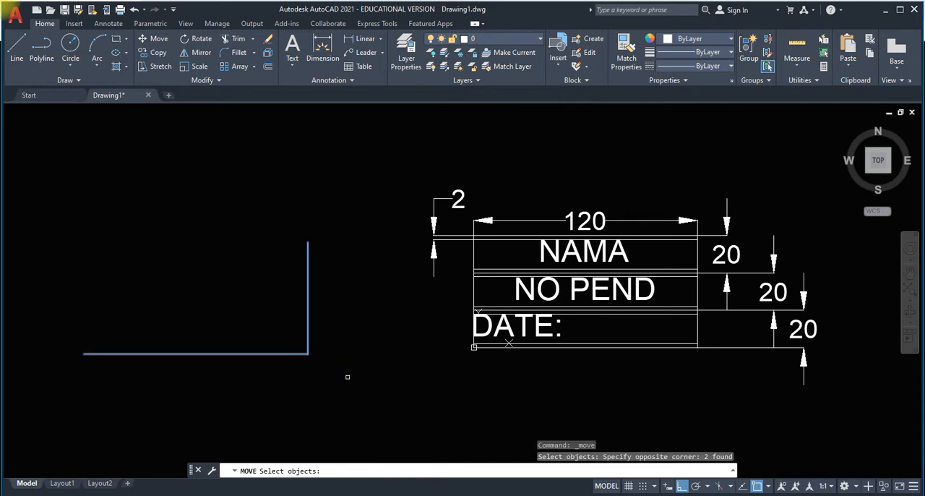
key("Return")
left_click(308, 353)
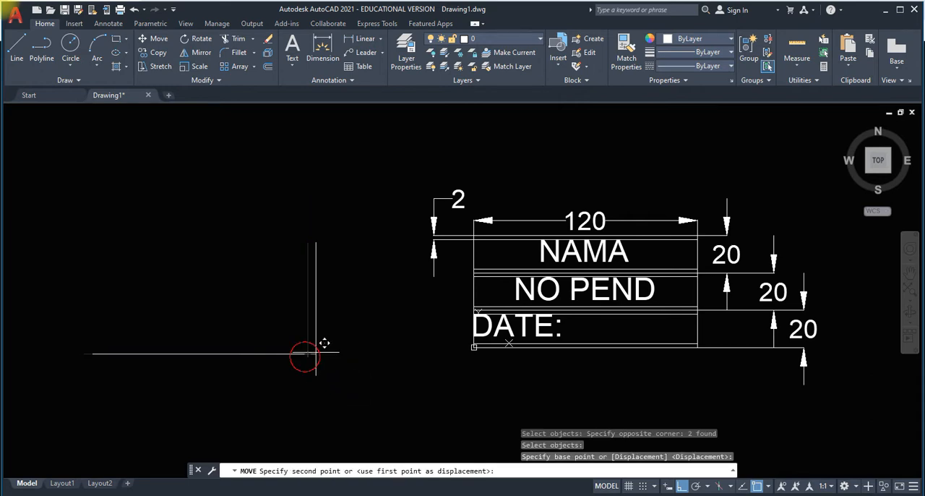
left_click(377, 353)
Offset the horizontal base line upward three times at a distance of 20 to form three rows.
left_click(219, 82)
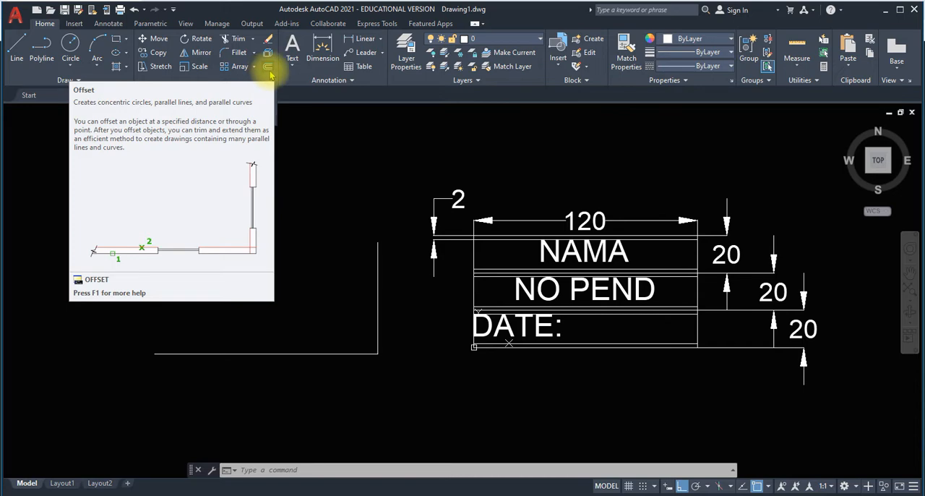
left_click(270, 71)
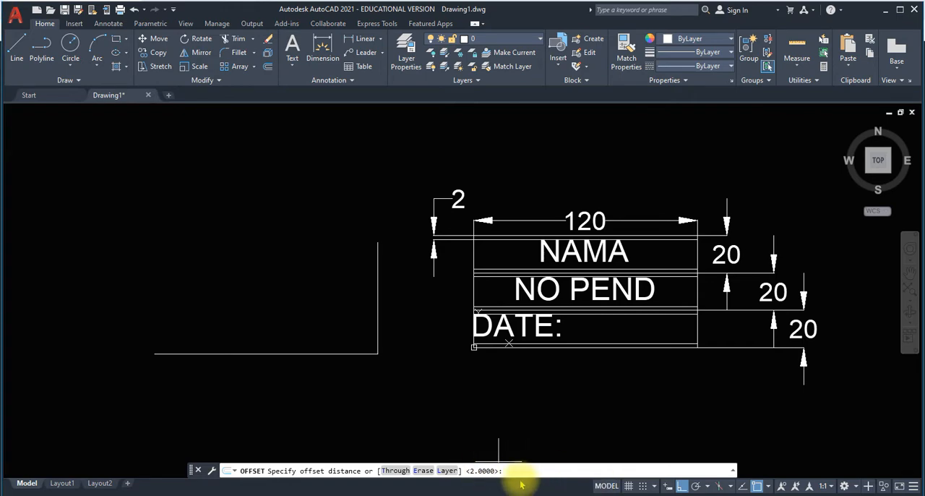
key("Return")
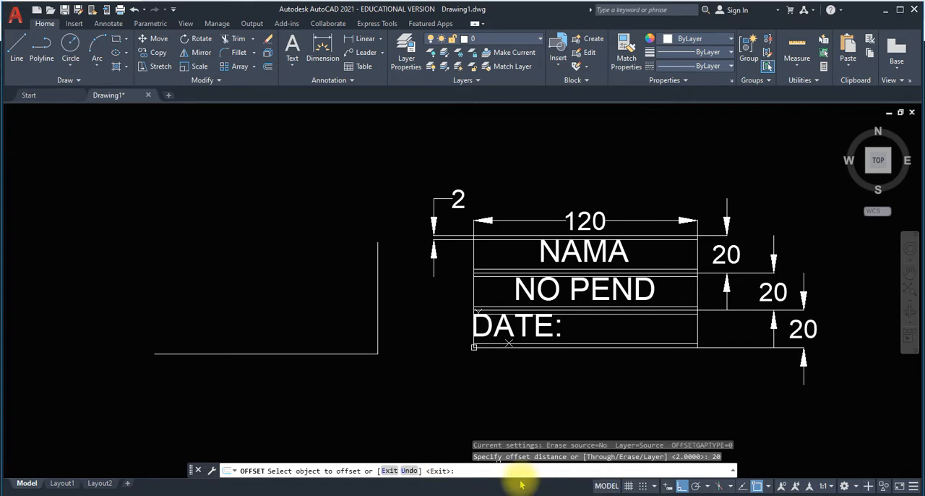
left_click(544, 304)
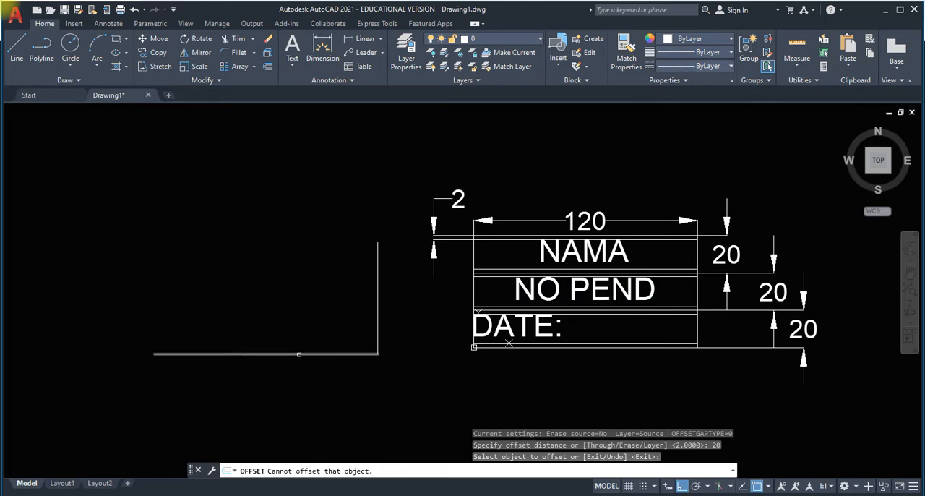
left_click(298, 354)
left_click(298, 315)
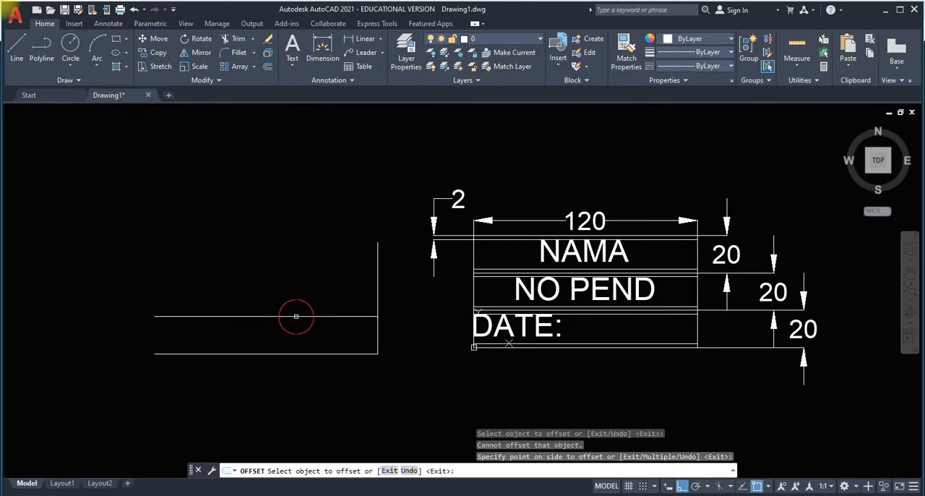
left_click(295, 316)
left_click(295, 280)
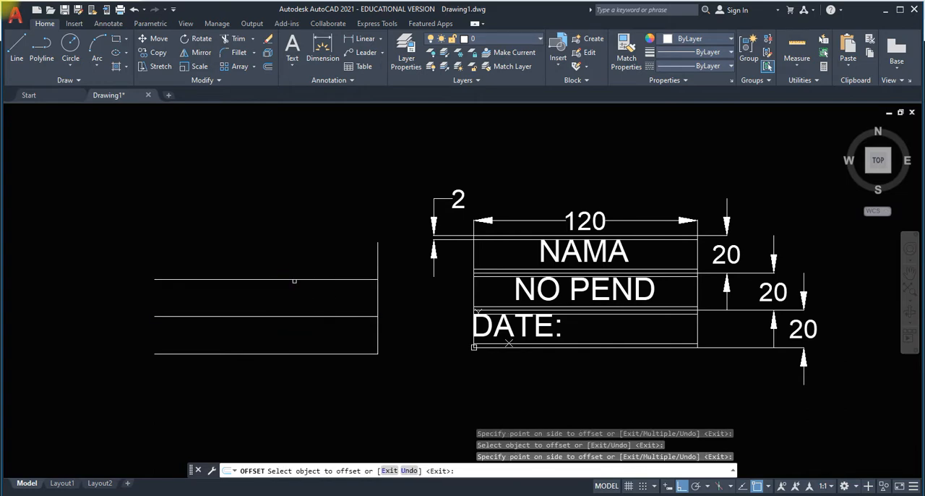
left_click(292, 278)
left_click(293, 248)
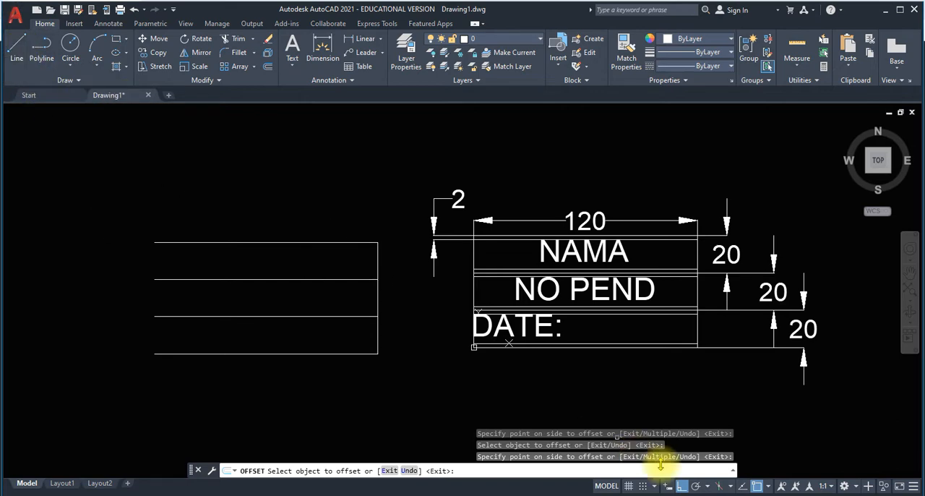
Close the open left side of the new table with a vertical line from the top line's endpoint to the base line's endpoint.
left_click(767, 487)
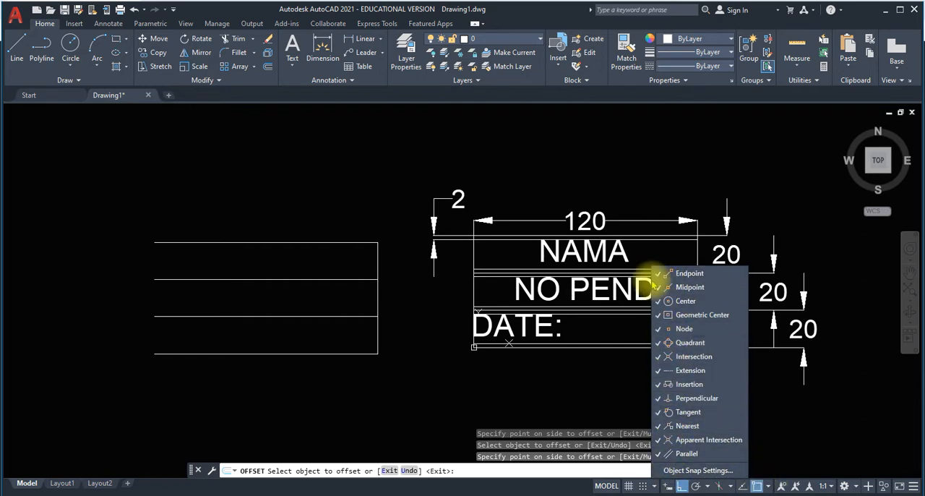
left_click(768, 484)
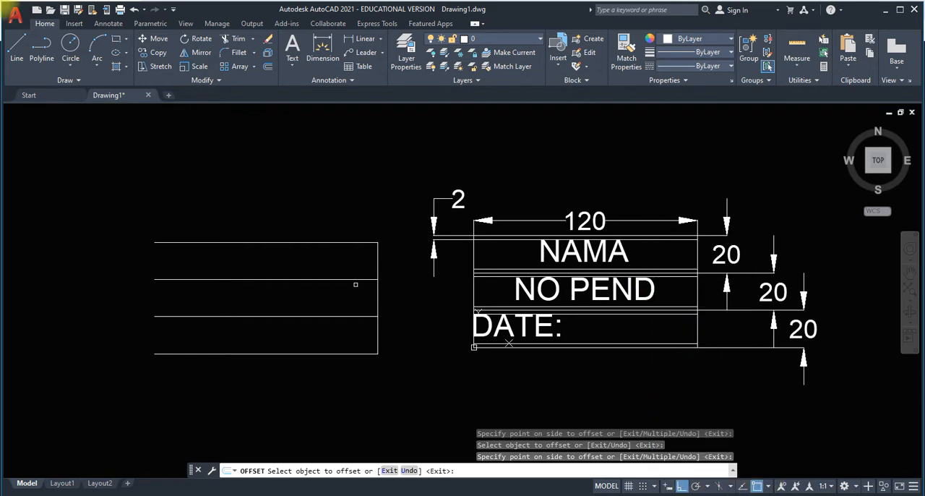
left_click(18, 49)
left_click(154, 244)
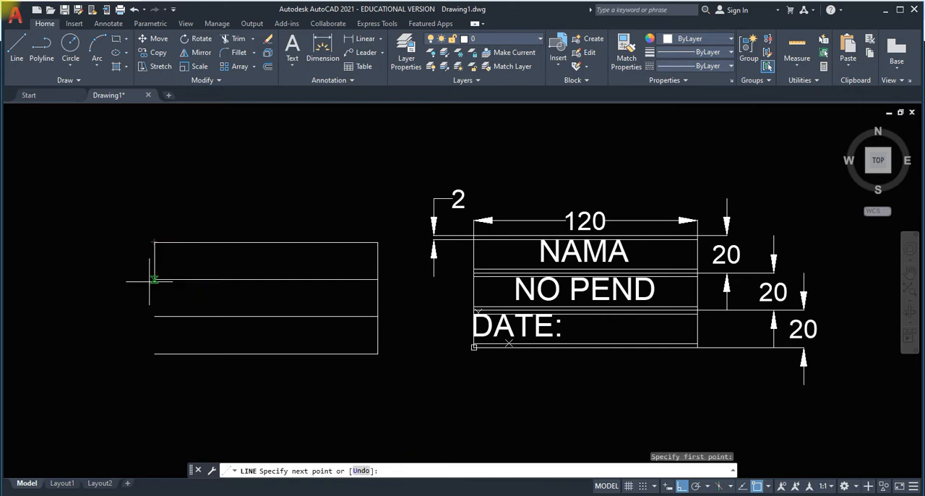
left_click(154, 353)
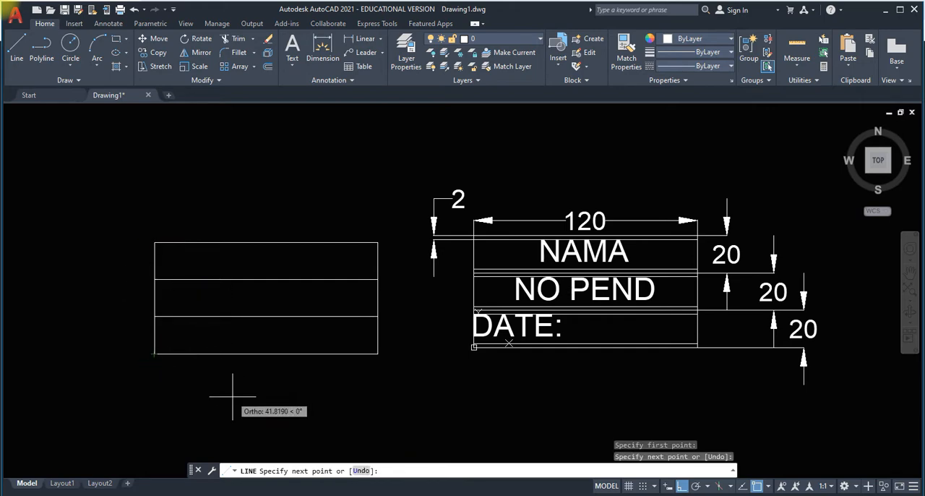
key("Escape")
With an offset distance of 2, offset the new table's top line downward and its upper divider to both sides.
scroll(323, 311, "up", 2)
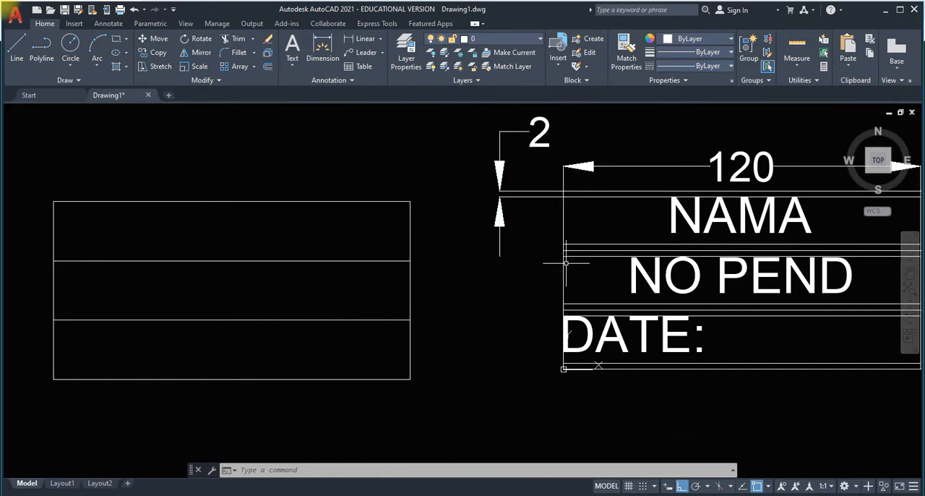
left_click(269, 68)
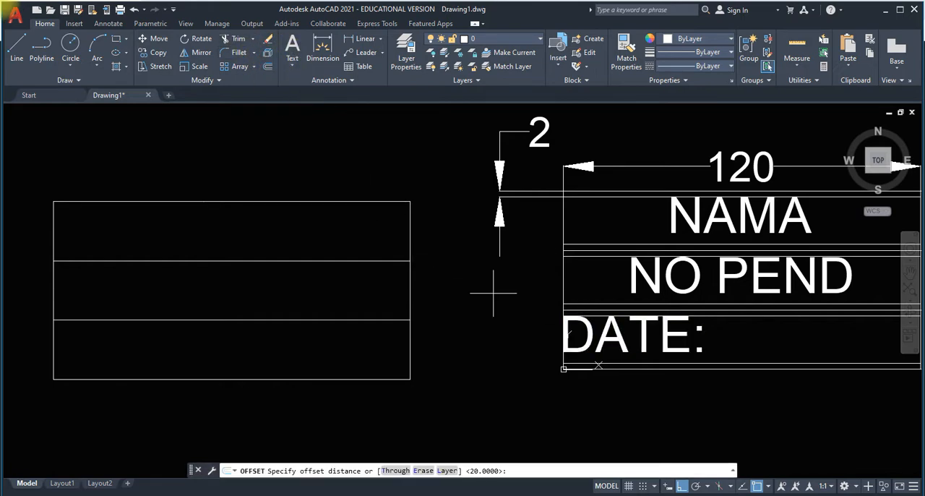
type("2")
key("Return")
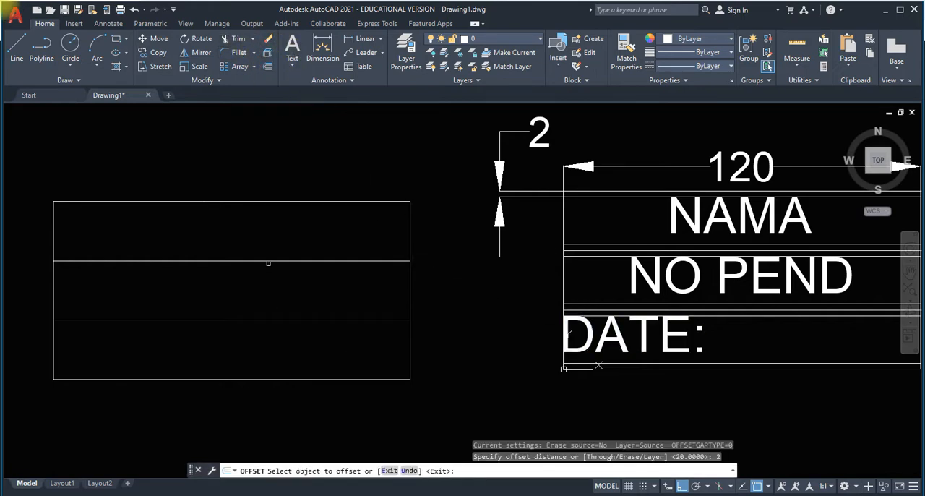
left_click(287, 202)
left_click(283, 217)
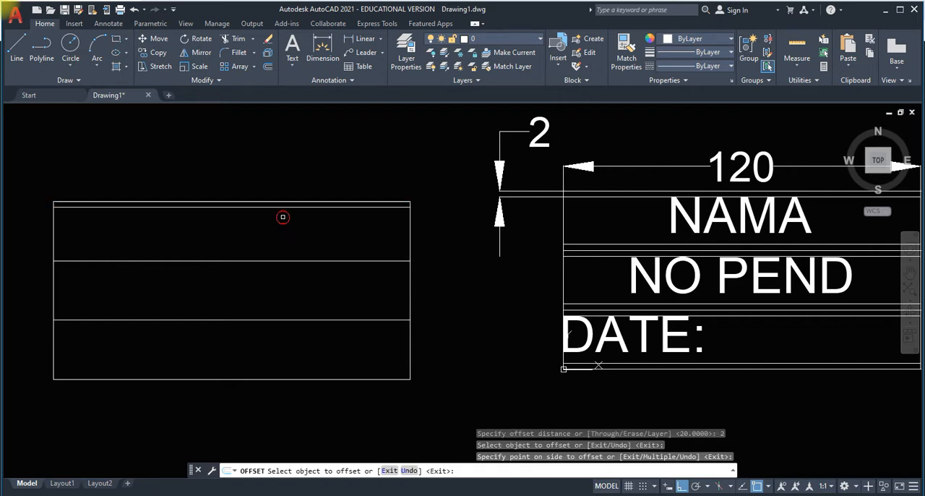
left_click(285, 261)
left_click(285, 243)
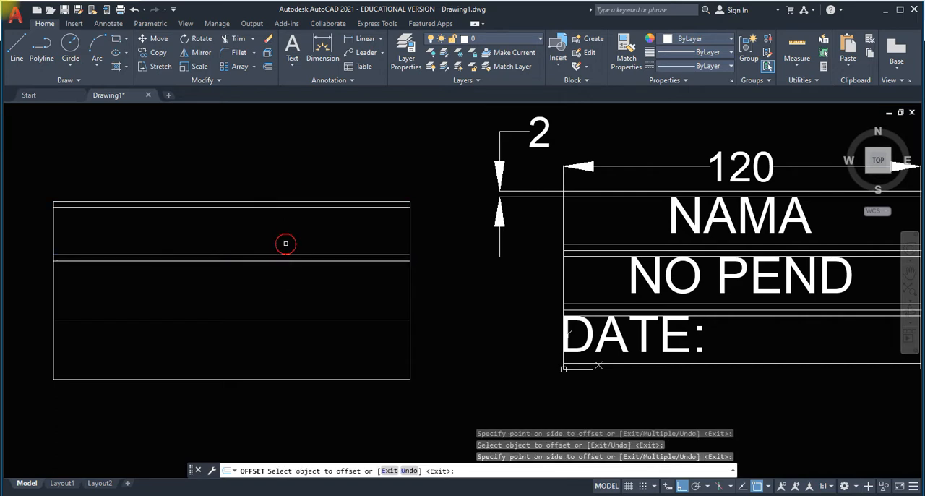
left_click(291, 262)
left_click(295, 271)
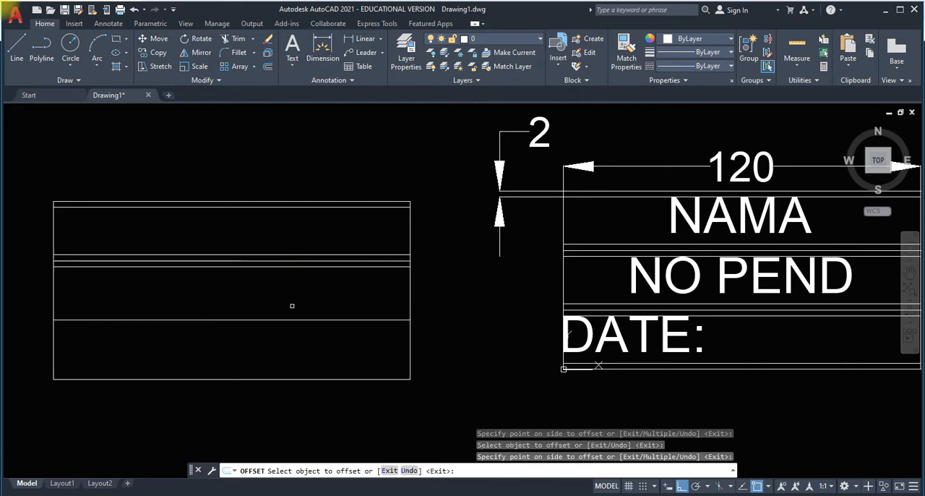
Offset the lower divider by 2 to both sides and the base line by 2 upward.
left_click(291, 320)
left_click(294, 306)
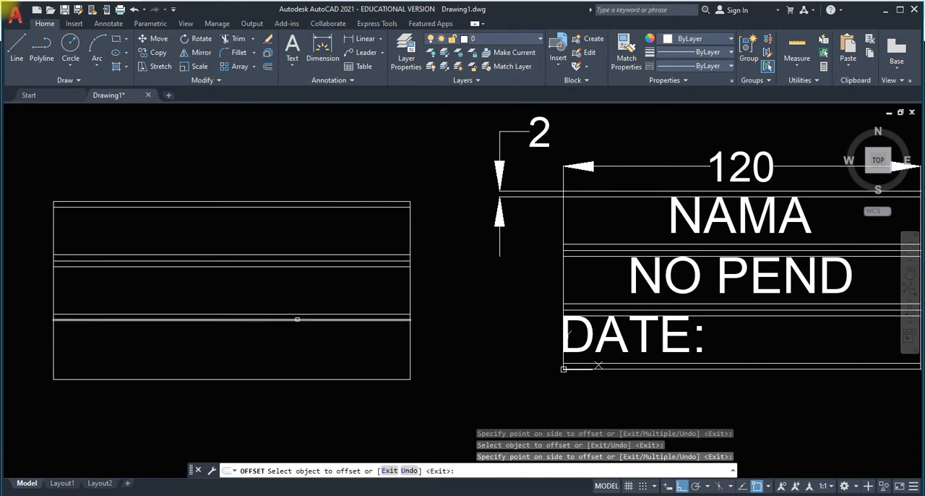
left_click(297, 319)
left_click(299, 330)
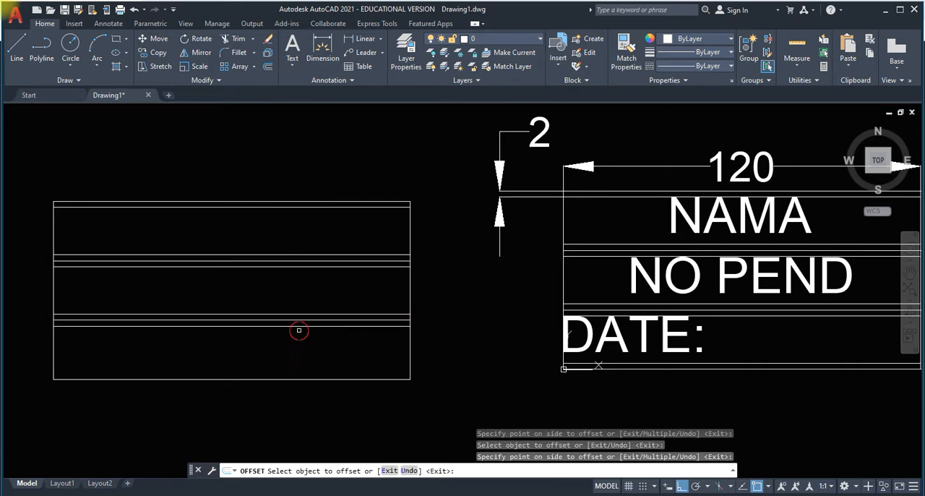
left_click(301, 377)
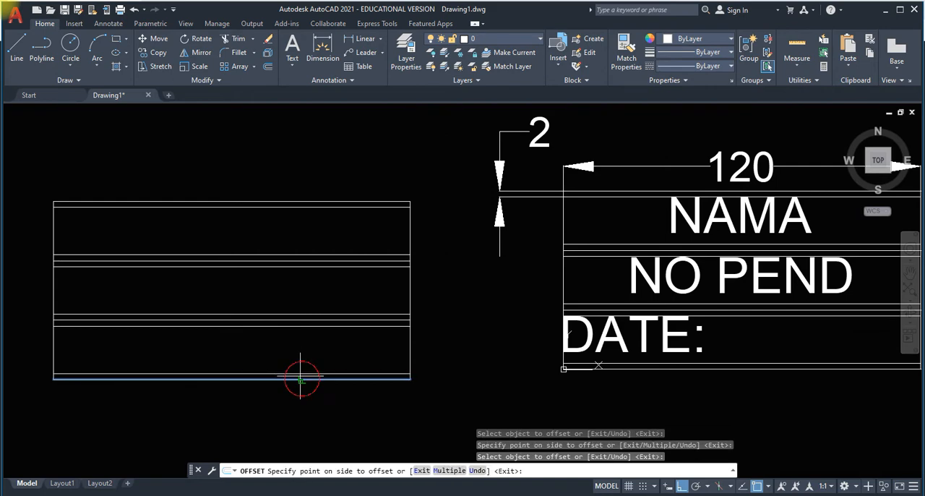
left_click(301, 362)
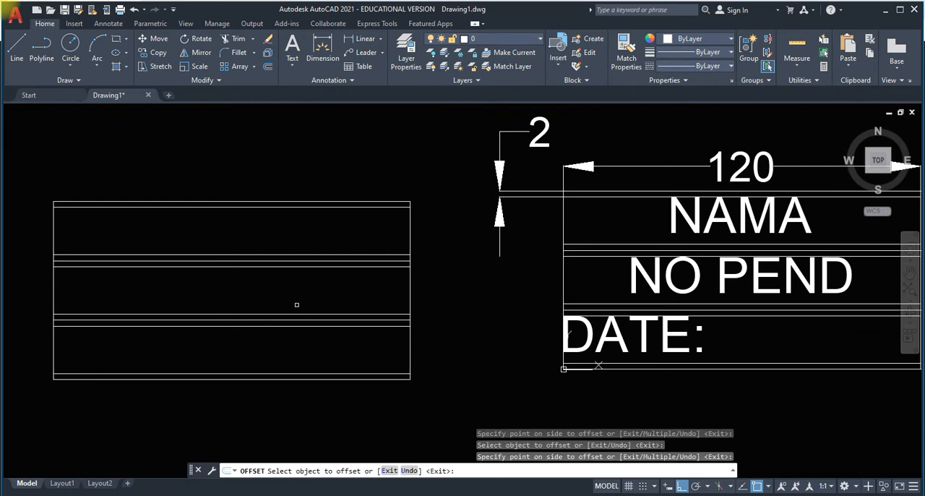
scroll(293, 288, "down", 2)
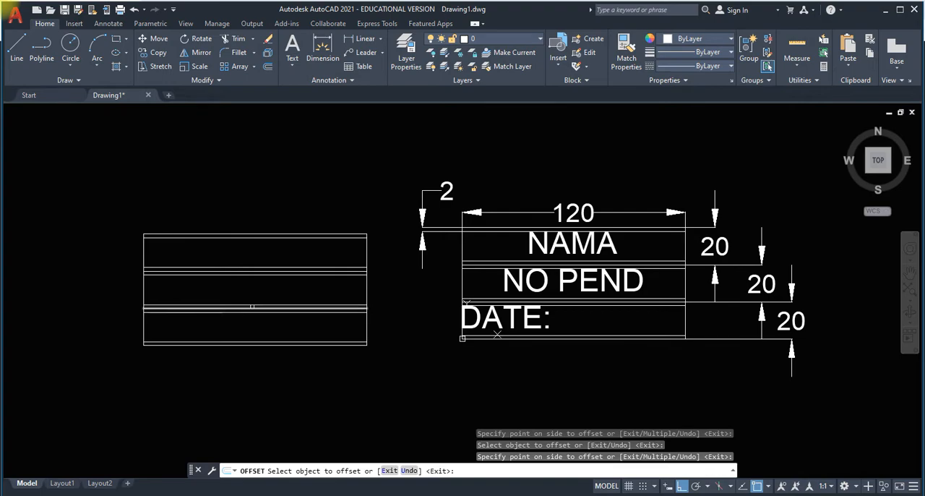
scroll(258, 301, "up", 2)
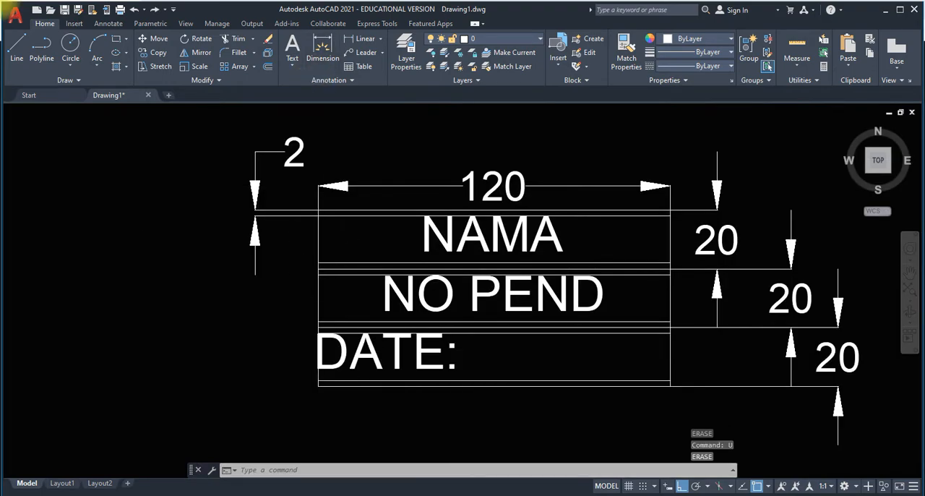
scroll(291, 278, "down", 3)
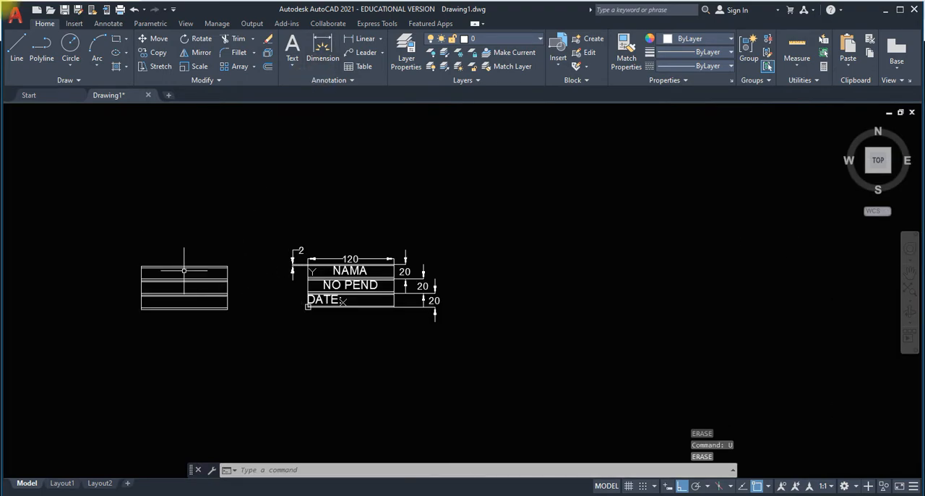
Enlarge the view of the new three-row table so its rows fill the drawing area.
scroll(165, 303, "up", 6)
scroll(258, 248, "up", 2)
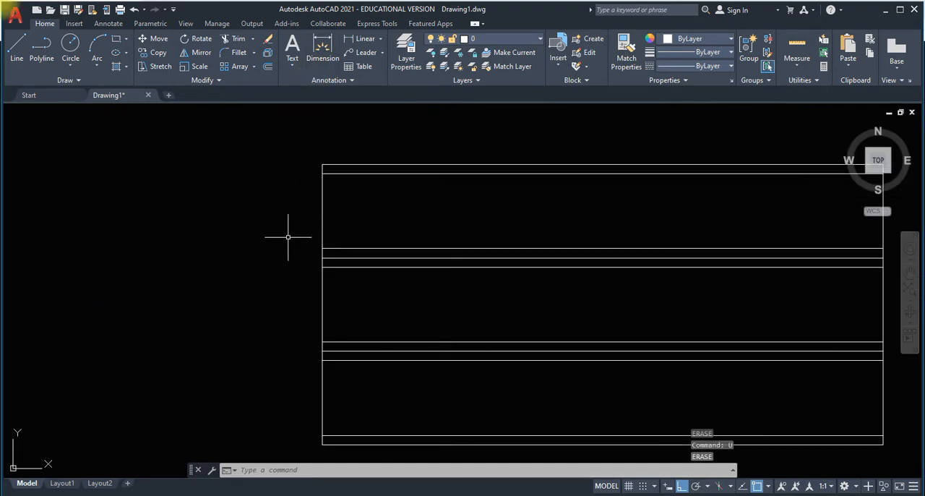
middle_click_drag(289, 239, 87, 200)
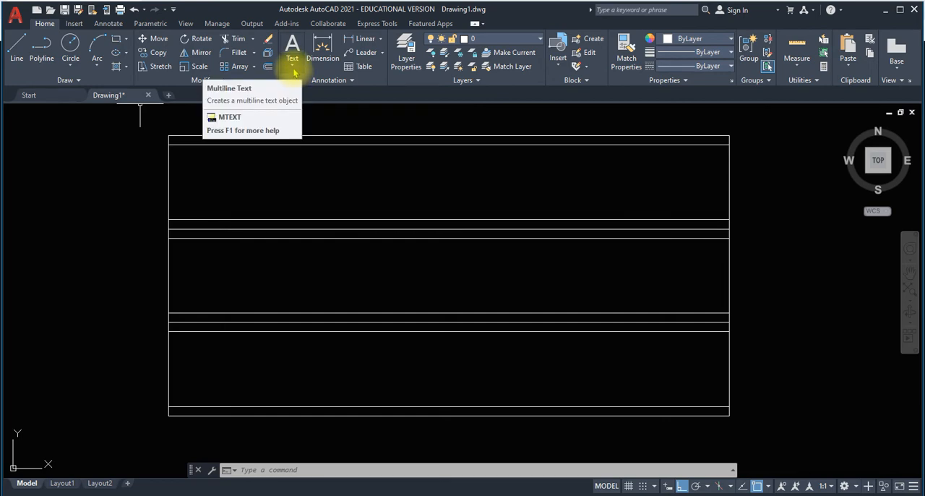
left_click(293, 70)
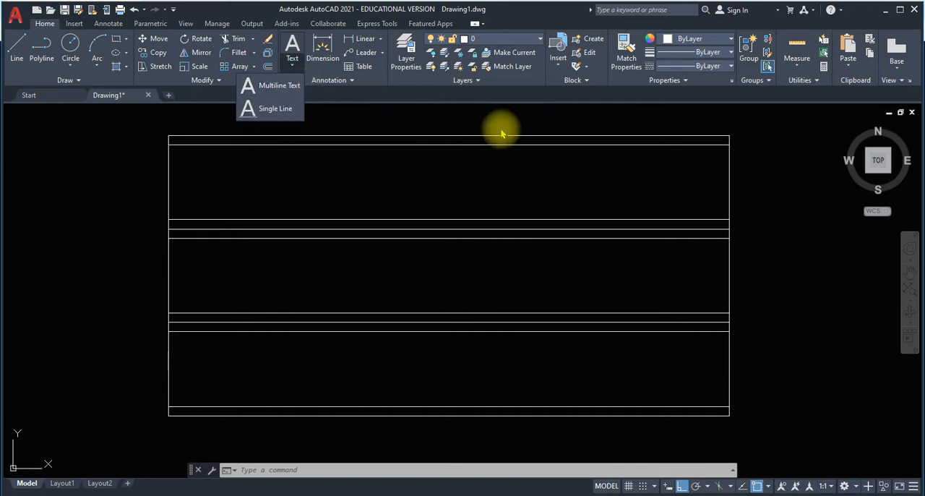
left_click(441, 119)
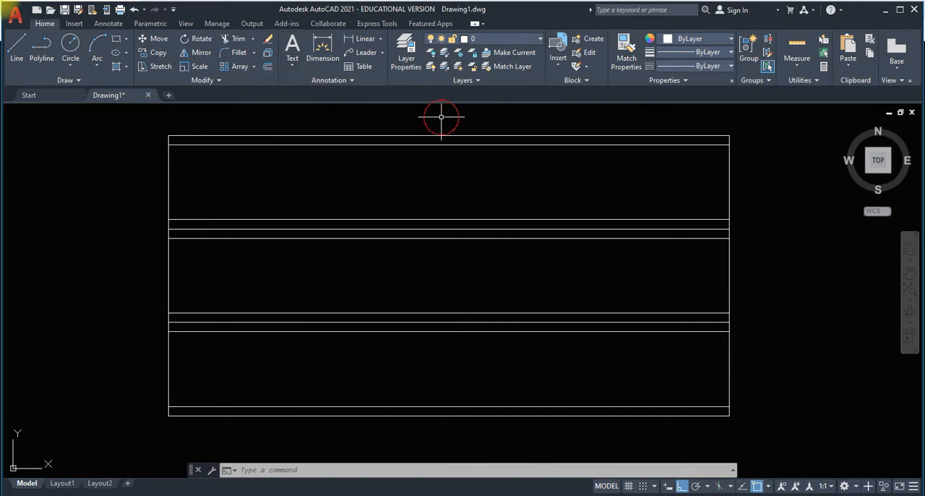
left_click(294, 68)
left_click(480, 114)
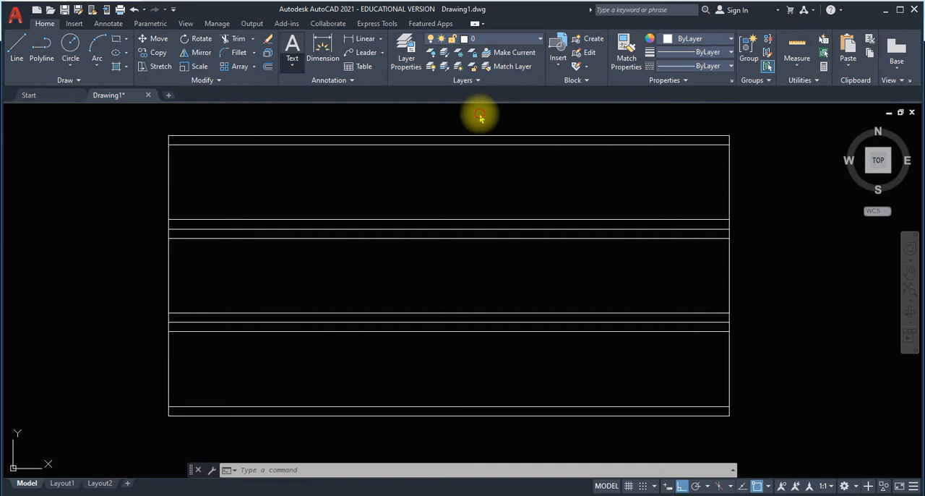
Define a multiline text frame with text height 12 across the table's top row, from corner to corner between its guide lines.
left_click(292, 66)
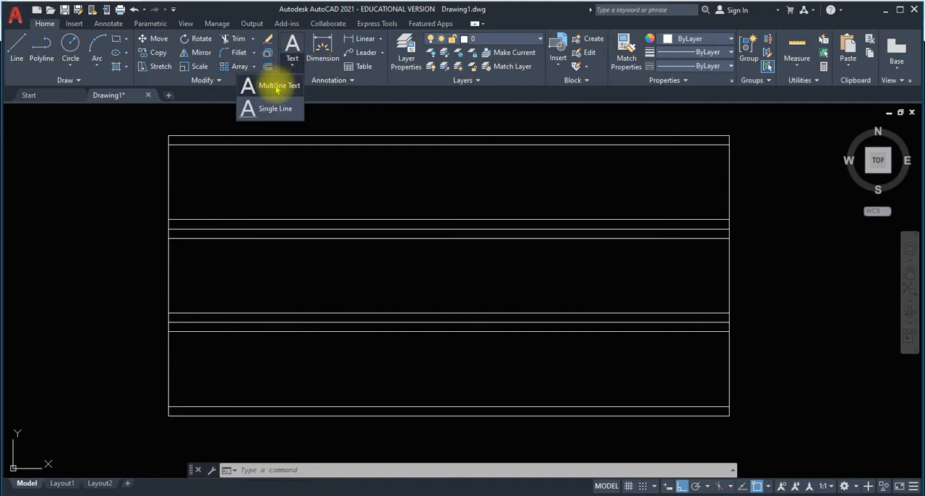
left_click(278, 87)
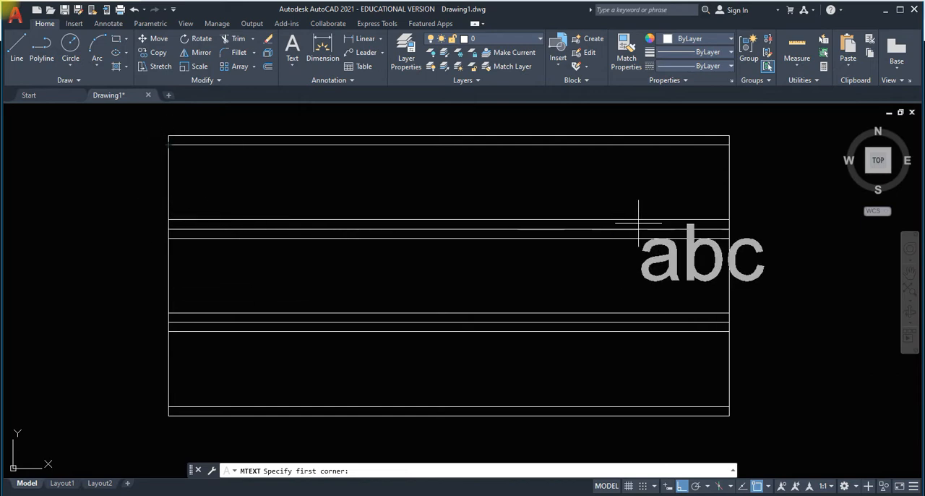
left_click(168, 145)
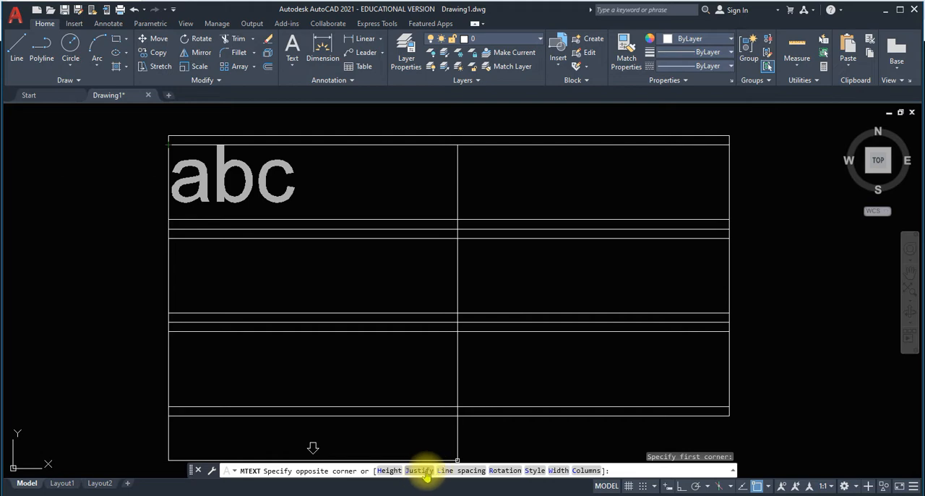
left_click(389, 471)
type("1")
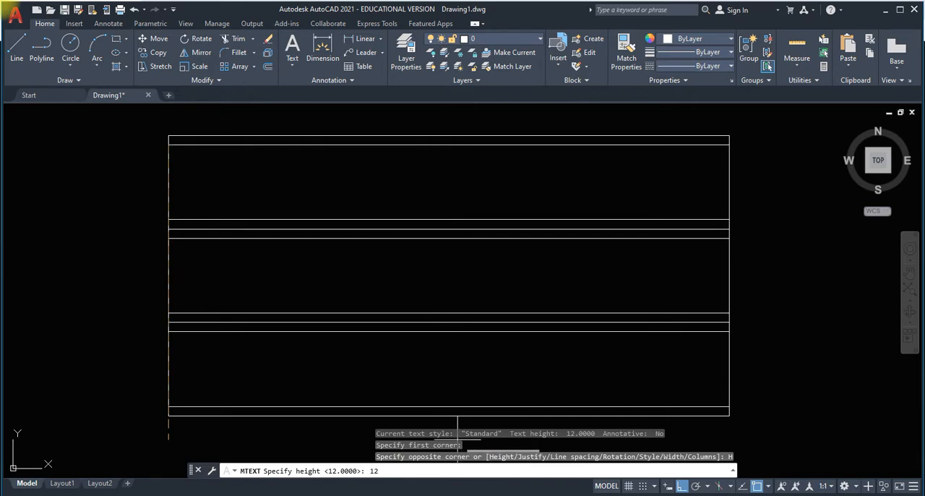
key("Return")
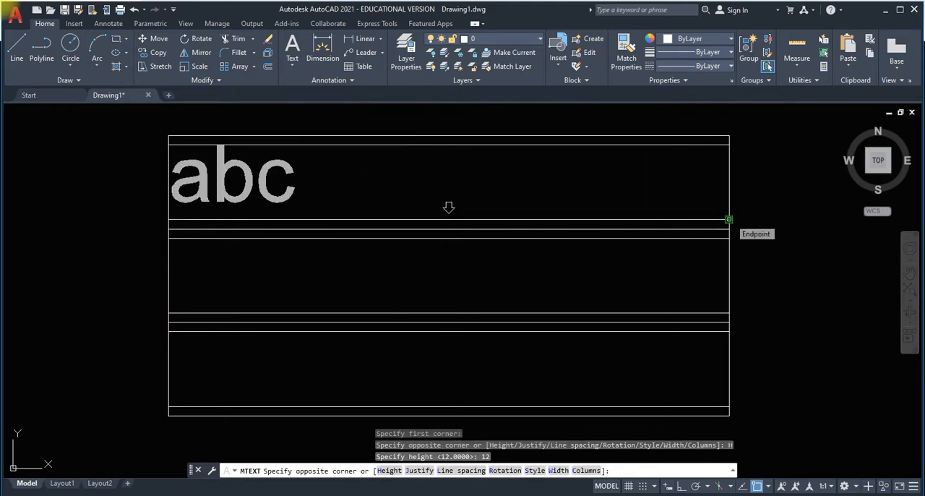
left_click(727, 219)
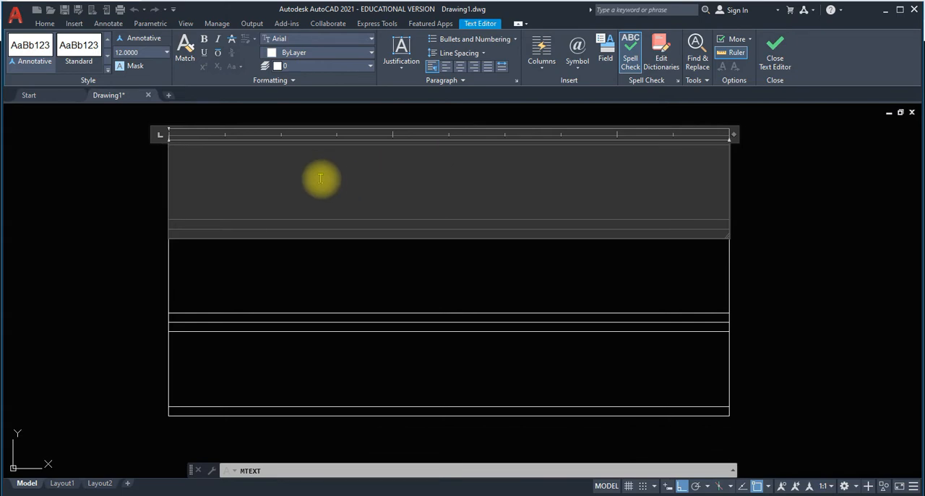
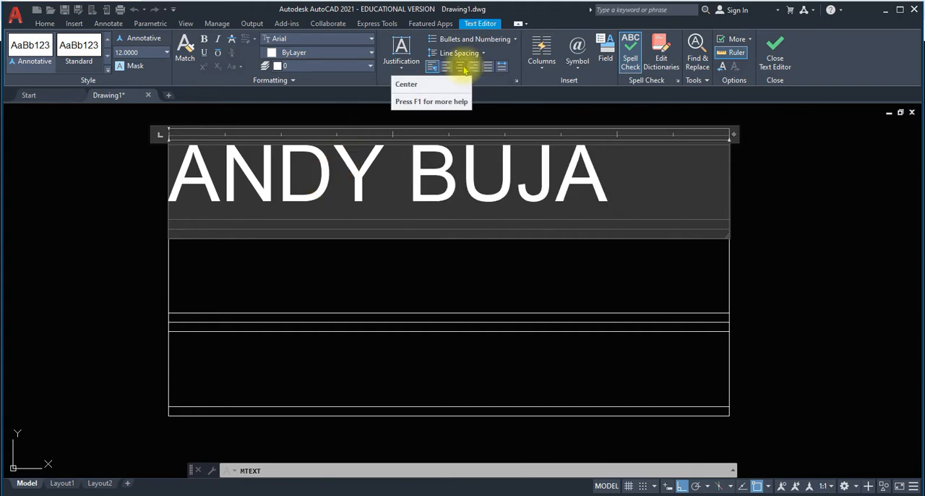
Enter the person's name in the top row's text frame, centre it horizontally and finish the text.
left_click(463, 68)
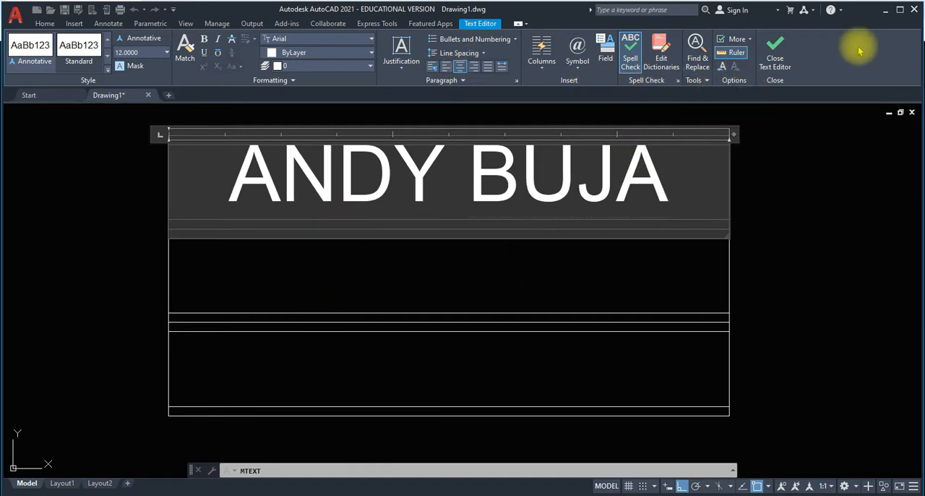
left_click(777, 55)
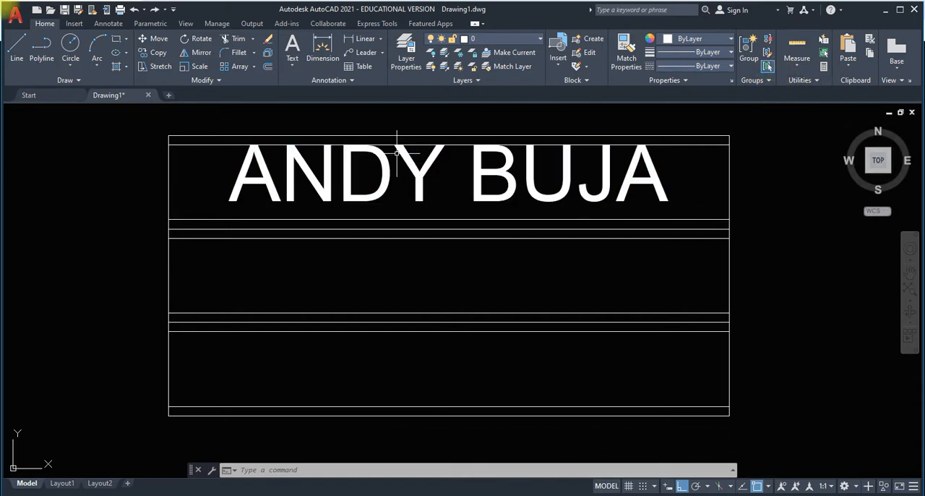
Define a multiline text frame with text height 12 across the middle row, from corner to corner between its guide lines.
left_click(295, 66)
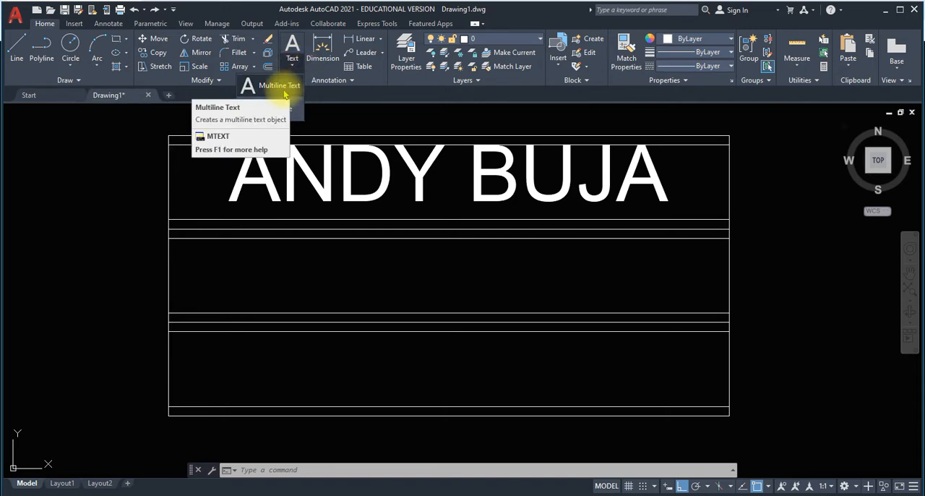
left_click(285, 93)
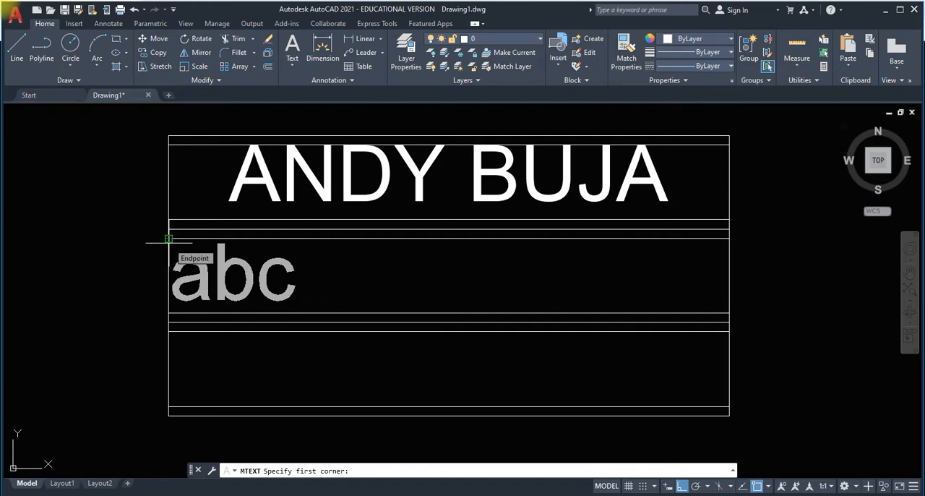
left_click(168, 239)
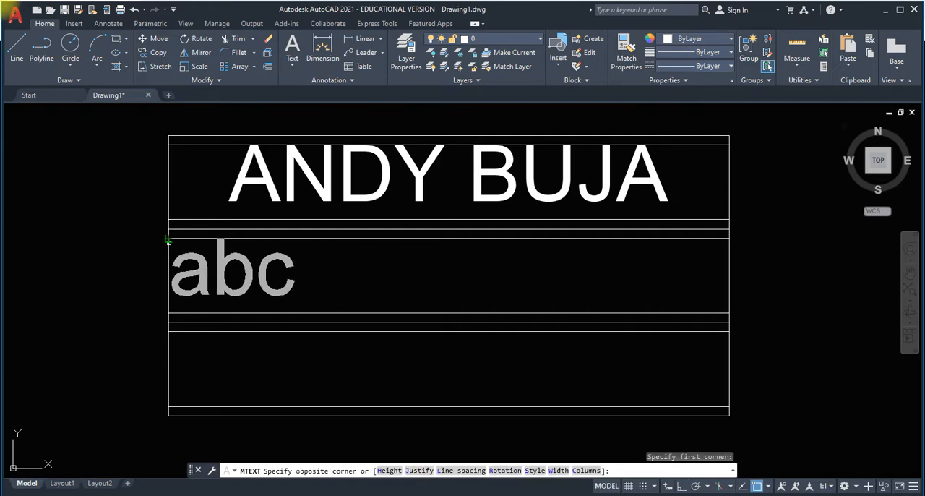
left_click(390, 471)
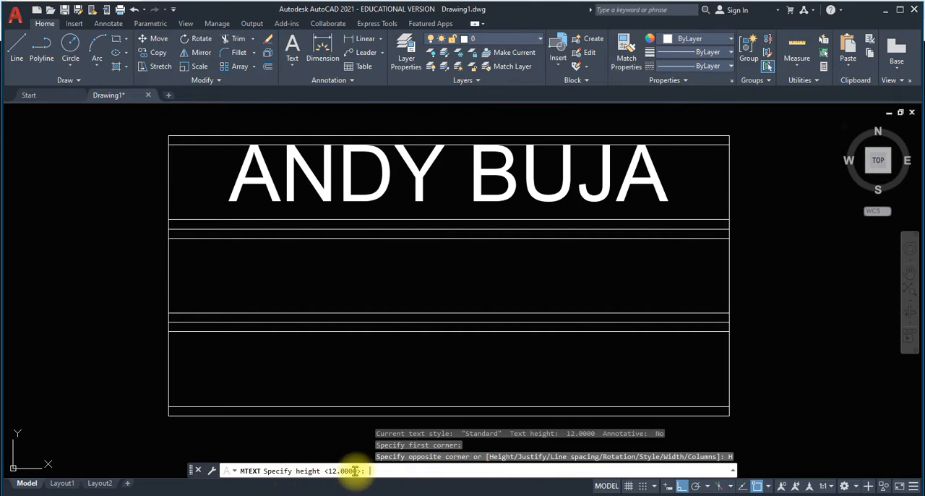
left_click(354, 470)
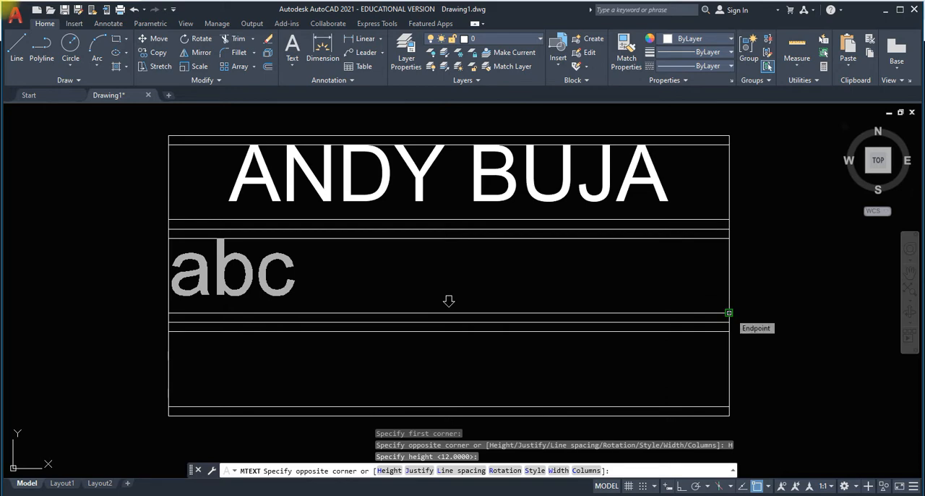
left_click(728, 312)
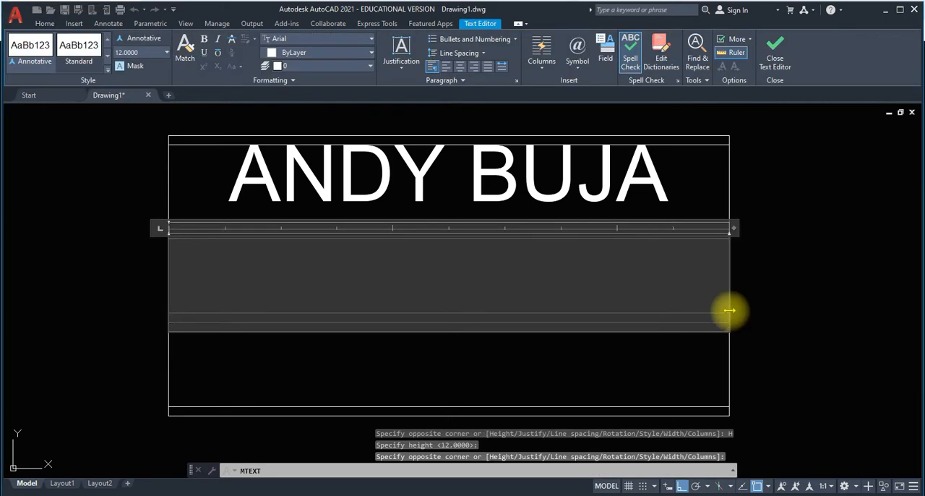
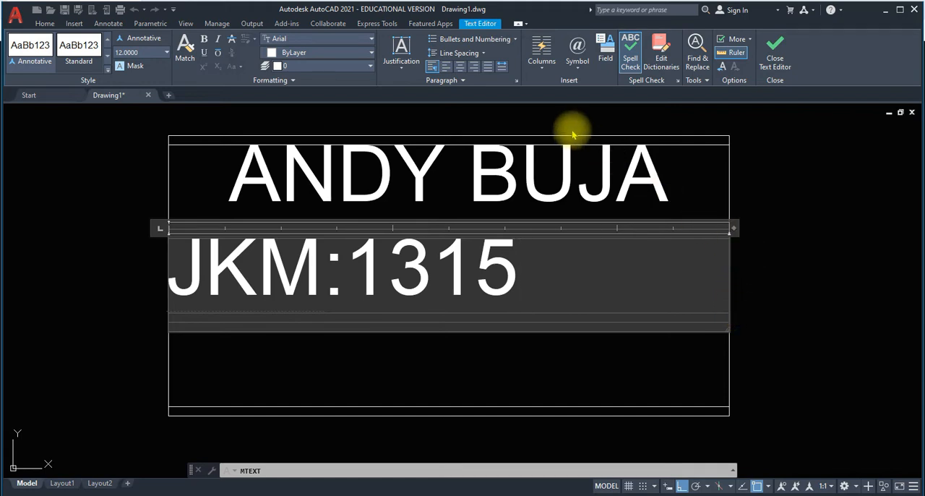
Enter the registration number in the middle row's text frame, centre it horizontally and finish the text.
left_click(460, 67)
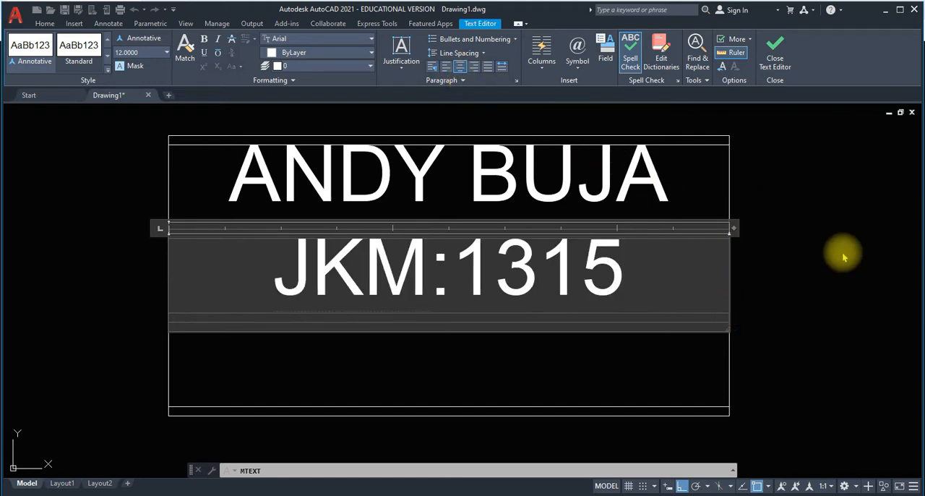
left_click(779, 58)
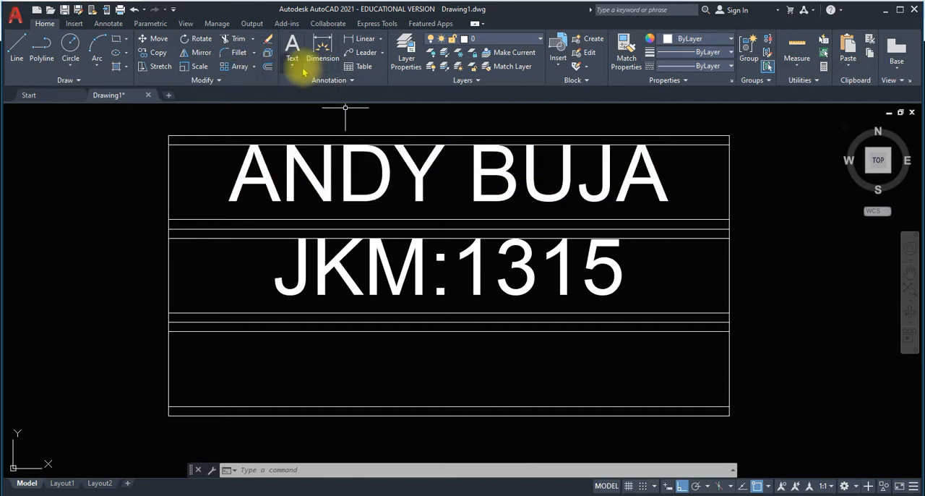
Add left-aligned multiline text "DATE:" in the bottom row, with its frame spanning corner to corner between the guide lines.
left_click(297, 72)
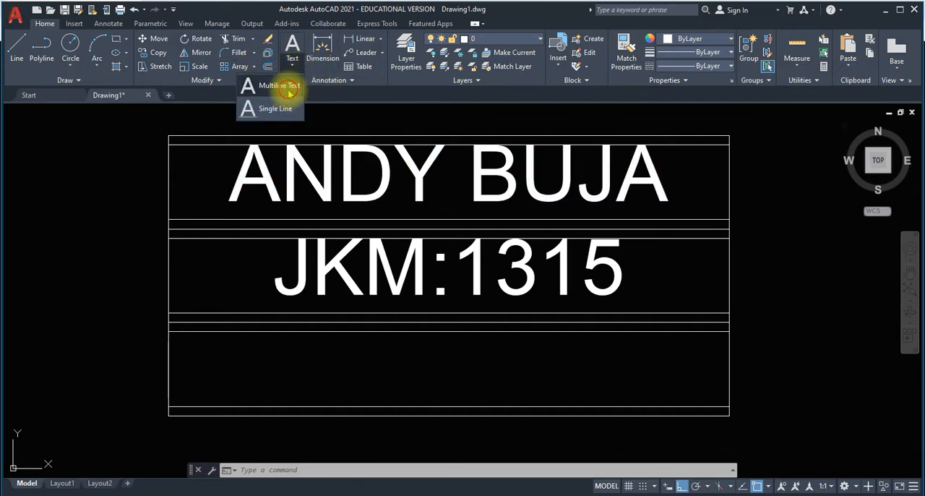
left_click(294, 86)
left_click(169, 332)
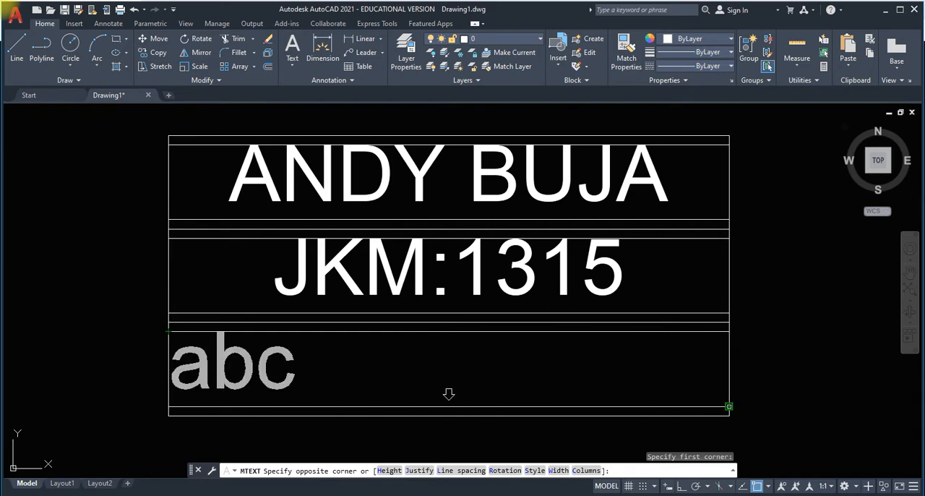
left_click(729, 407)
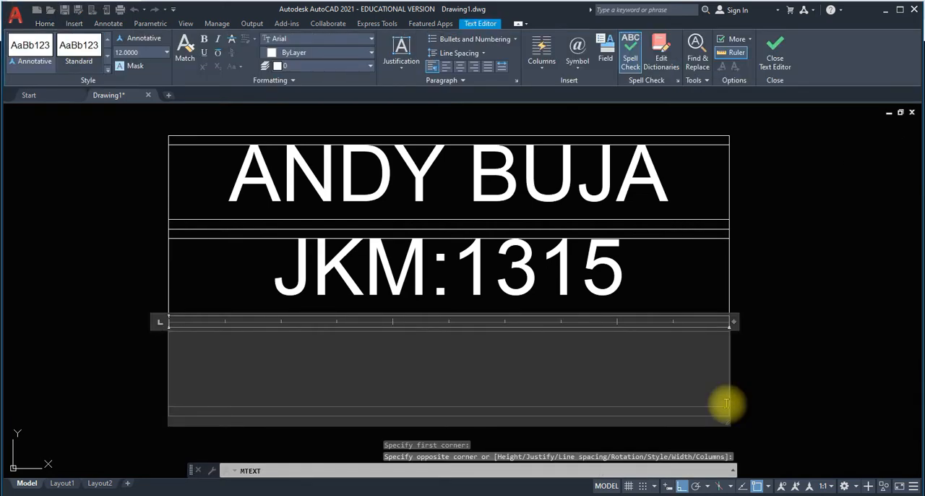
type("DATE")
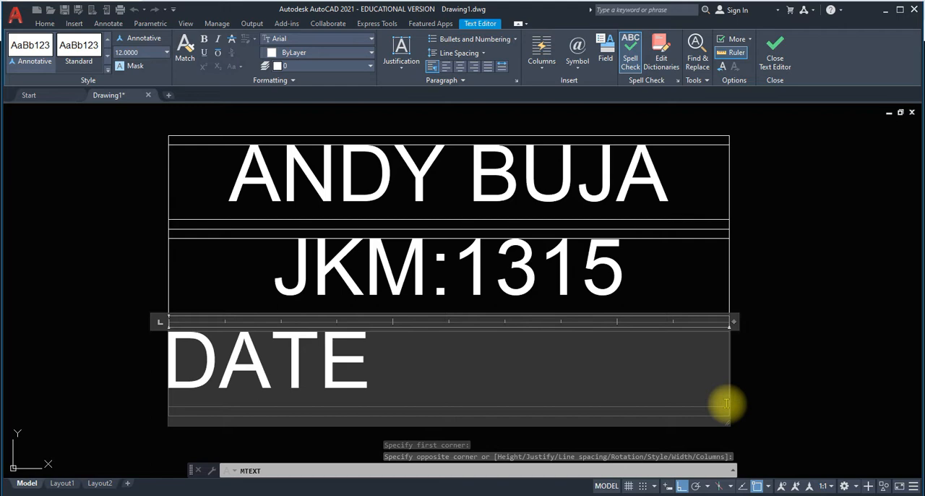
type(":")
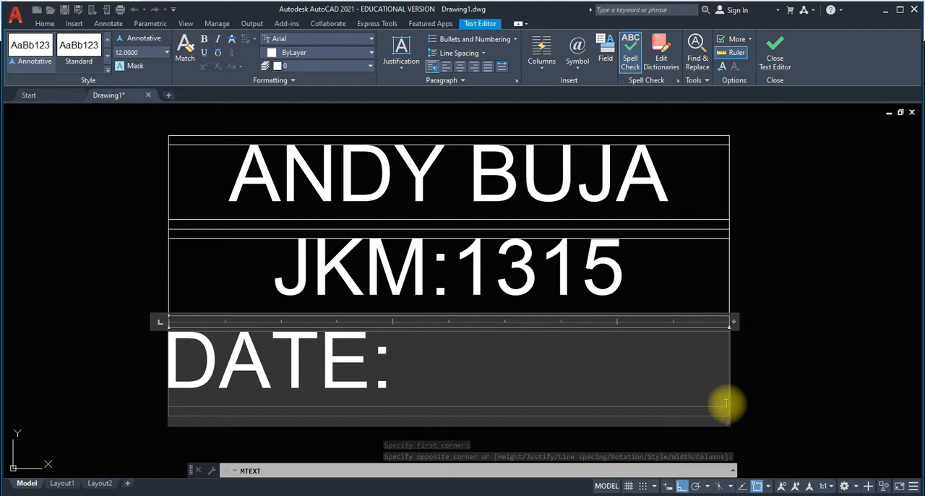
left_click(806, 312)
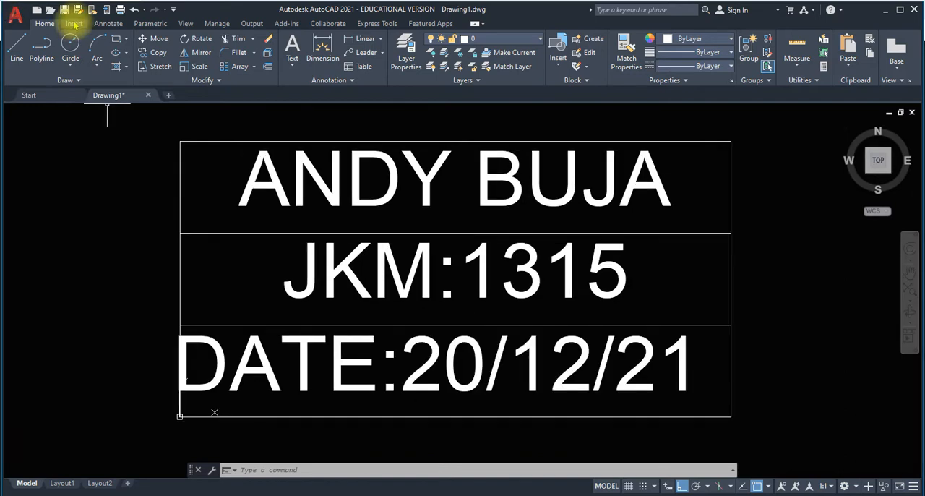
Start a block definition with on-screen base point and object selection, naming it as the person's badge, and accept the definition.
left_click(75, 23)
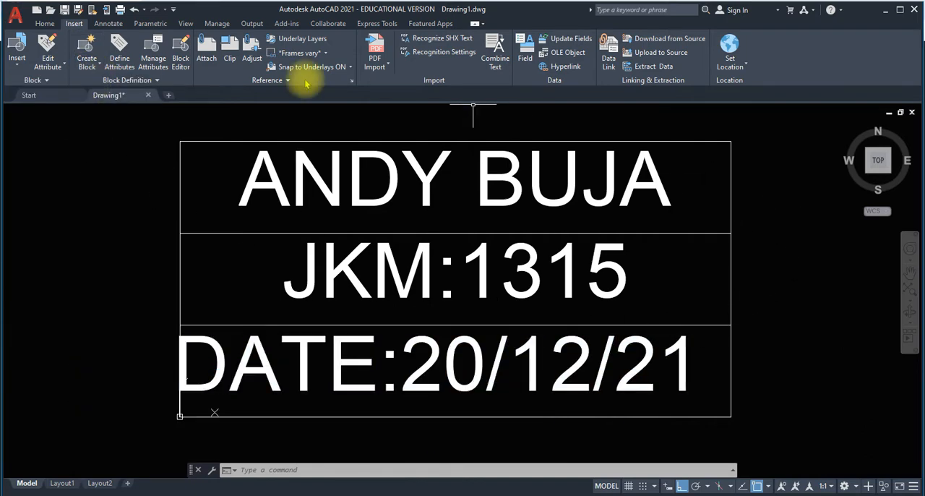
left_click(98, 65)
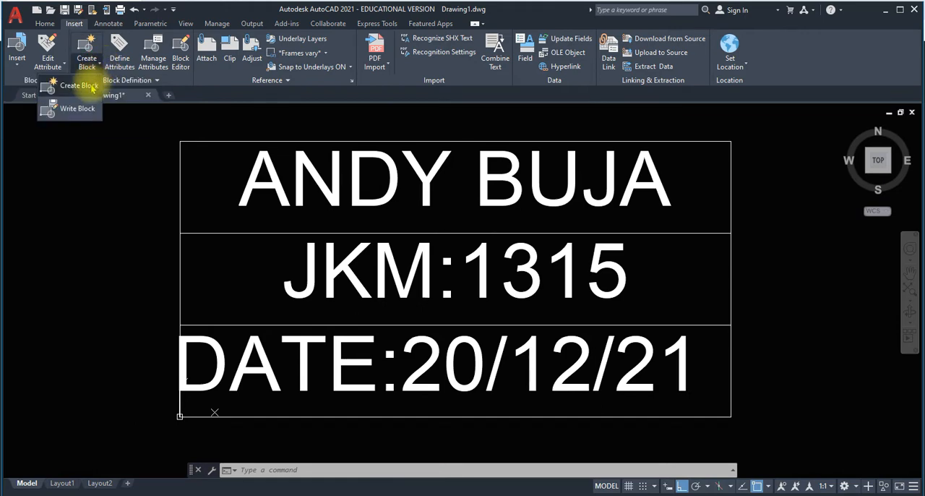
left_click(91, 88)
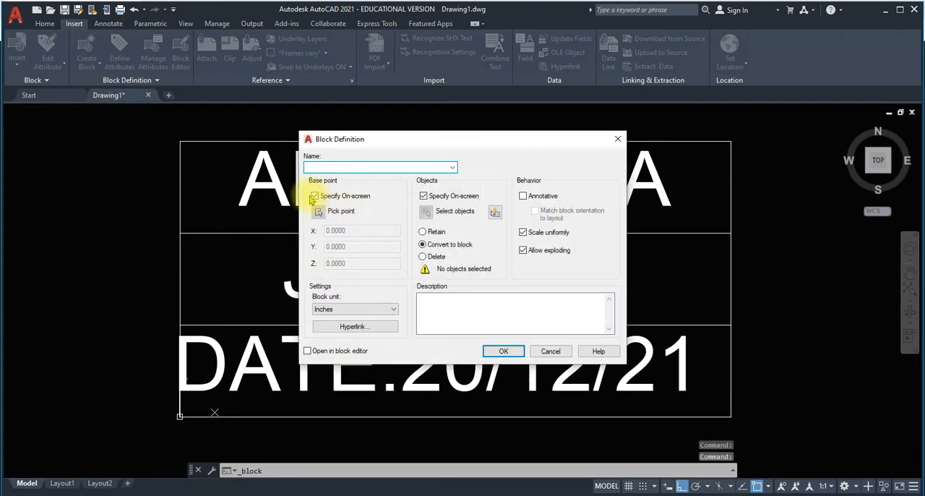
left_click(423, 196)
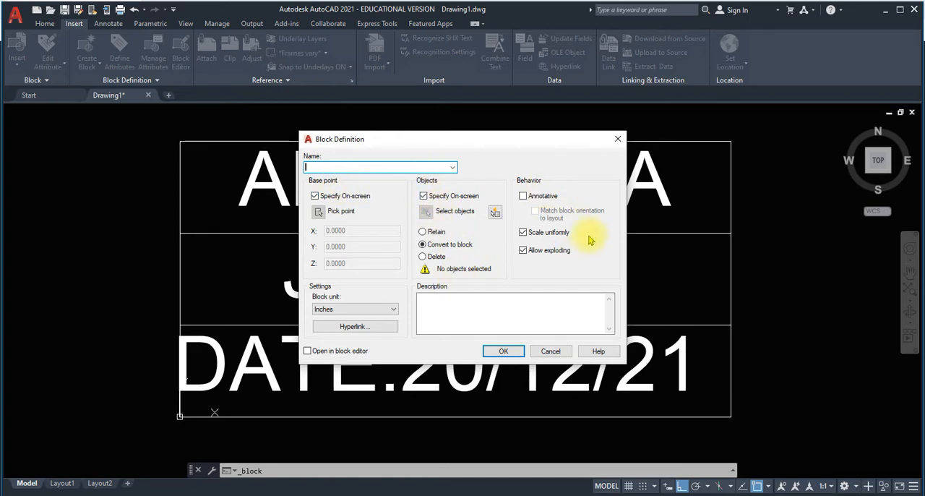
left_click(511, 354)
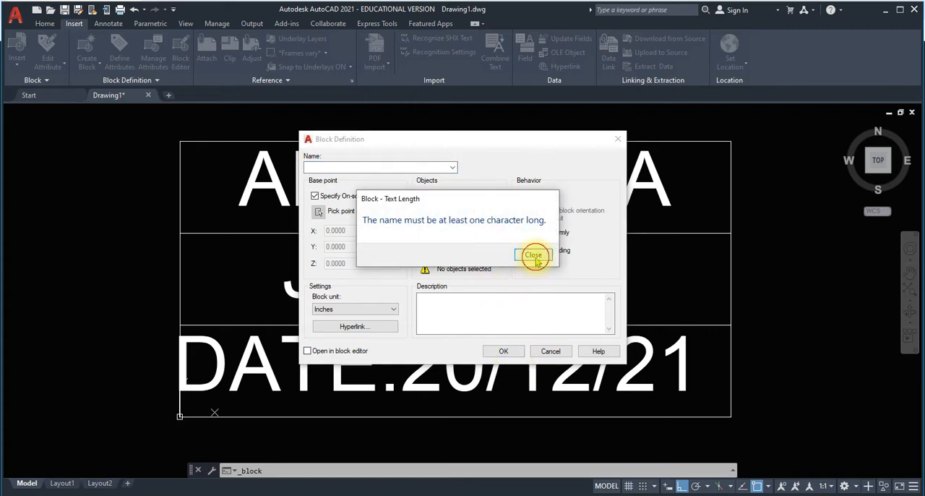
left_click(533, 255)
left_click(340, 170)
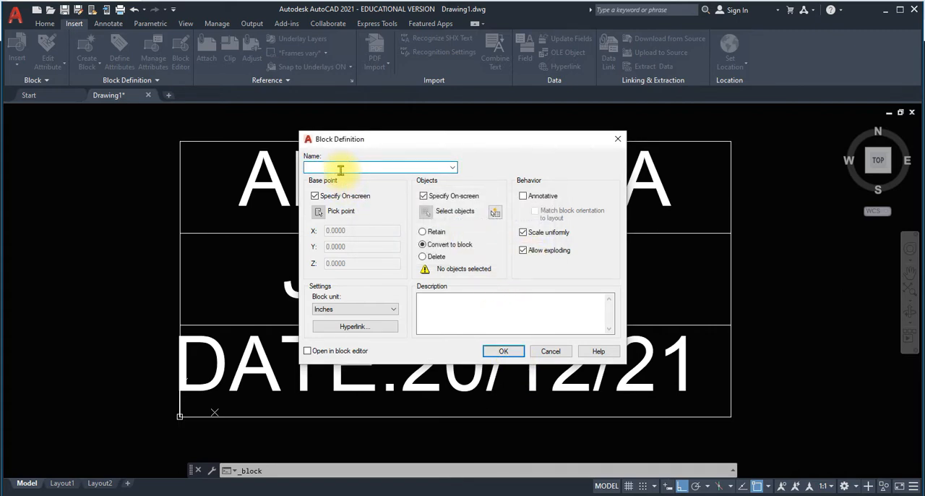
type("a")
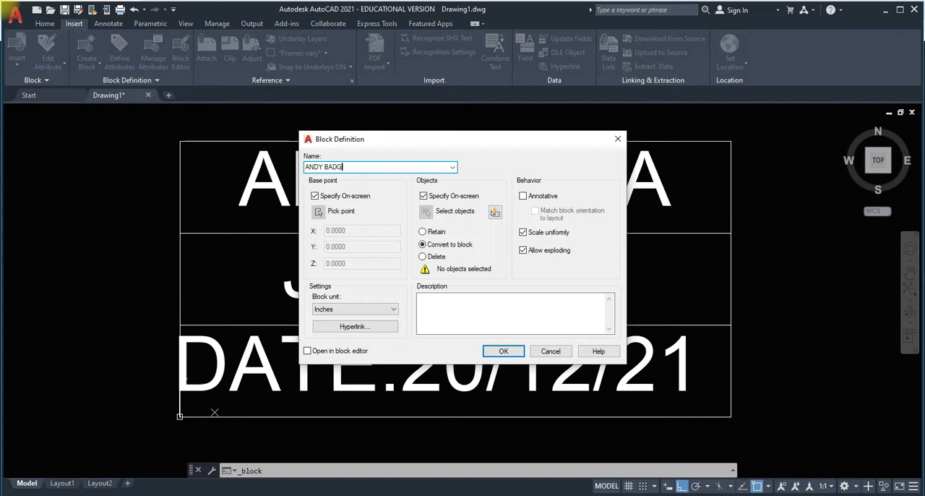
left_click(503, 351)
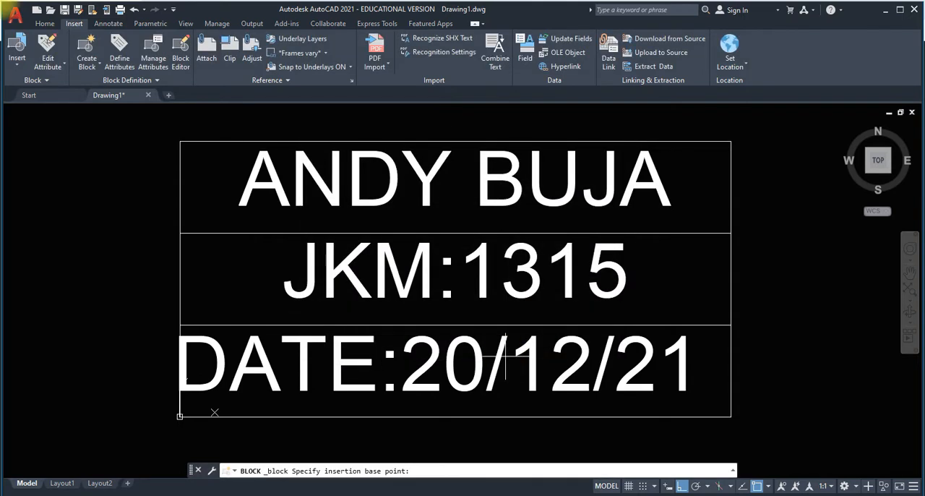
Set the block's base point just outside the table's upper-left corner and select the whole table with its text to finish the block.
left_click(168, 123)
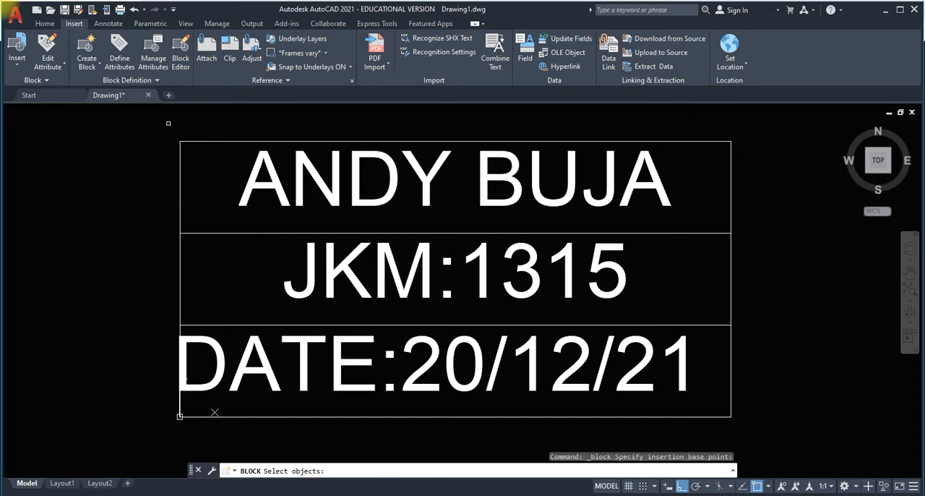
mouse_move(168, 123)
left_mouse_down()
mouse_move(192, 144)
mouse_move(248, 244)
mouse_move(163, 155)
left_mouse_up()
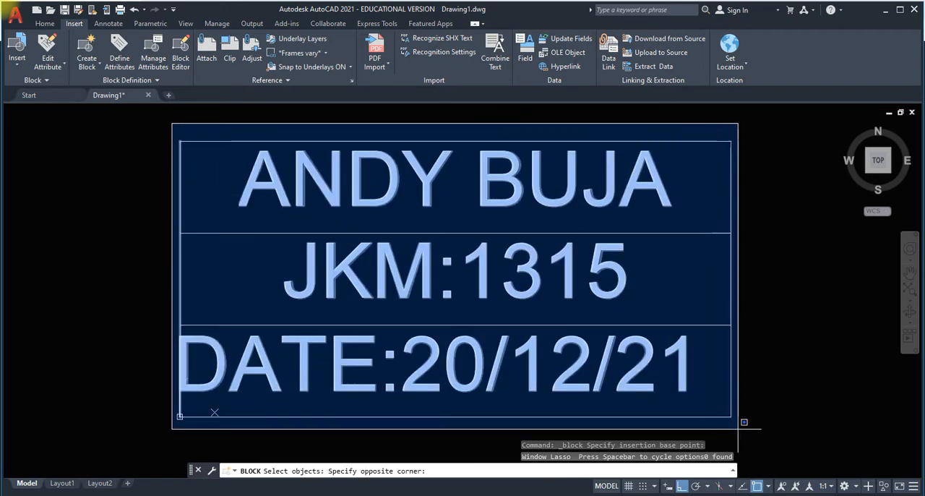
left_click(753, 434)
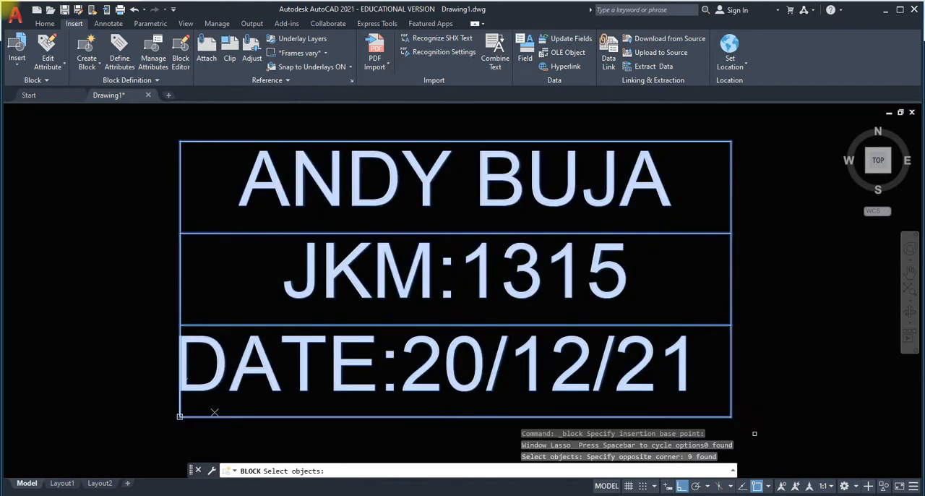
key("Return")
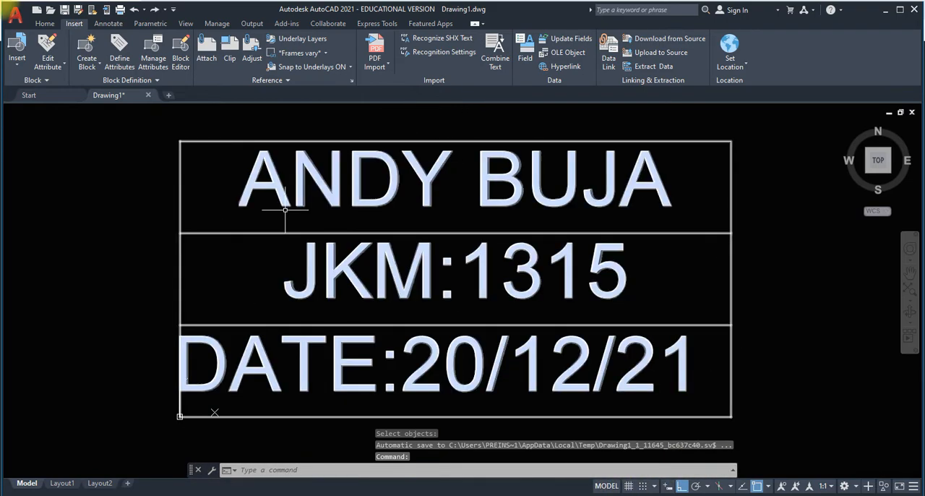
left_click(17, 65)
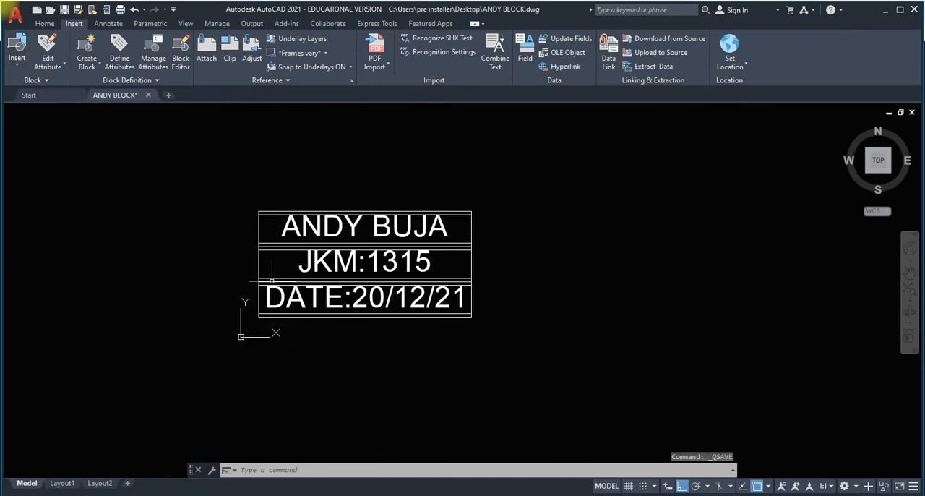
scroll(231, 267, "up", 3)
scroll(217, 270, "down", 2)
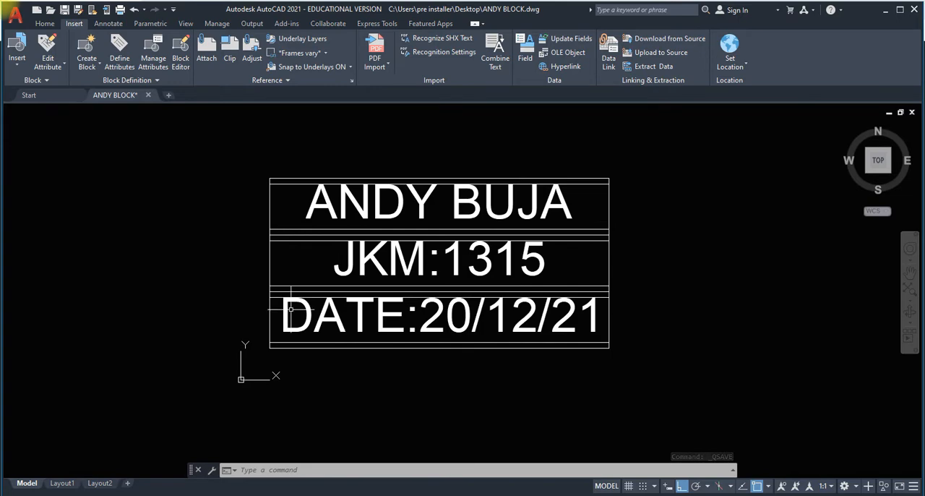
Select the entire three-row title table and delete it from the drawing.
left_click(44, 23)
left_click(226, 161)
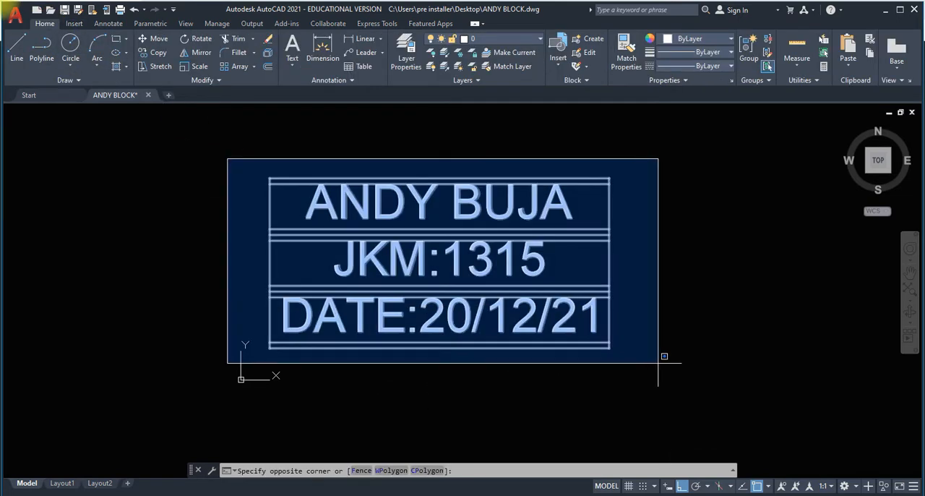
left_click(697, 378)
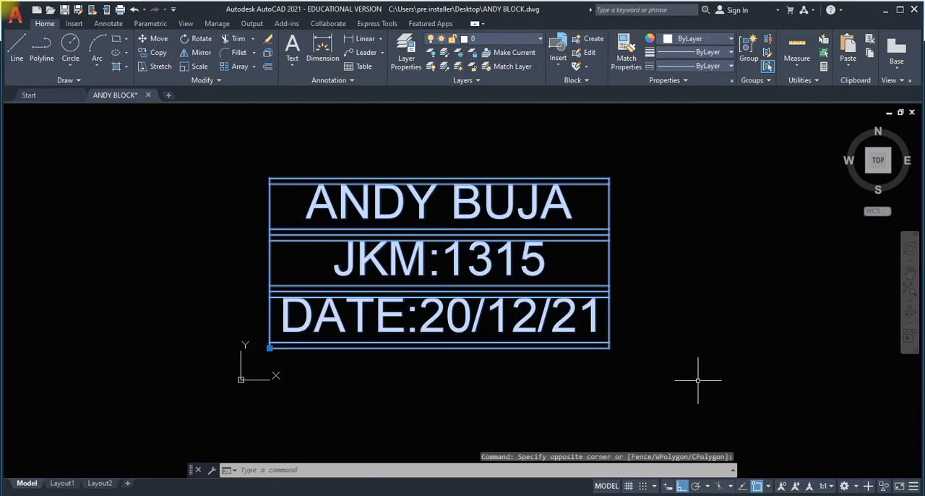
key("Delete")
Draw a long horizontal baseline with the Line command and continue it with an upright and a horizontal top segment above it.
middle_click_drag(315, 264, 263, 281)
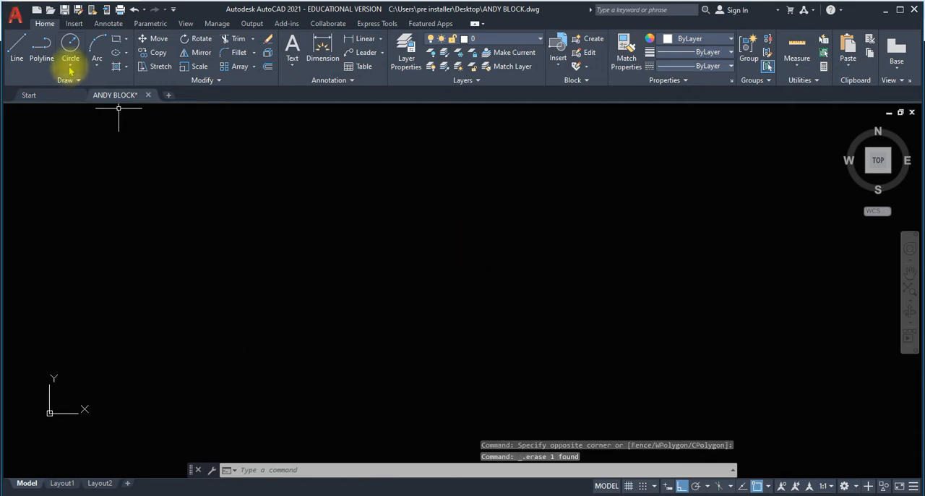
left_click(16, 49)
left_click(311, 345)
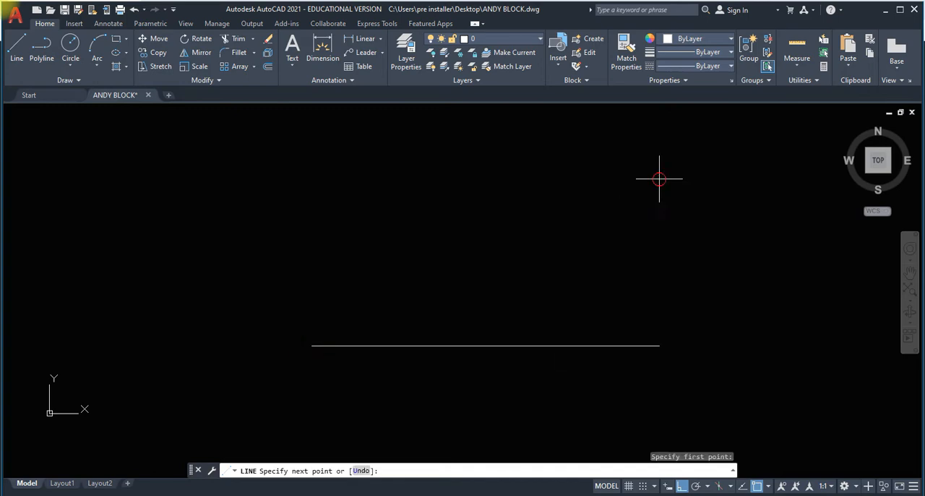
left_click(659, 345)
left_click(395, 346)
left_click(396, 231)
left_click(560, 249)
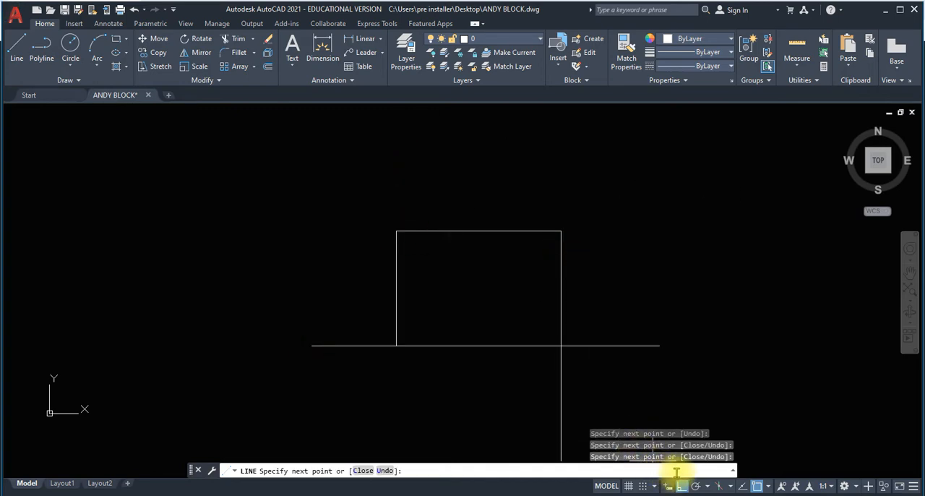
Turn Ortho off, continue the line freehand with crossing angled segments around the upright shape, ending below the baseline, and end the command.
left_click(680, 486)
left_click(544, 295)
left_click(459, 283)
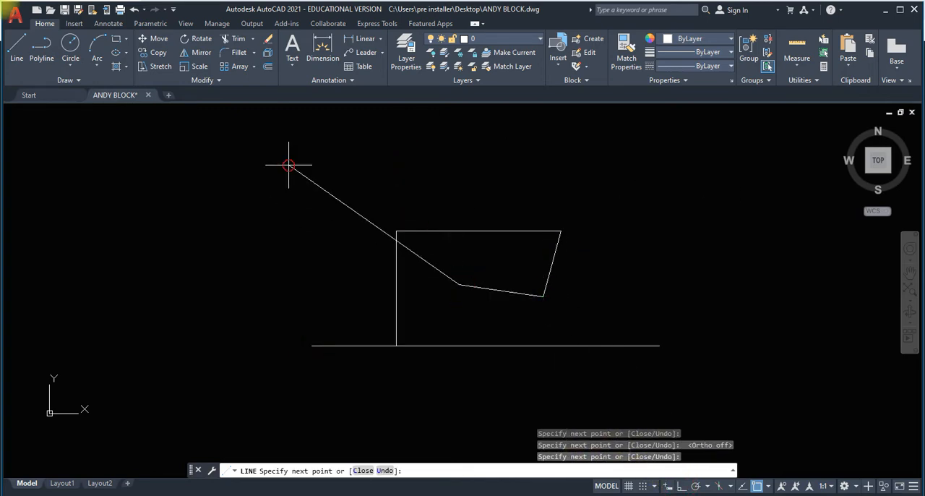
left_click(289, 165)
left_click(473, 174)
left_click(498, 305)
left_click(600, 336)
left_click(607, 203)
left_click(476, 154)
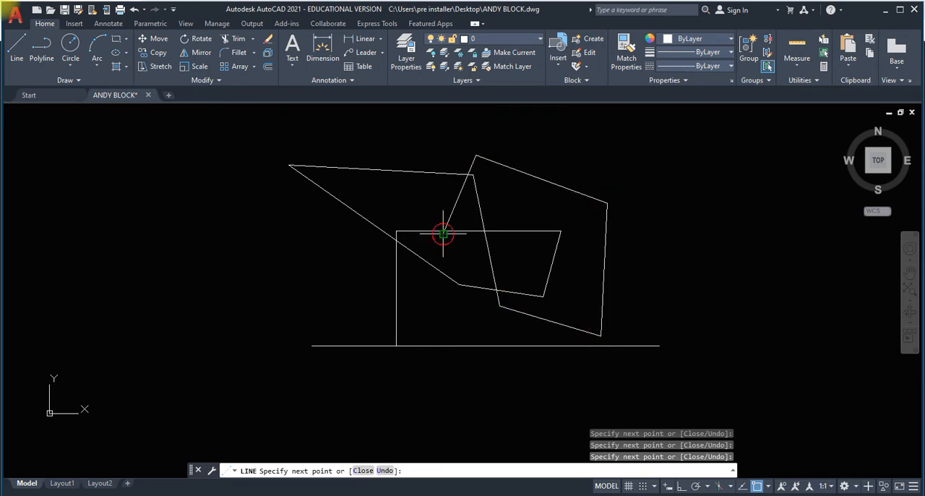
left_click(443, 232)
left_click(528, 294)
left_click(481, 370)
key("Escape")
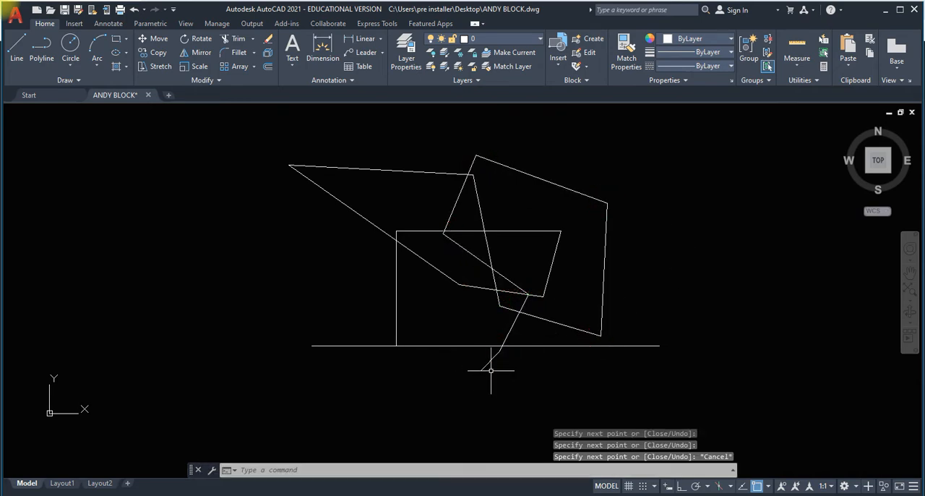
Insert the badge block at scale 1 and rotation 0, placing it just below the left end of the sketch's baseline.
left_click(74, 23)
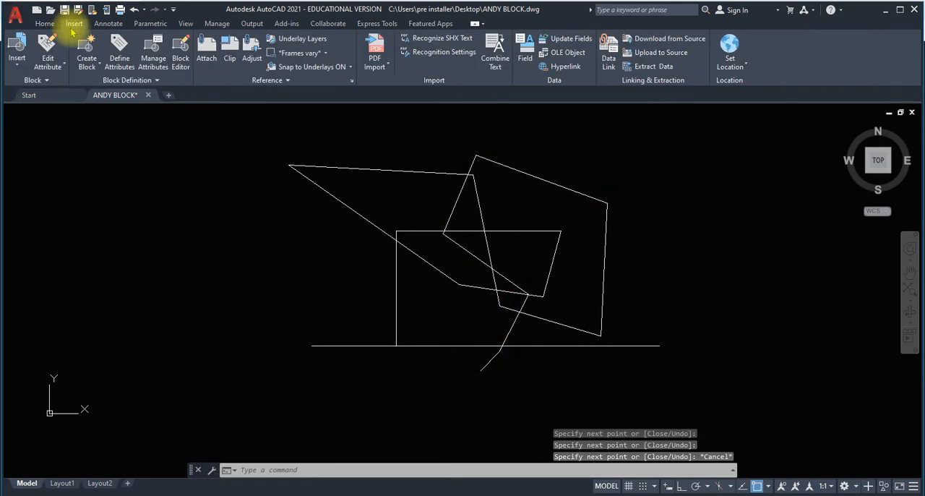
left_click(17, 54)
key("Escape")
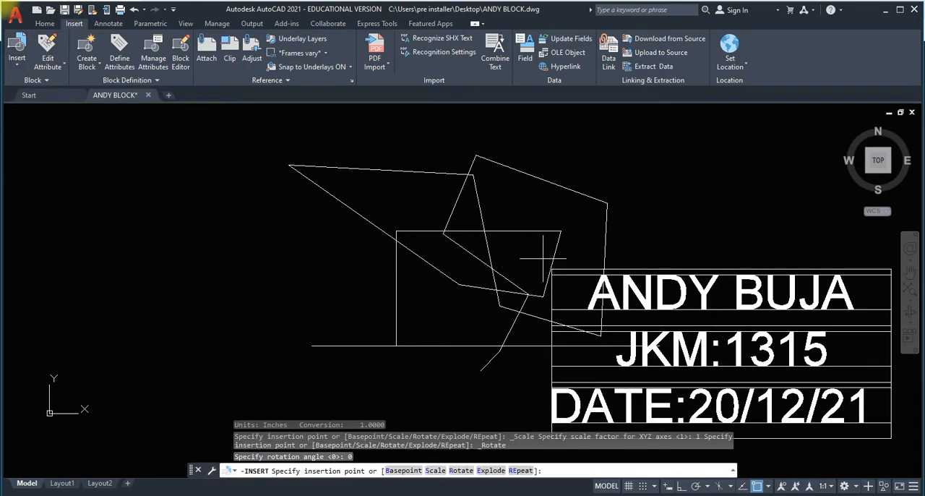
scroll(286, 135, "down", 3)
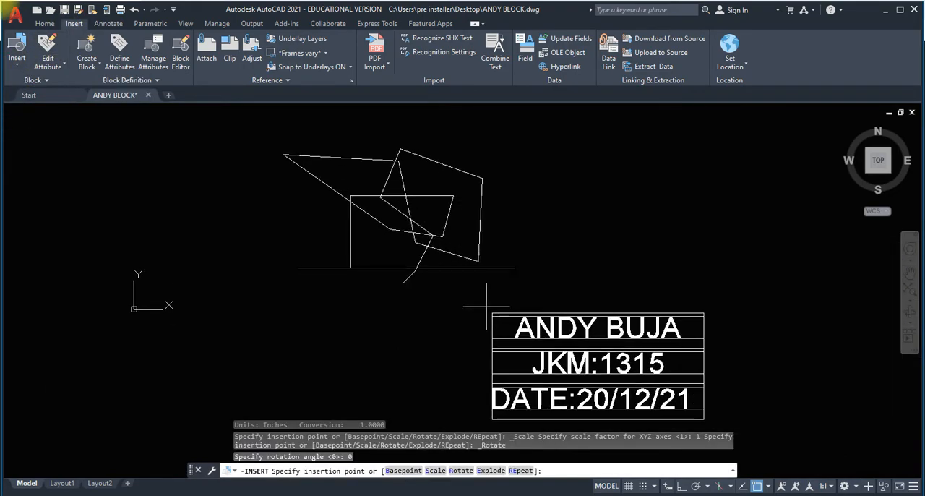
left_click(294, 278)
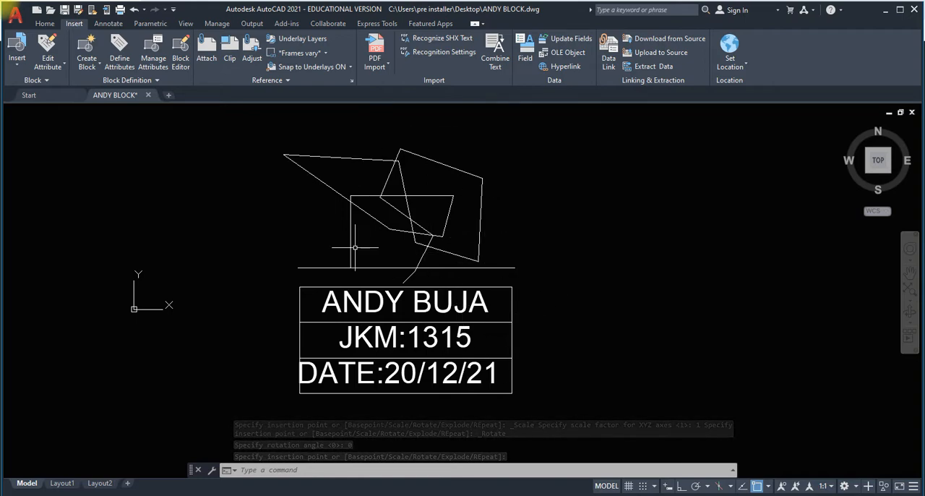
Select the inserted badge block, examine its Block Editor and in-place editing options, and clear the selection.
left_click(464, 372)
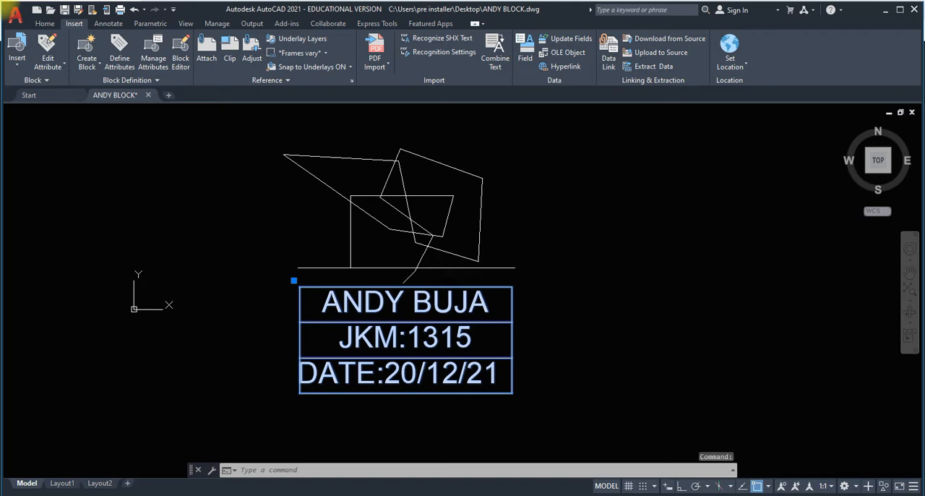
double_click(383, 376)
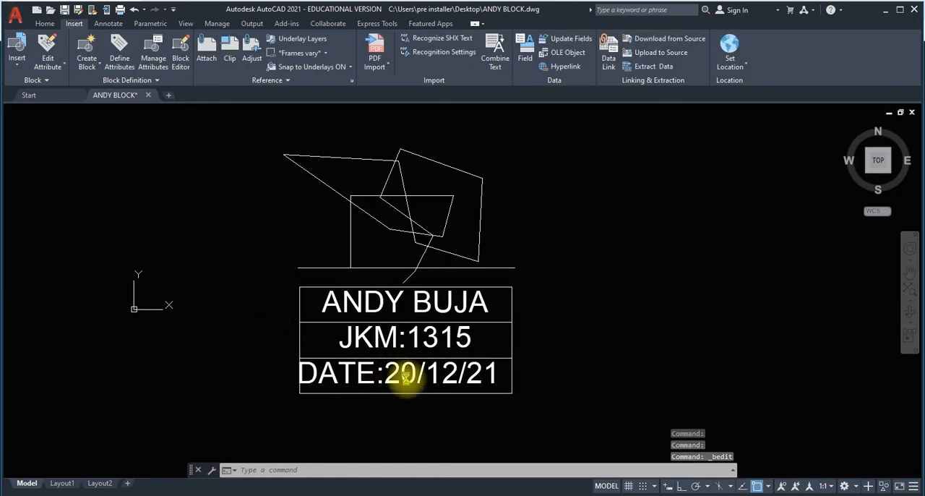
left_click(461, 370)
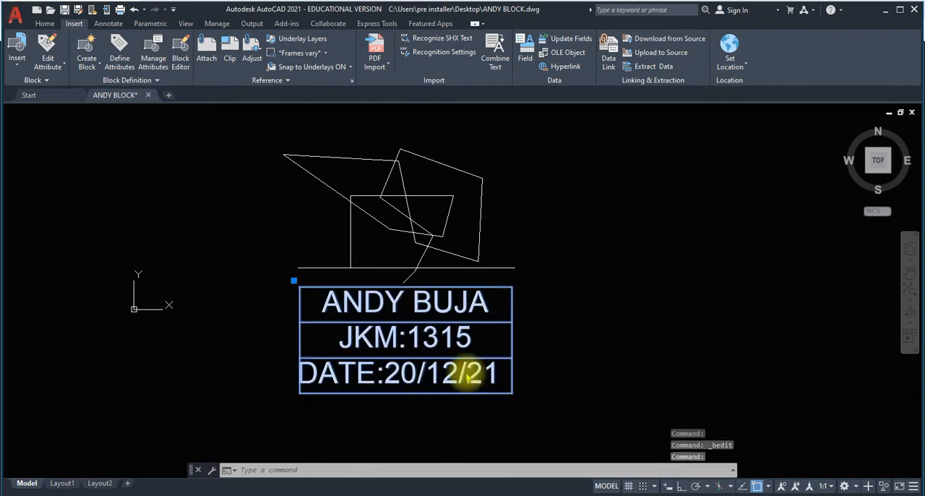
right_click(466, 373)
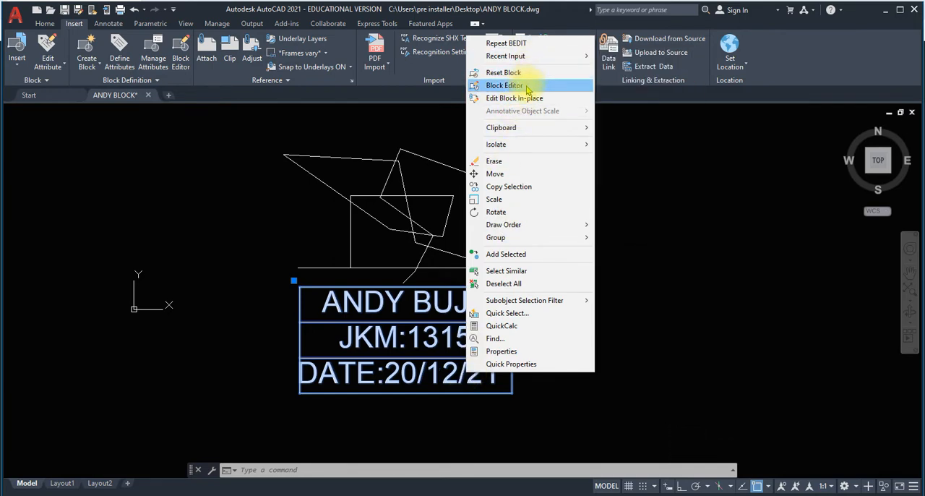
left_click(666, 232)
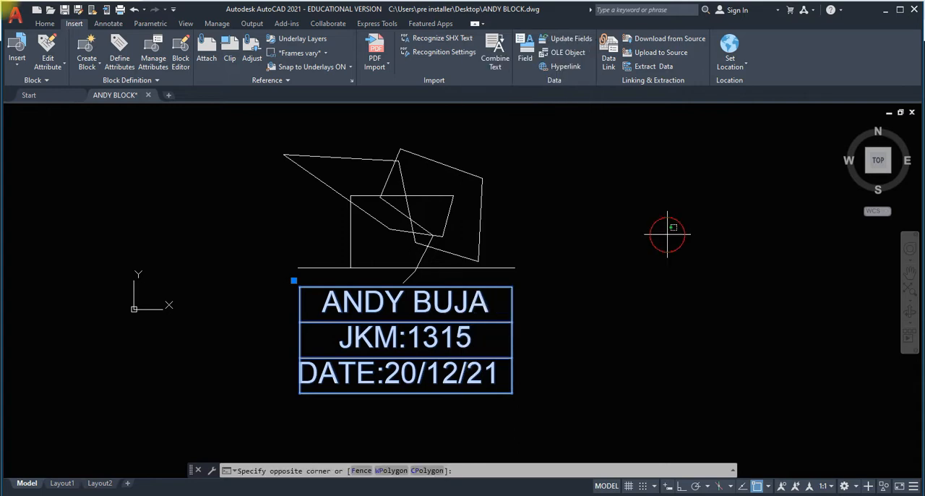
key("Escape")
key("Escape")
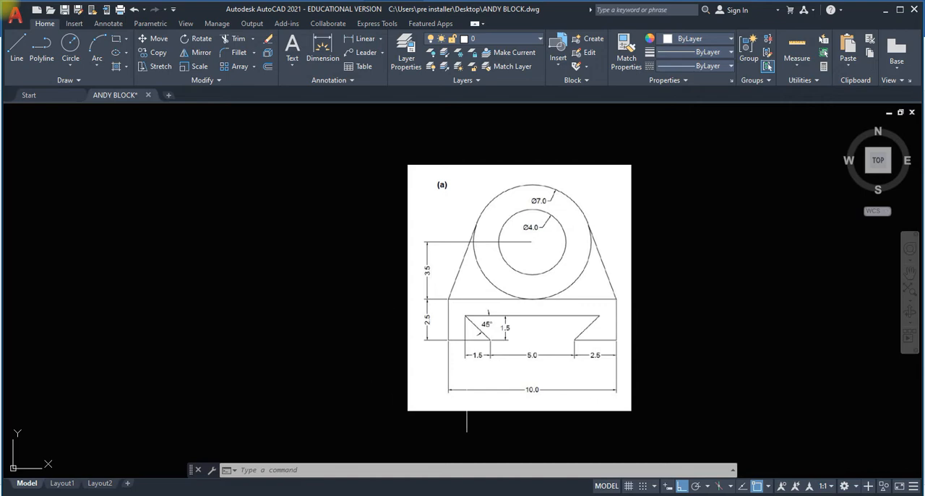
Draw a horizontal line 10 units long in the empty area beside reference drawing (a).
left_click(17, 51)
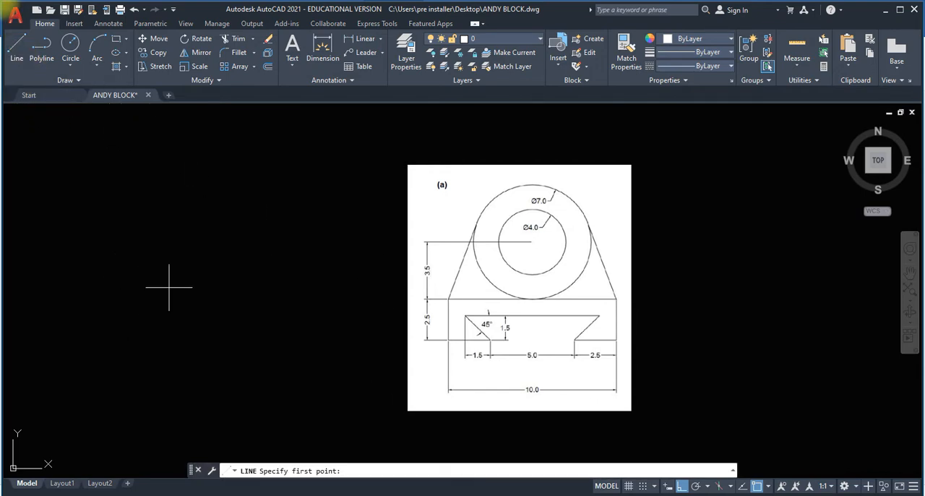
middle_click_drag(175, 286, 158, 287)
scroll(164, 285, "up", 2)
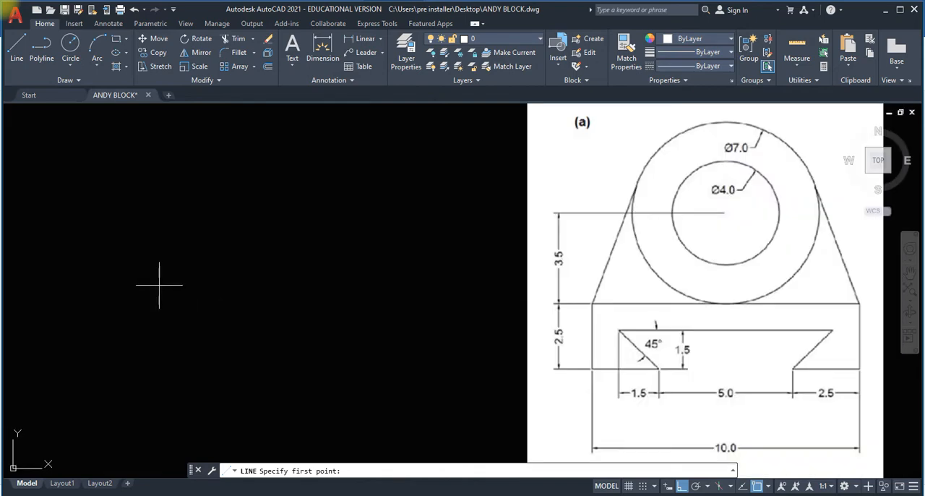
left_click(126, 292)
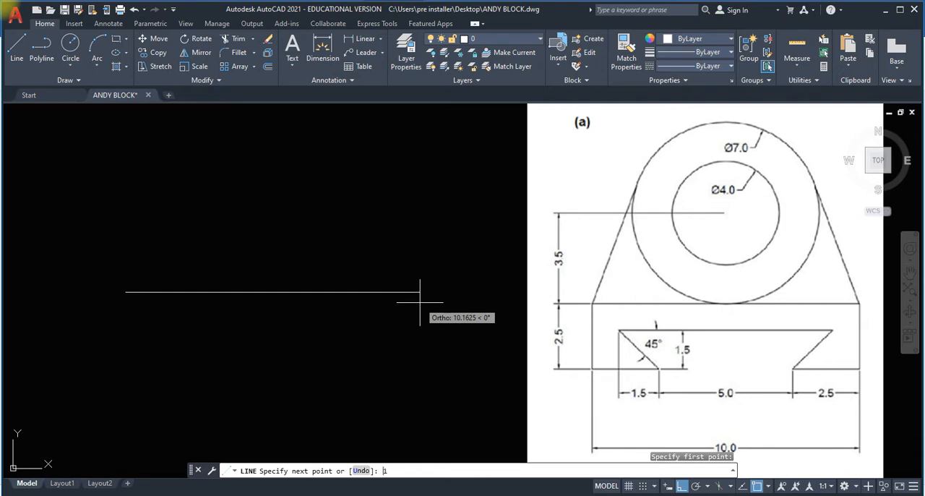
key("Return")
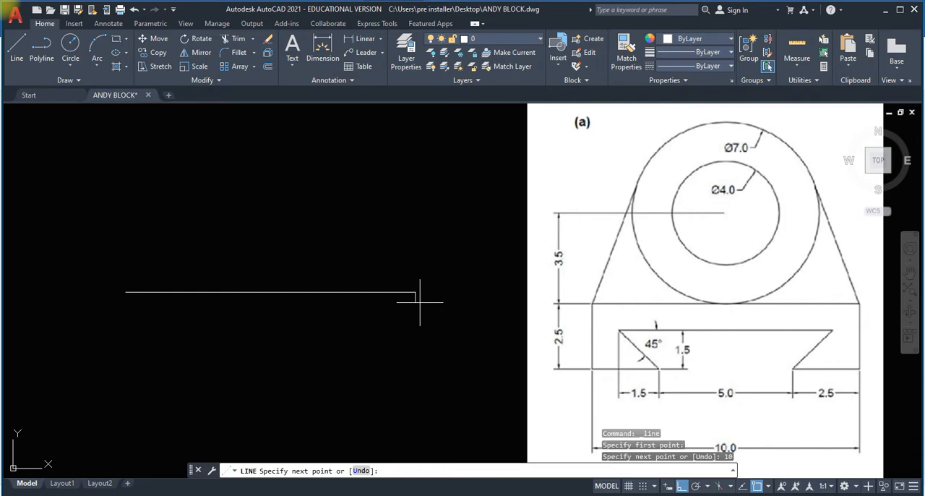
key("Return")
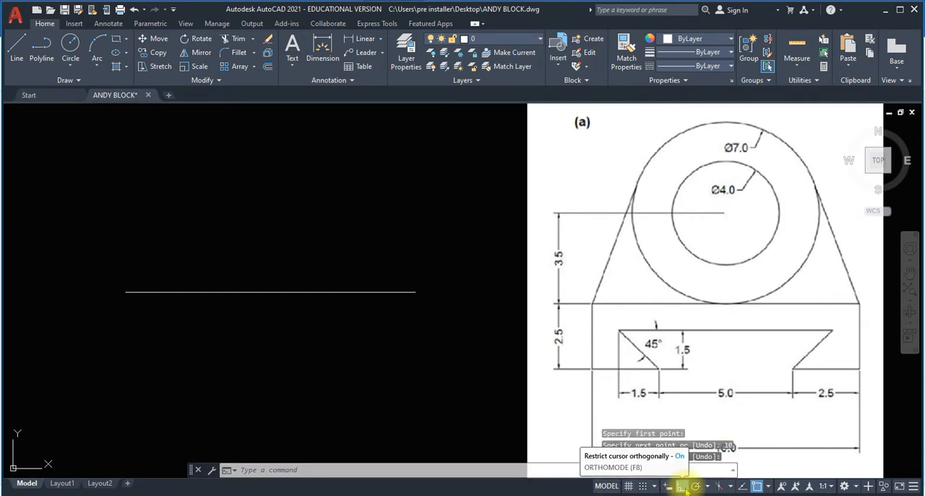
Delete the horizontal line beside the reference drawing.
left_click(16, 47)
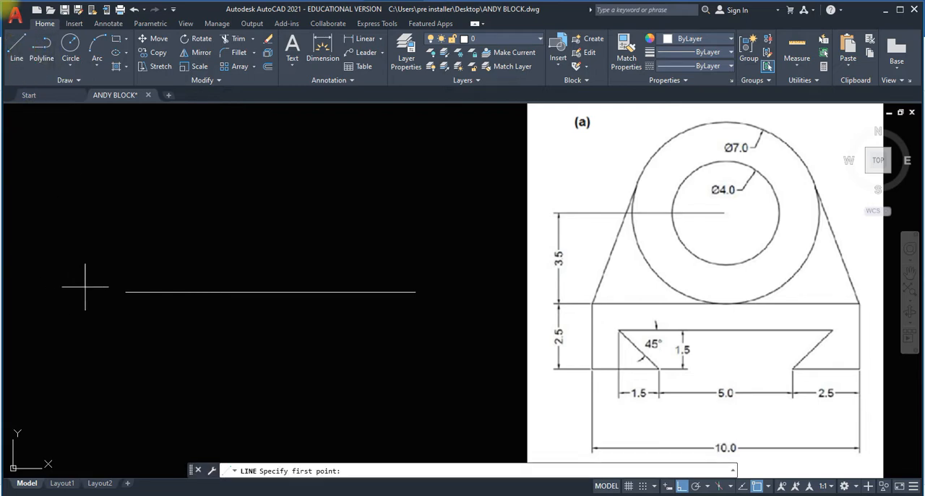
key("Escape")
left_click(242, 329)
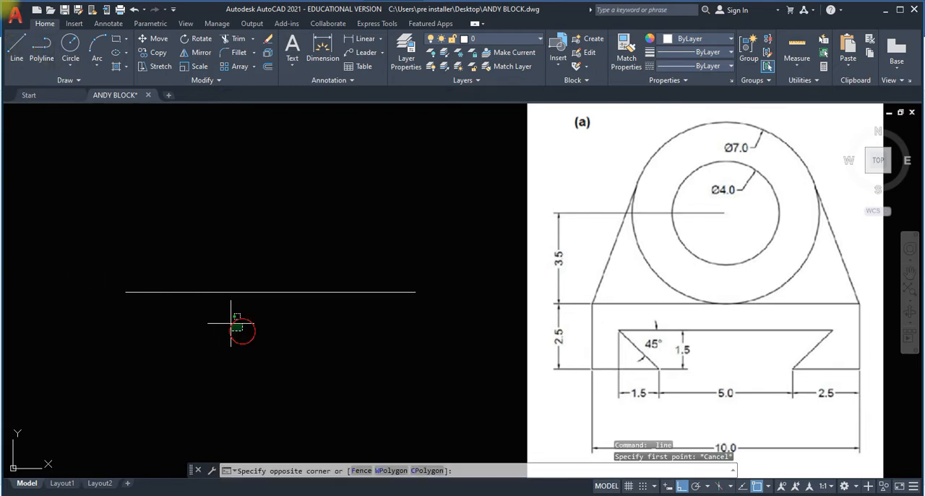
left_click(195, 263)
key("Delete")
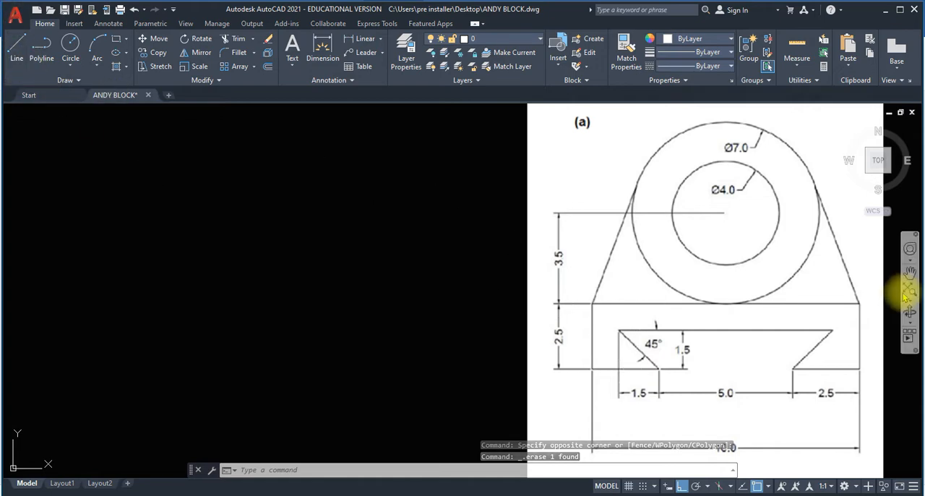
Draw a 10-unit horizontal baseline for the part beside the reference drawing.
left_click(16, 45)
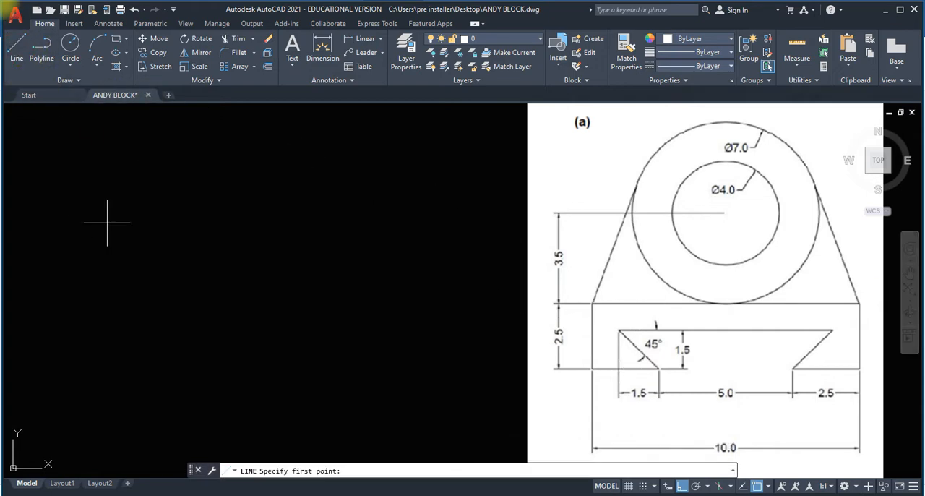
left_click(147, 294)
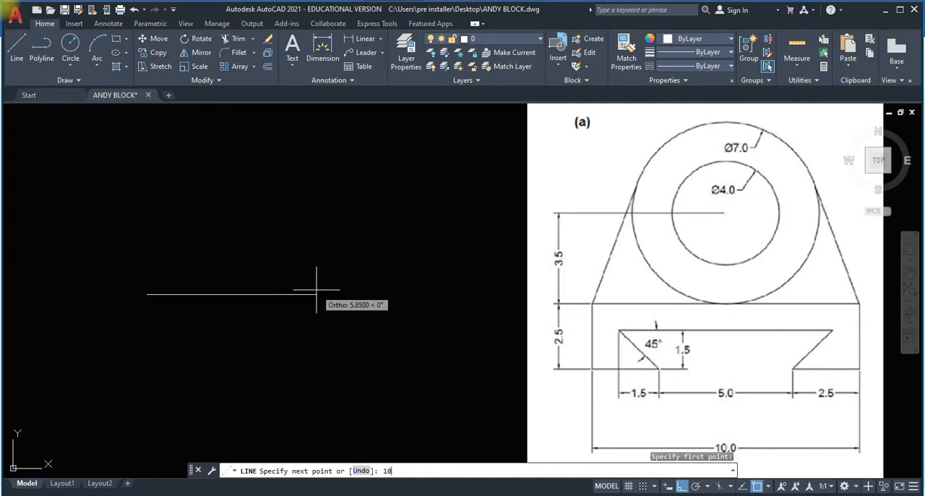
key("Return")
key("Return")
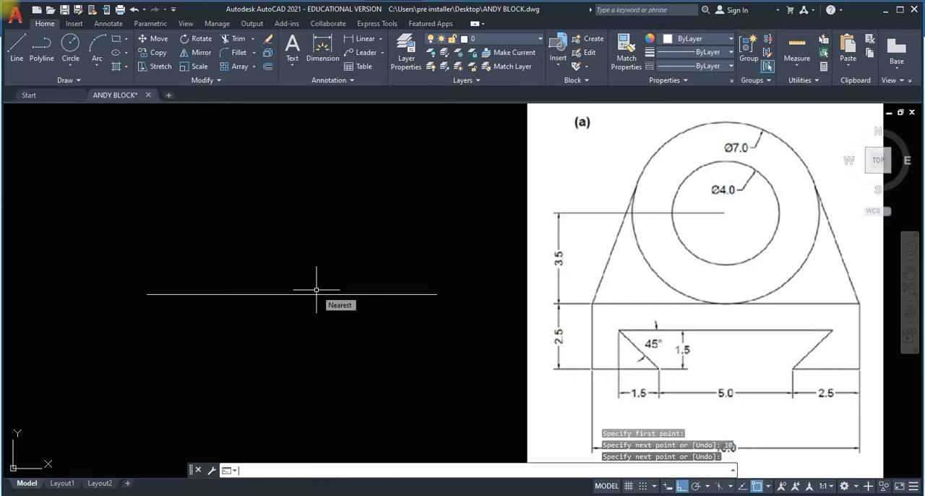
key("Escape")
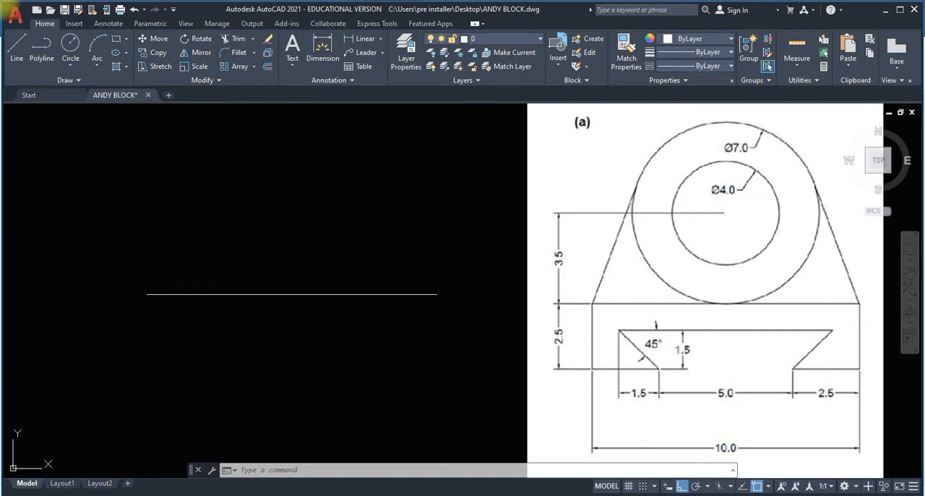
Draw a vertical line 7 units long upward from the midpoint of the baseline.
left_click(17, 44)
left_click(293, 294)
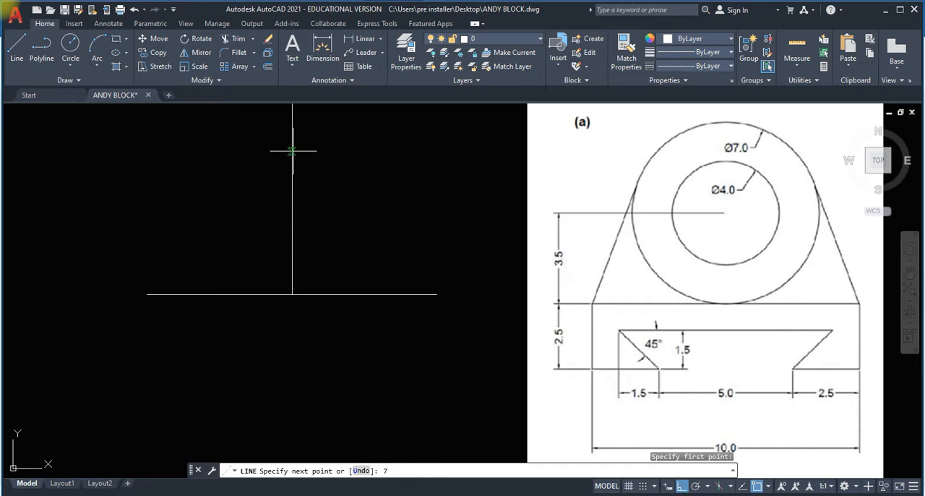
key("Return")
scroll(311, 148, "down", 2)
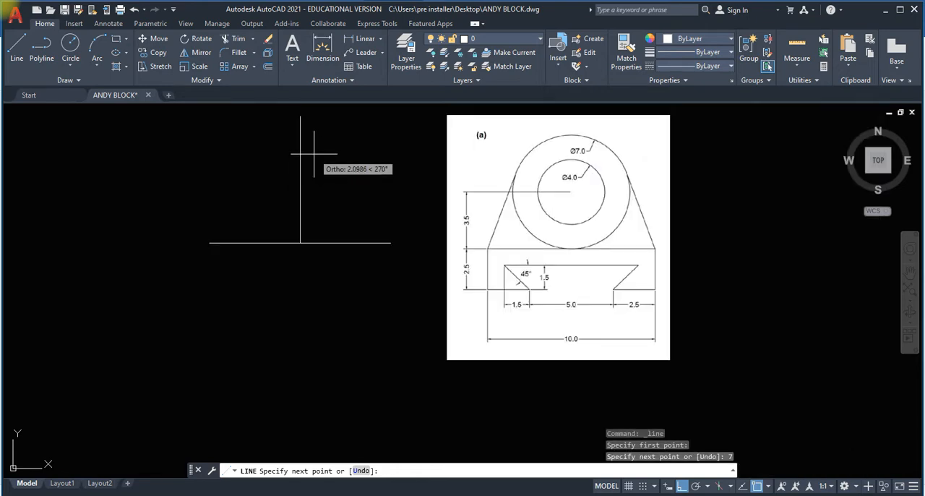
scroll(312, 153, "up", 2)
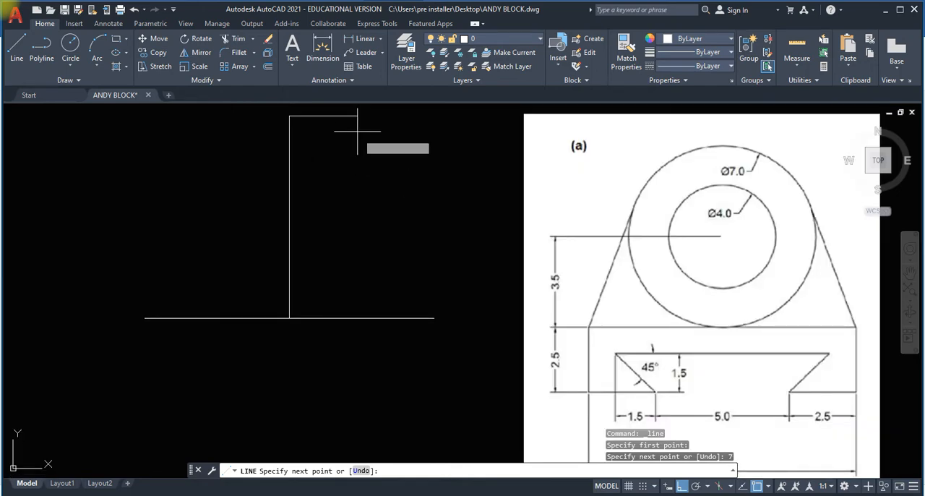
key("Escape")
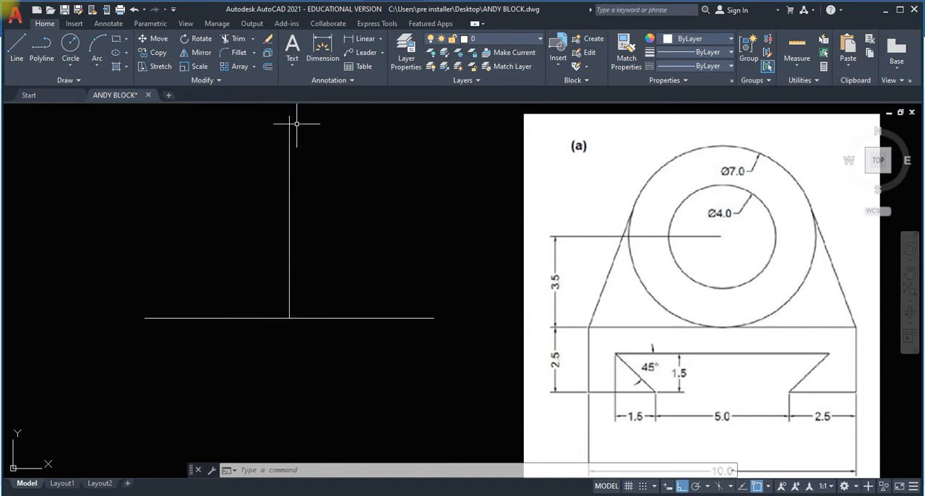
Draw the outer circle as a 2-Point circle using the top and bottom endpoints of the vertical line.
left_click(71, 70)
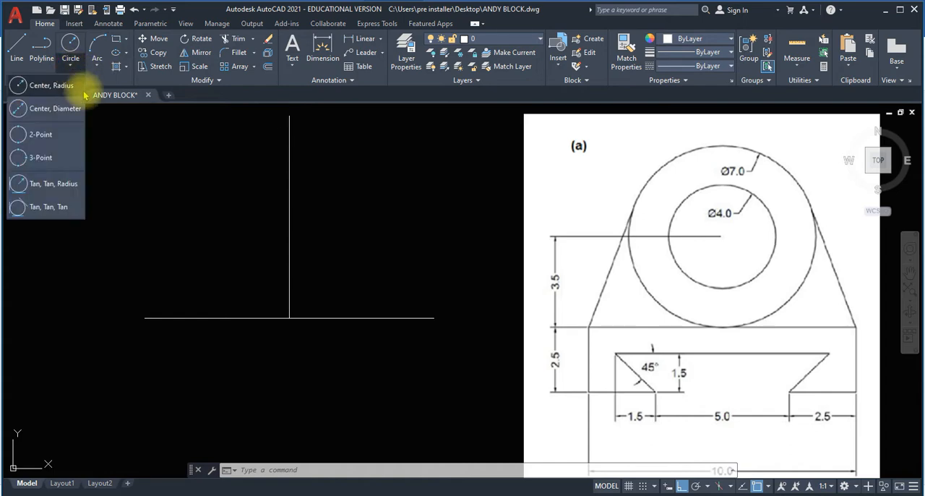
left_click(61, 135)
left_click(289, 115)
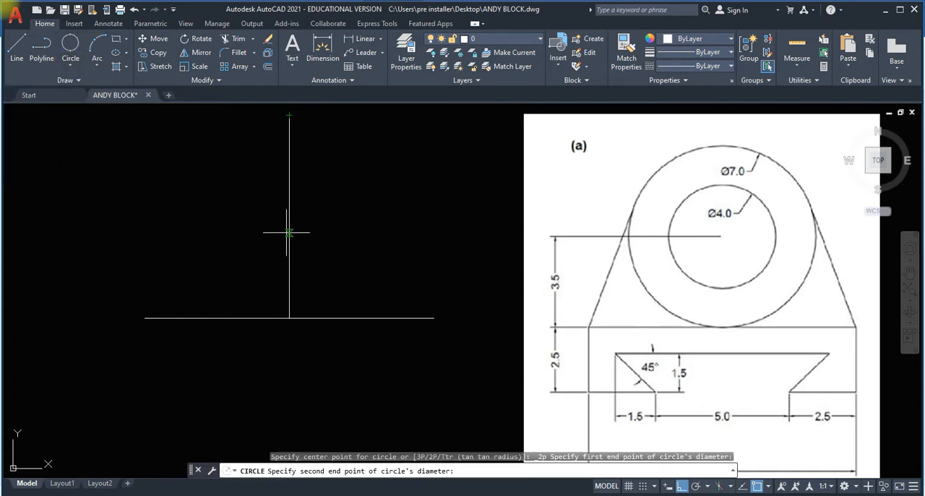
left_click(290, 317)
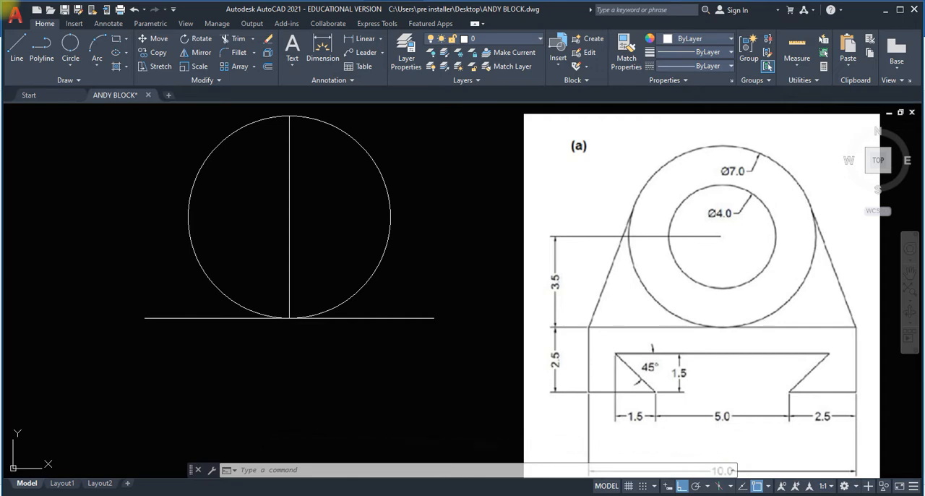
Draw a concentric inner circle with a diameter of 4 at the outer circle's center.
left_click(76, 67)
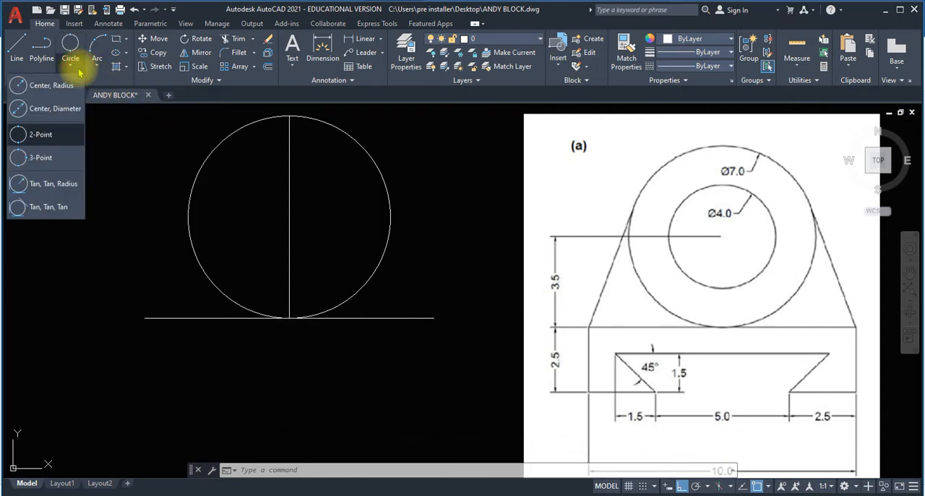
left_click(66, 109)
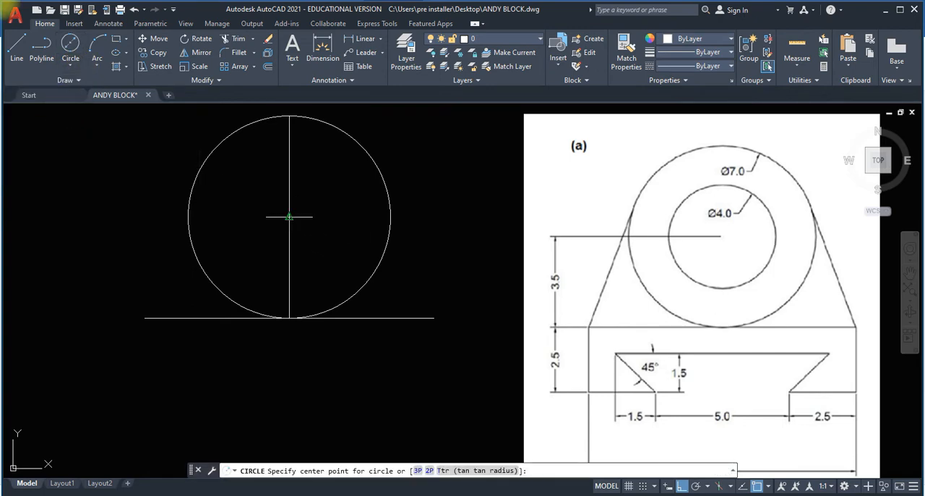
left_click(289, 216)
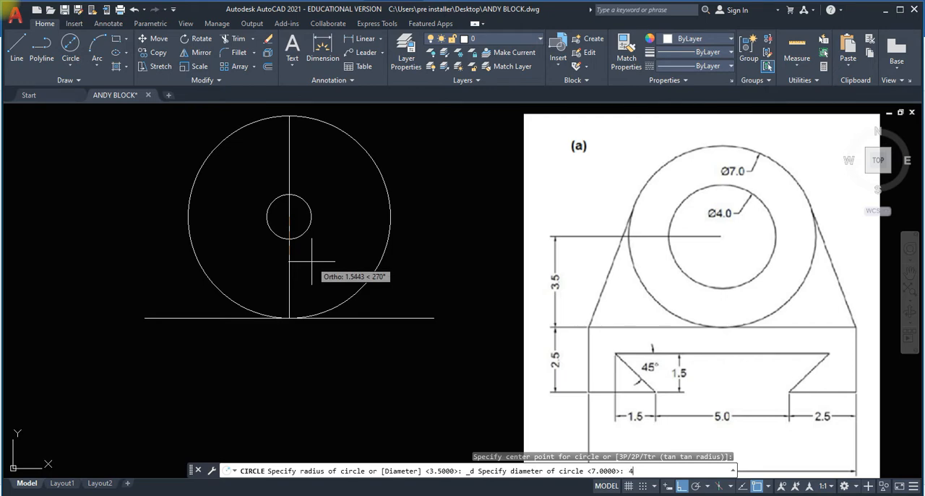
key("Return")
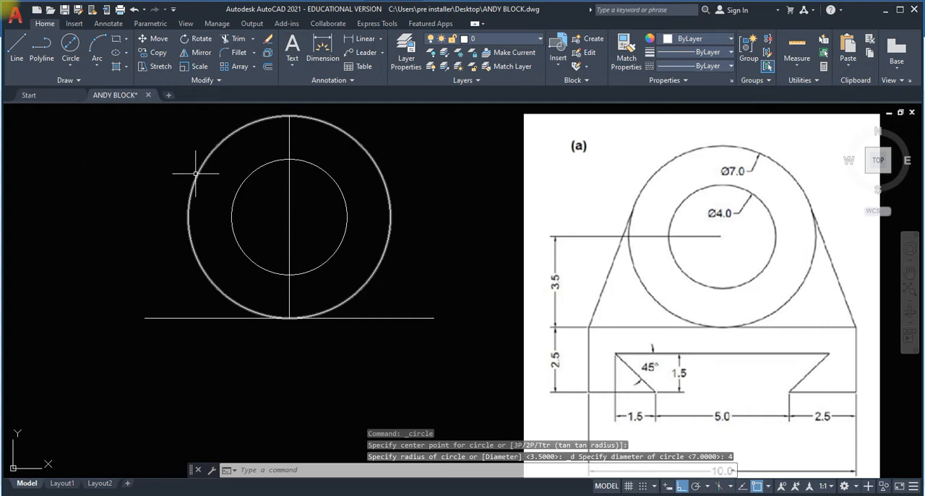
Draw a line from the baseline's left endpoint tangent to the left side of the outer circle.
left_click(19, 49)
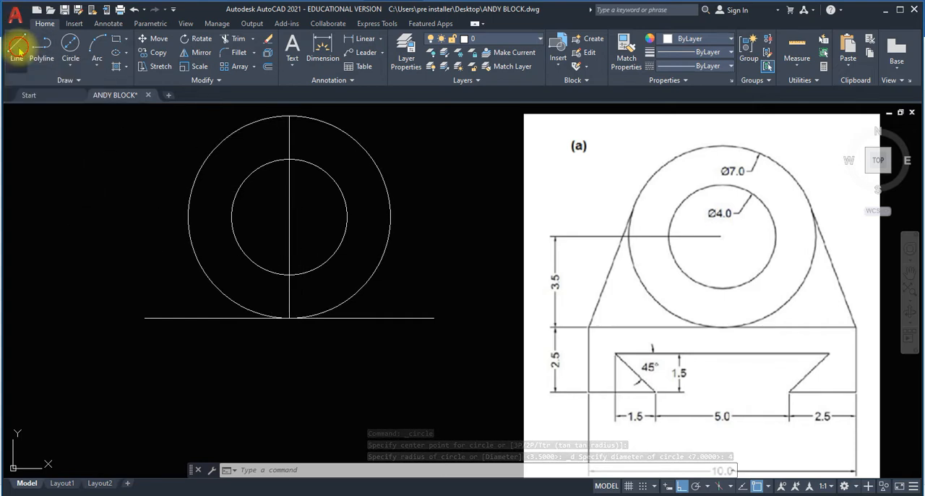
left_click(145, 318)
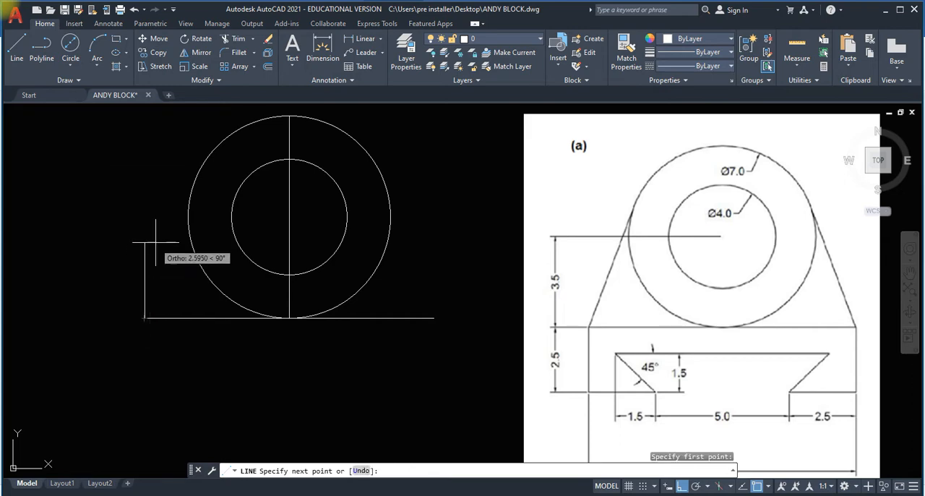
left_click(192, 181)
key("Return")
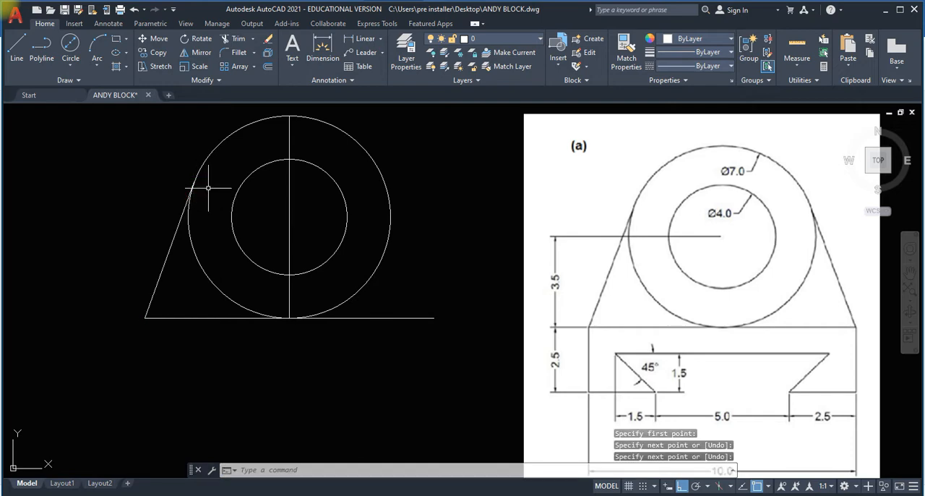
Draw a line from the baseline's right endpoint tangent to the right side of the outer circle, undoing the wrongly snapped segment.
left_click(16, 47)
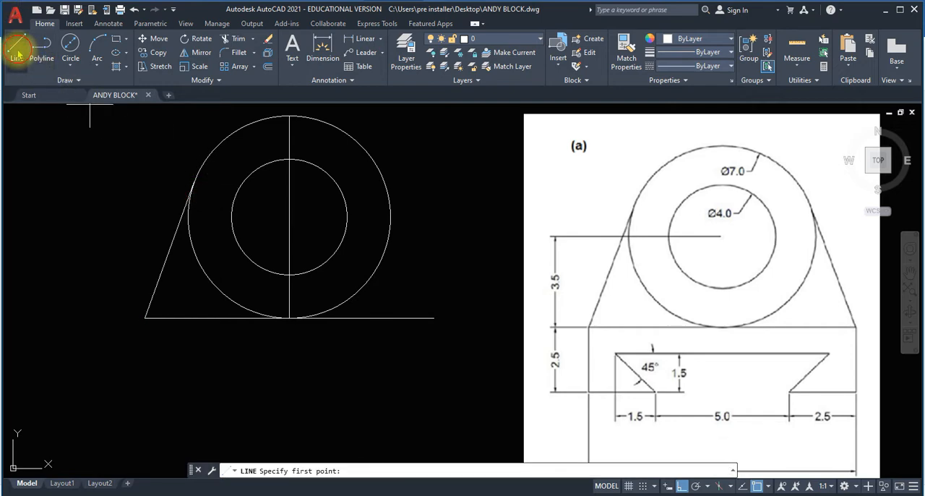
left_click(433, 317)
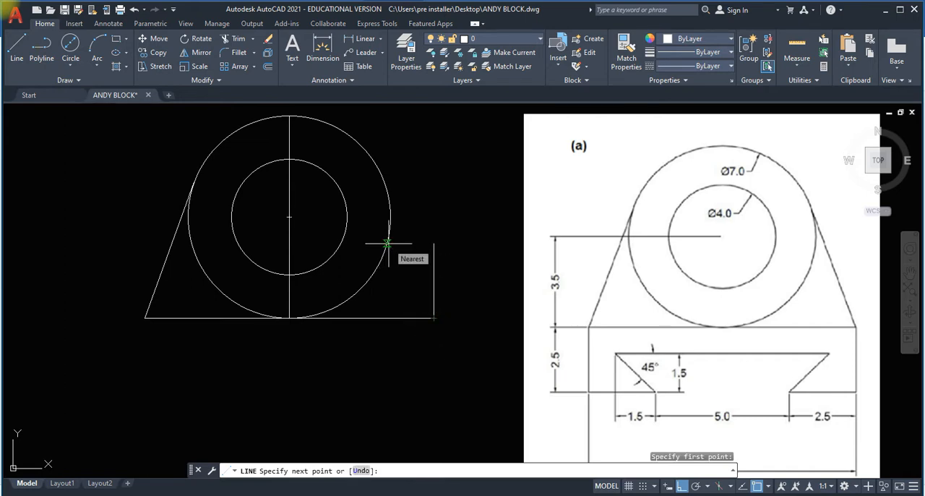
left_click(388, 243)
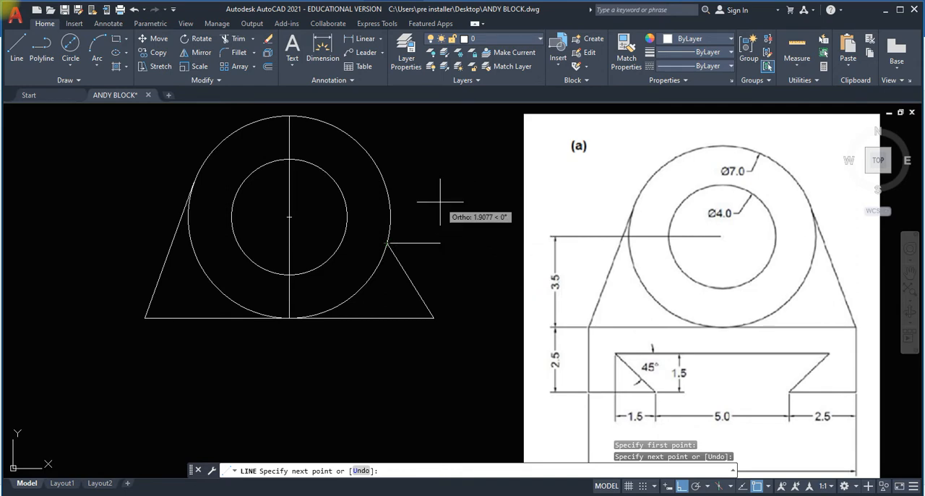
type("U")
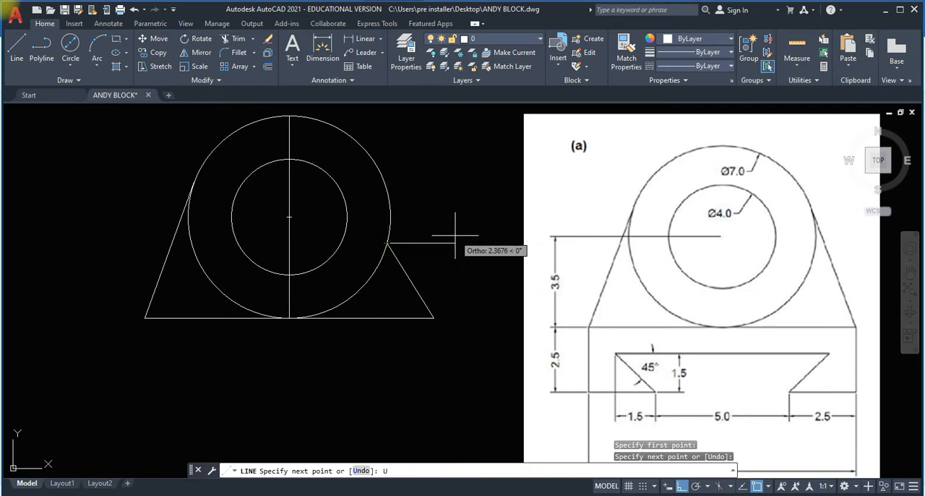
key("Return")
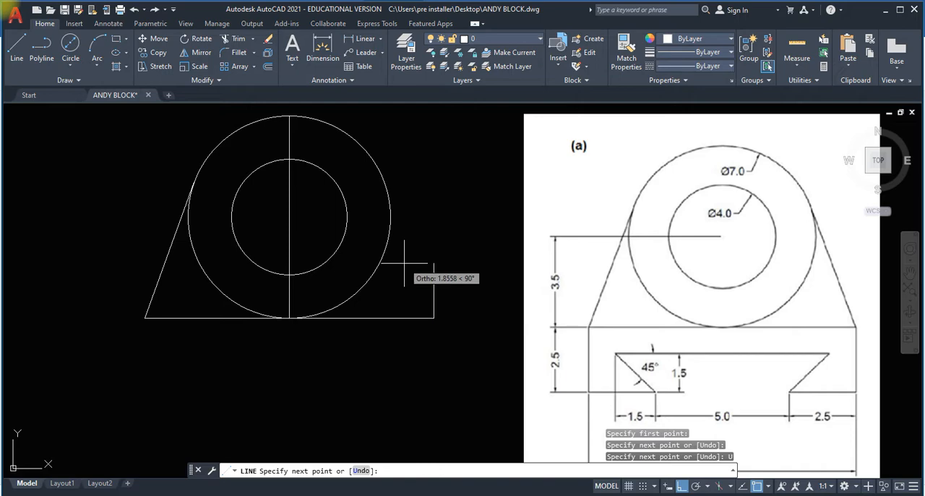
left_click(384, 182)
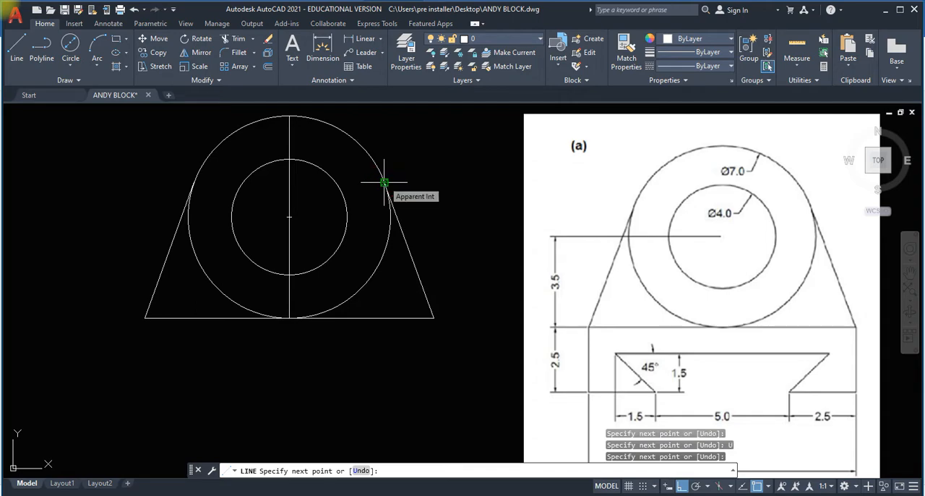
key("Escape")
Offset the horizontal baseline beneath the outer circle 2.5 downward to form the base's bottom edge.
scroll(393, 405, "down", 2)
scroll(392, 404, "up", 2)
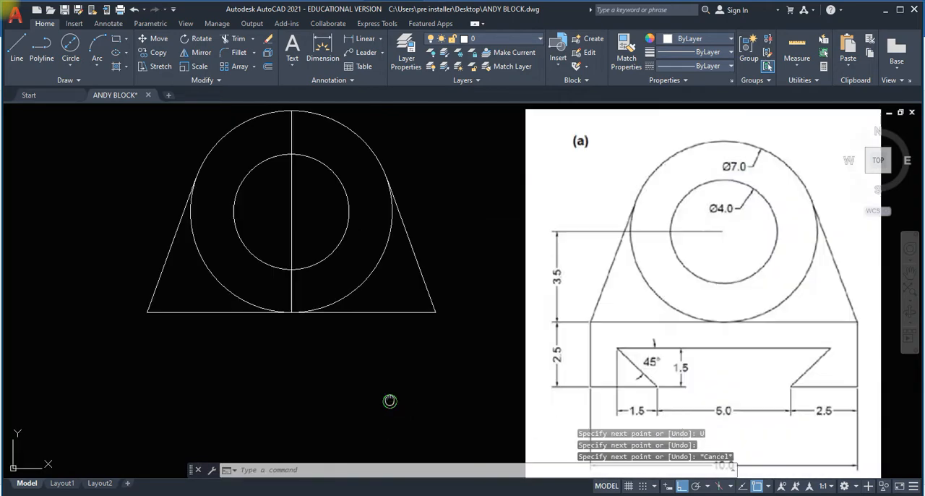
scroll(366, 360, "down", 2)
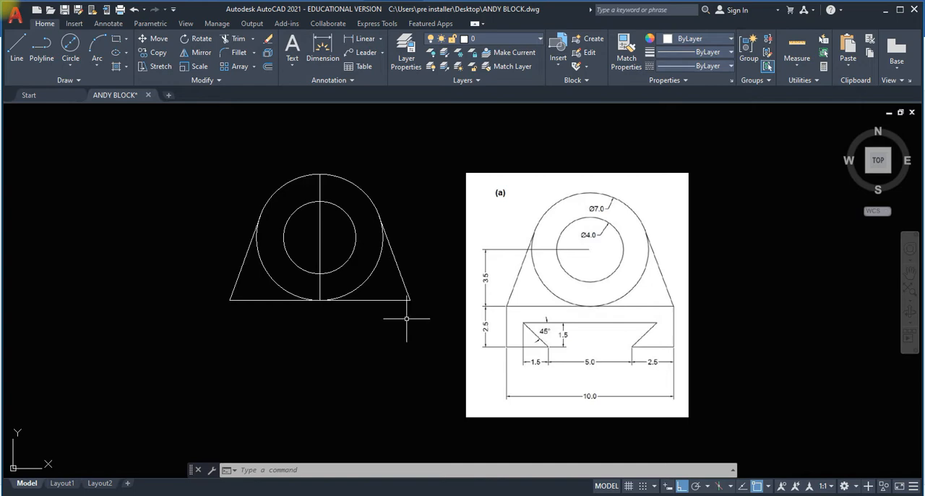
left_click(267, 67)
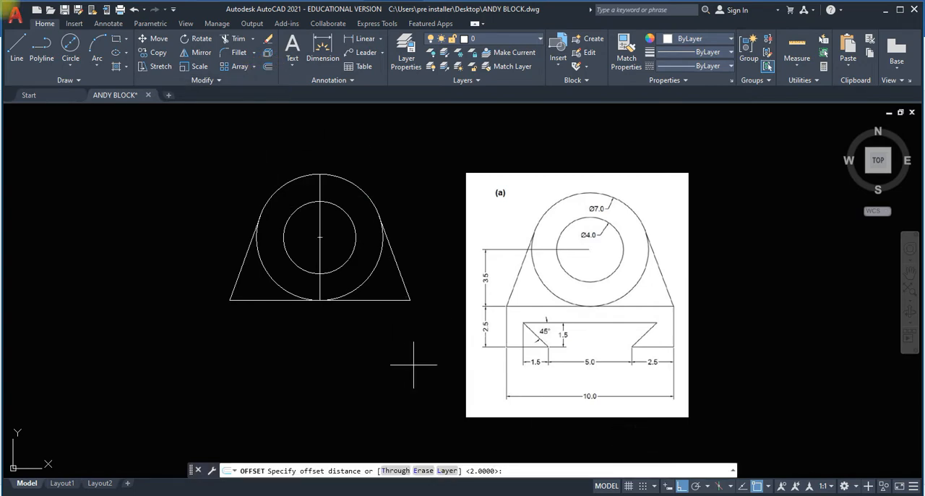
type("2.5")
key("Return")
left_click(388, 299)
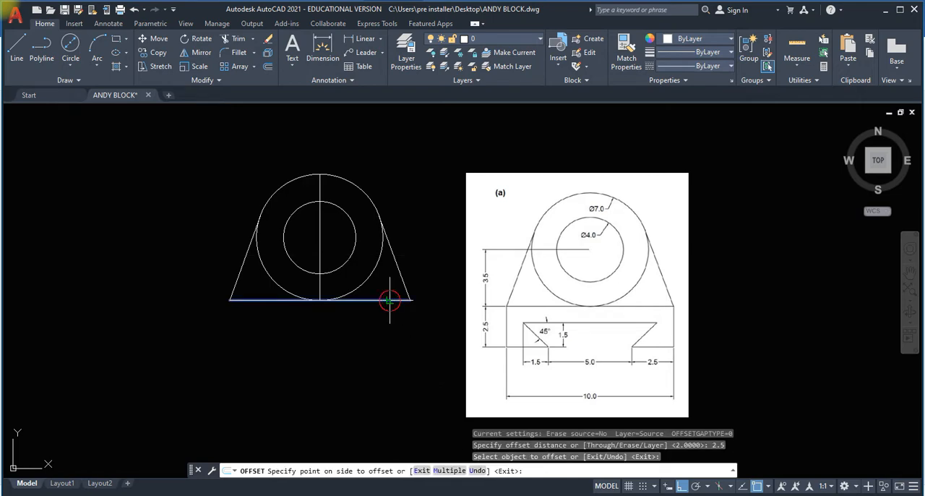
left_click(383, 337)
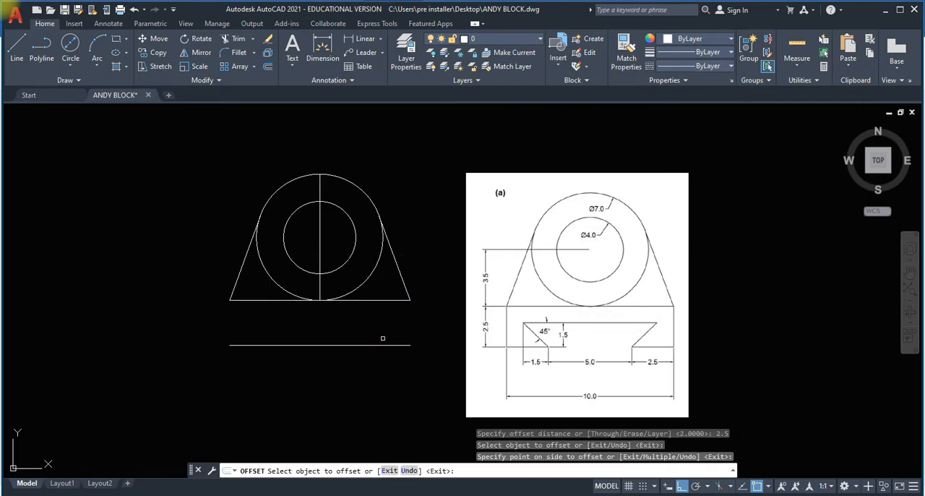
Draw vertical lines joining the left and right ends of the two horizontal base lines to close the rectangle.
left_click(16, 45)
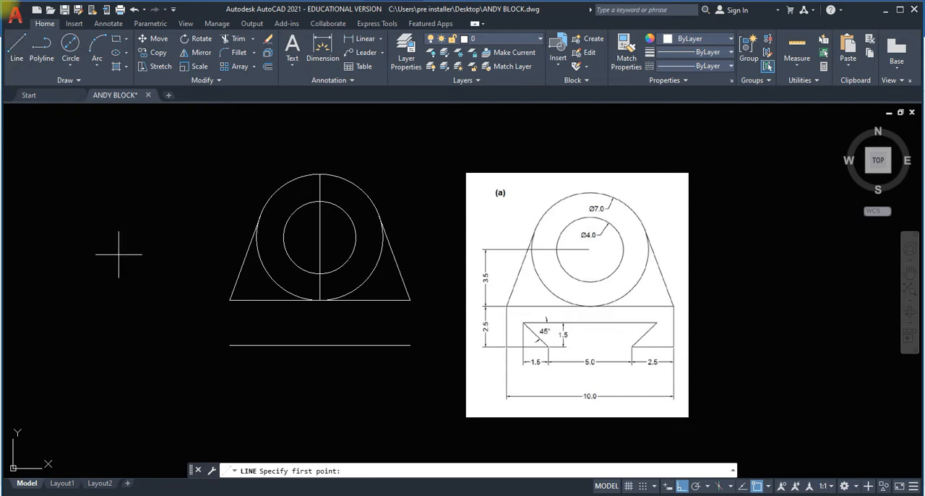
left_click(230, 344)
left_click(230, 299)
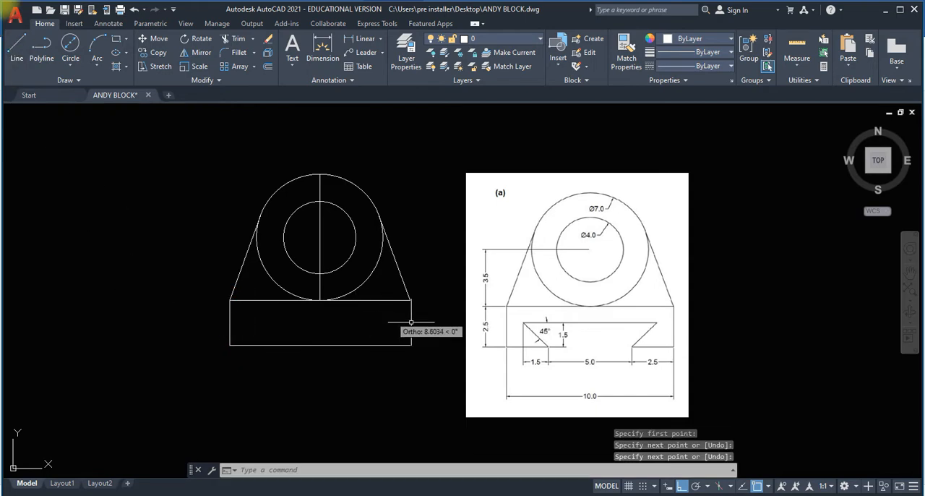
key("Return")
key("Return")
left_click(410, 345)
left_click(409, 299)
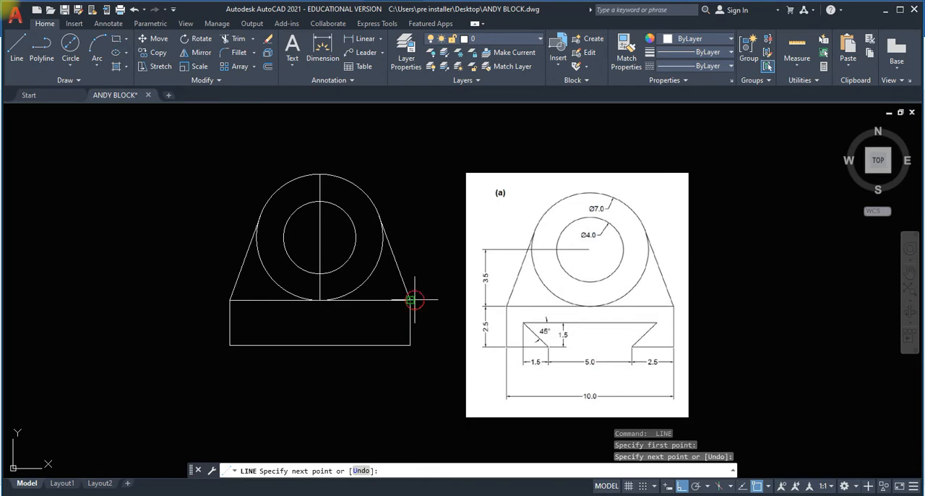
key("Return")
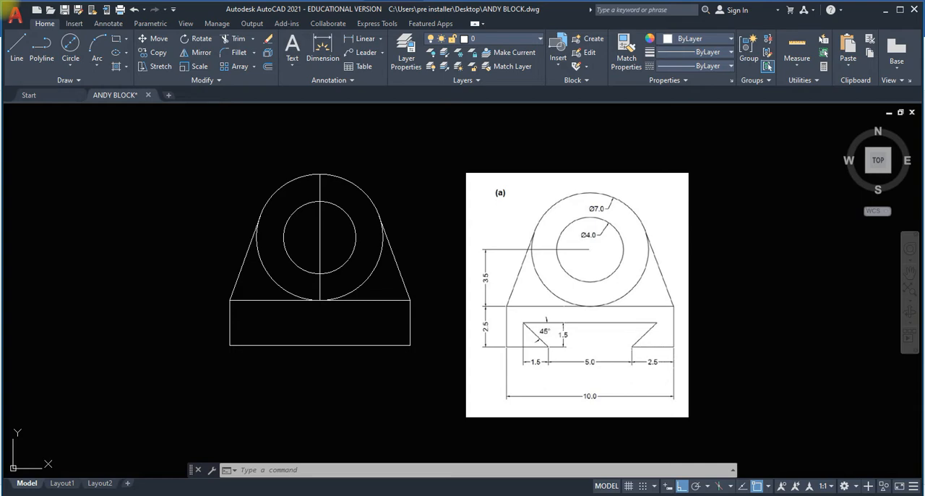
Offset the base rectangle's left and right vertical sides 2.5 inward.
left_click(268, 66)
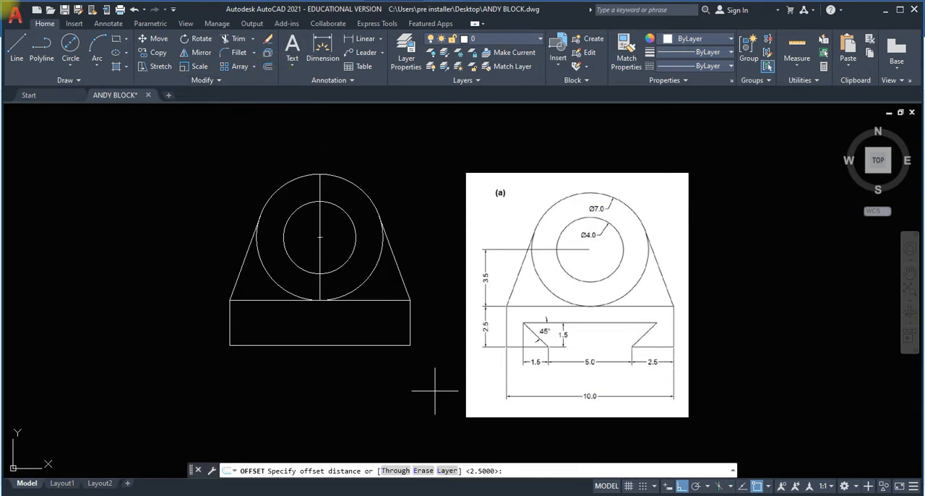
type("2.5")
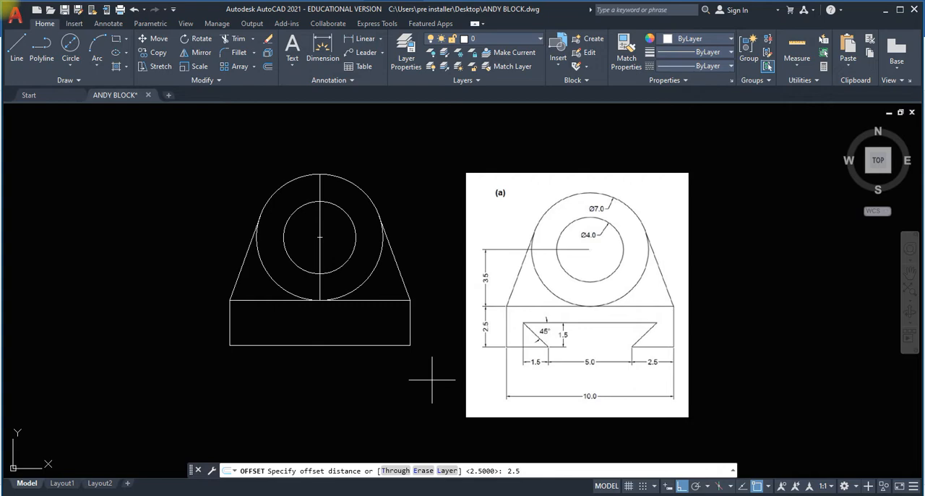
key("Return")
left_click(410, 325)
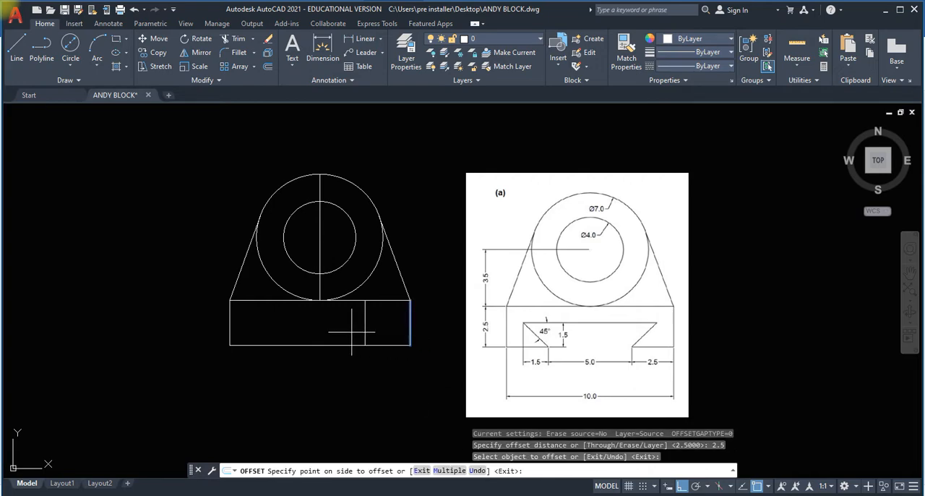
left_click(352, 331)
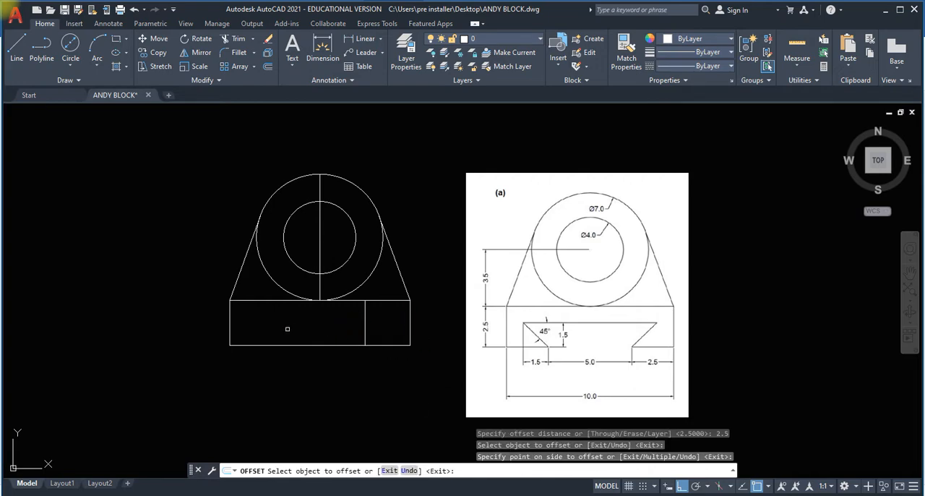
left_click(229, 327)
left_click(291, 330)
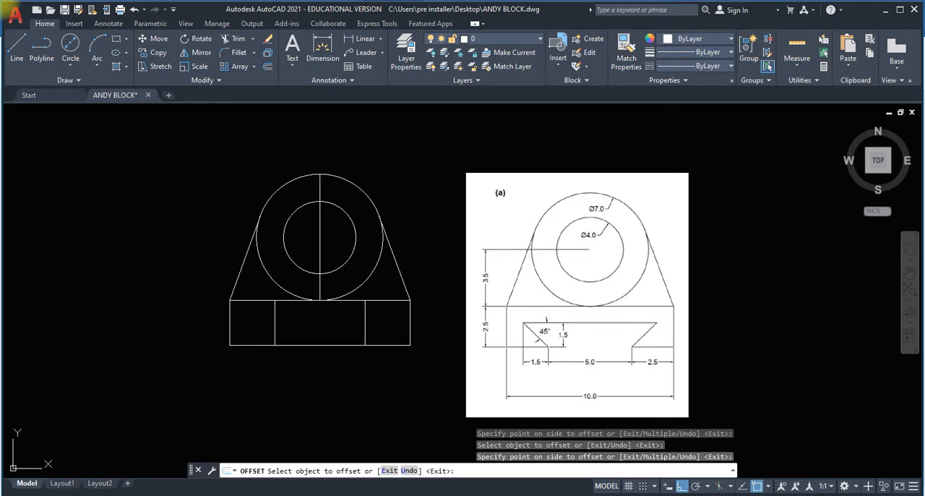
Offset the base's bottom edge 1.5 upward.
left_click(268, 66)
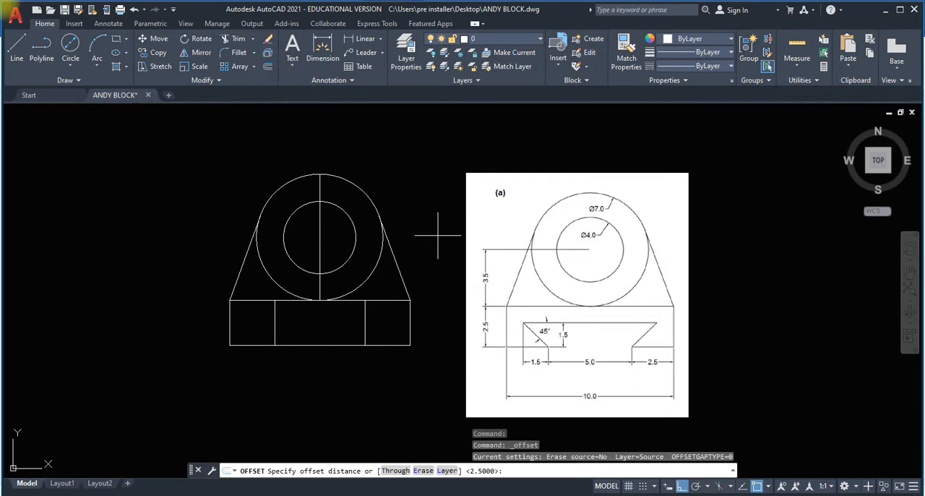
key("Return")
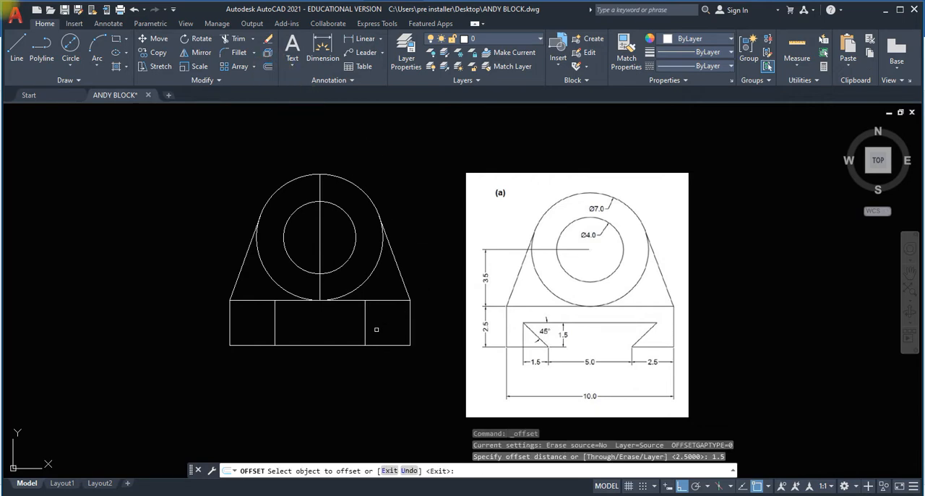
left_click(349, 346)
left_click(344, 330)
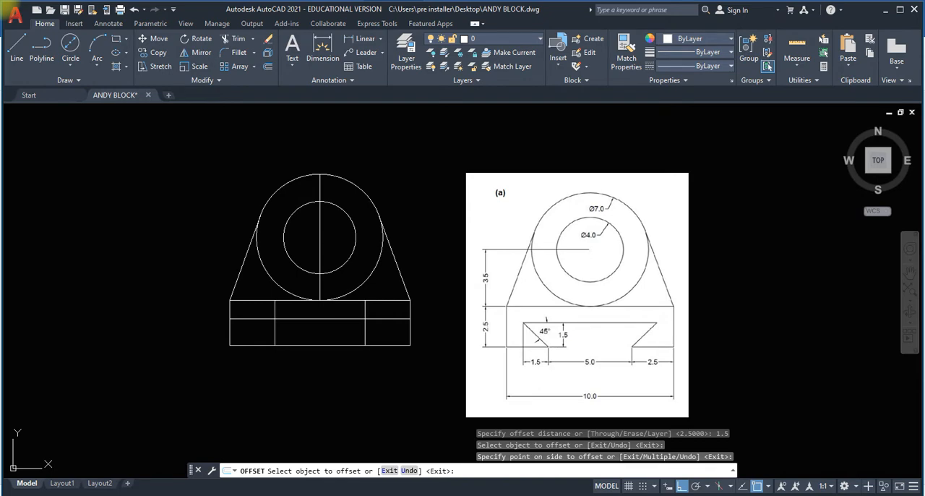
Offset the two inner vertical lines of the base 1.5 outward, toward the left and right sides.
left_click(268, 66)
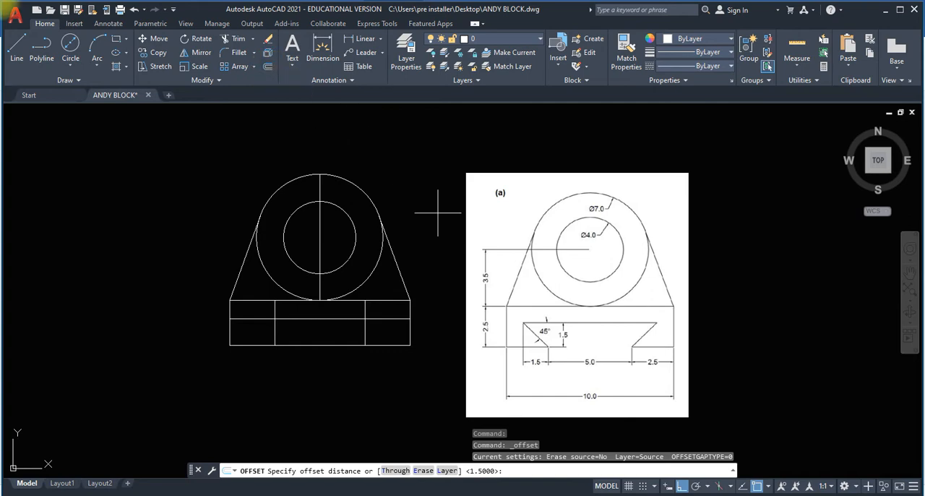
key("Return")
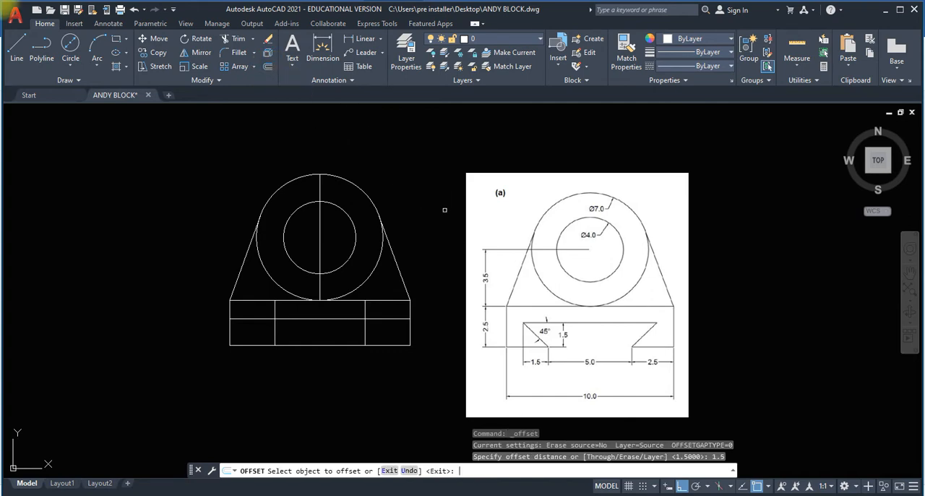
left_click(275, 321)
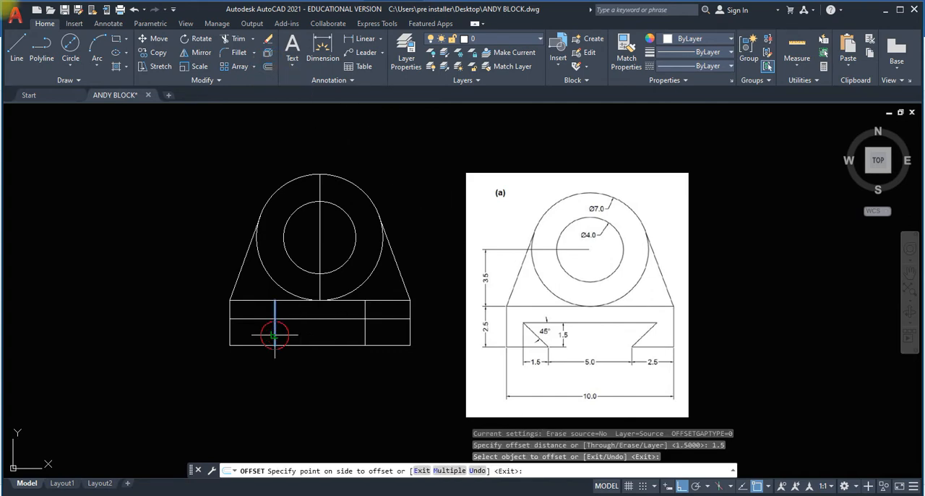
left_click(253, 332)
left_click(365, 328)
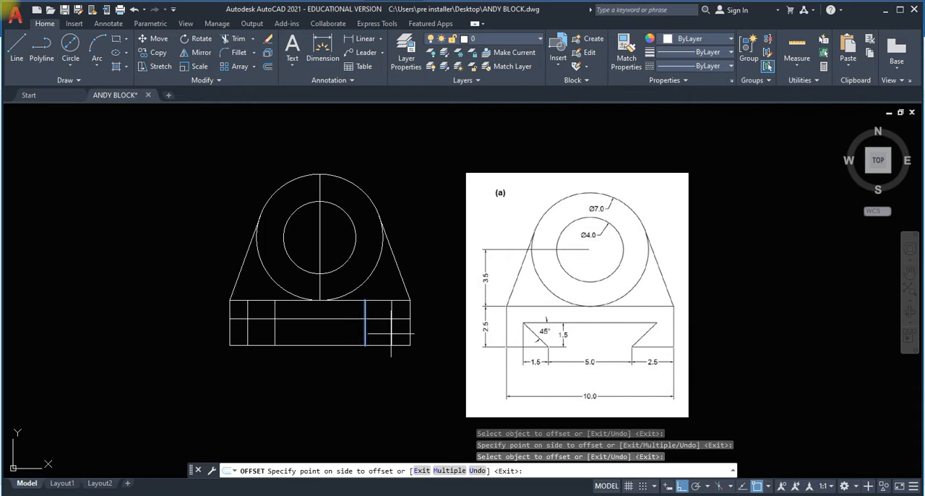
left_click(394, 333)
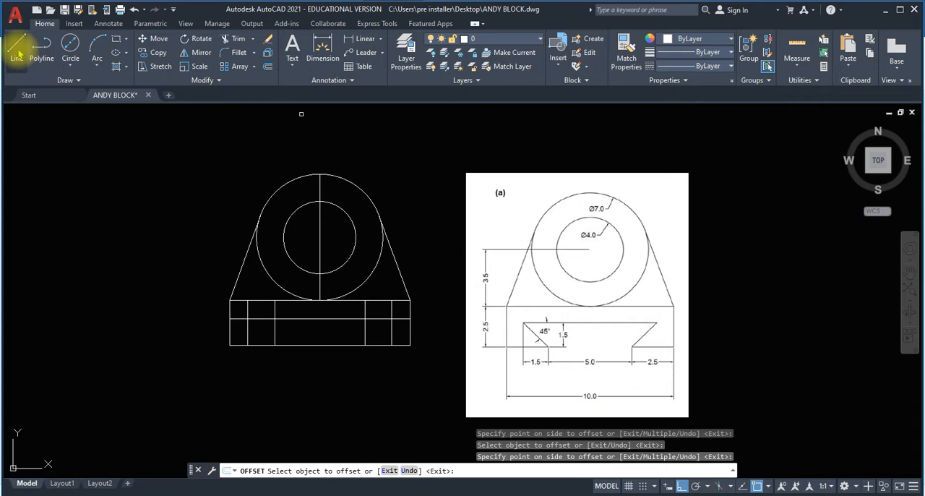
Draw the two slanted dovetail sides from the inner verticals' bottom endpoints to the intersections of the outer offset lines with the upper horizontal line.
left_click(17, 46)
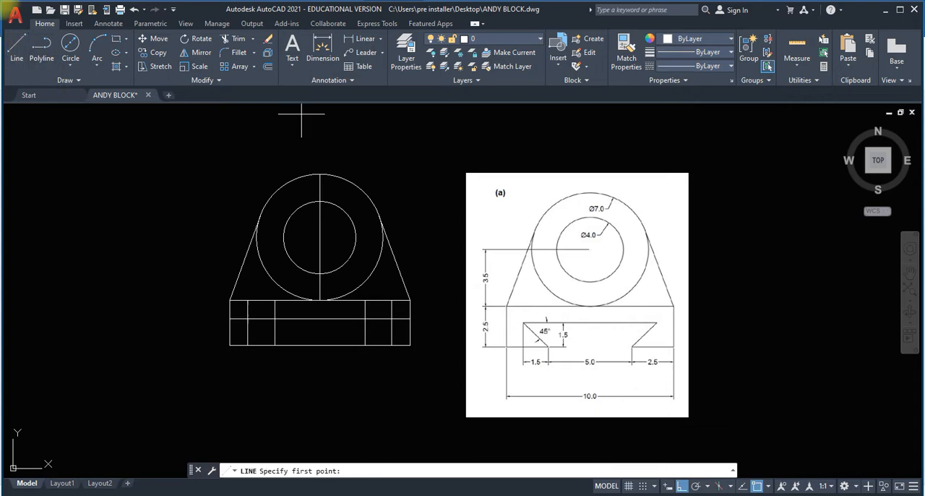
left_click(263, 345)
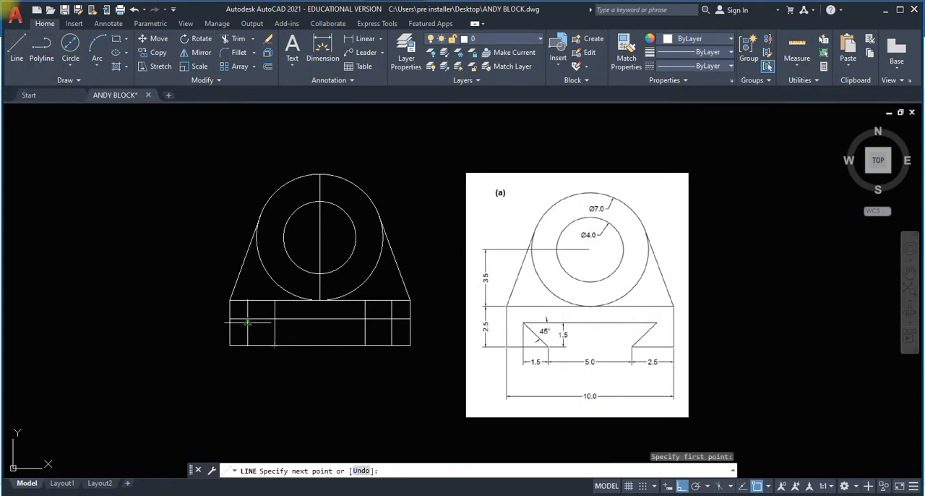
left_click(248, 318)
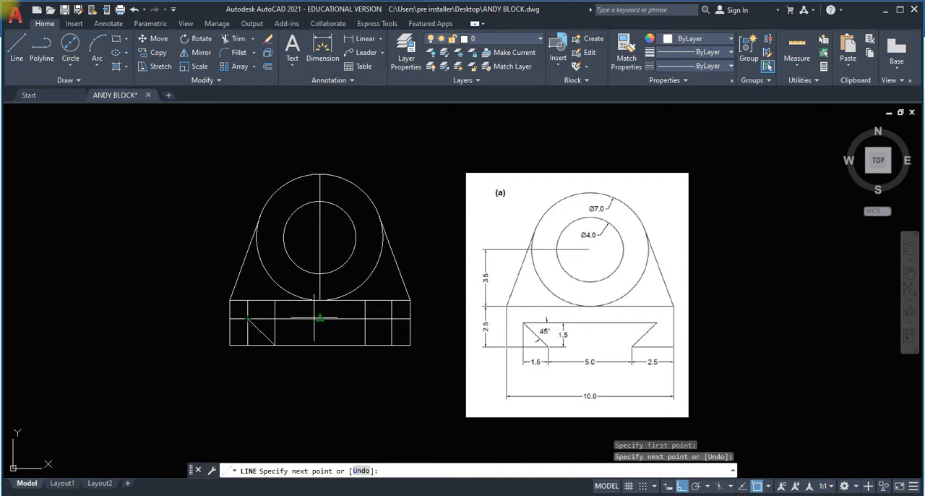
key("Return")
key("Return")
left_click(364, 344)
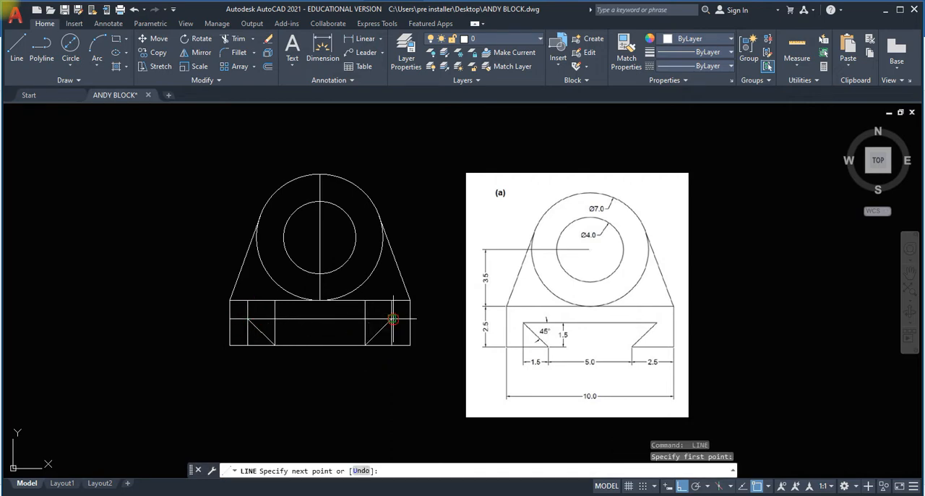
left_click(391, 317)
key("Escape")
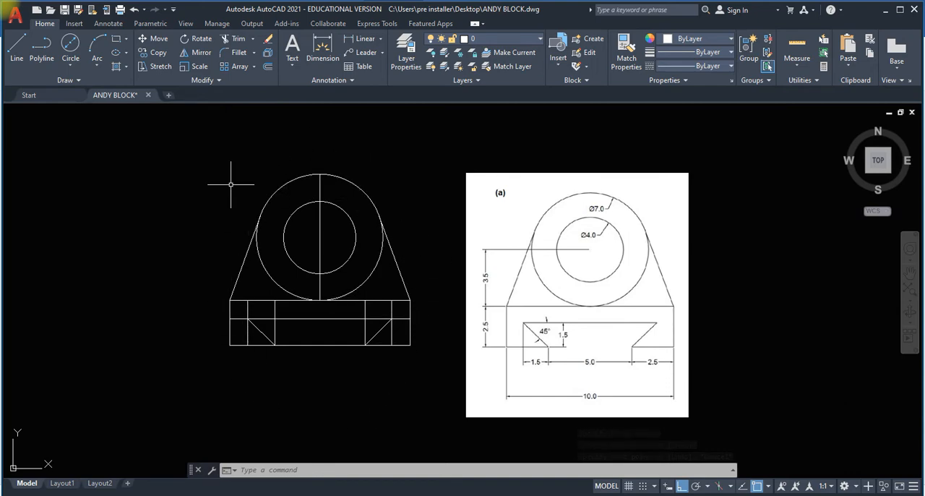
left_click(238, 43)
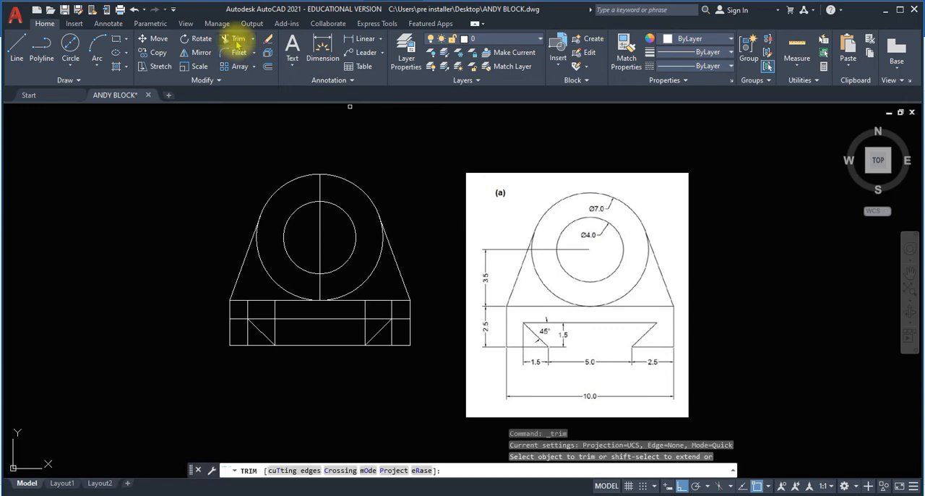
left_click(320, 227)
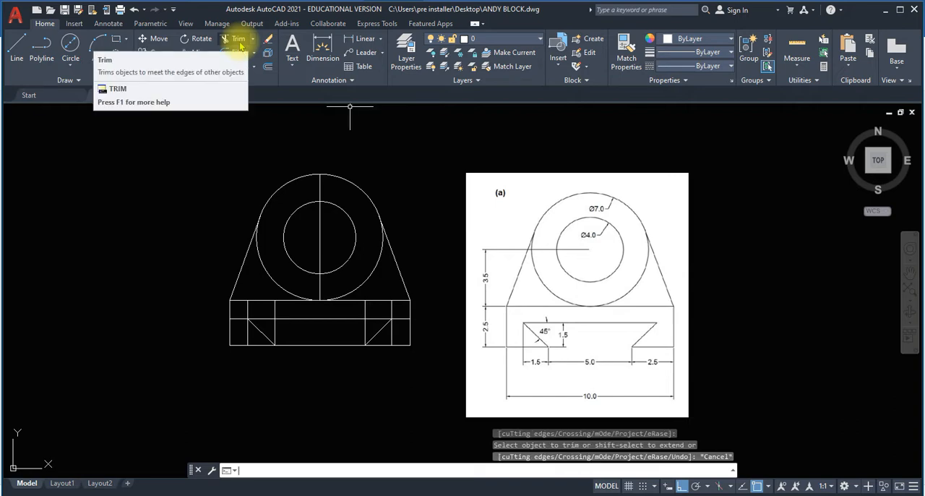
key("Escape")
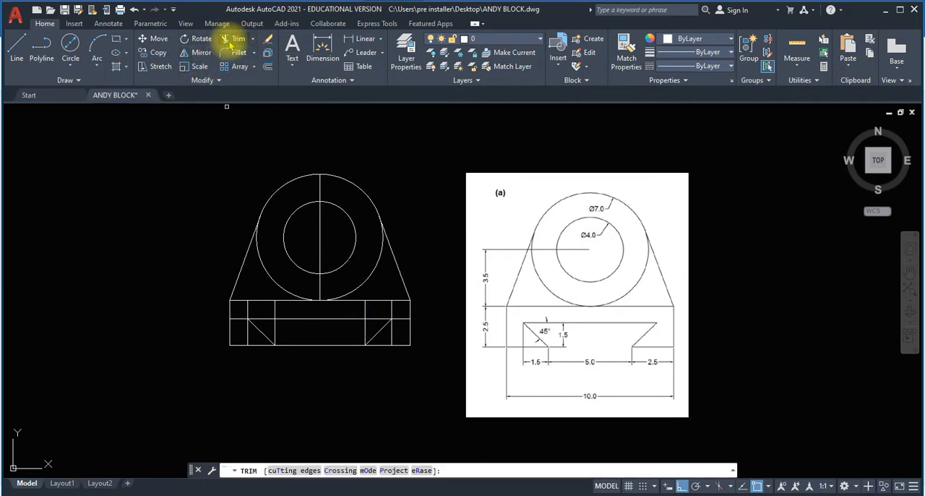
Trim the vertical construction lines, the dovetail line's overhanging ends and the bottom edge between the slanted sides, leaving the open dovetail slot.
left_click(233, 40)
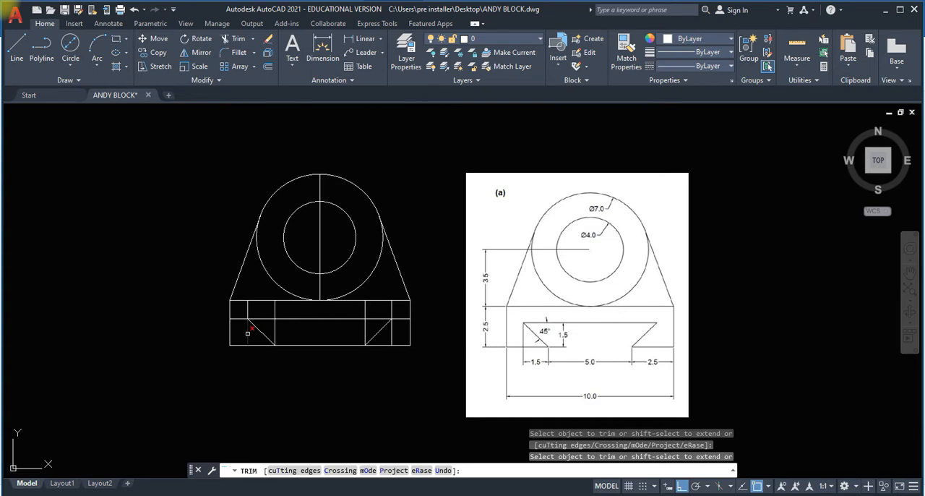
left_click(247, 333)
left_click(249, 310)
left_click(275, 308)
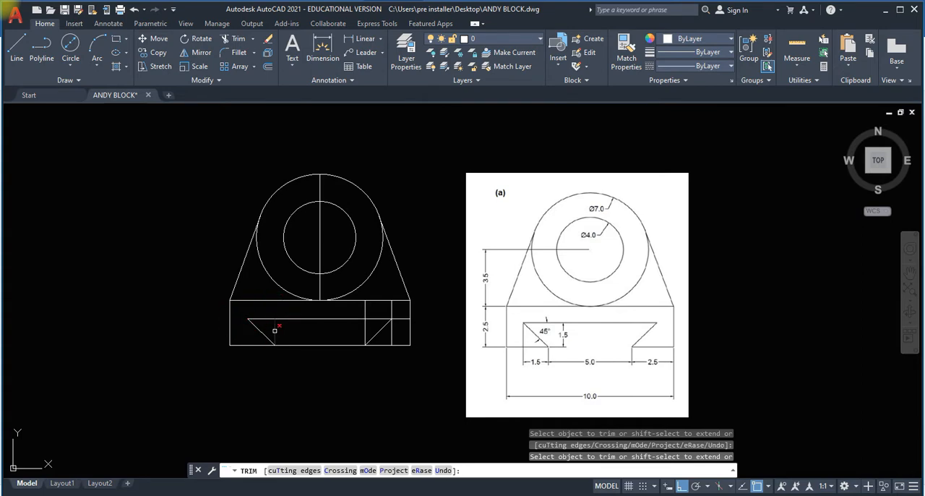
left_click(302, 347)
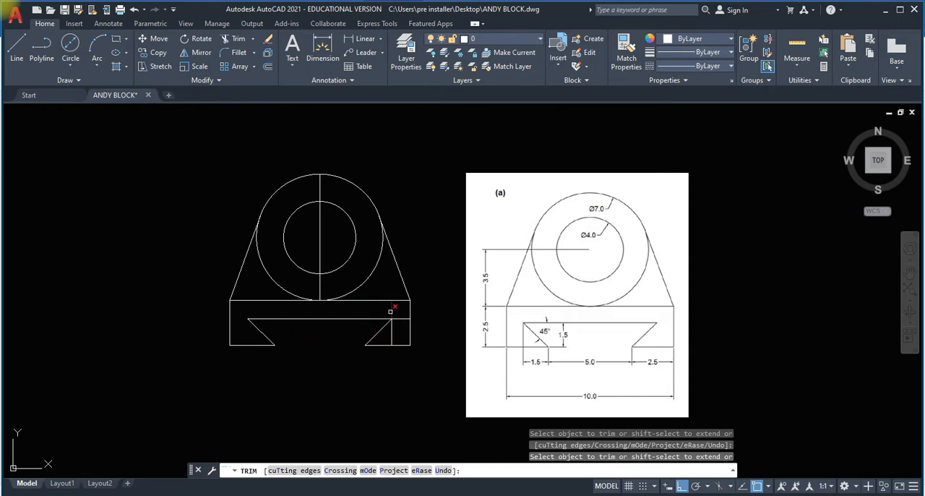
left_click(390, 312)
left_click(398, 325)
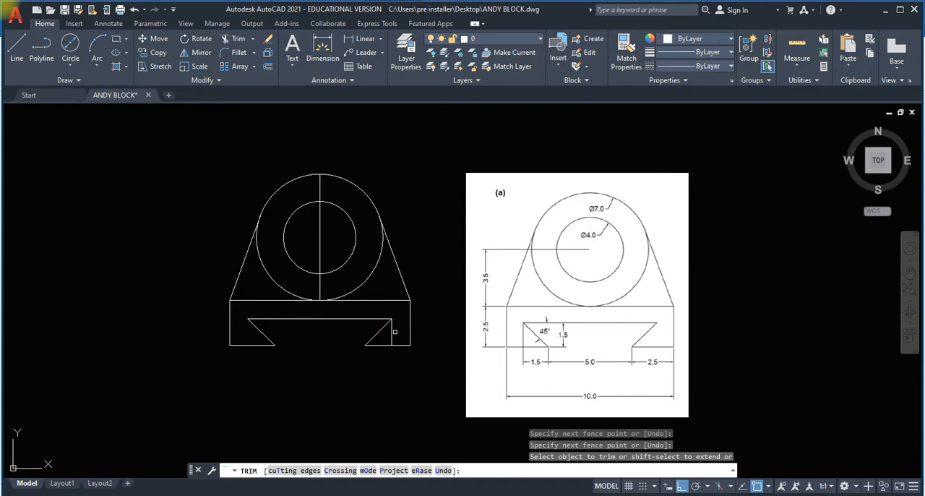
left_click(392, 331)
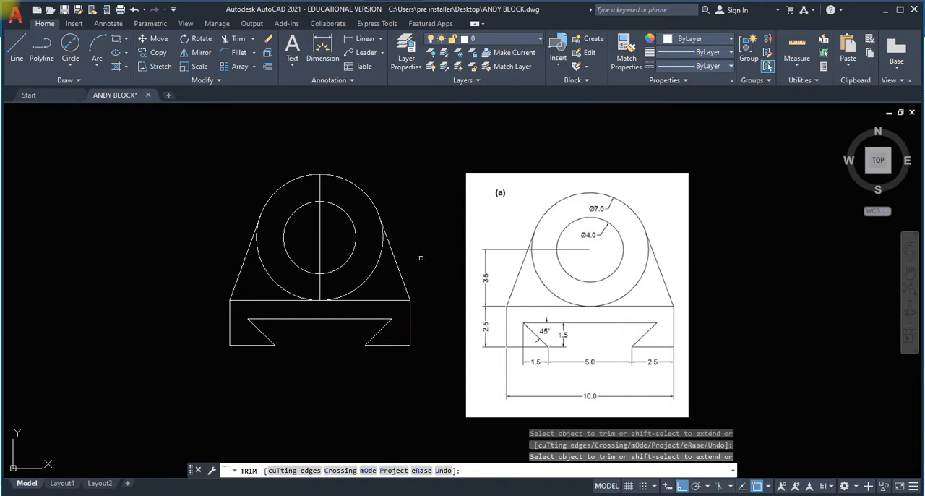
Delete the vertical centre line running through the two circles.
key("Escape")
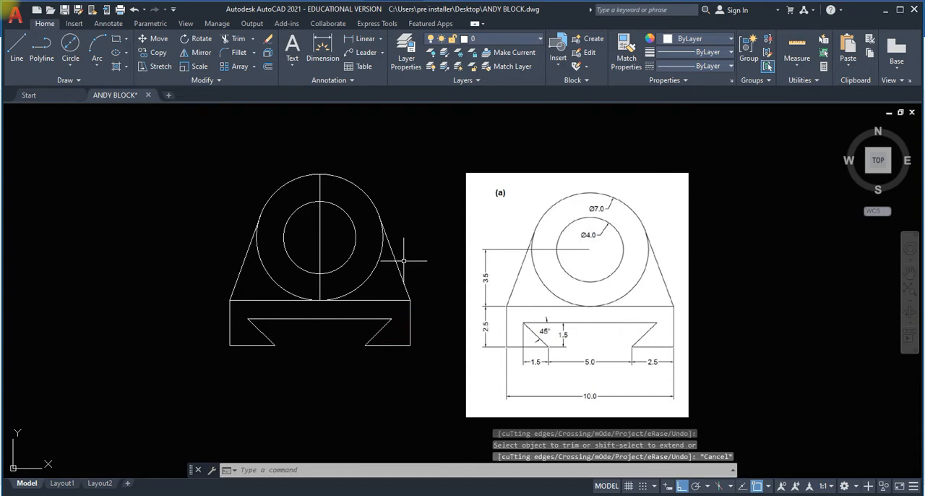
left_click(320, 253)
key("Delete")
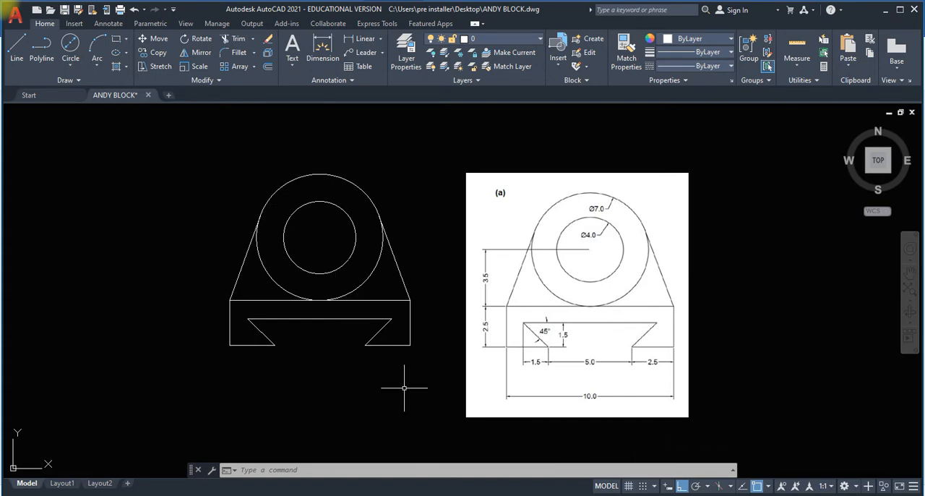
Add a diameter dimension to the outer circle, placed just outside its upper right.
left_click(109, 24)
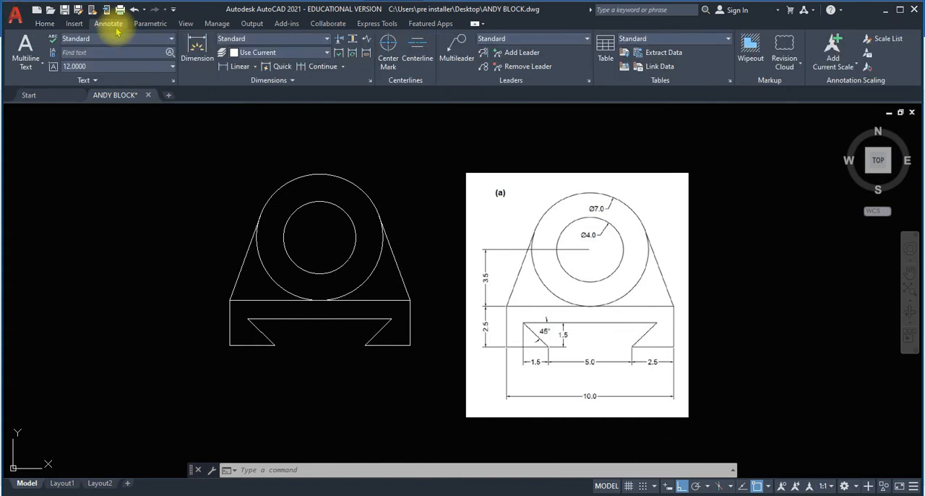
left_click(255, 67)
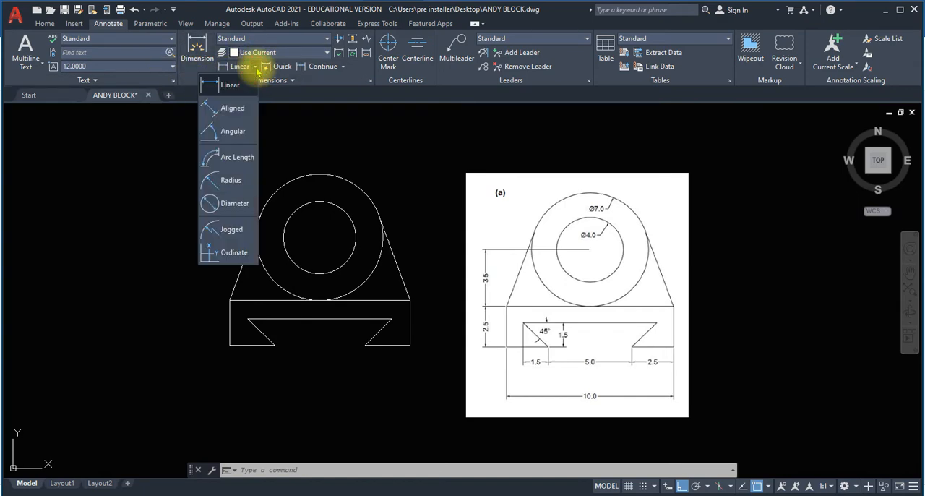
left_click(232, 203)
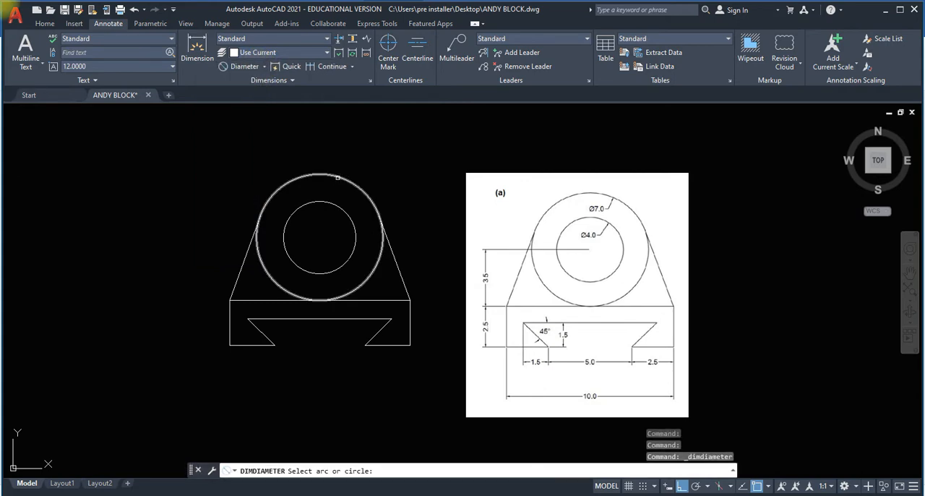
left_click(338, 177)
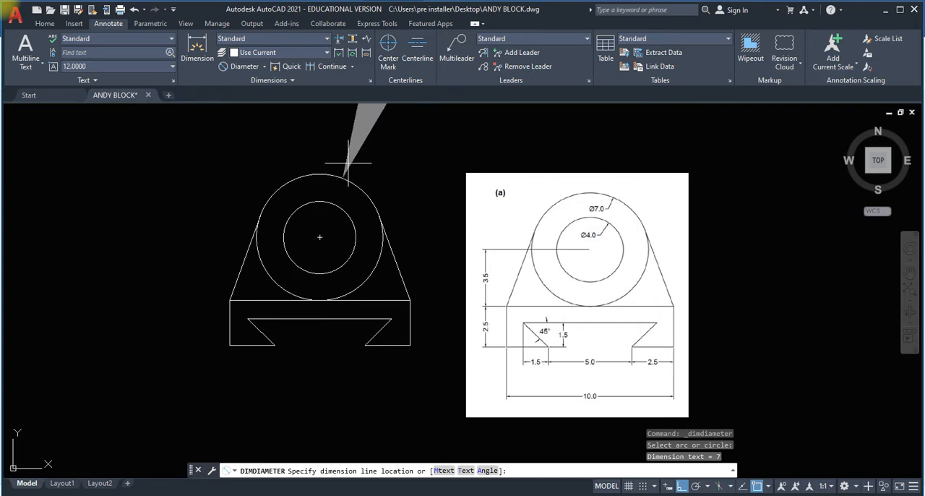
left_click(347, 163)
Modify the Standard dimension style to use a text height of 1.
scroll(347, 172, "down", 7)
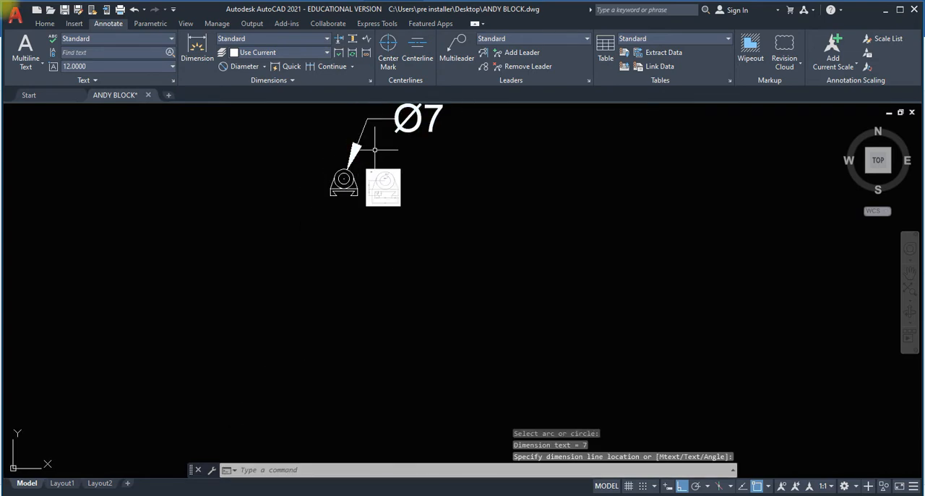
scroll(377, 143, "up", 3)
middle_click_drag(371, 144, 348, 216)
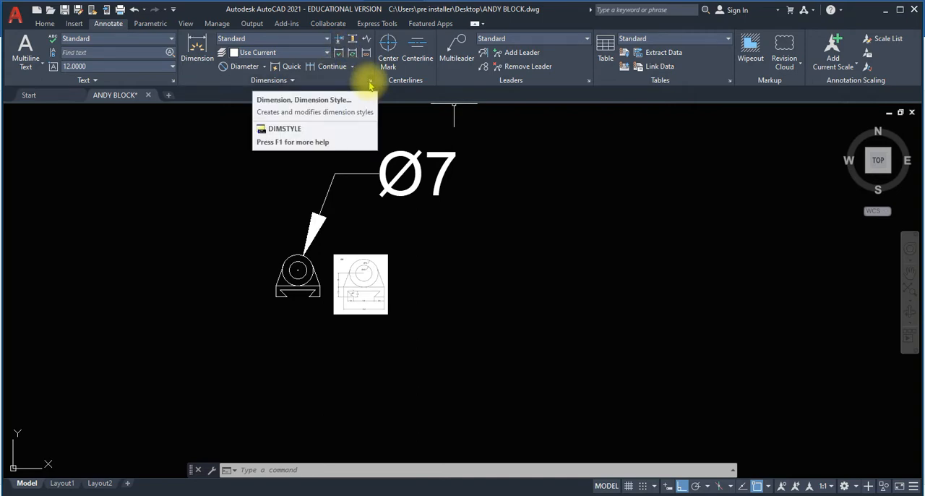
left_click(370, 84)
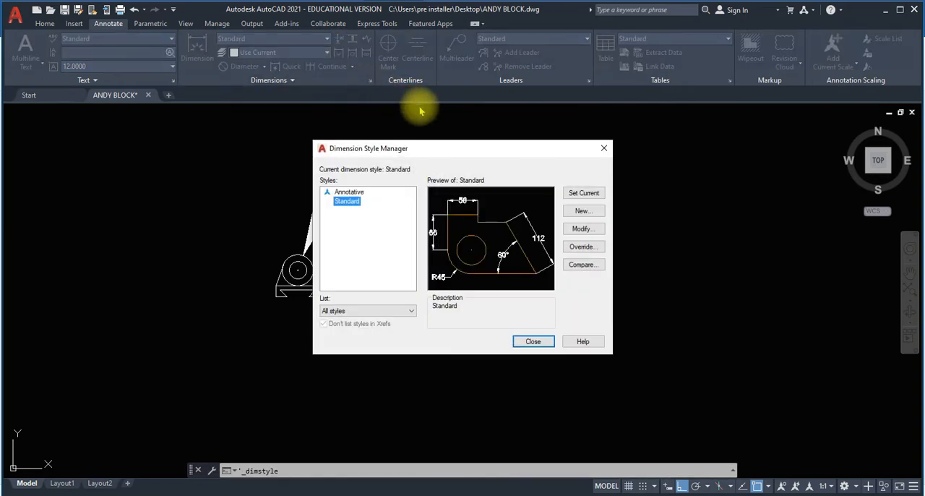
left_click(589, 231)
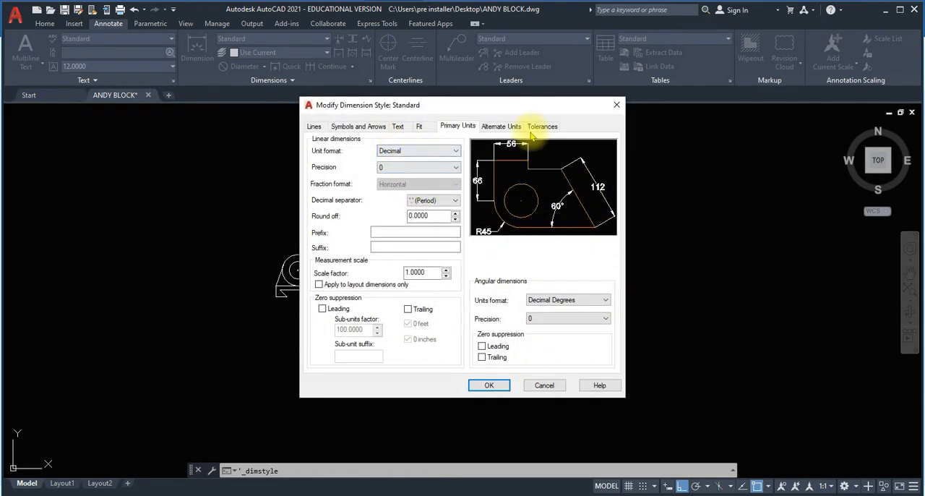
left_click(403, 126)
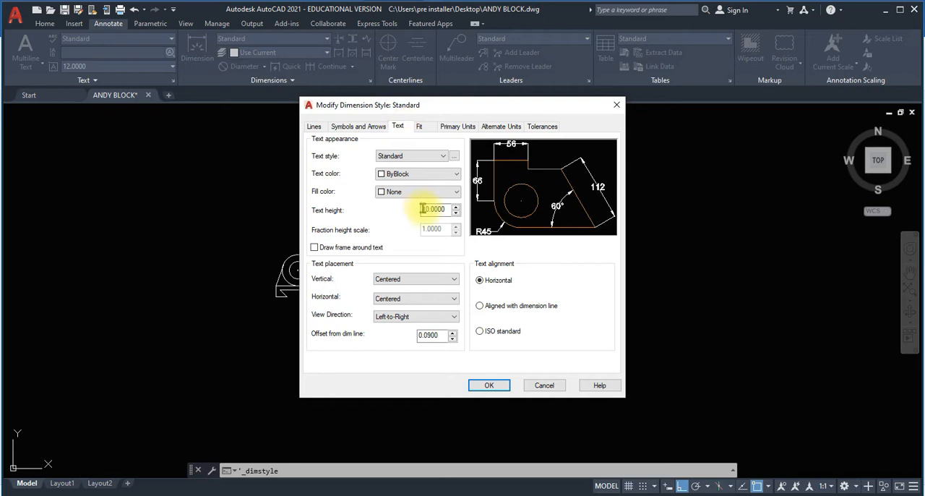
double_click(426, 209)
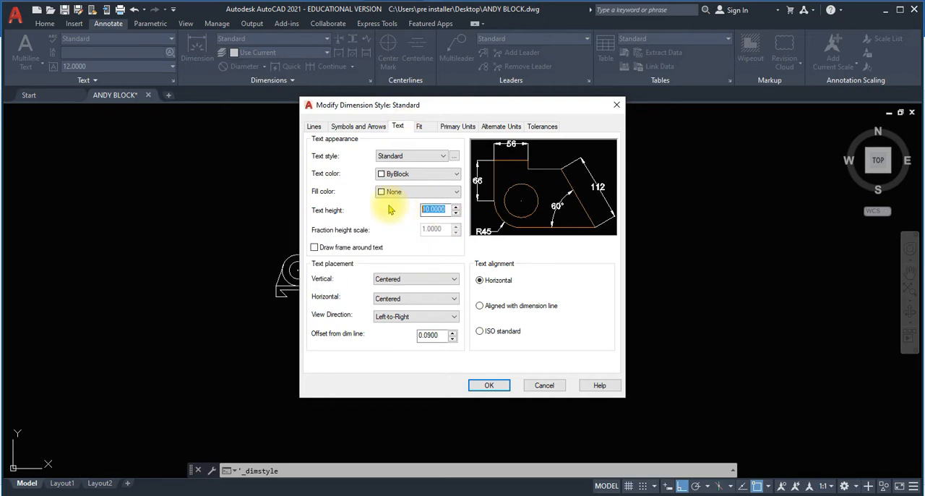
type("5")
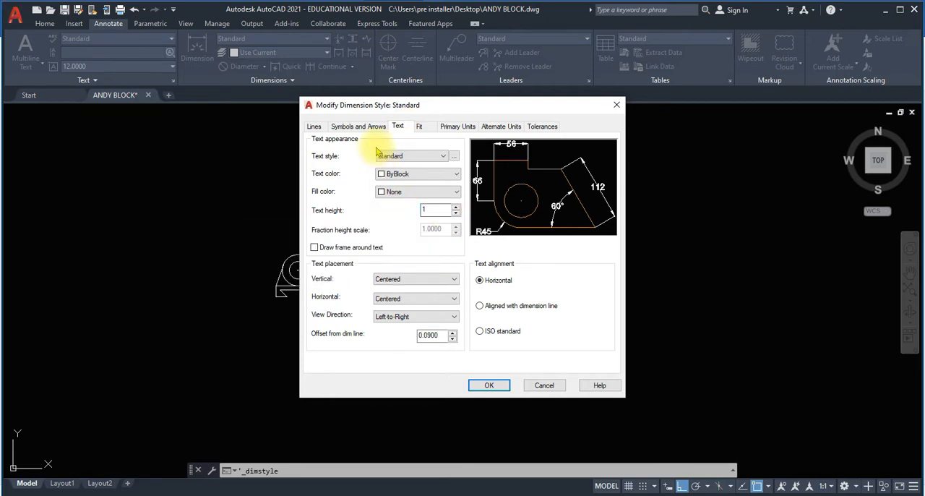
Set the Standard dimension style's arrow size to 1, apply the changes and make the style current.
left_click(359, 126)
double_click(328, 242)
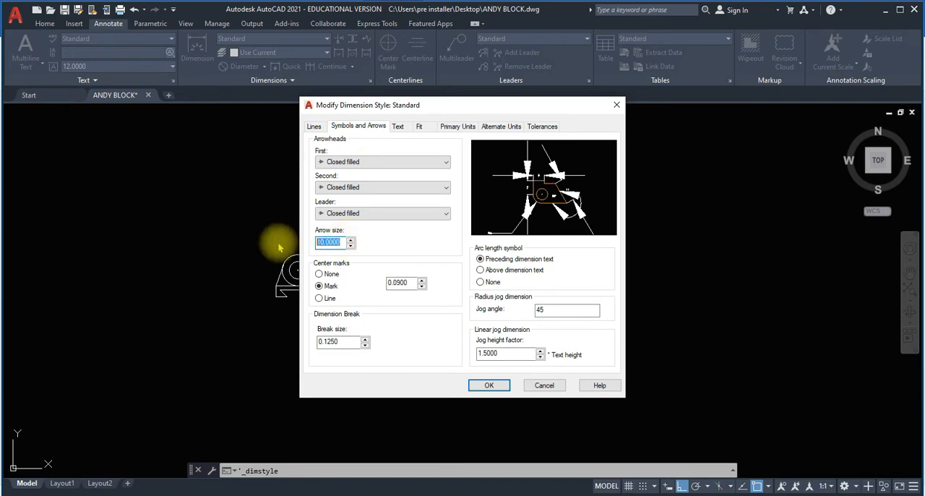
type("1")
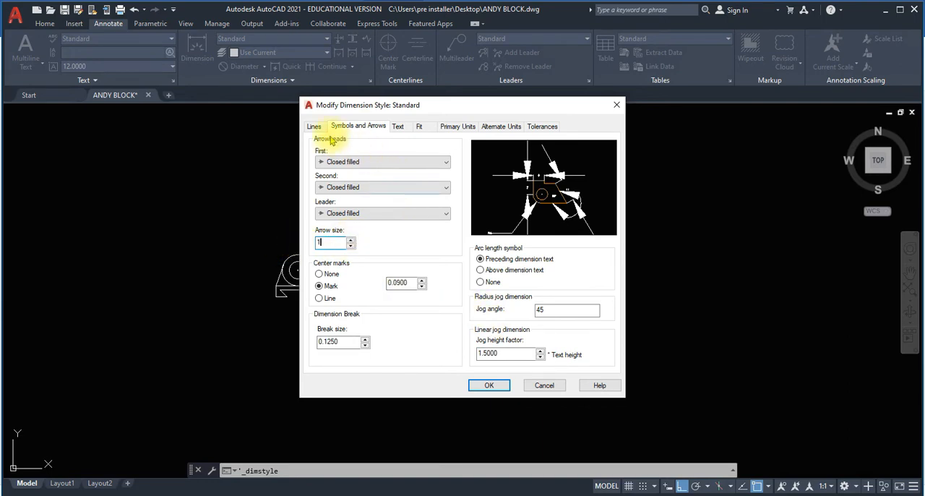
left_click(457, 126)
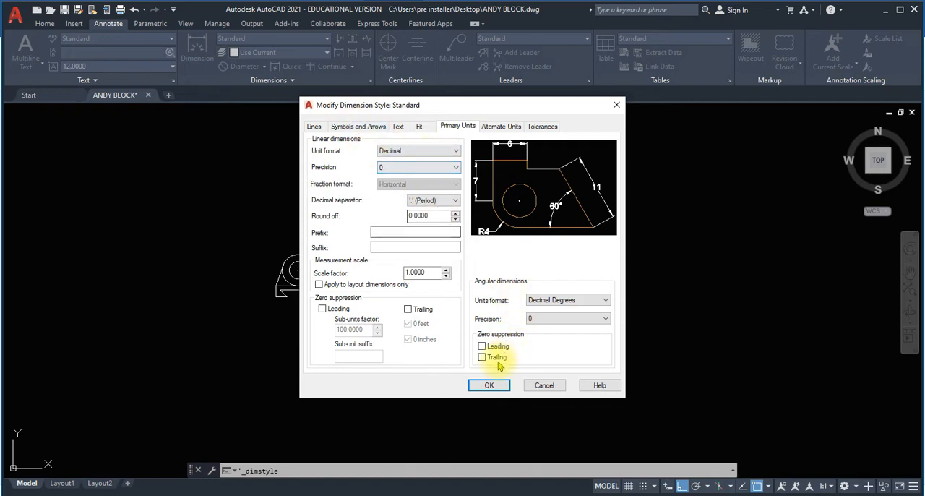
left_click(490, 387)
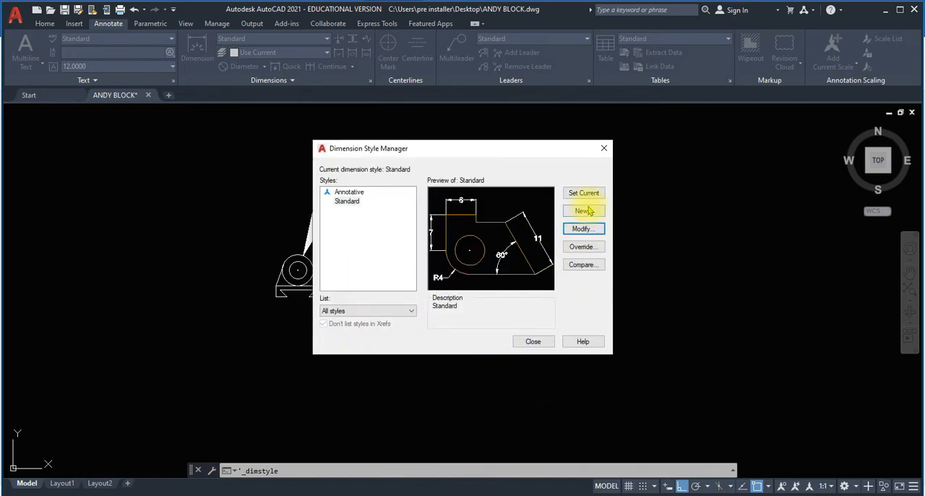
left_click(590, 198)
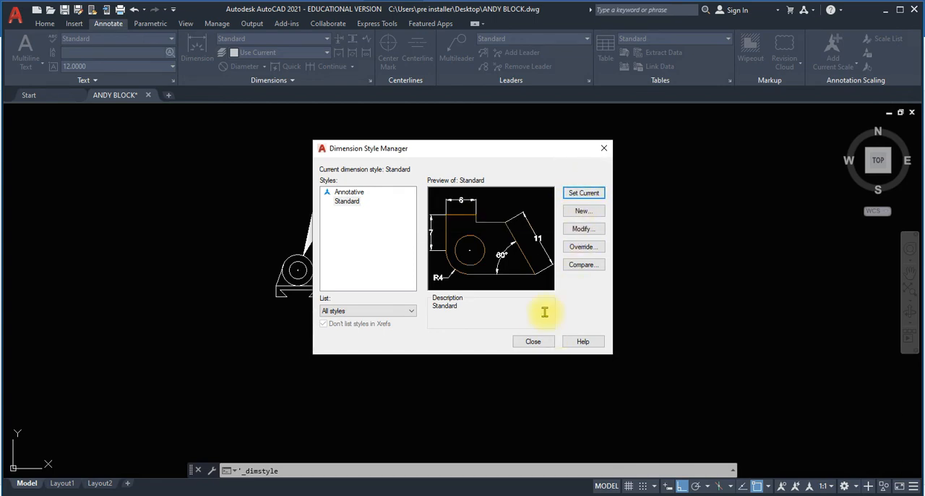
left_click(538, 343)
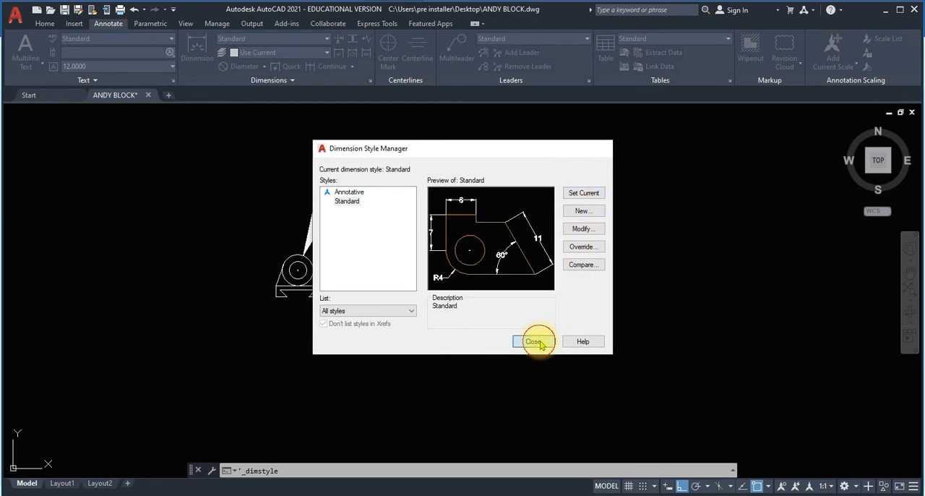
Add a diameter dimension to the inner circle, with its dimension line placed inside the circle.
scroll(322, 254, "up", 4)
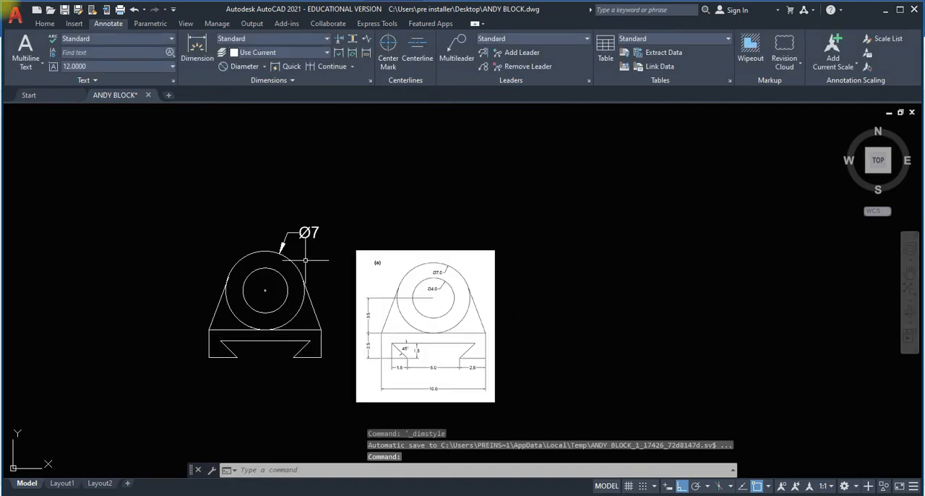
scroll(306, 259, "up", 2)
mouse_move(315, 249)
middle_mouse_down()
mouse_move(380, 217)
mouse_move(372, 183)
middle_mouse_up()
scroll(377, 218, "up", 2)
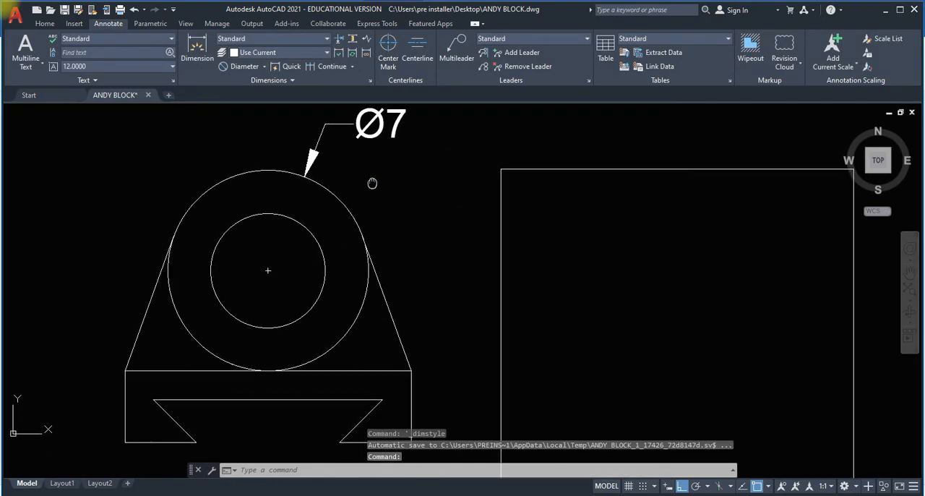
scroll(372, 183, "down", 2)
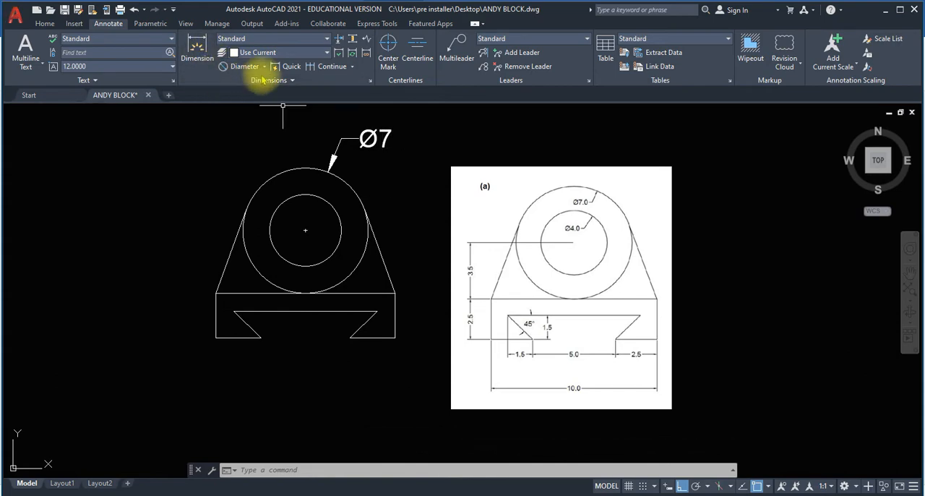
left_click(238, 66)
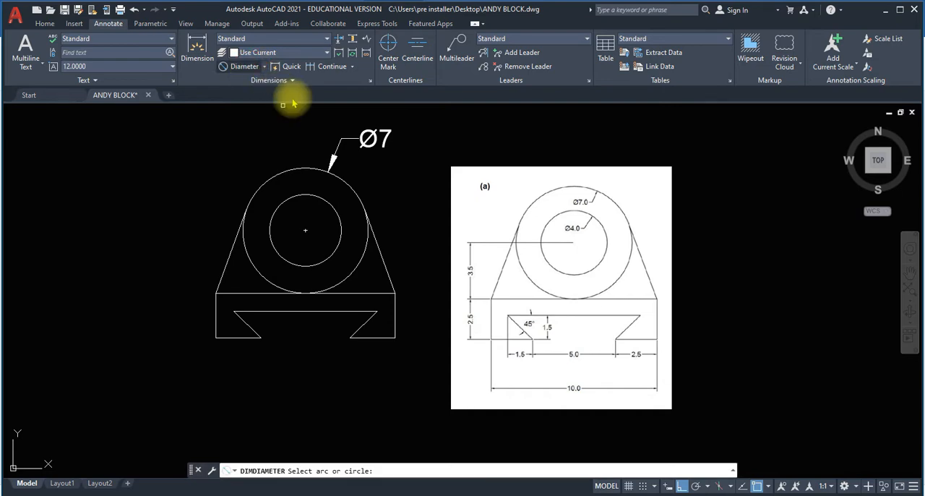
left_click(333, 206)
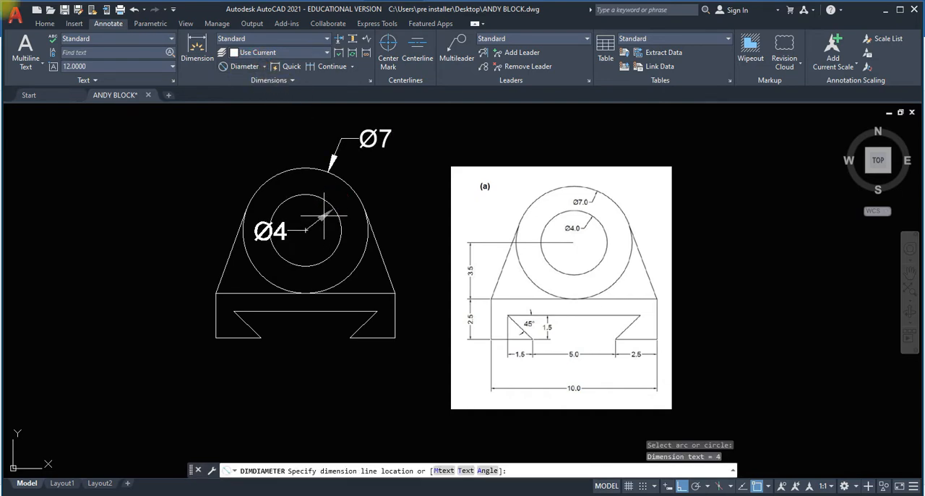
left_click(320, 209)
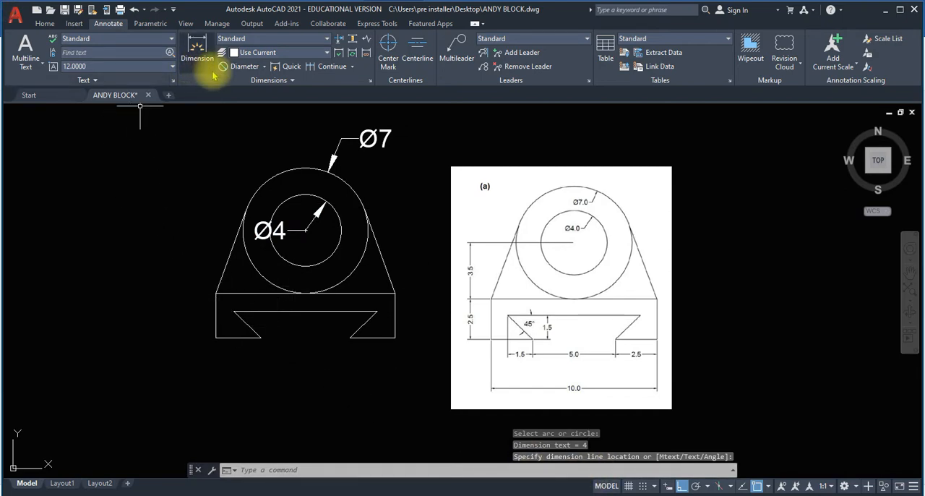
Add a vertical linear dimension from the base's top edge to the circles' centre, placed left of the part.
left_click(263, 66)
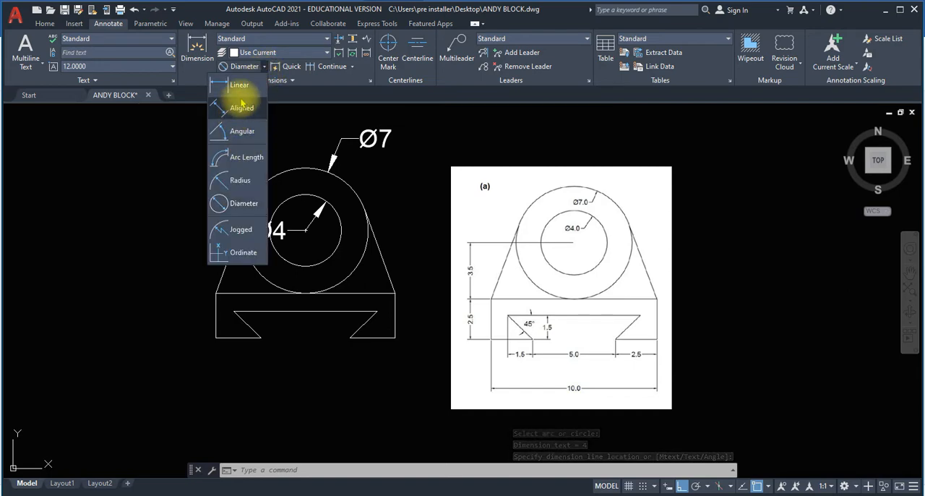
left_click(241, 88)
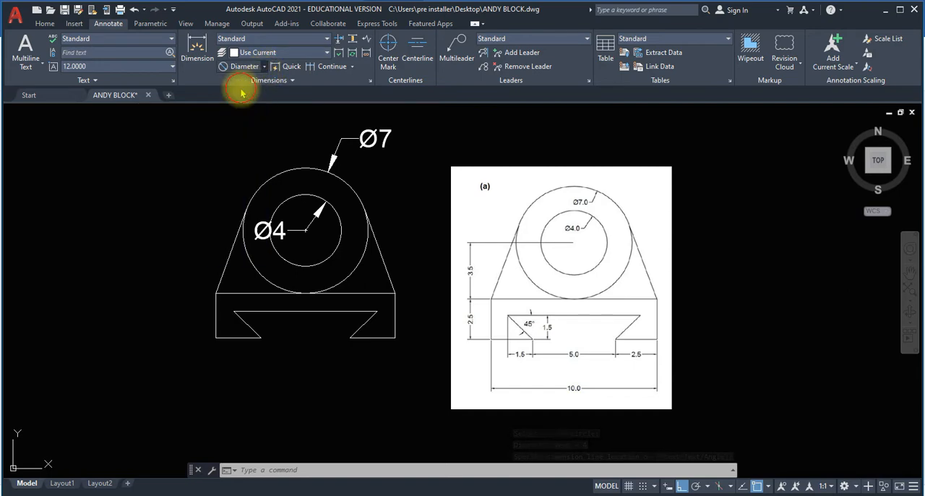
left_click(304, 293)
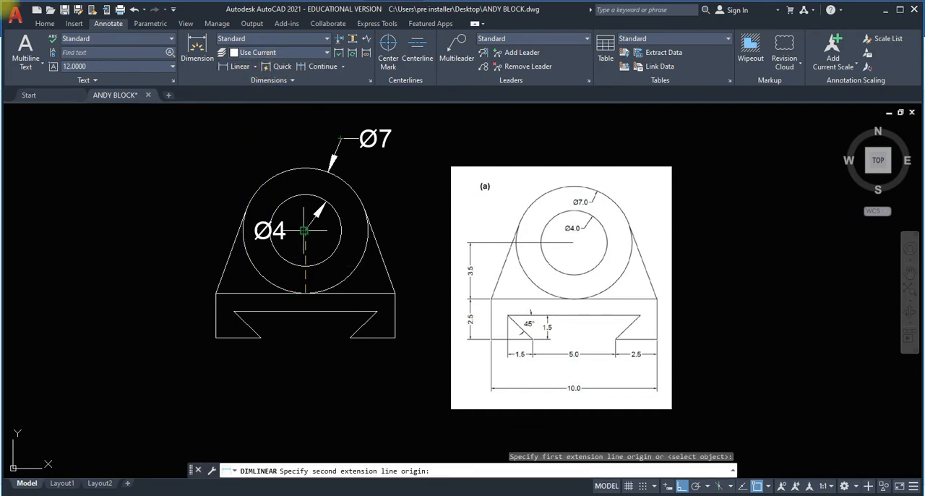
left_click(305, 230)
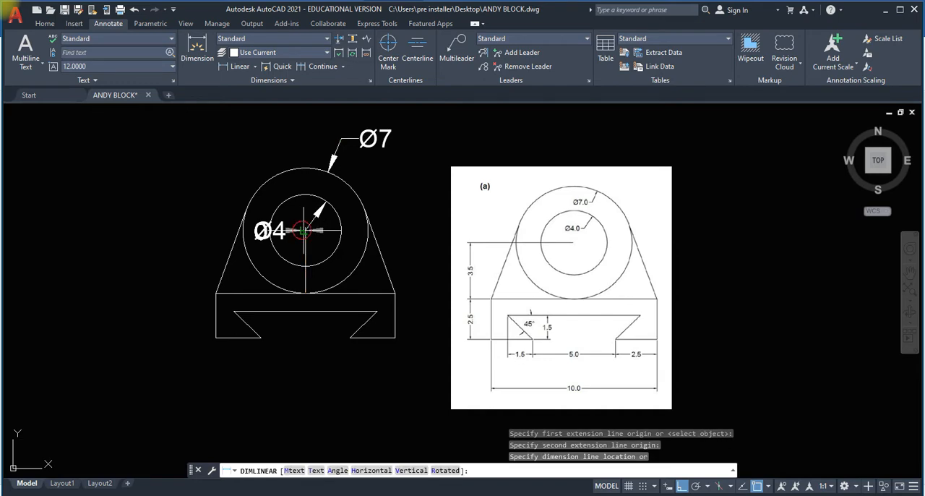
left_click(174, 230)
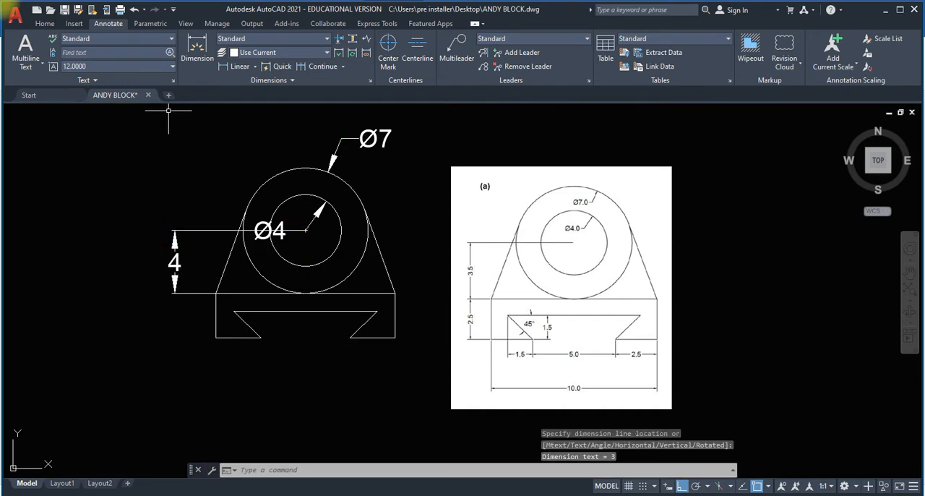
Dimension the height of the base's left side between its bottom and top corners.
left_click(222, 65)
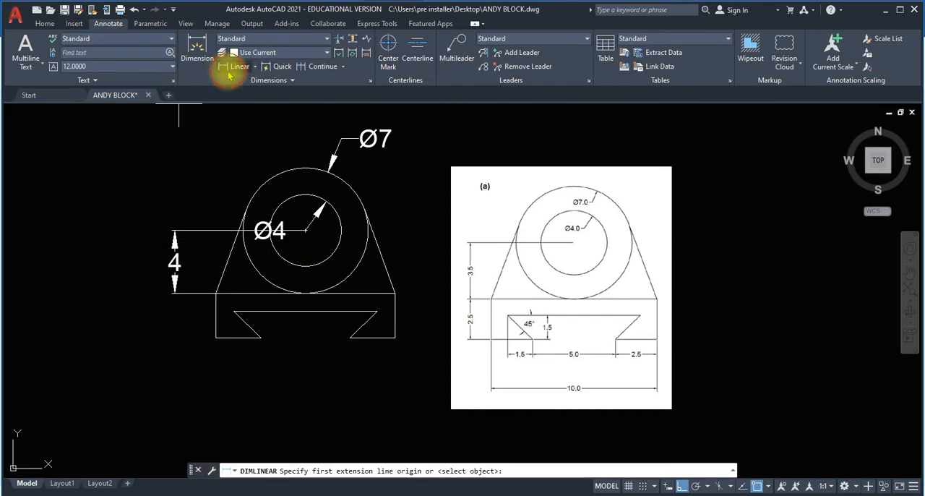
left_click(215, 337)
left_click(215, 292)
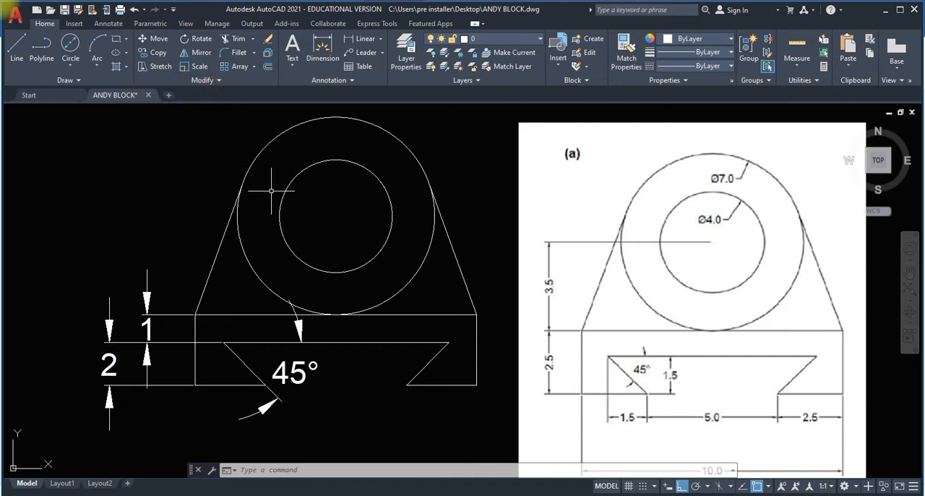
Set the Standard dimension style's linear precision to 0.0 and apply the change.
left_click(108, 23)
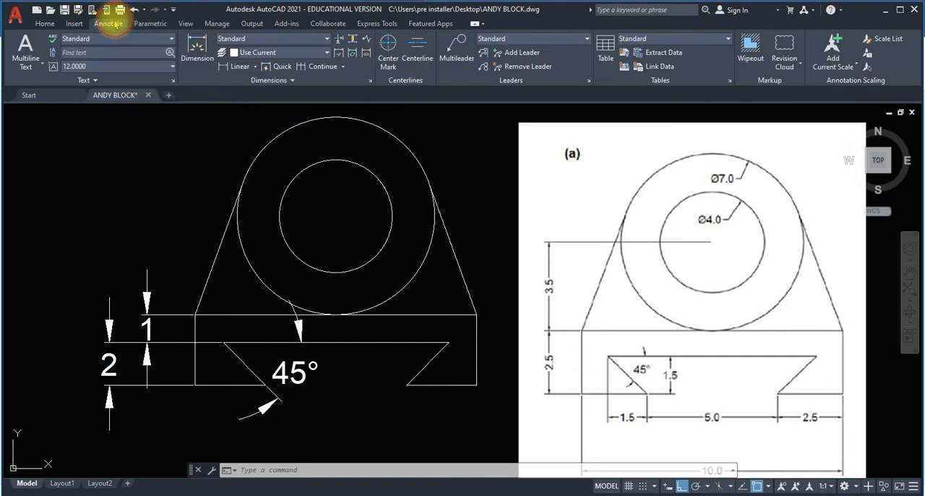
left_click(371, 81)
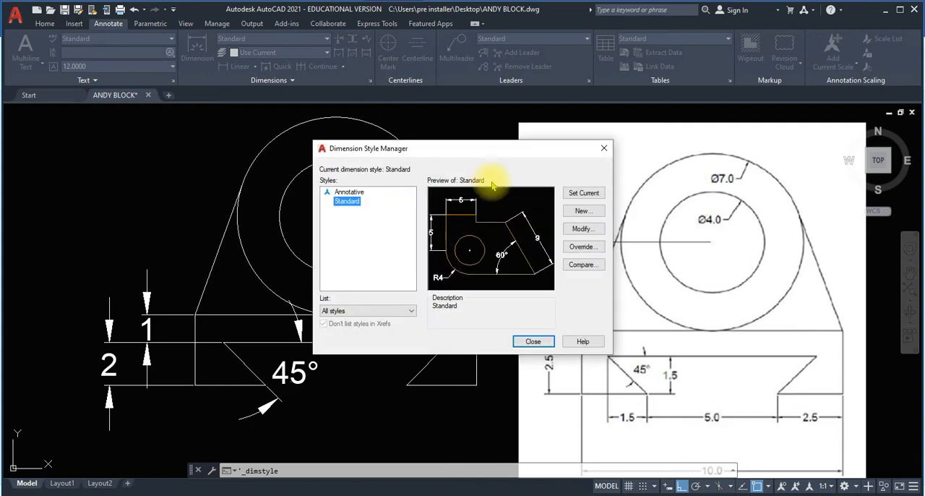
left_click(580, 228)
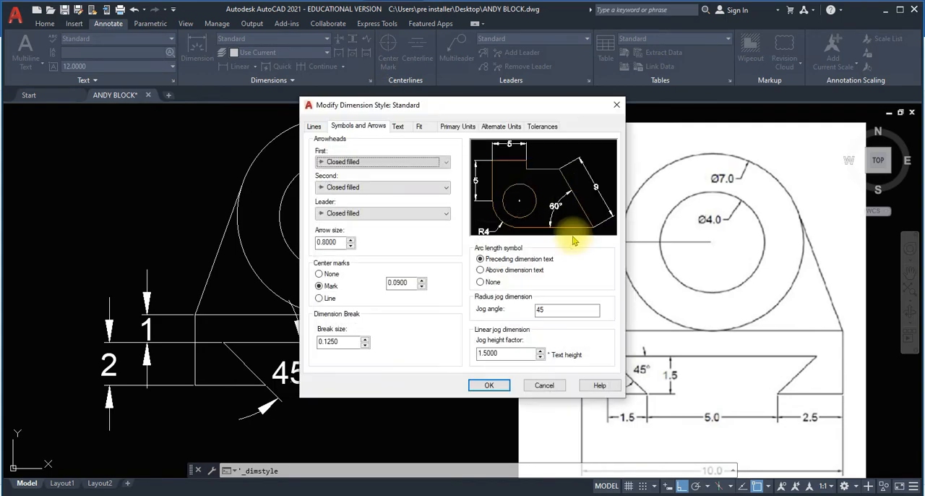
left_click(456, 127)
left_click(456, 166)
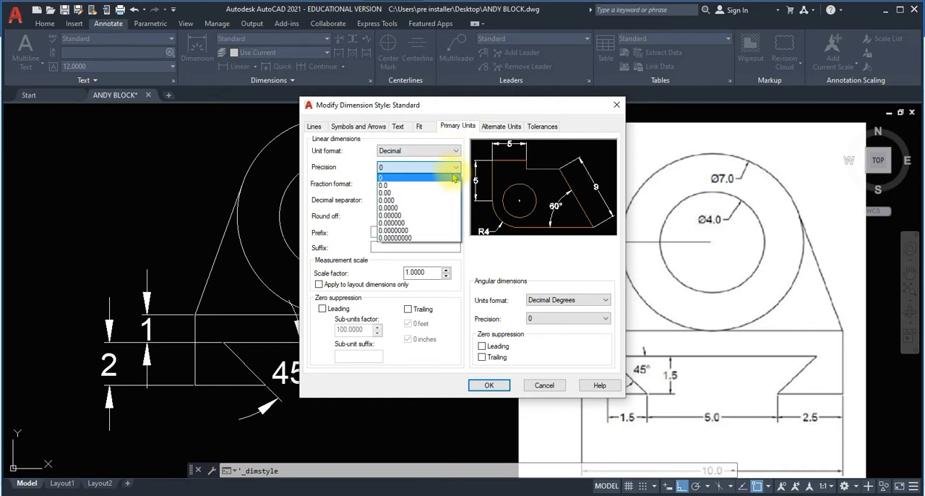
left_click(444, 187)
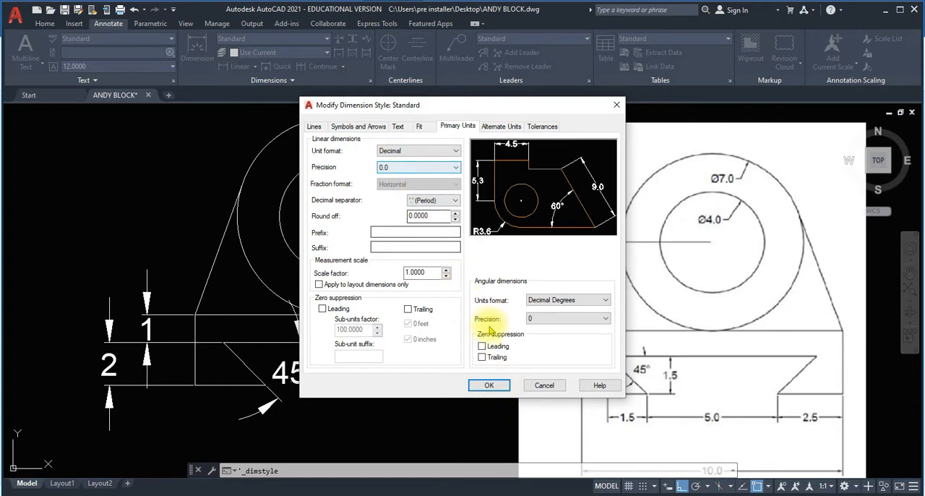
left_click(490, 385)
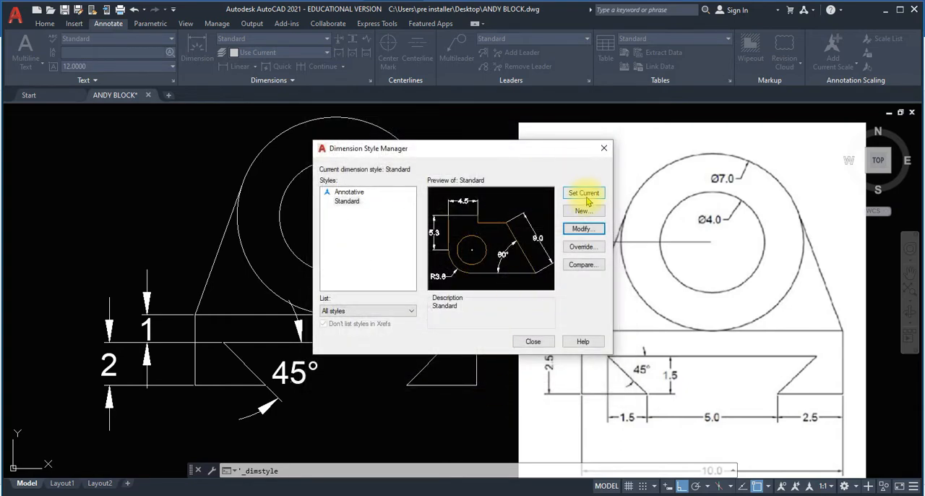
left_click(535, 342)
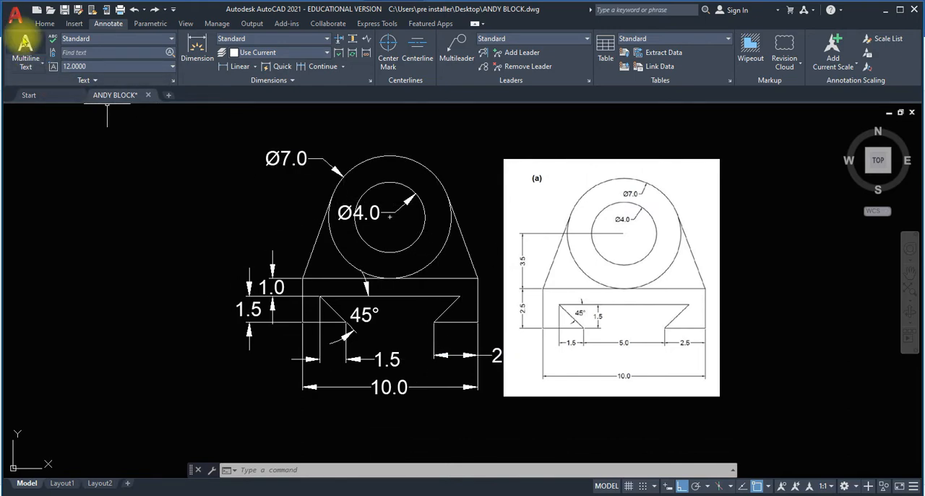
Insert the saved title block whose name ends in 2 below the dimensioned part.
left_click(42, 28)
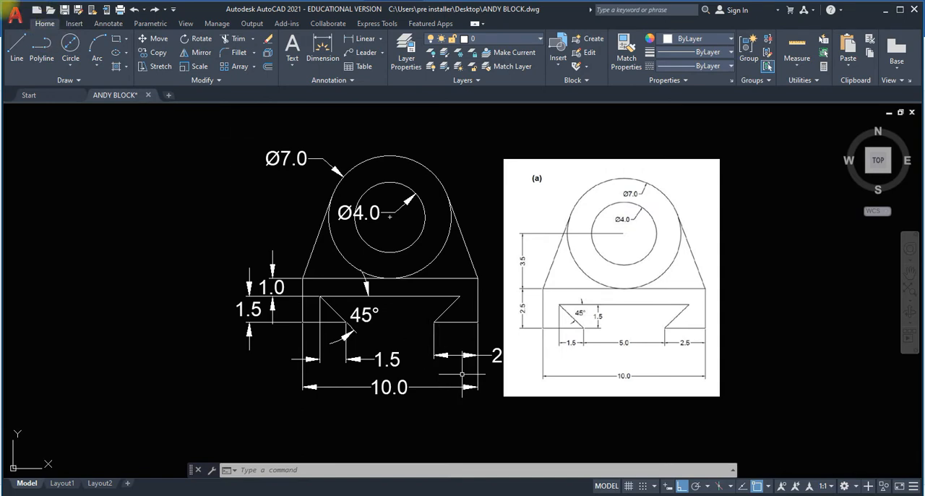
left_click(75, 24)
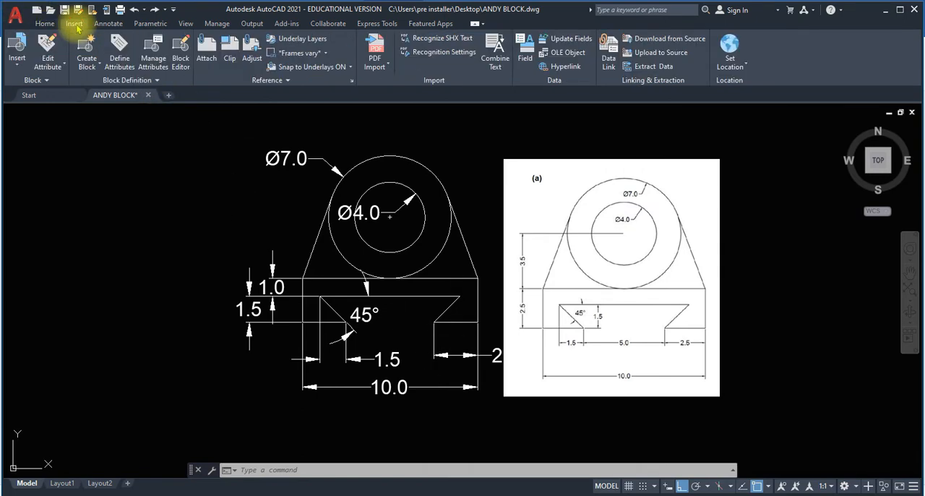
left_click(16, 52)
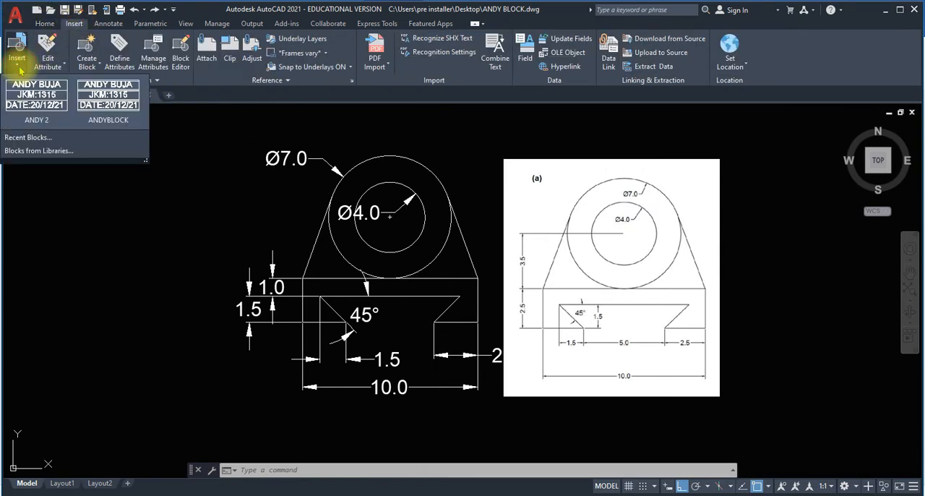
left_click(37, 105)
scroll(93, 181, "down", 4)
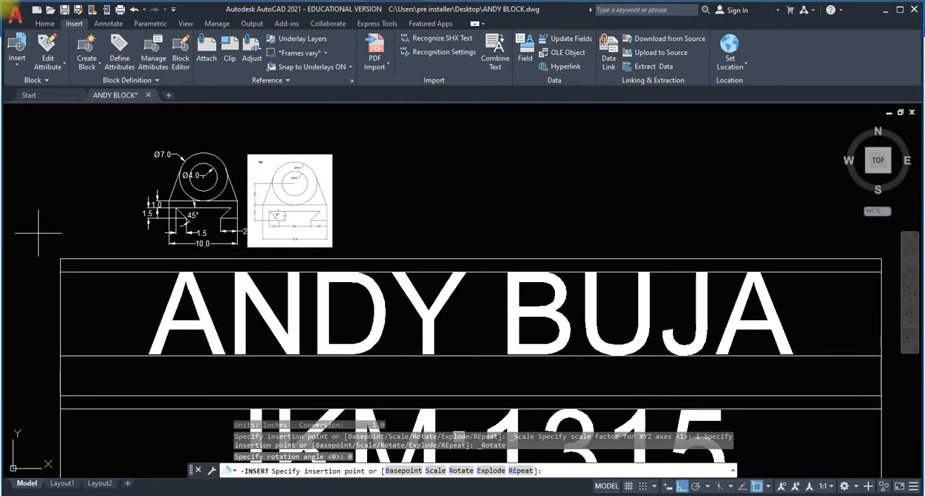
scroll(51, 228, "down", 3)
scroll(51, 225, "down", 2)
scroll(50, 225, "up", 2)
middle_click_drag(50, 225, 201, 133)
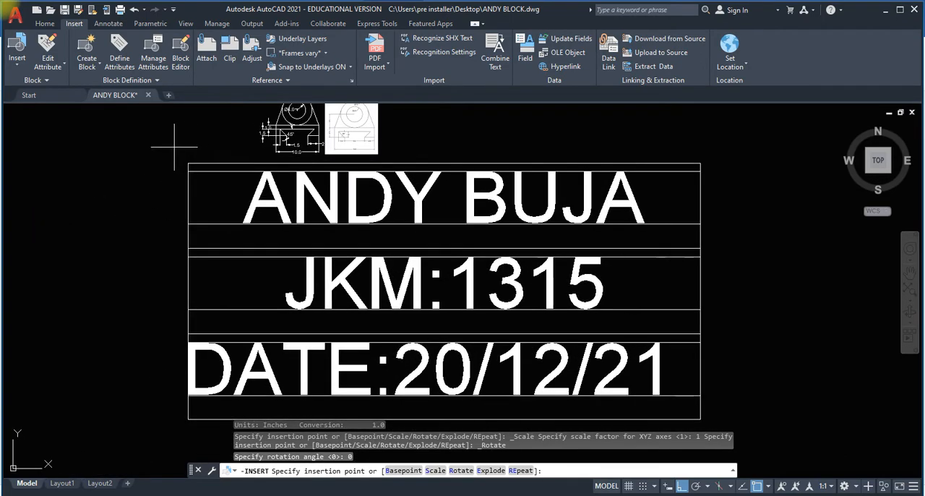
left_click(172, 147)
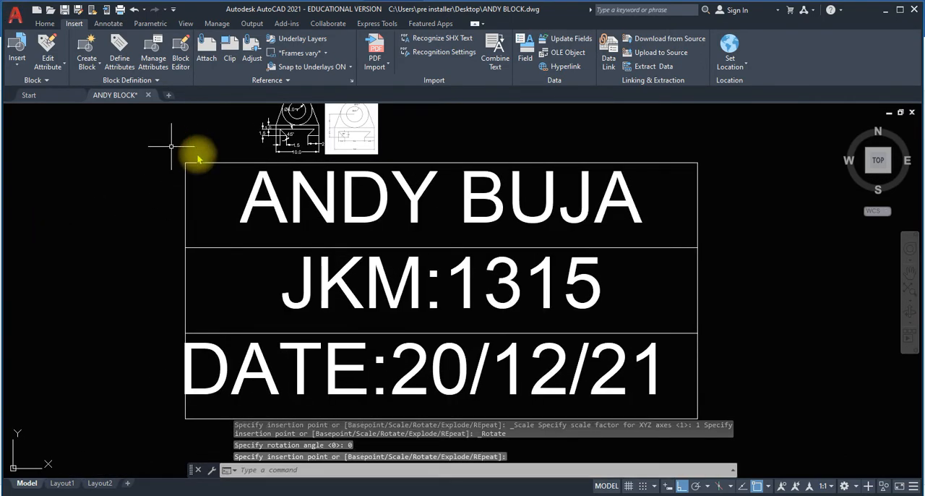
Scale the inserted title block by a factor of 0.1, entering 0.1 as the base point.
scroll(486, 197, "down", 3)
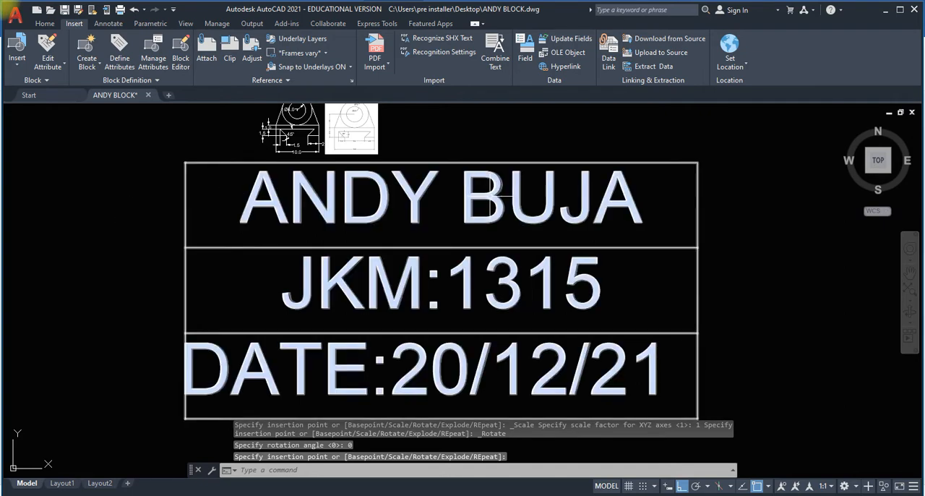
scroll(465, 129, "up", 3)
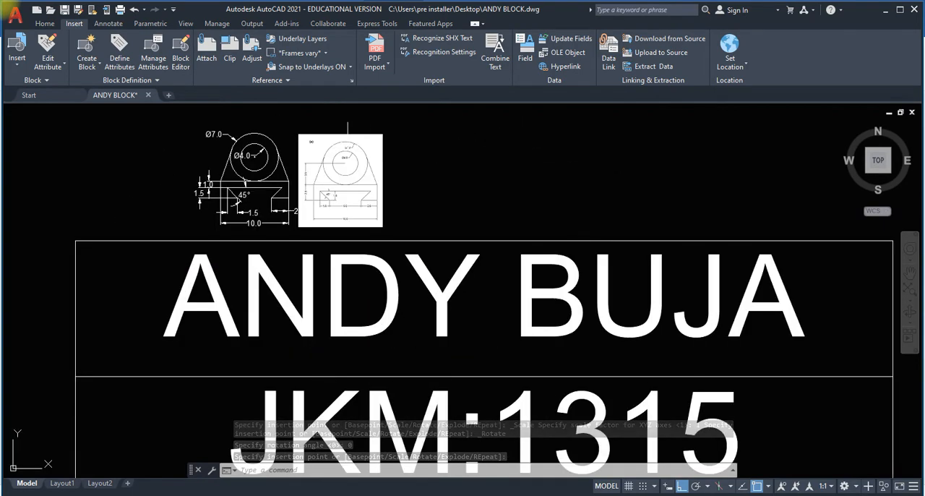
scroll(325, 144, "up", 1)
scroll(288, 153, "down", 2)
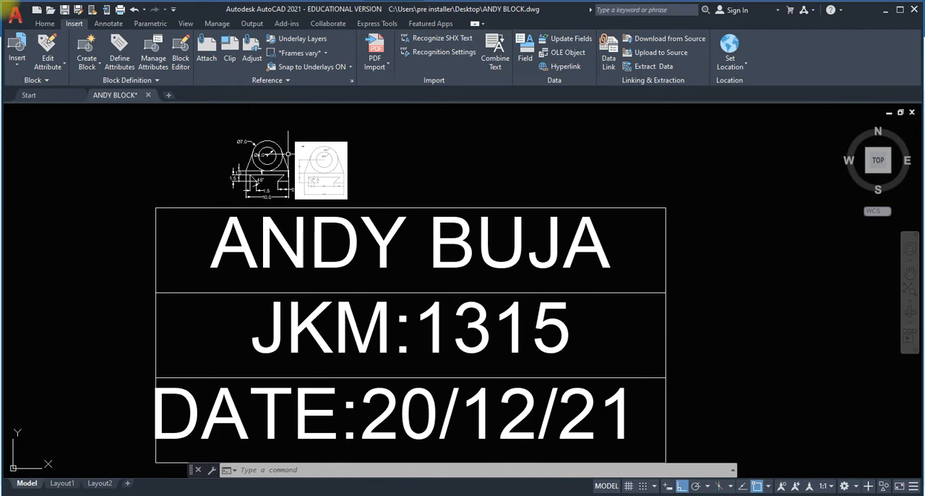
scroll(288, 154, "down", 1)
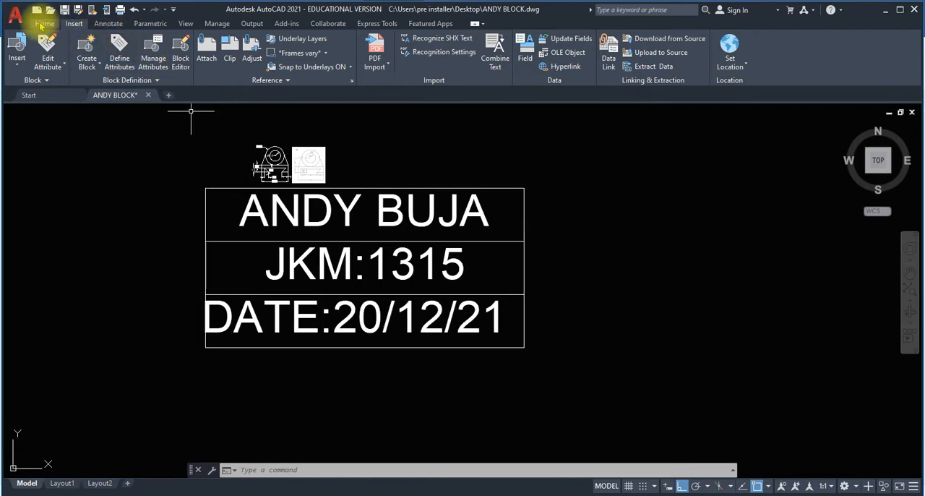
left_click(42, 24)
left_click(199, 66)
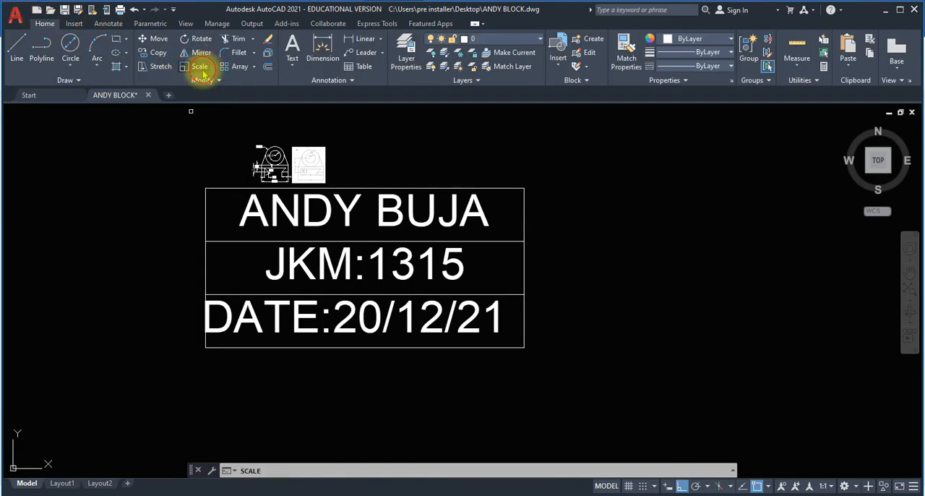
left_click(214, 188)
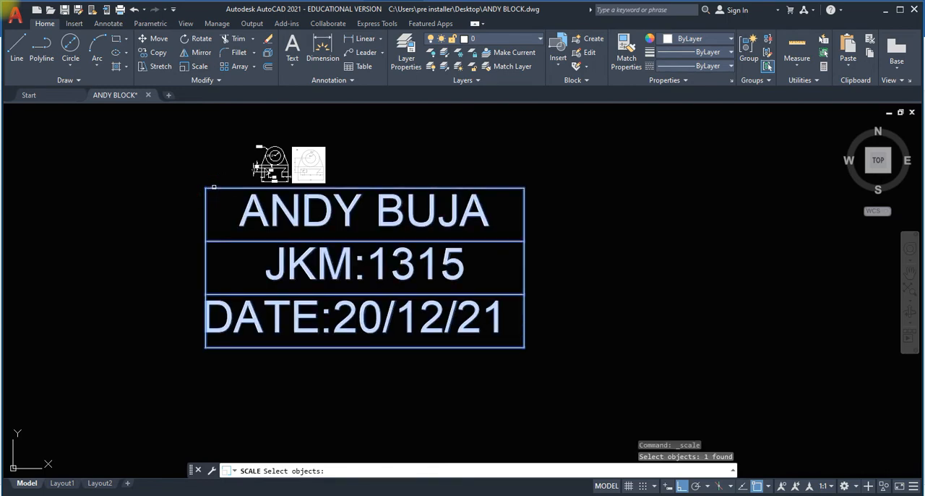
key("Return")
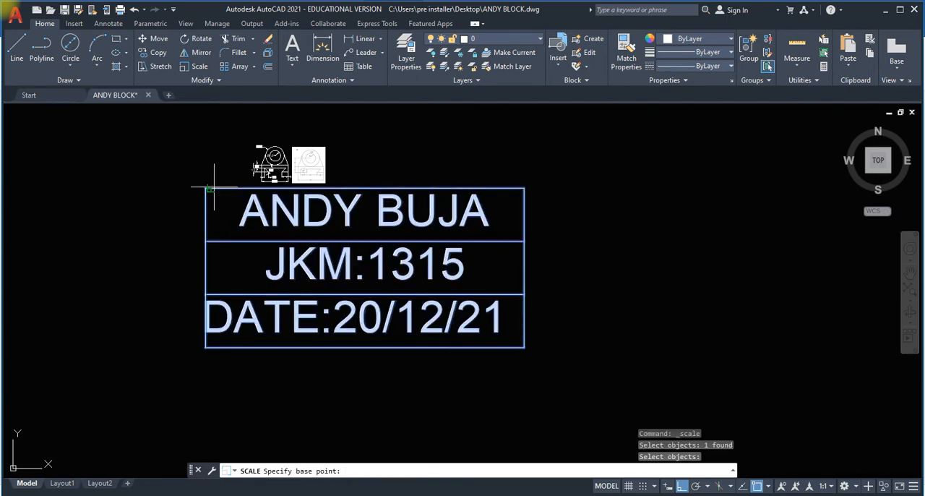
type("0")
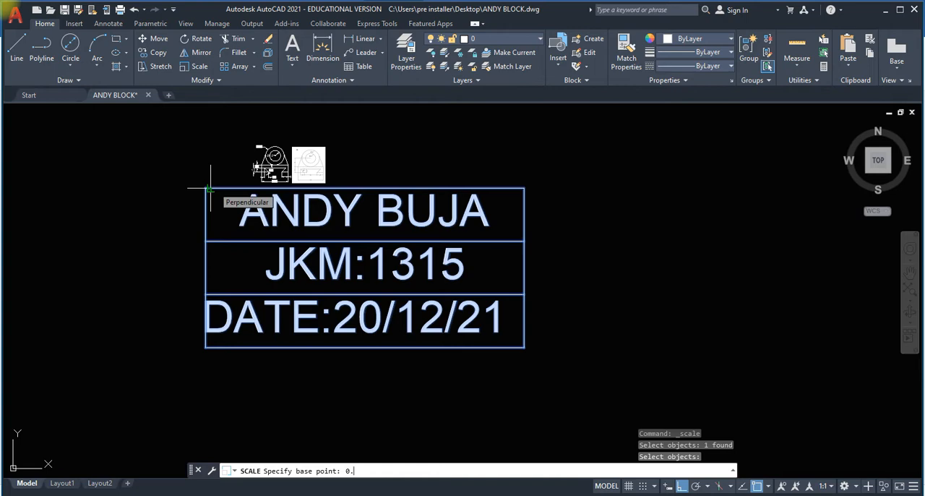
type(".1")
key("Return")
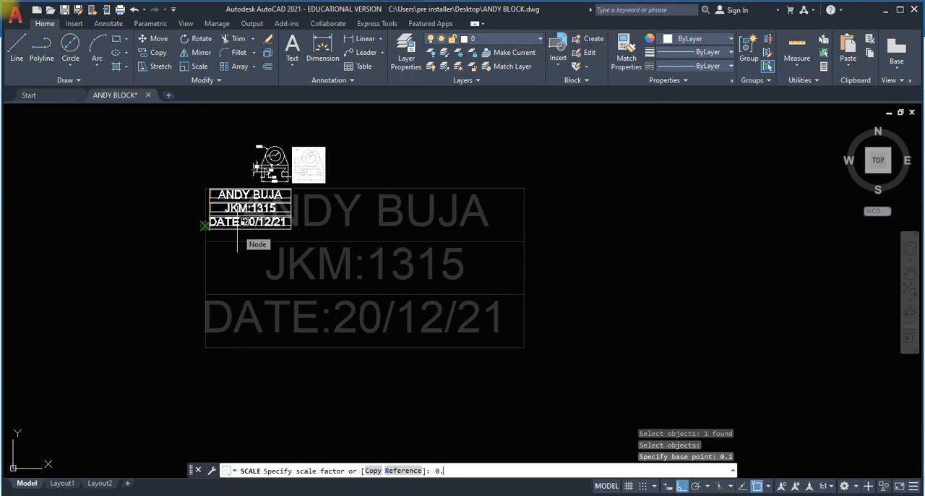
type("0.1")
key("Return")
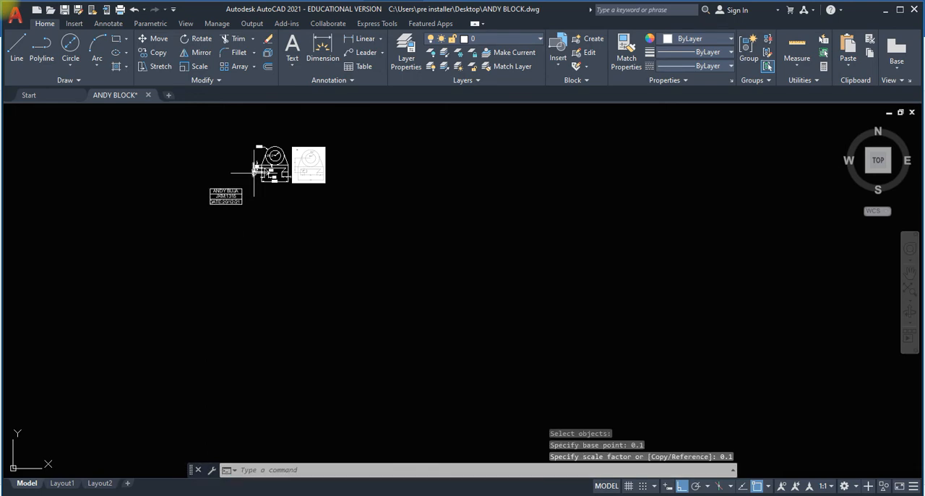
Move the title block by its lower-right corner to directly beneath the part's 10.0 dimension, with Ortho off.
scroll(246, 168, "up", 3)
middle_click_drag(246, 168, 280, 219)
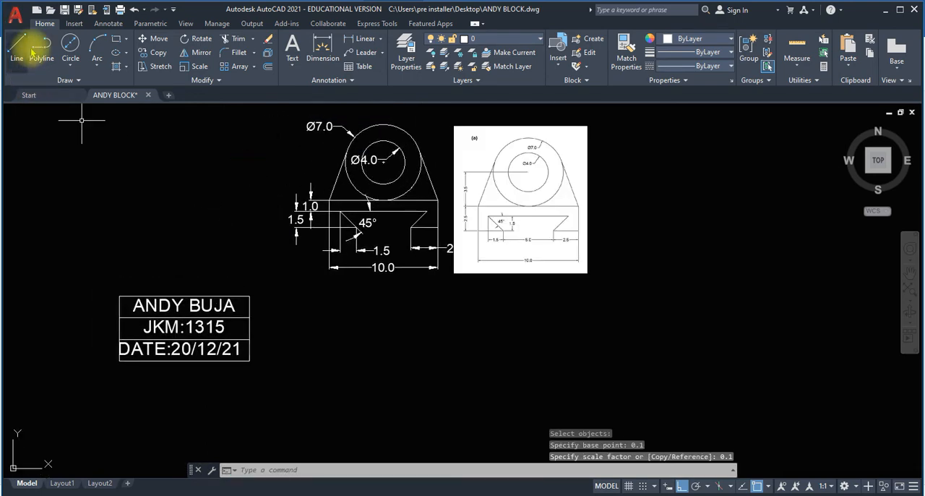
left_click(155, 38)
left_click(97, 287)
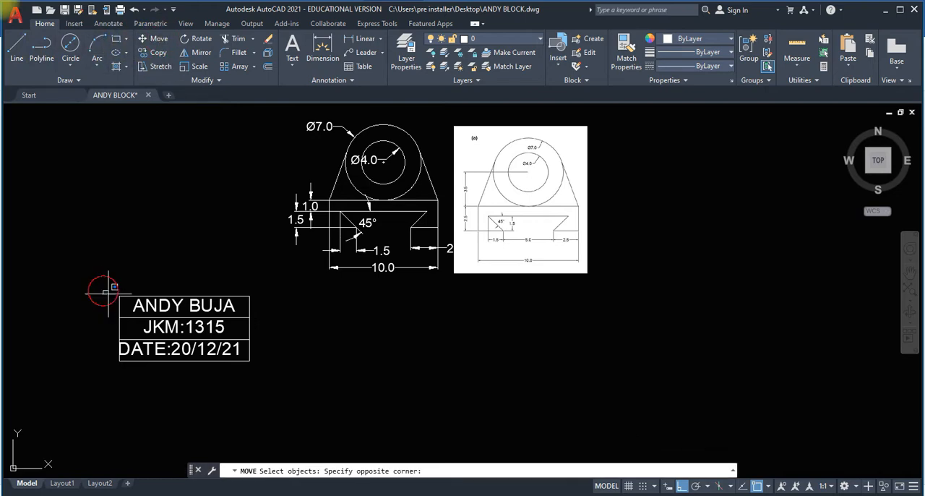
left_click(264, 366)
key("Return")
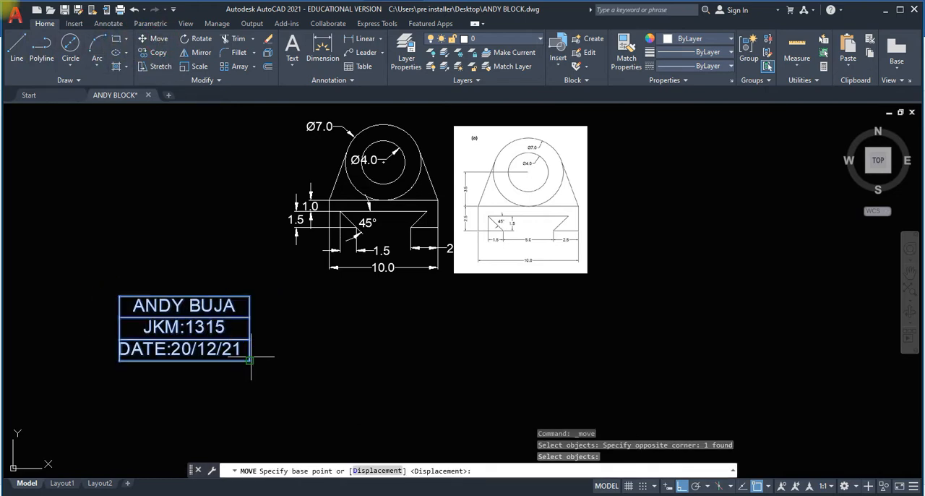
left_click(250, 359)
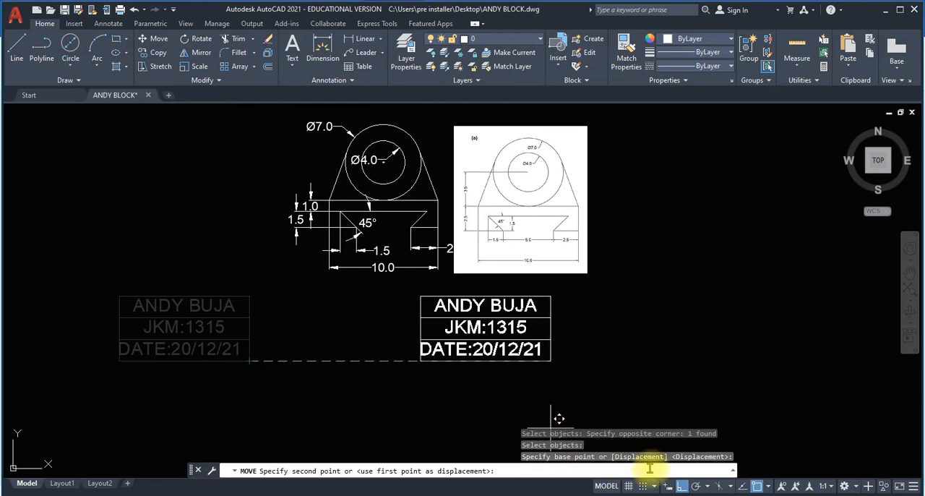
left_click(680, 486)
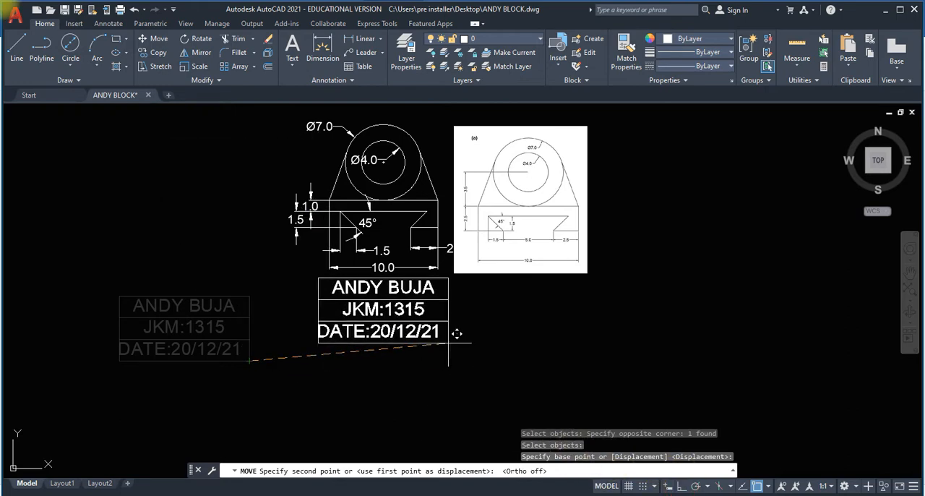
left_click(456, 332)
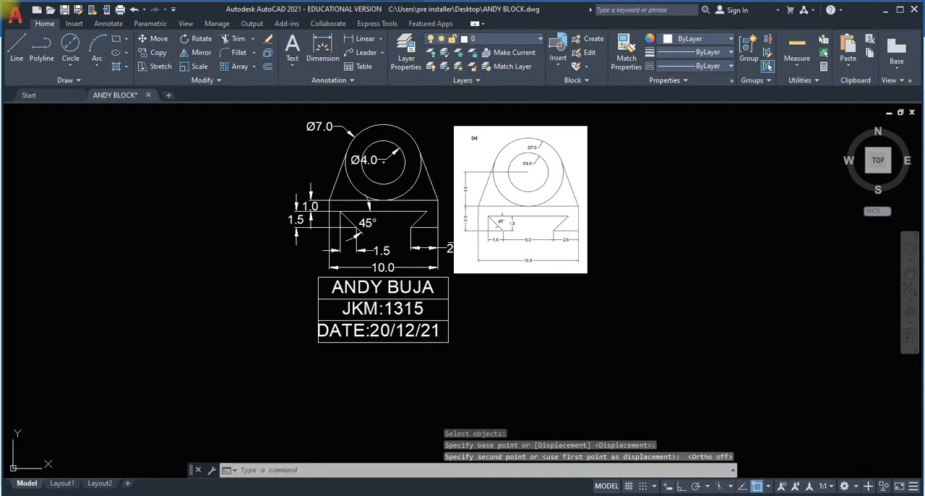
Draw a vertical line 130 long downward beside reference drawing (b), with Ortho on.
scroll(446, 326, "up", 3)
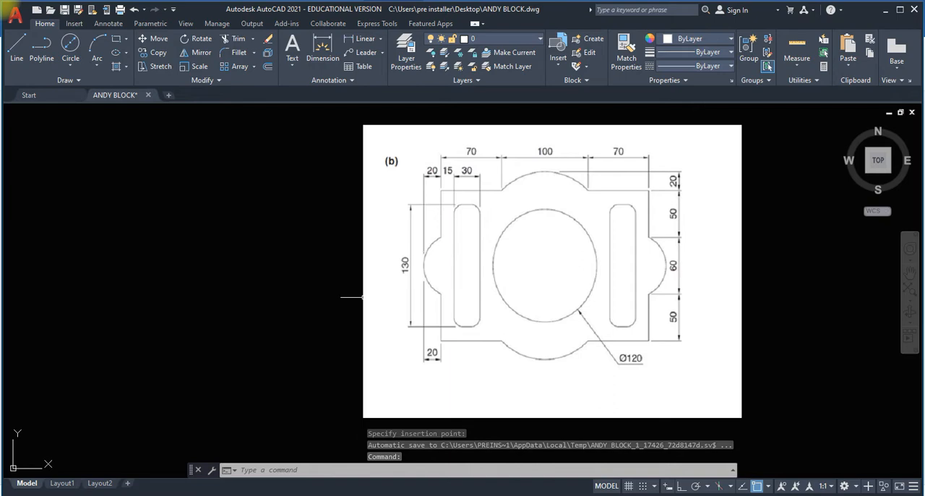
left_click(274, 192)
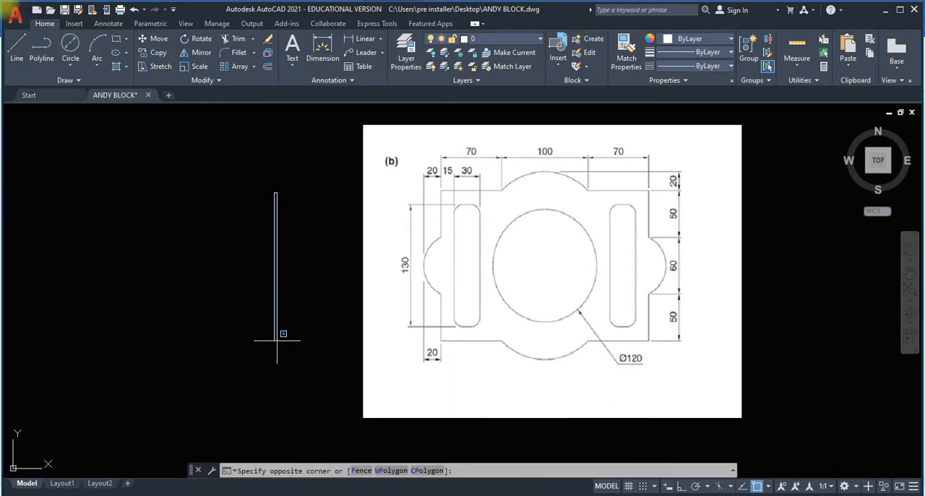
left_click(18, 45)
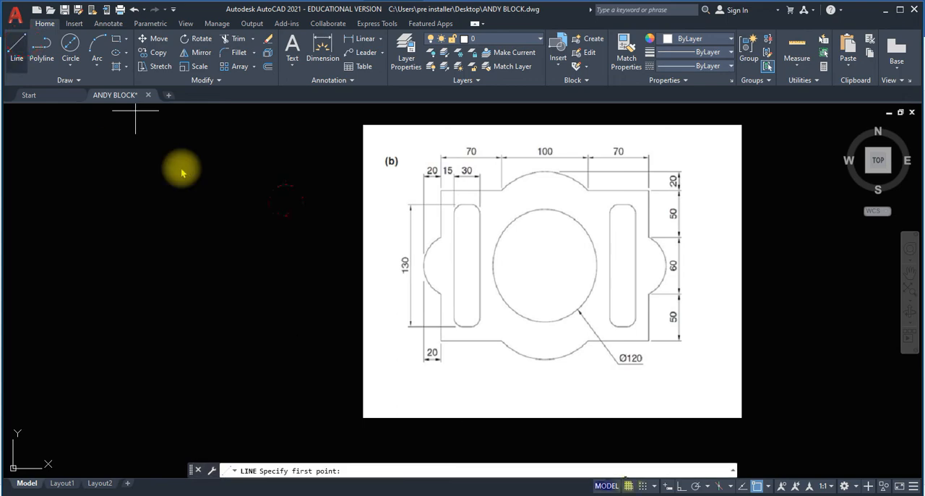
left_click(286, 201)
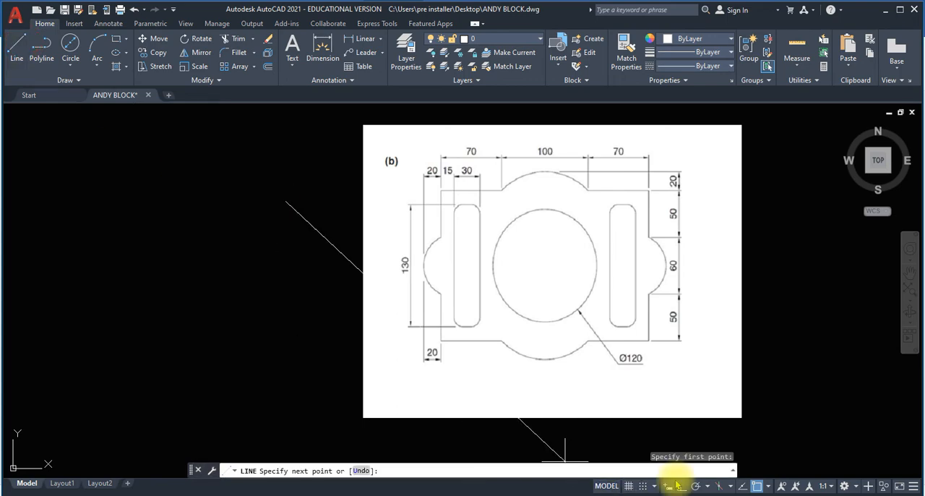
key("F8")
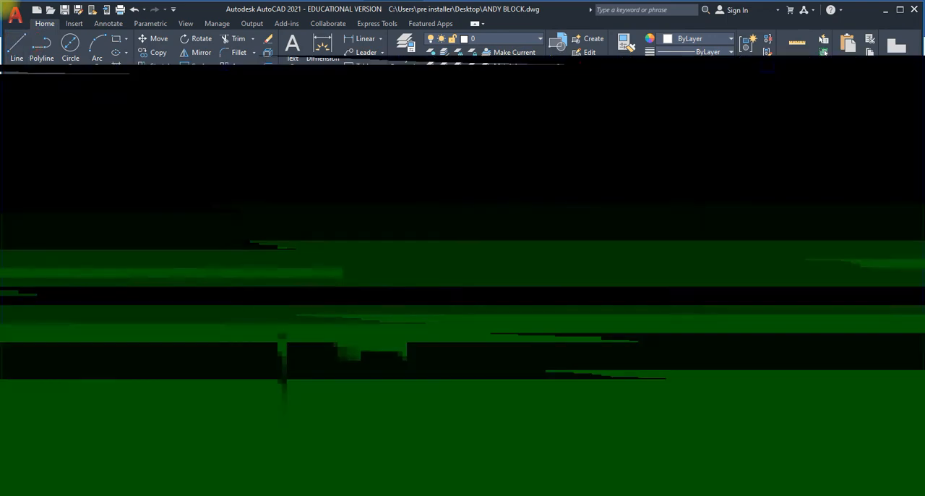
type("130")
key("Return")
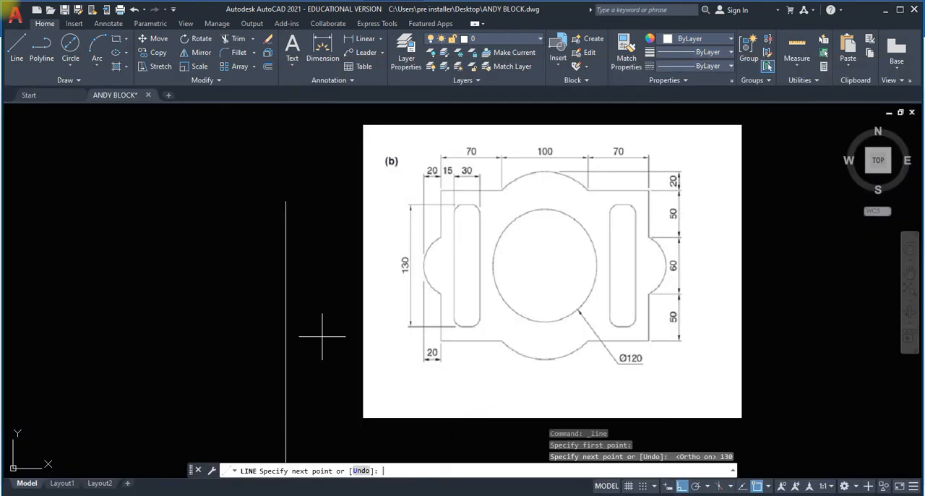
End the line and compare its size with the image of reference drawing (b).
scroll(322, 336, "down", 6)
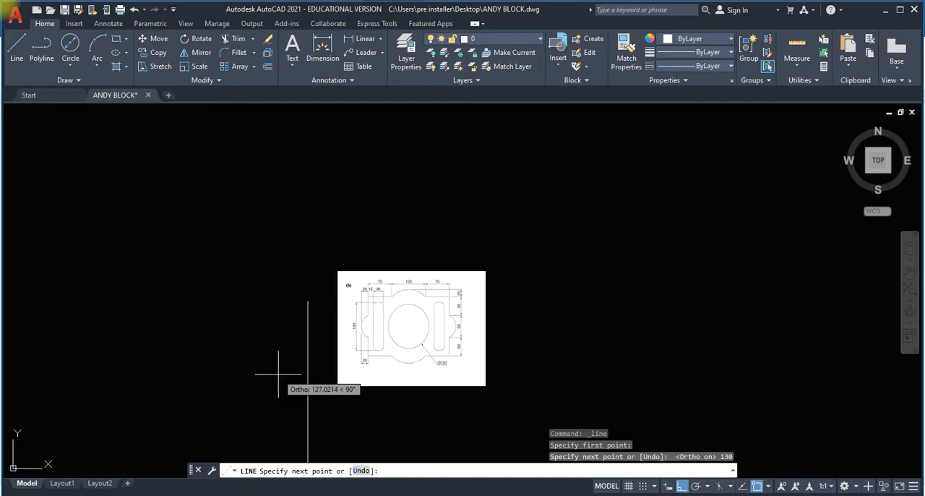
scroll(441, 274, "down", 8)
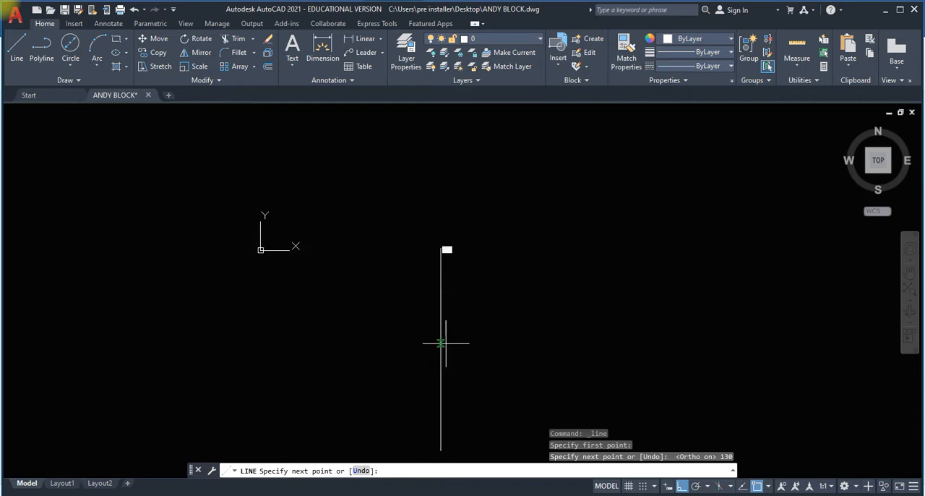
key("Return")
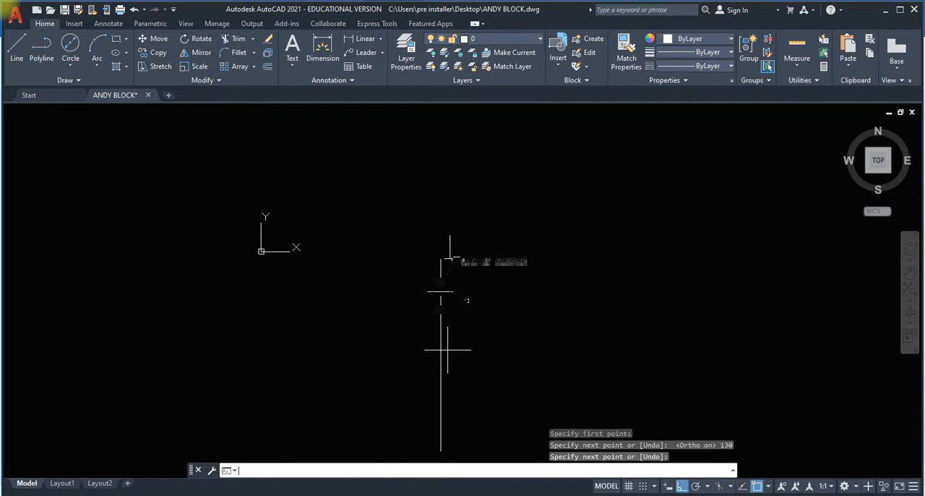
scroll(449, 328, "up", 3)
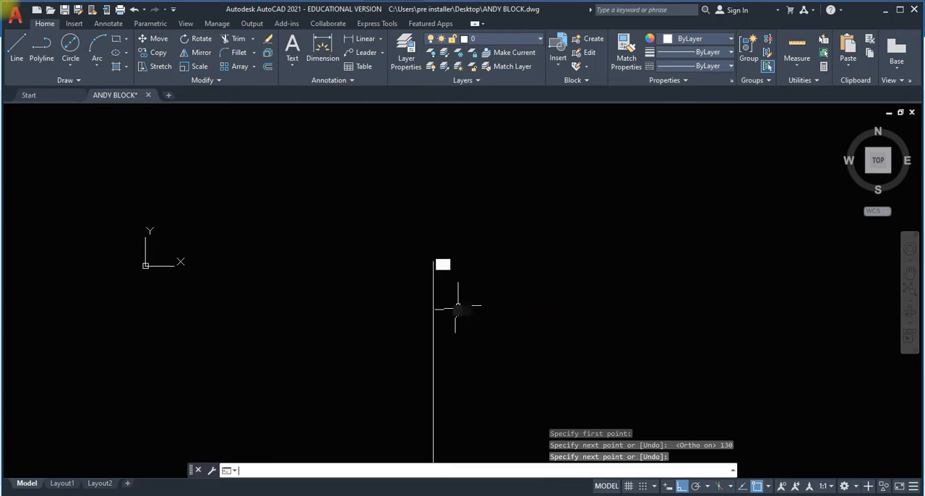
scroll(411, 265, "up", 2)
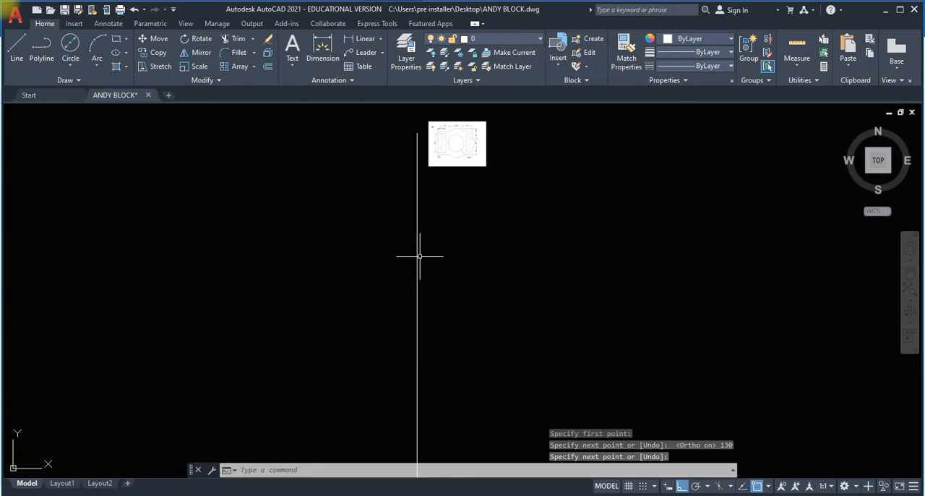
scroll(421, 308, "down", 2)
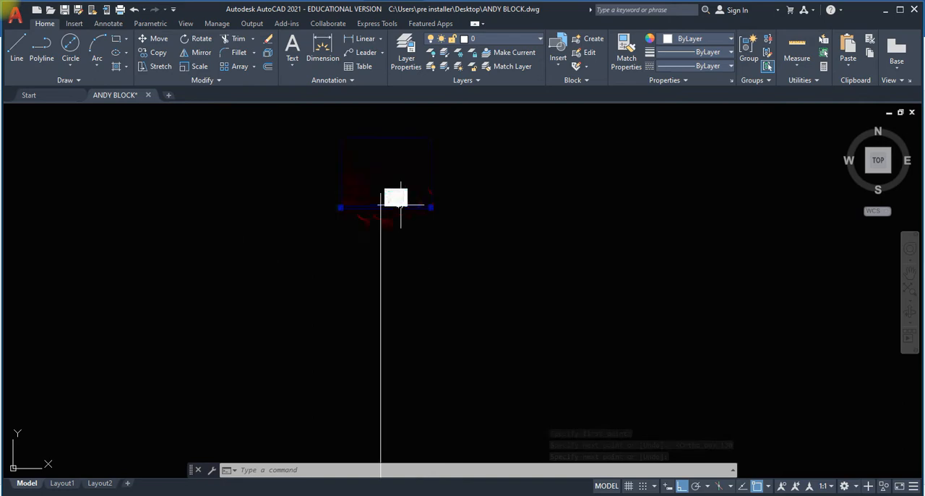
scroll(401, 204, "up", 5)
left_click(400, 206)
scroll(389, 323, "down", 6)
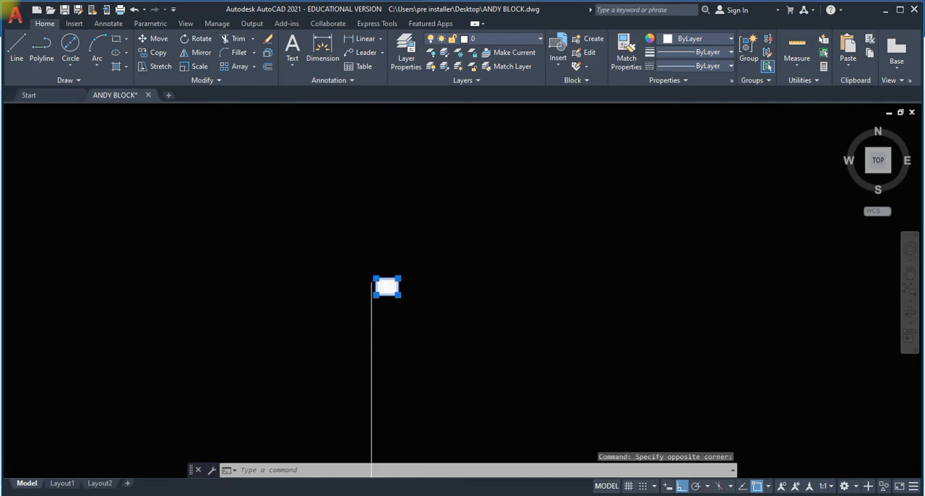
scroll(401, 216, "up", 7)
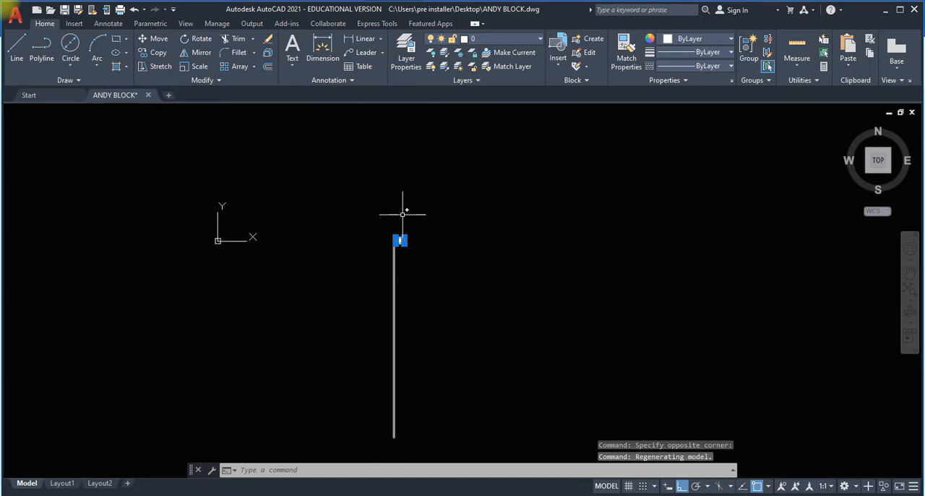
key("Escape")
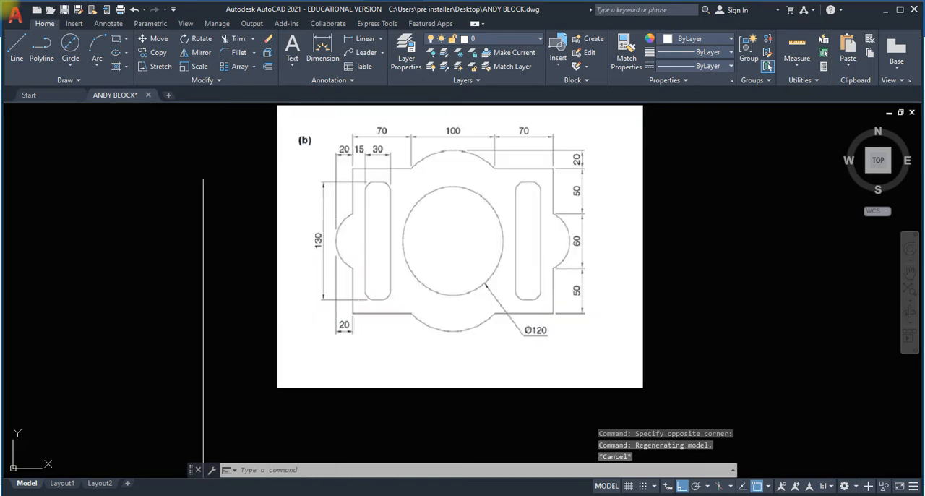
Scale the image of reference drawing (b) by a factor of 20 about its lower-left corner.
left_click(194, 68)
left_click(334, 196)
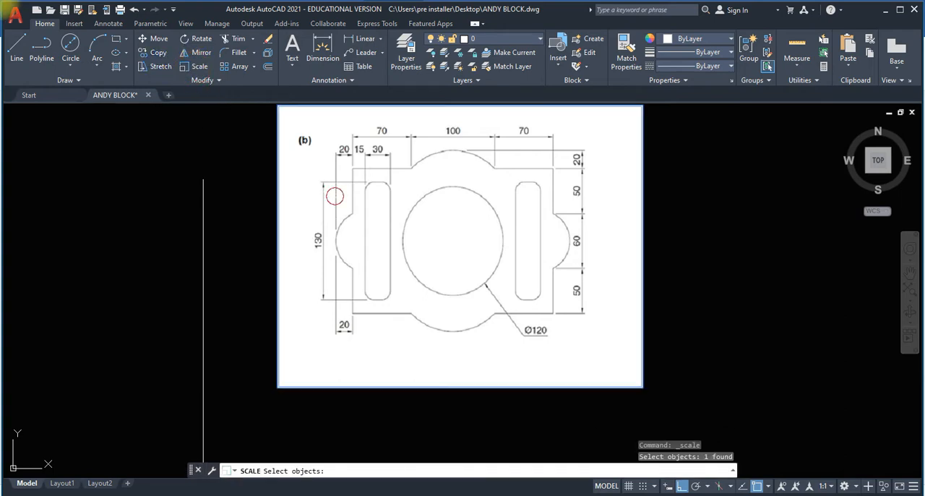
key("Return")
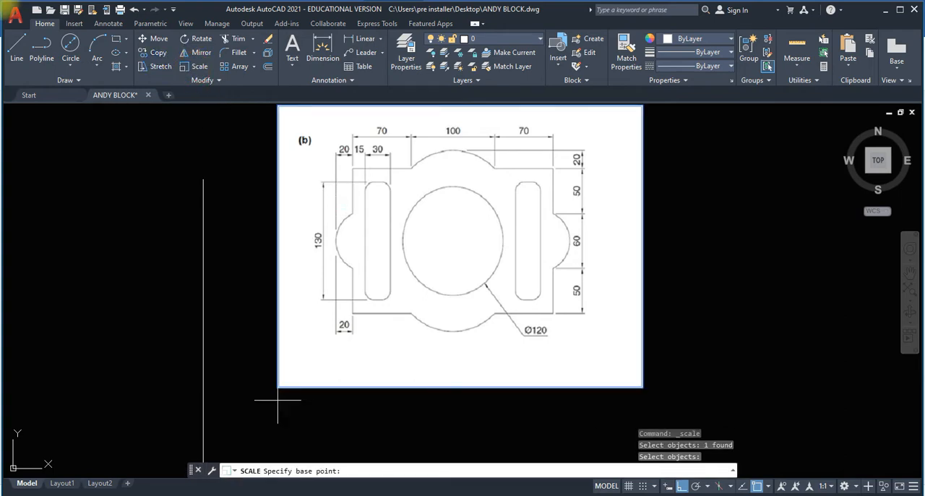
left_click(296, 388)
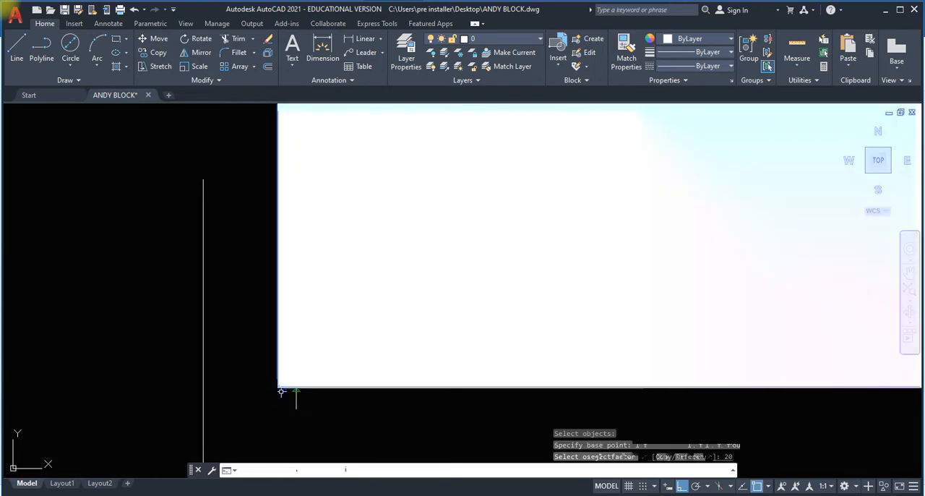
key("Return")
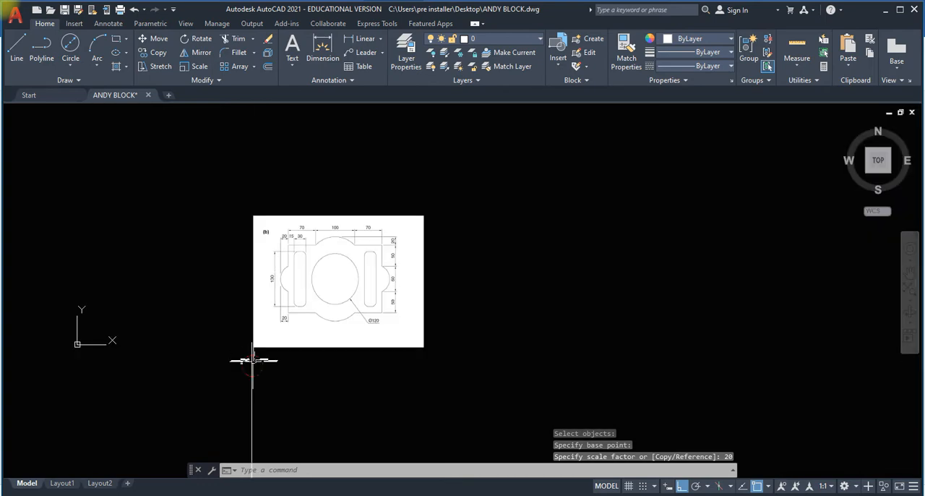
Erase the 130 long vertical line next to the enlarged image of reference drawing (b).
scroll(257, 371, "down", 6)
left_click(257, 371)
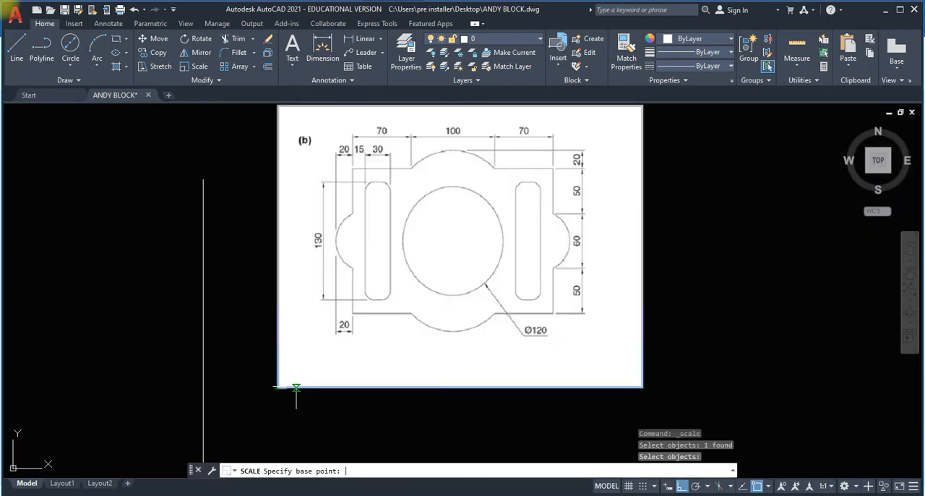
key("Delete")
scroll(229, 338, "up", 6)
middle_click_drag(266, 374, 337, 297)
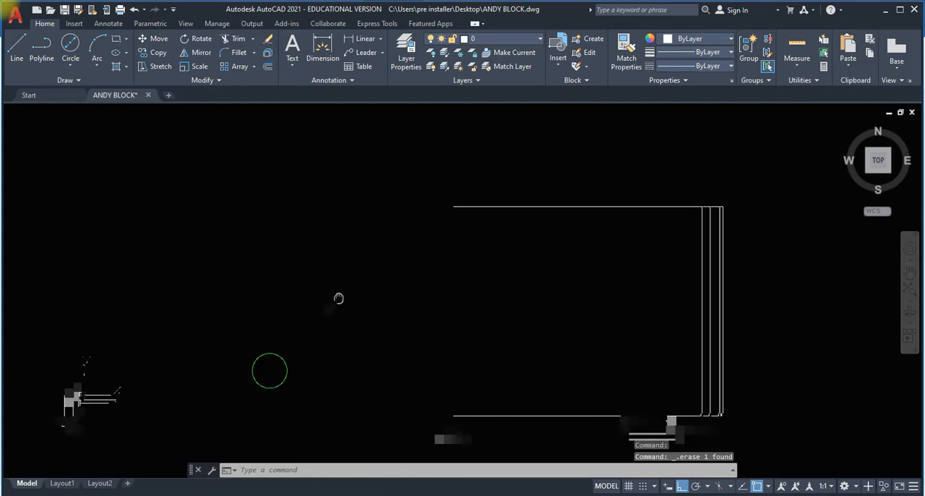
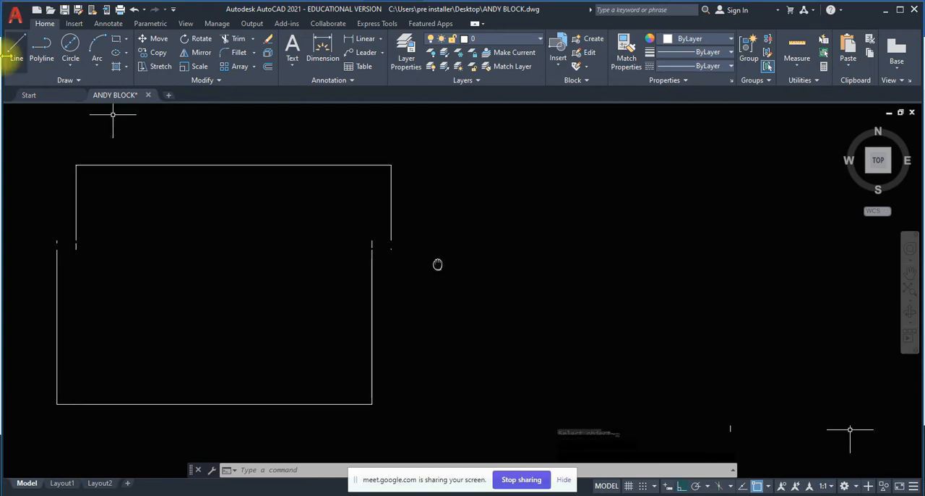
Draw the part's upper edge beside reference drawing (b) as consecutive horizontal line segments 70, 100 and 70 long.
left_click(17, 47)
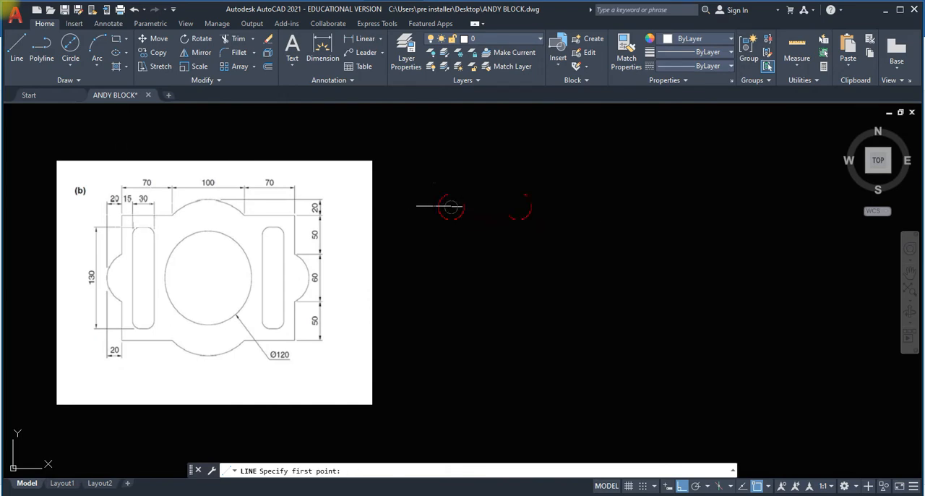
left_click(451, 206)
type("70")
key("Return")
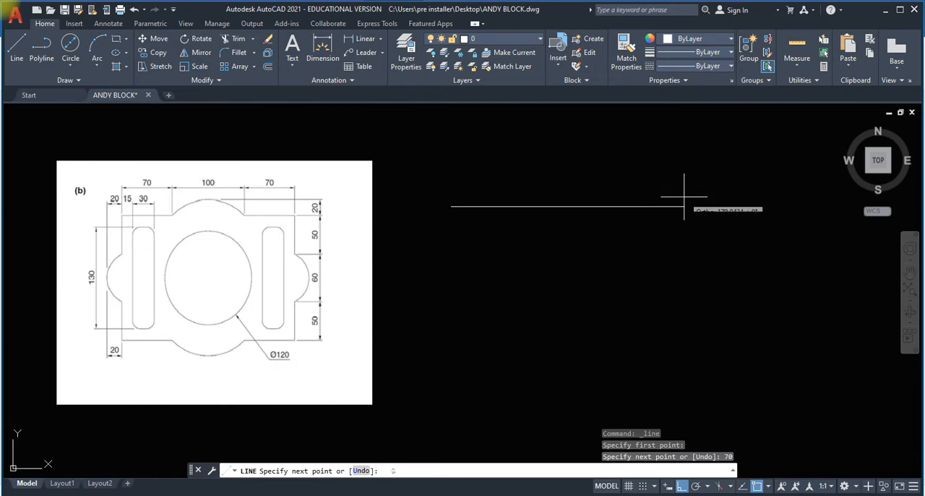
type("100")
key("Return")
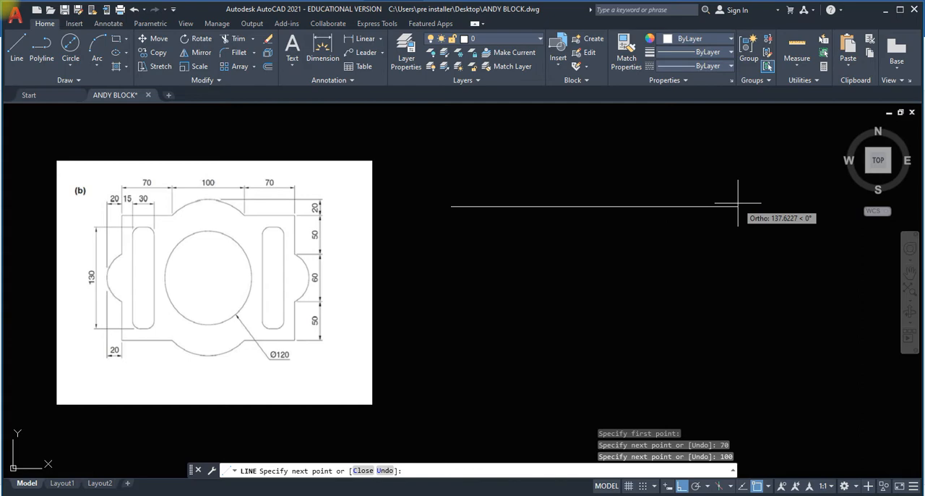
key("ctrl+z")
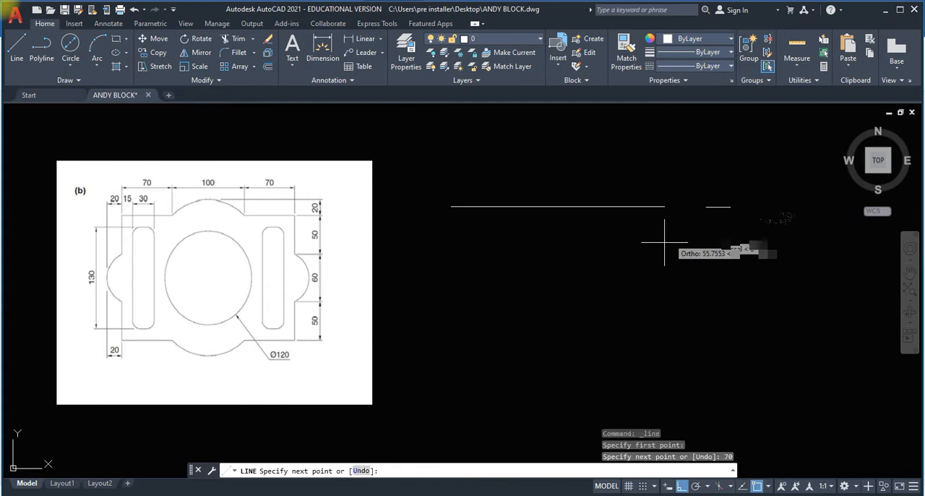
type("70")
key("Return")
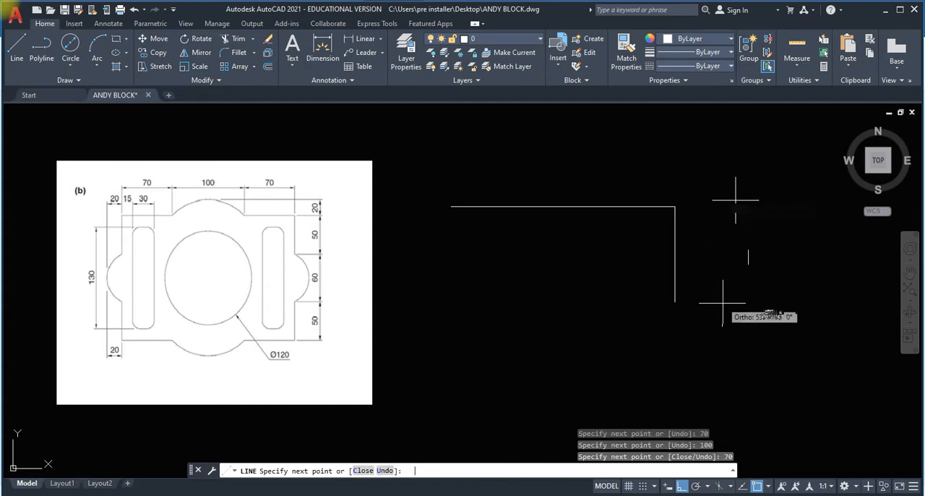
key("ctrl+z")
key("Return")
left_click(553, 207)
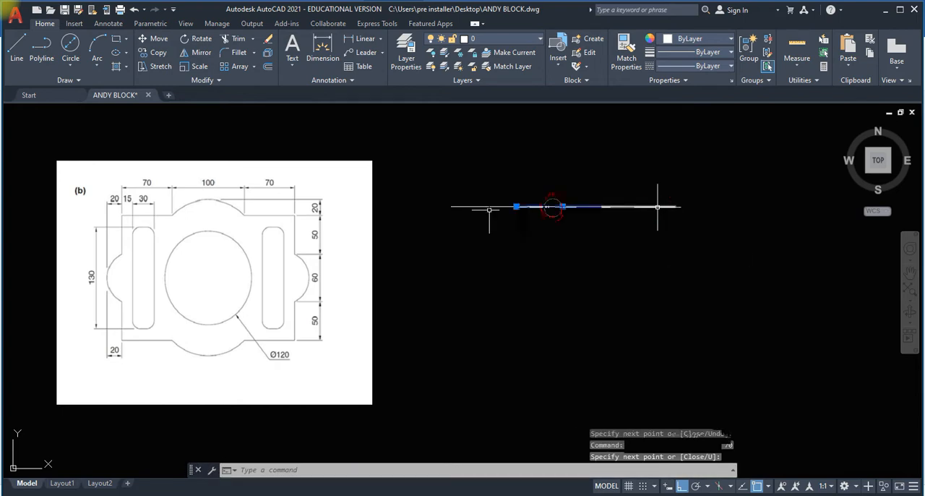
key("Escape")
key("Escape")
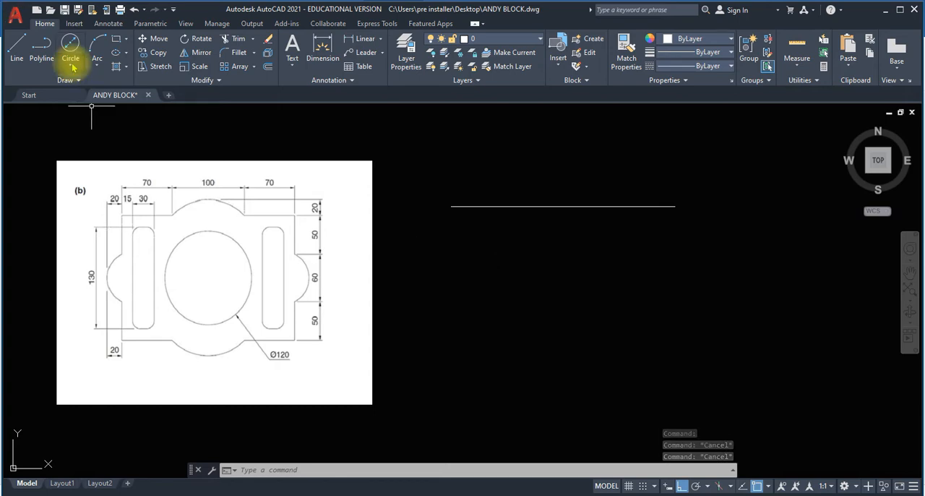
left_click(99, 68)
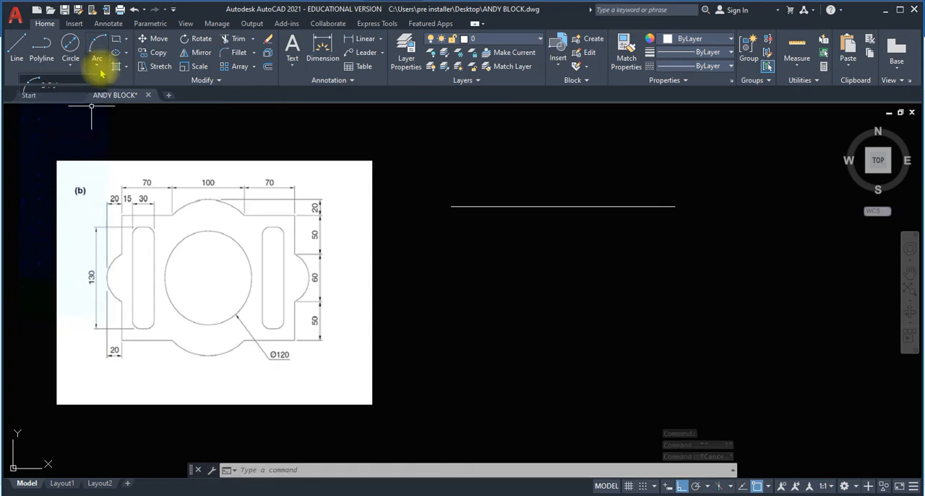
left_click(491, 156)
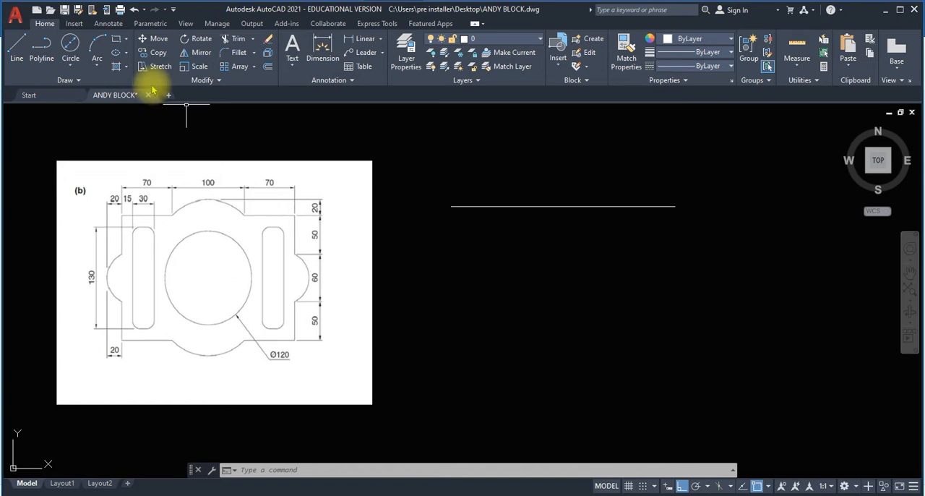
Draw a vertical line 20 long upward from the midpoint of the upper edge's 100 long middle segment.
left_click(19, 50)
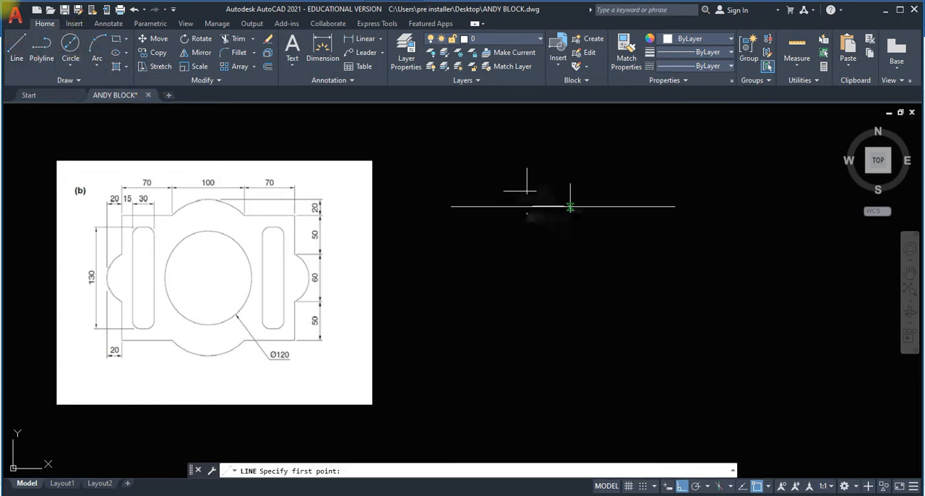
left_click(562, 206)
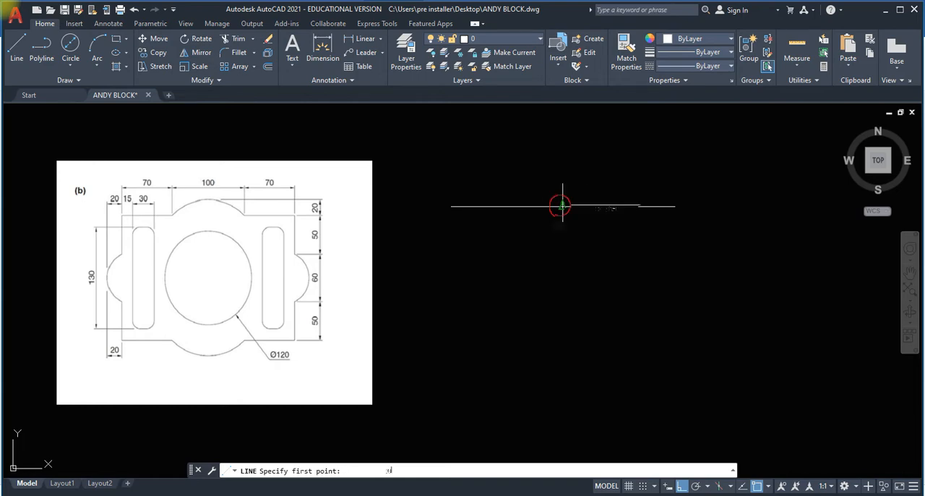
type("20")
key("Return")
key("Escape")
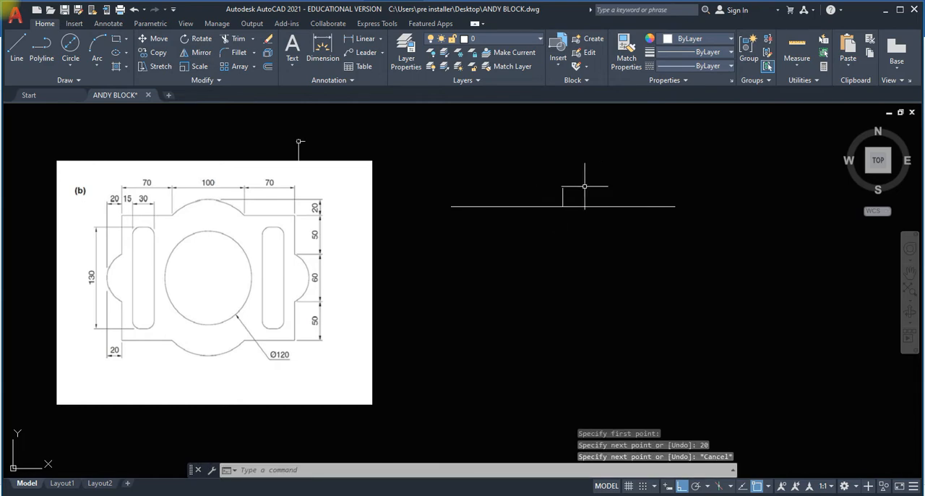
left_click(97, 65)
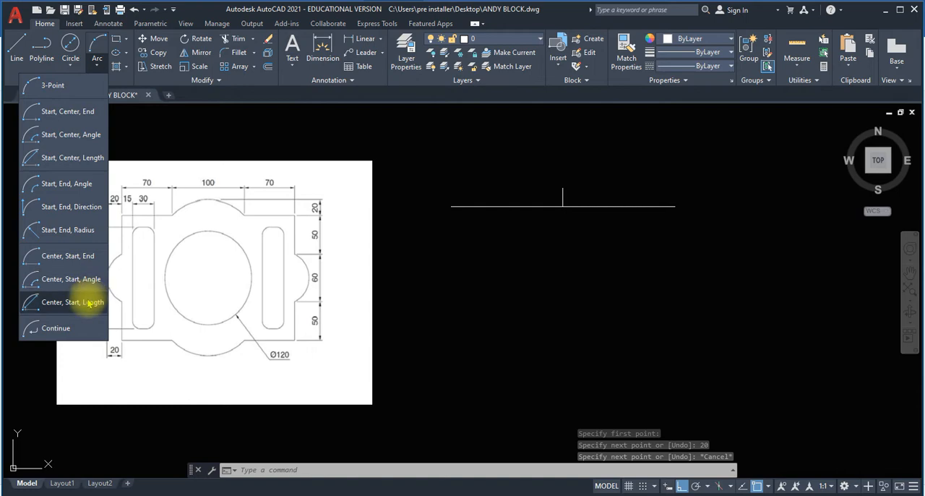
left_click(98, 65)
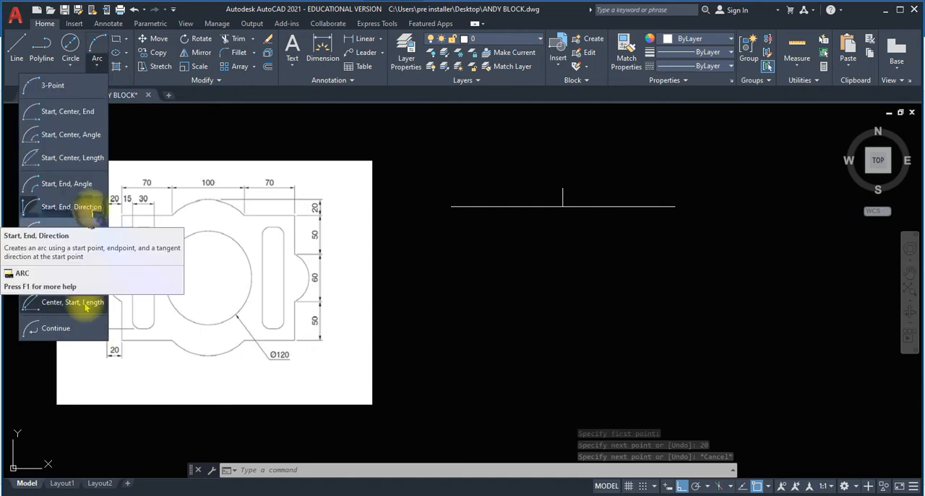
left_click(83, 252)
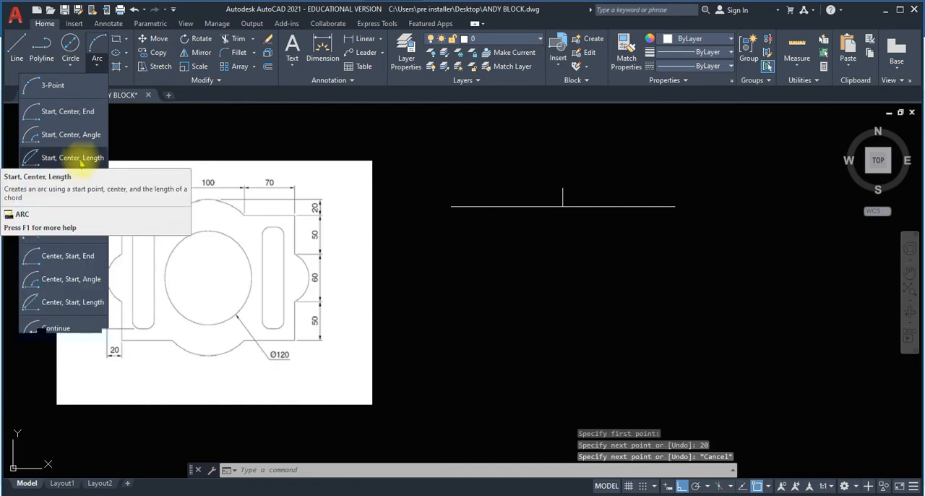
left_click(87, 83)
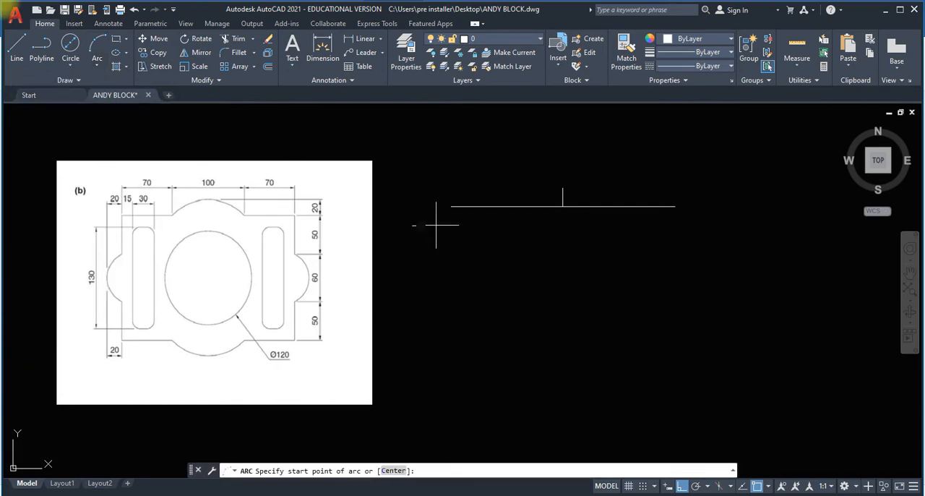
left_click(451, 206)
left_click(97, 67)
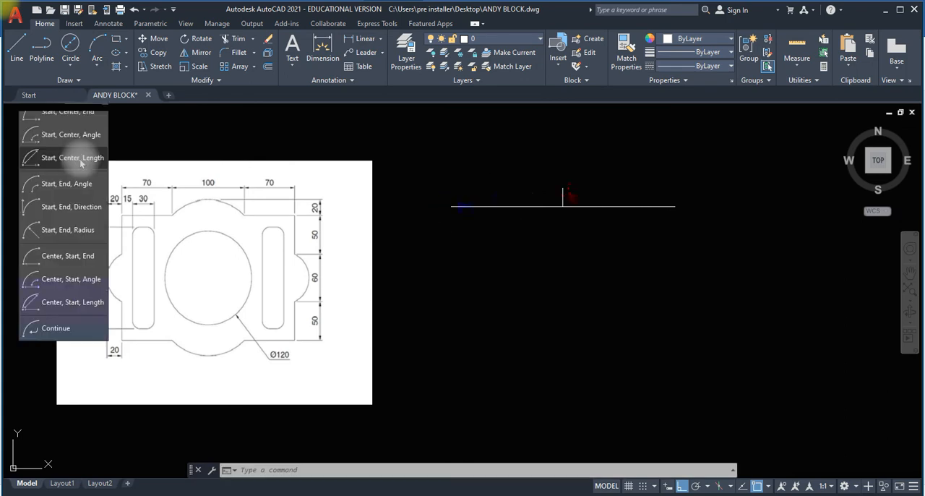
left_click(563, 188)
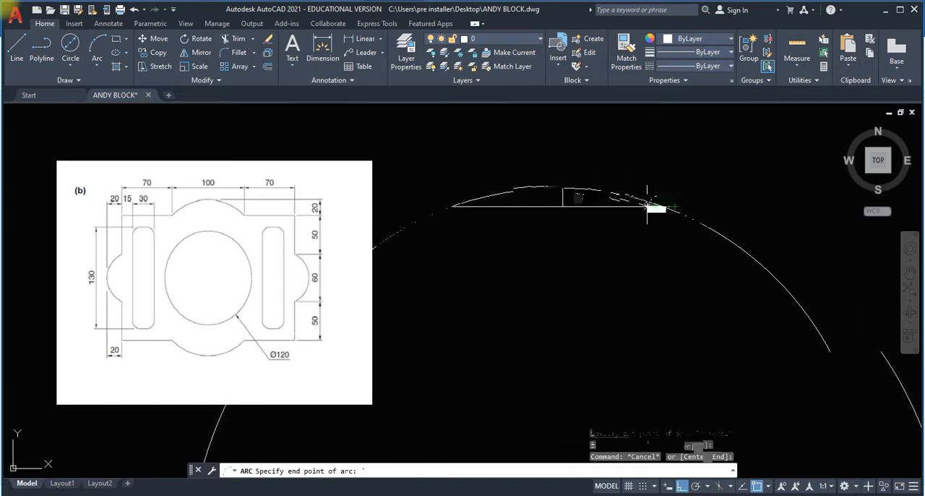
key("Escape")
left_click(15, 47)
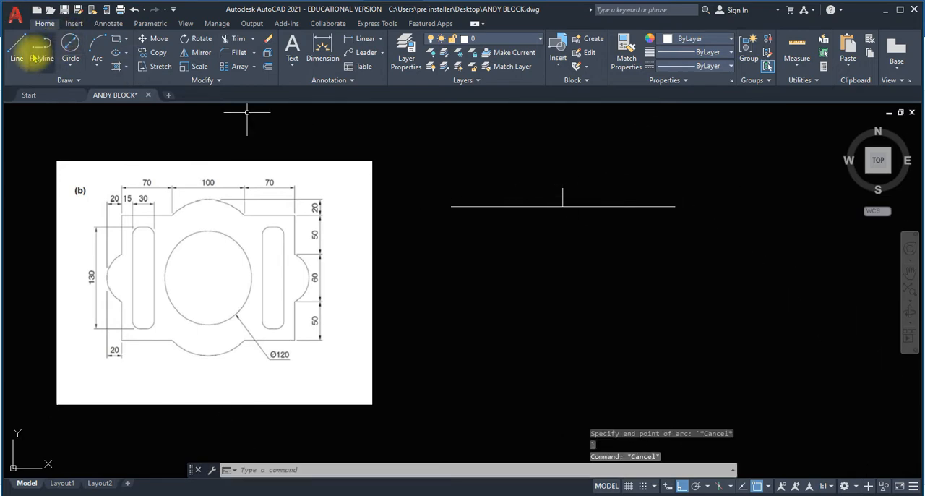
left_click(516, 207)
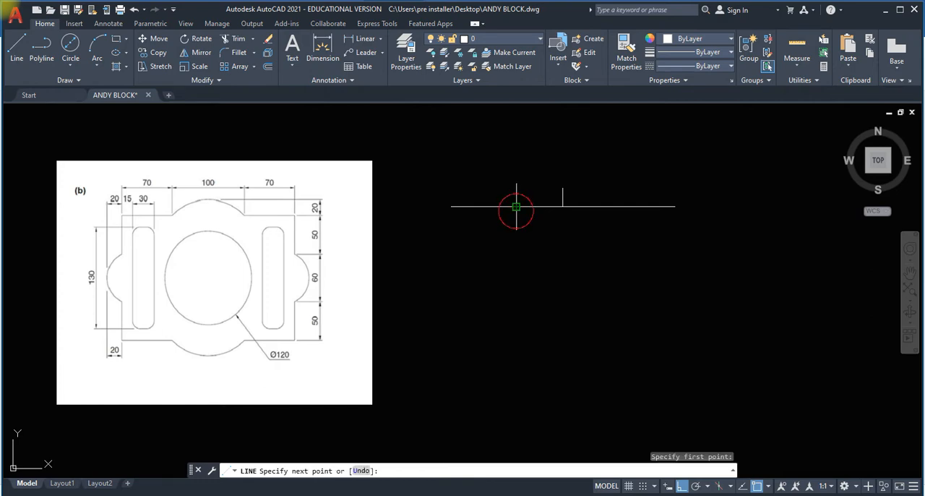
left_click(559, 188)
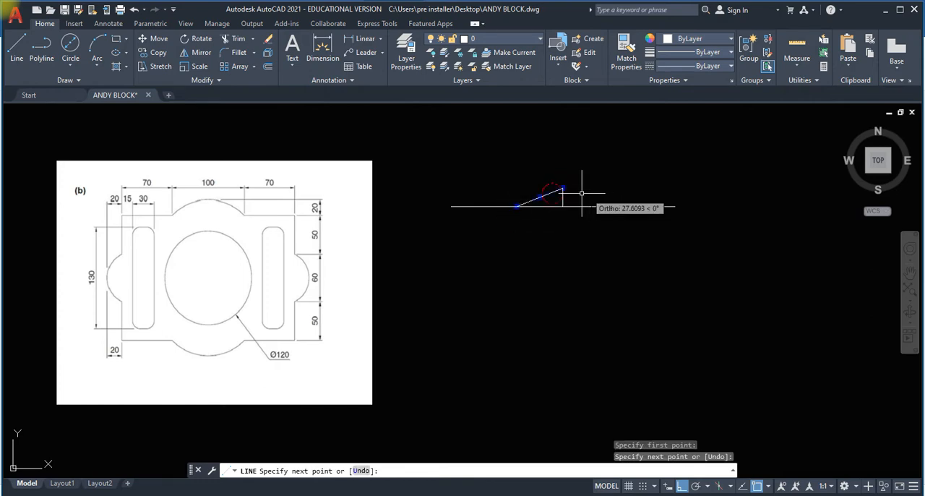
key("Delete")
Draw a 3-point arc between the ends of the 100 long middle segment, passing through the tip of the 20 long vertical line.
left_click(99, 65)
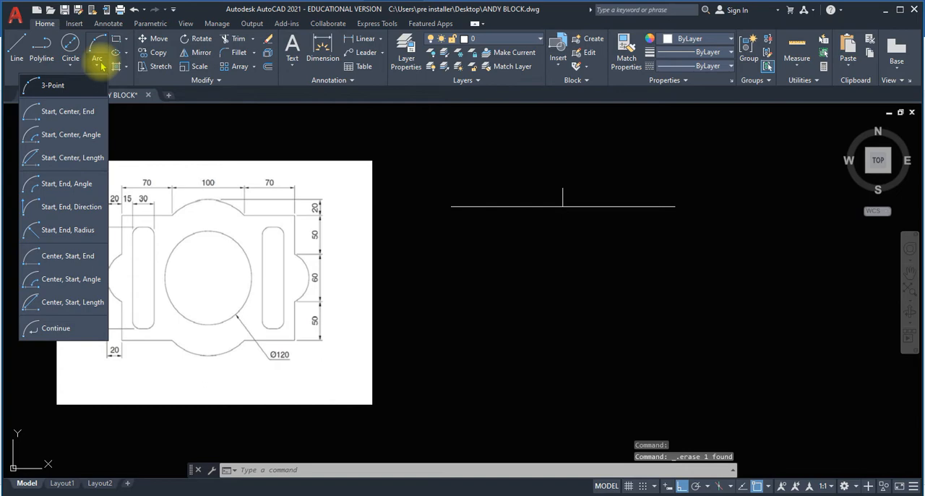
left_click(91, 85)
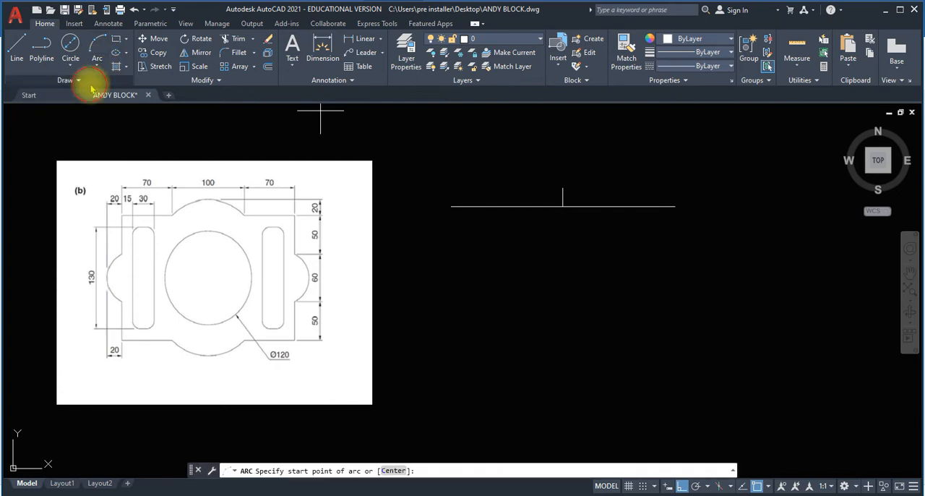
left_click(516, 206)
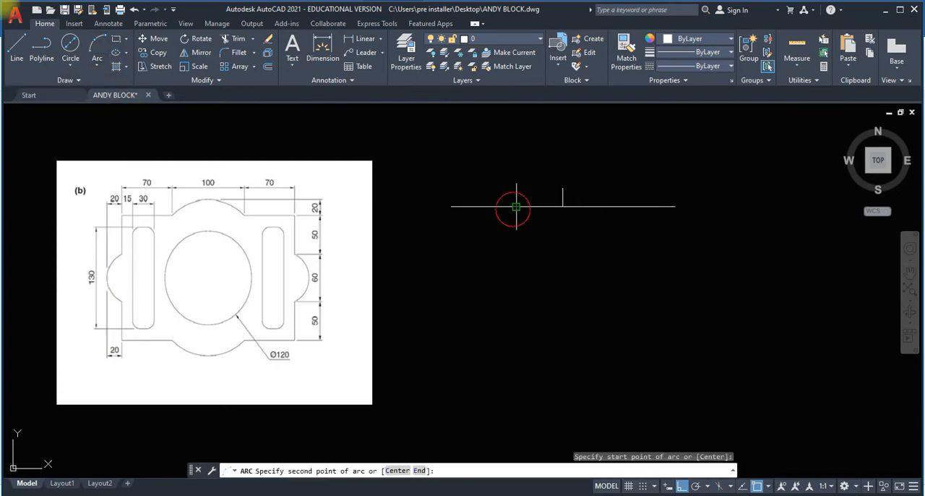
left_click(563, 188)
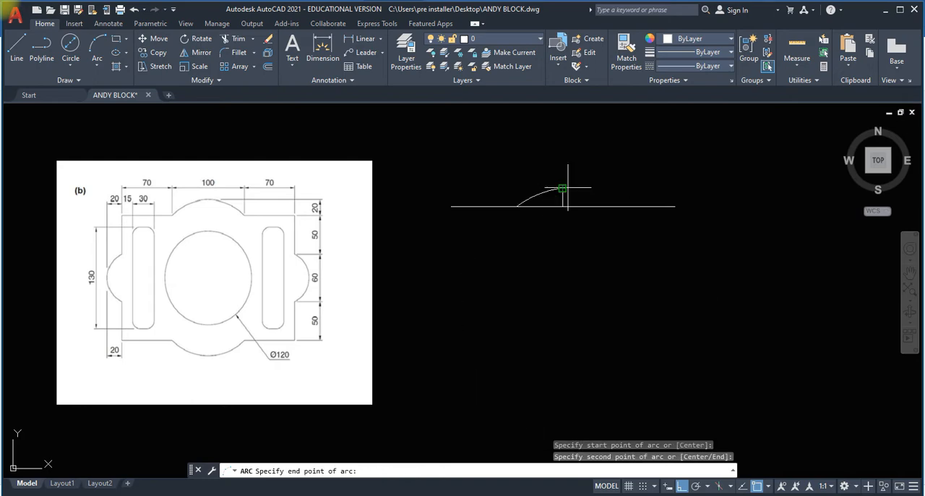
left_click(607, 206)
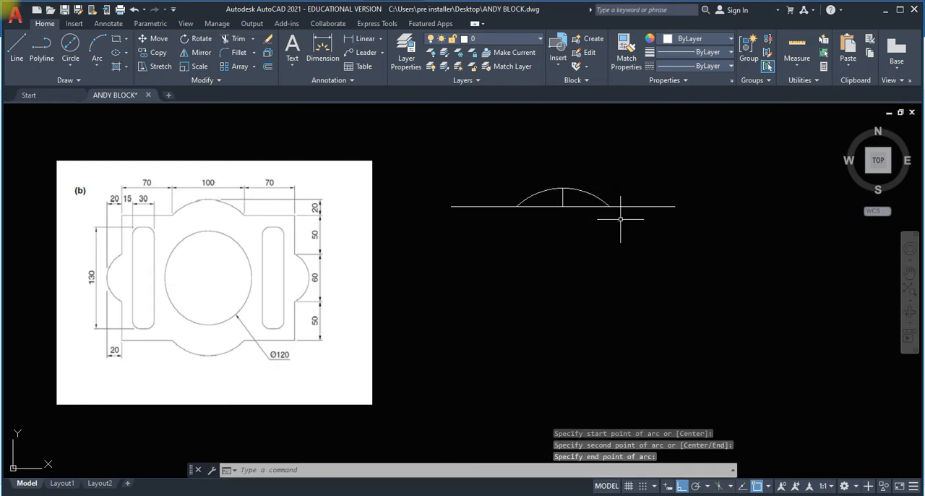
key("Return")
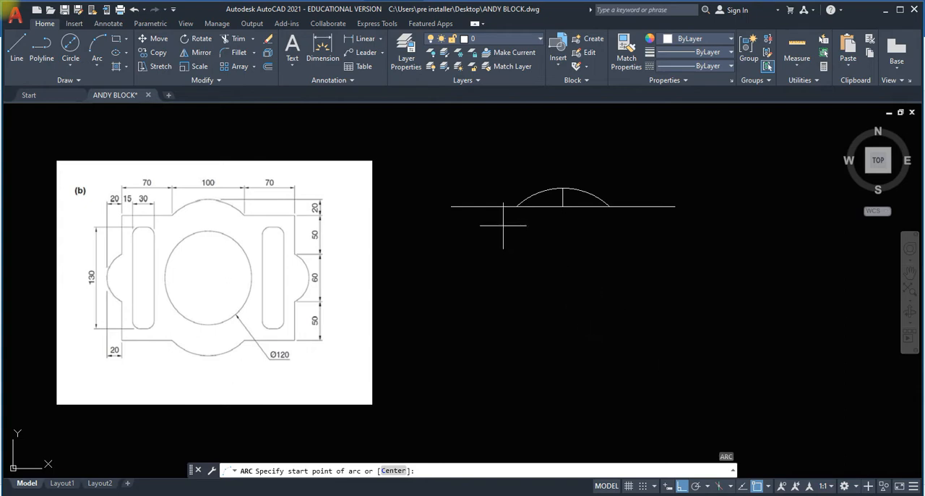
Offset the three upper edge segments 160 downward to form the part's lower edge.
left_click(267, 67)
type("160")
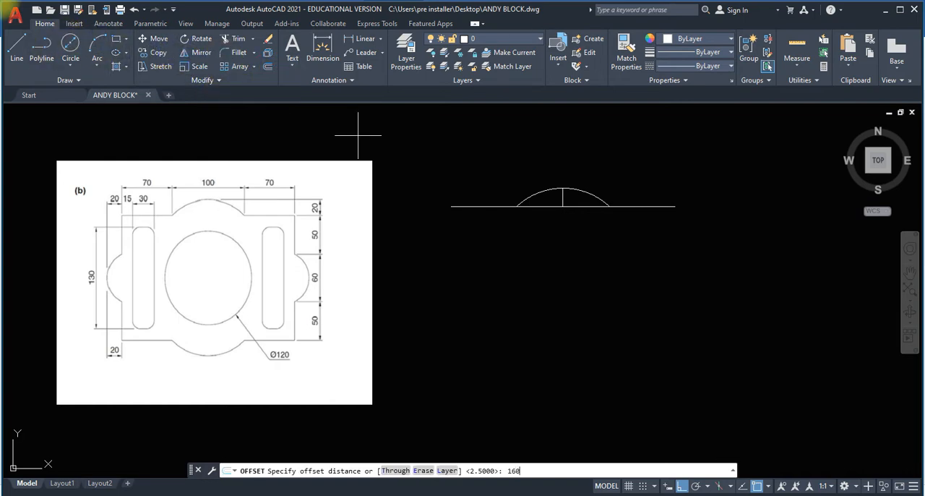
key("Return")
left_click(497, 207)
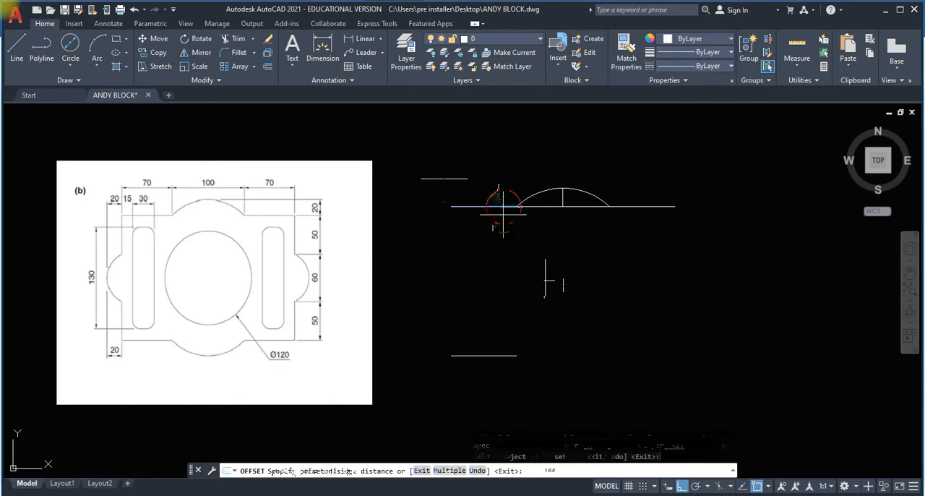
left_click(545, 281)
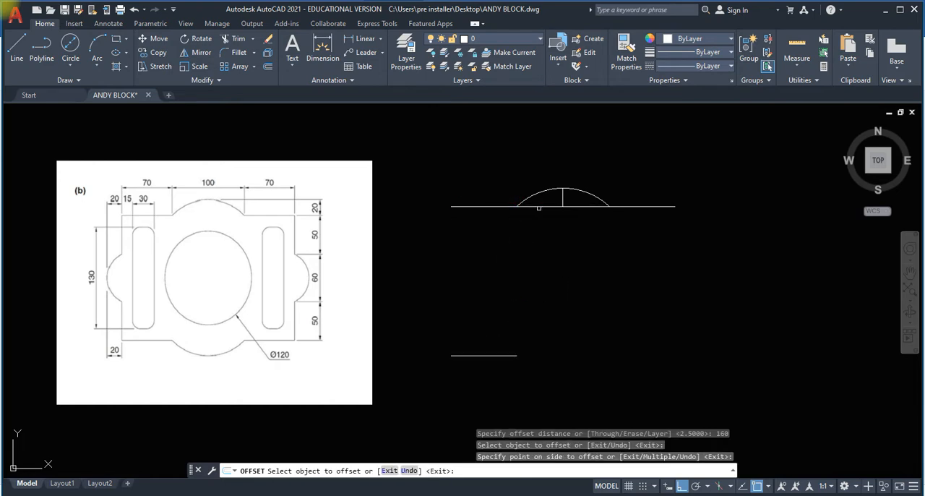
left_click(538, 207)
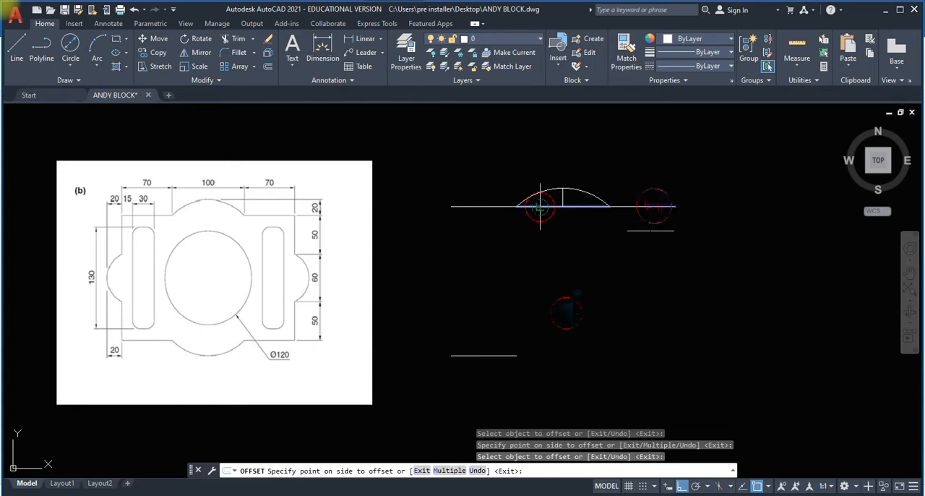
left_click(664, 313)
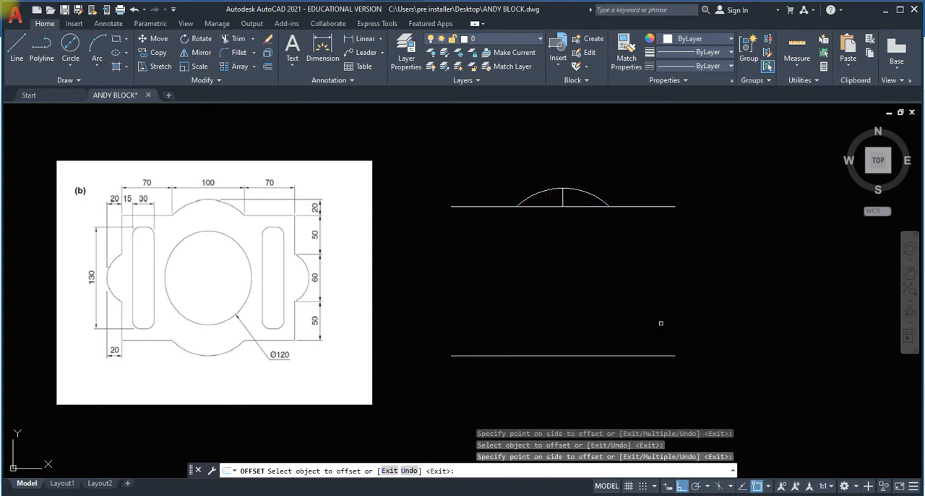
Draw a vertical line joining the left ends of the part's upper and lower edges.
left_click(21, 45)
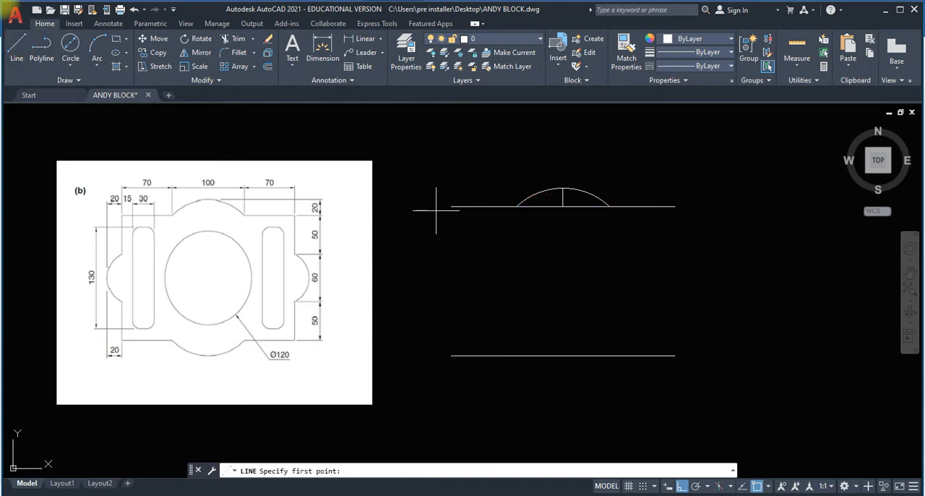
left_click(451, 206)
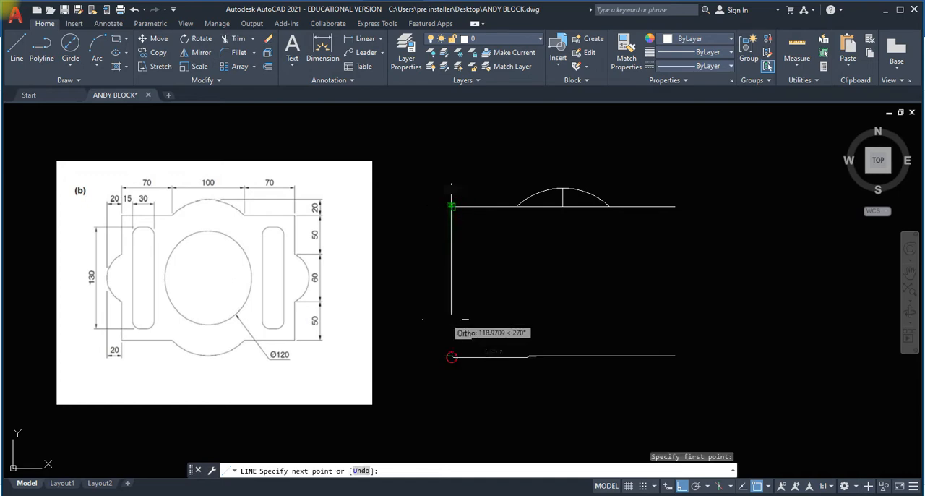
left_click(451, 355)
key("Return")
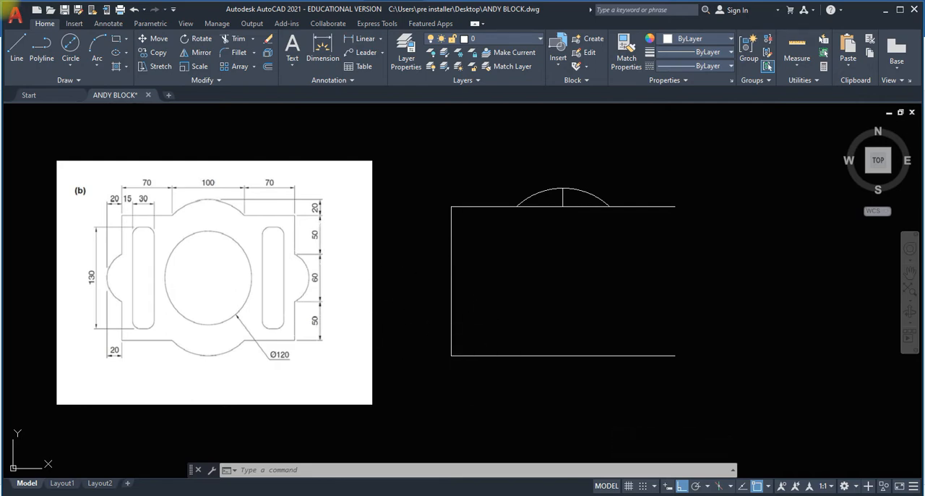
Offset the left segment of the upper edge 50 downward and the left segment of the lower edge 50 upward.
type("o")
key("Return")
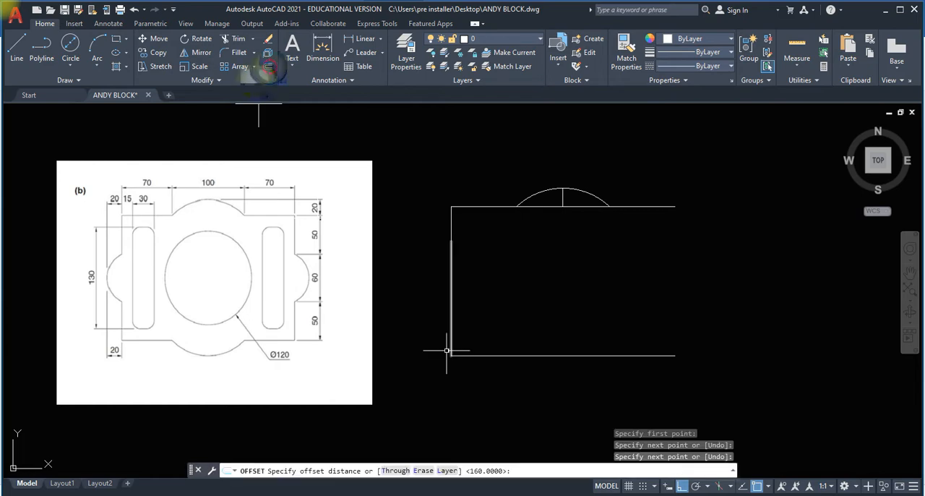
type("50")
key("Return")
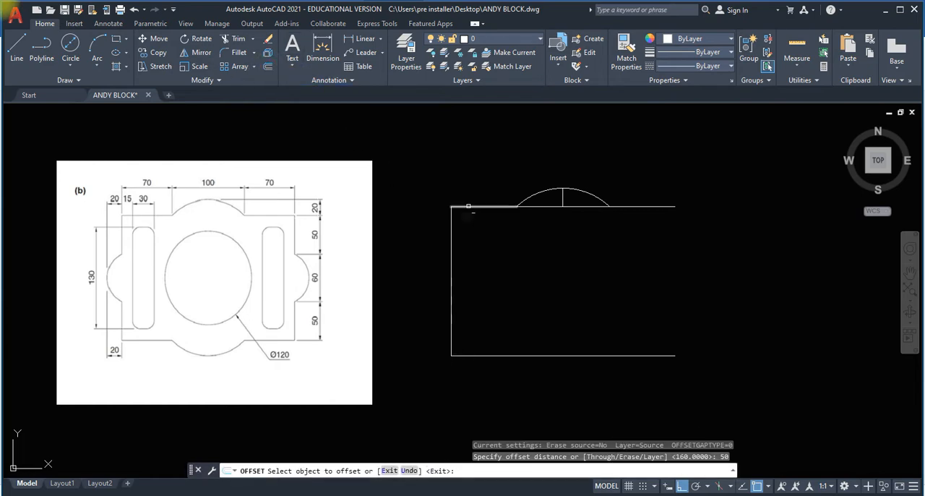
left_click(471, 206)
left_click(471, 256)
left_click(477, 354)
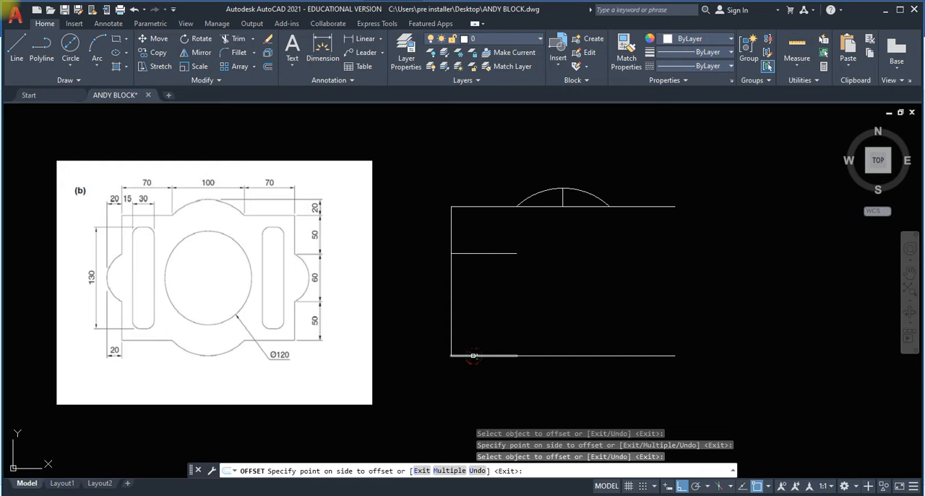
left_click(481, 318)
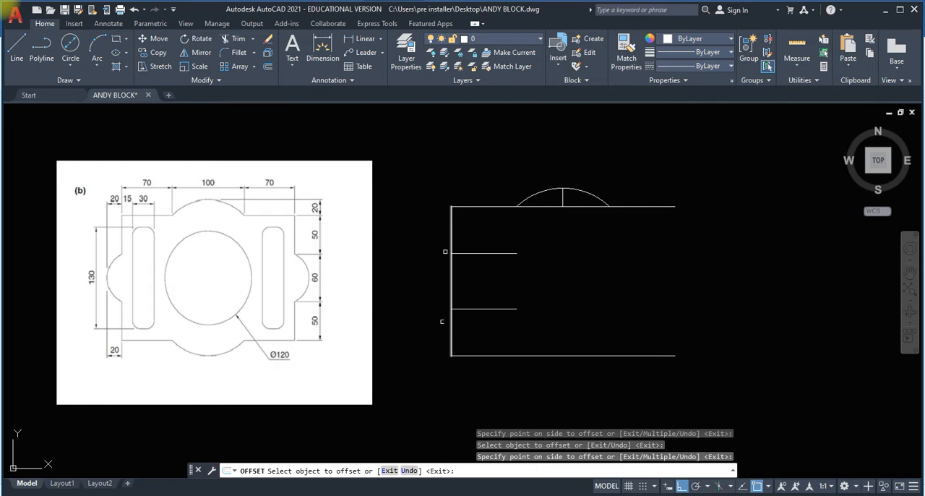
Draw a horizontal line 20 long outward to the left from the midpoint of the part's left edge.
left_click(17, 46)
left_click(451, 281)
type("2")
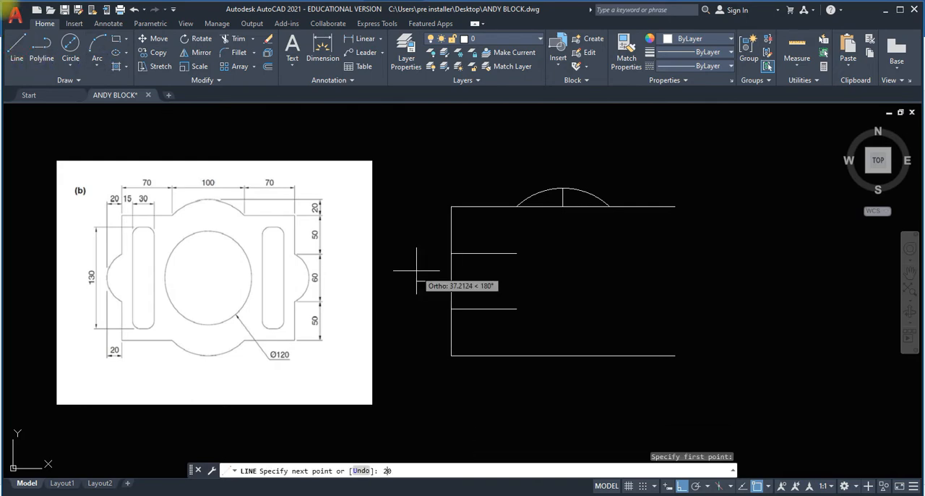
type("0")
key("Return")
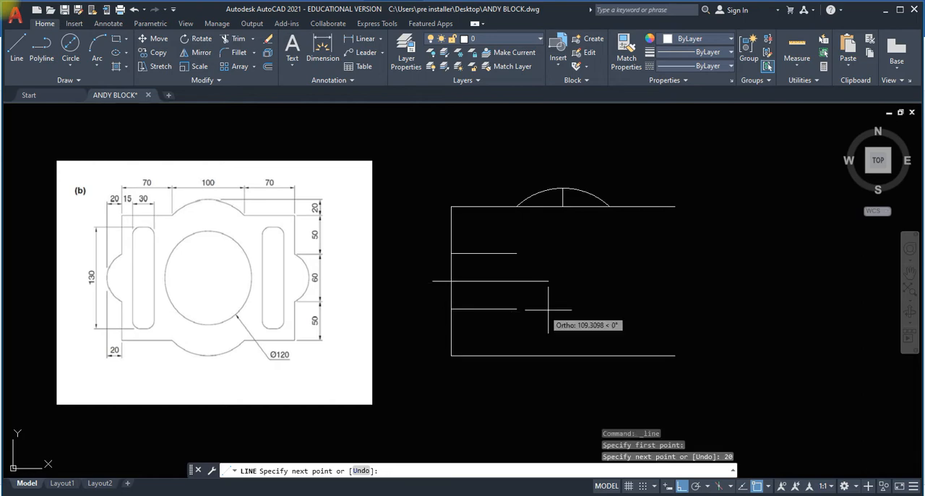
key("Return")
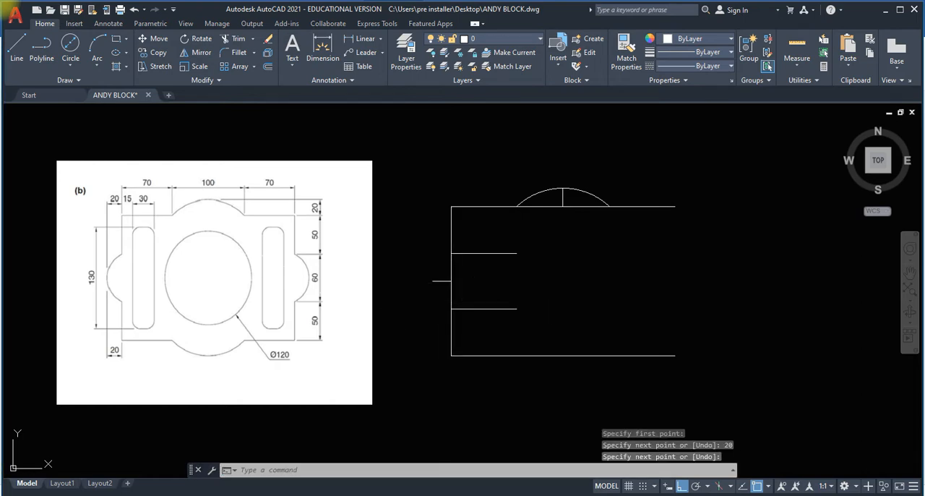
Draw a 3-point arc between the left ends of the two offset lines, passing through the tip of the 20 long horizontal line.
left_click(98, 59)
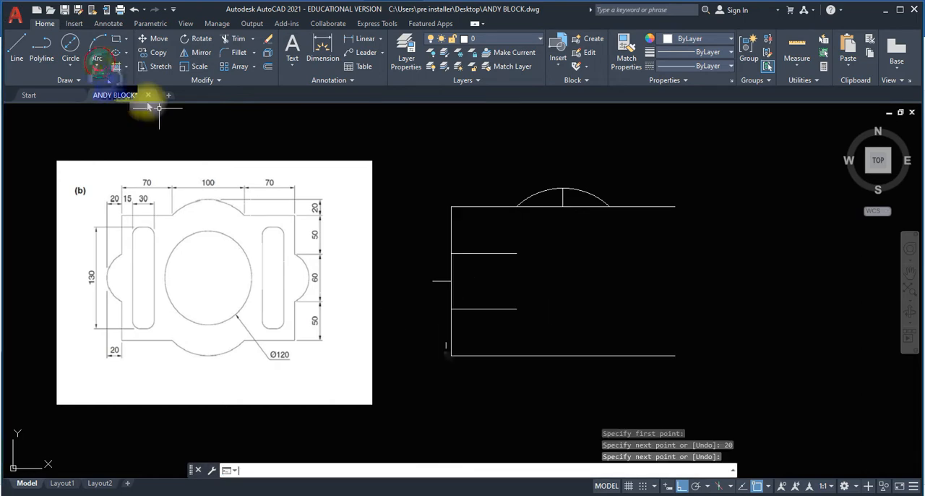
left_click(98, 64)
left_click(81, 93)
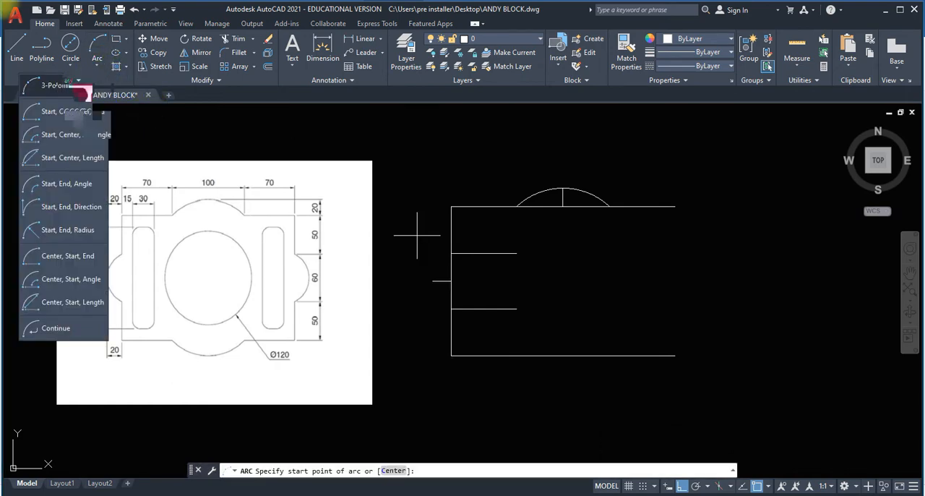
left_click(451, 253)
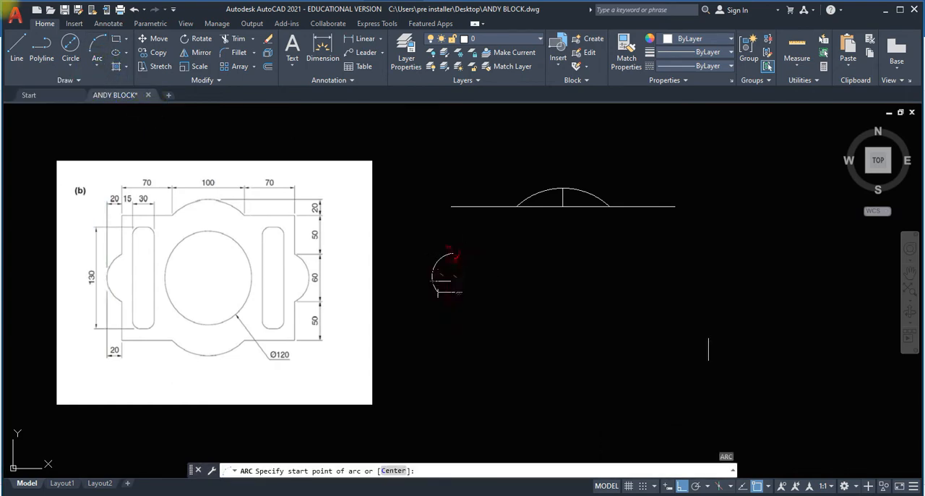
left_click(438, 267)
left_click(449, 307)
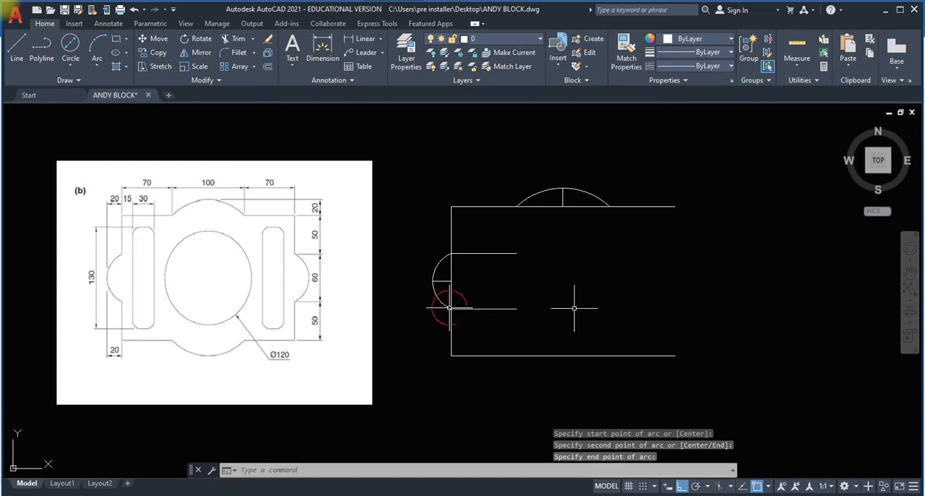
key("Return")
key("Return")
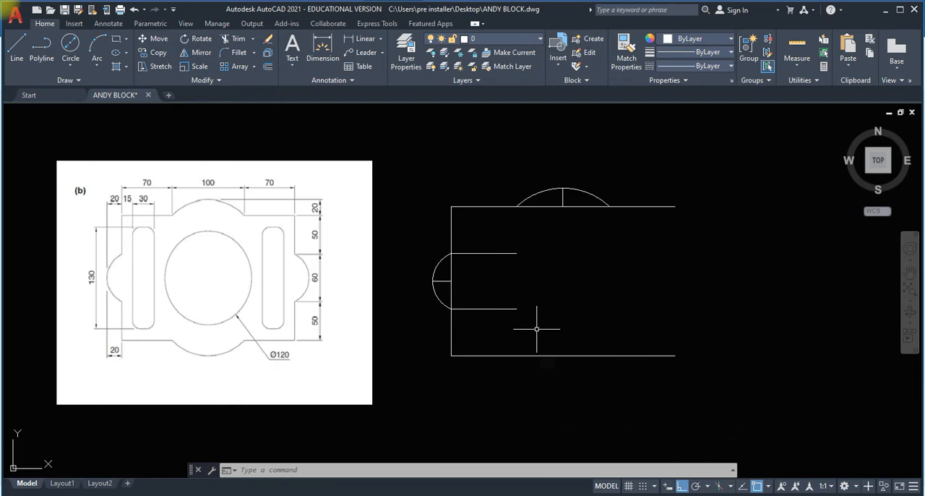
Delete the two horizontal offset lines inside the part that mark the ends of the left arc.
left_click(538, 330)
left_click(481, 250)
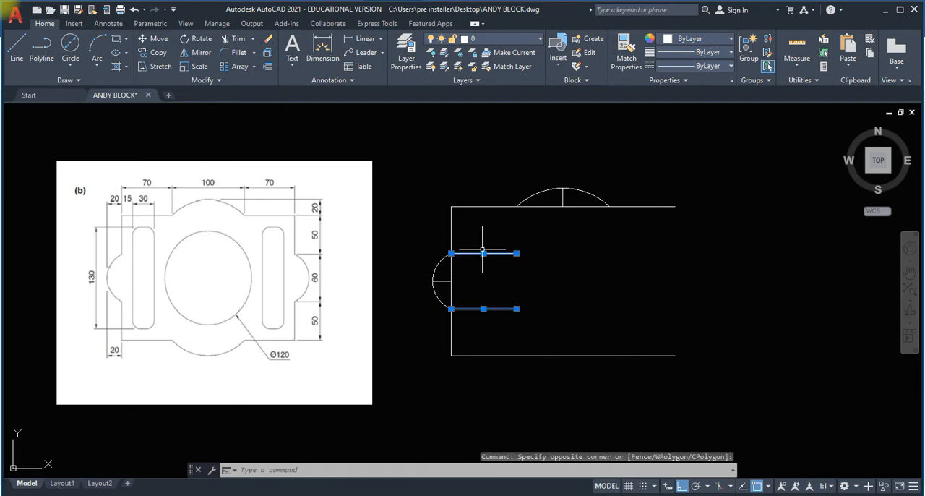
key("Delete")
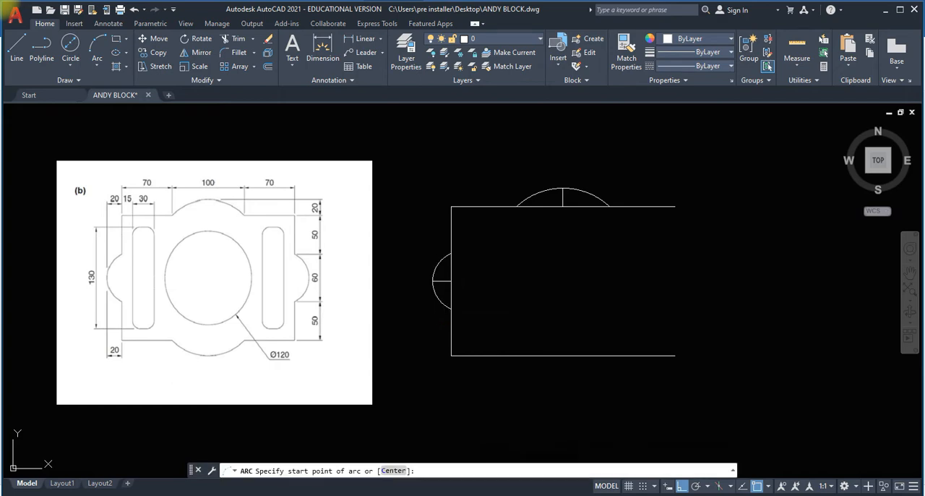
key("Escape")
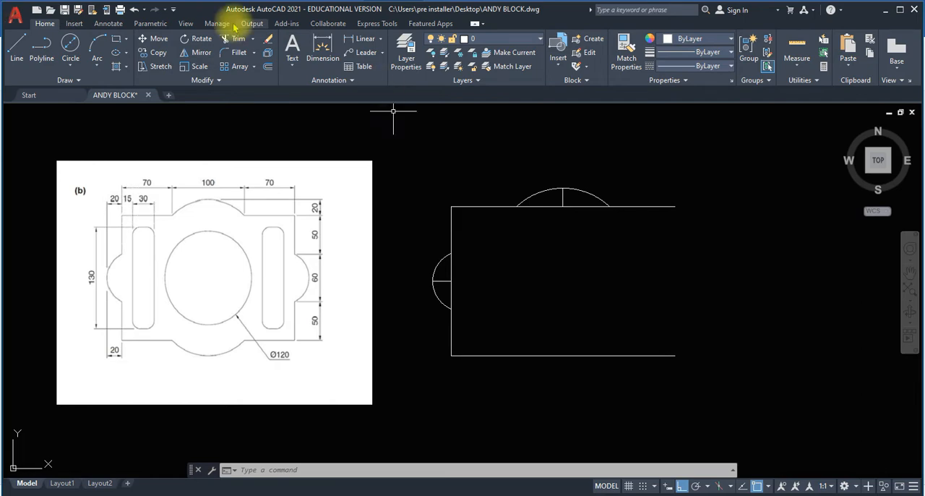
Offset the part's left edge 15 inward to form the outer side of the left slot.
left_click(268, 66)
type("15")
key("Return")
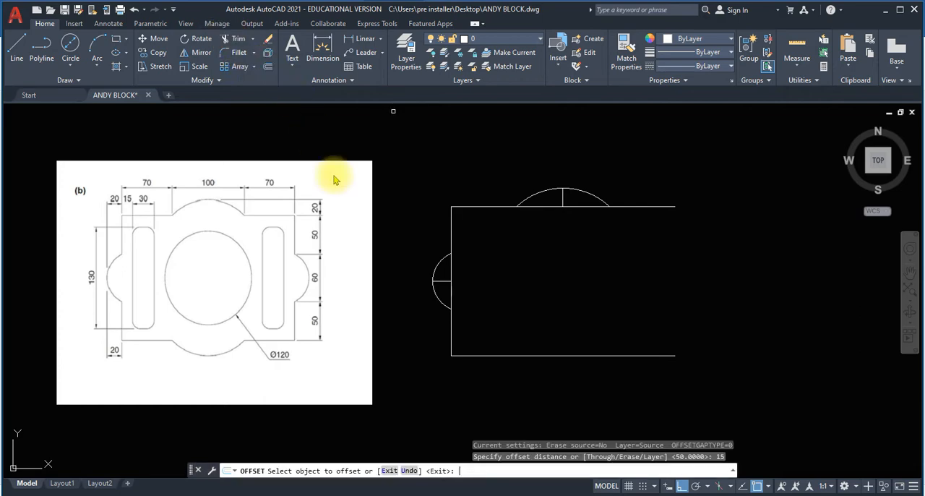
left_click(450, 236)
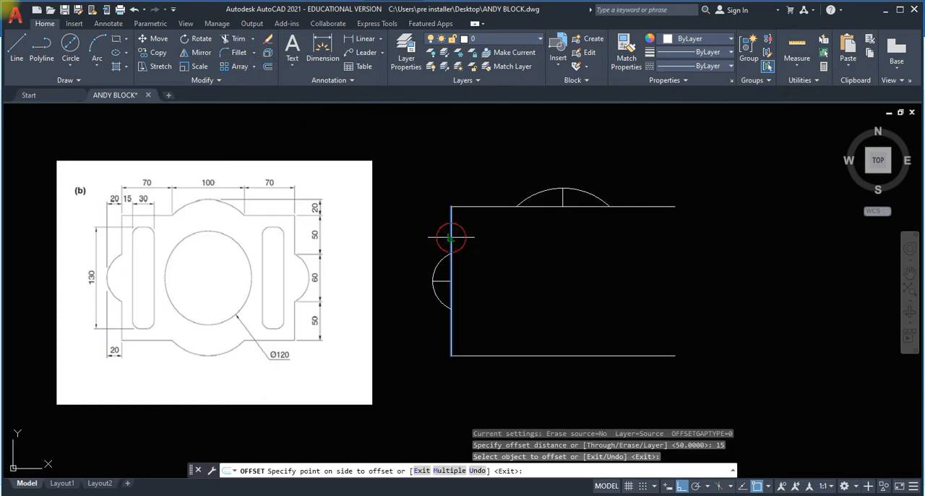
left_click(467, 248)
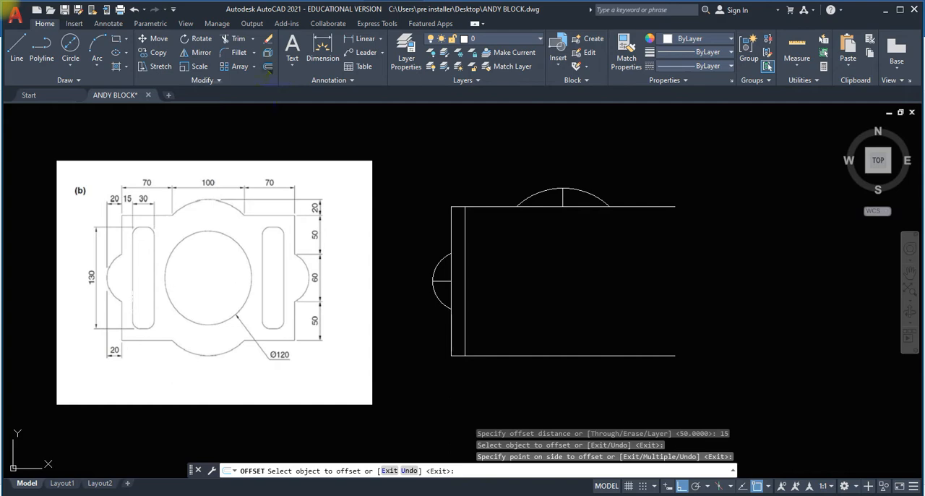
Offset the slot's outer side line 30 to the right to form the slot's inner side.
left_click(268, 66)
key("Return")
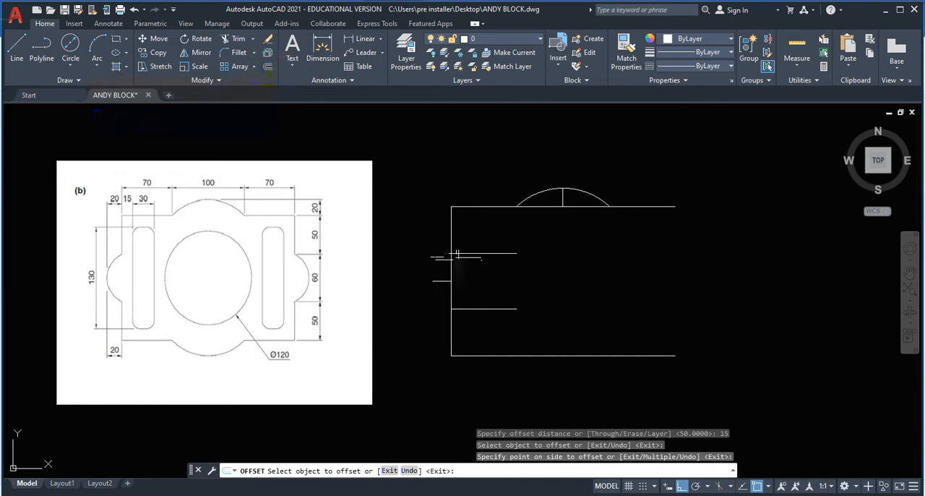
left_click(452, 258)
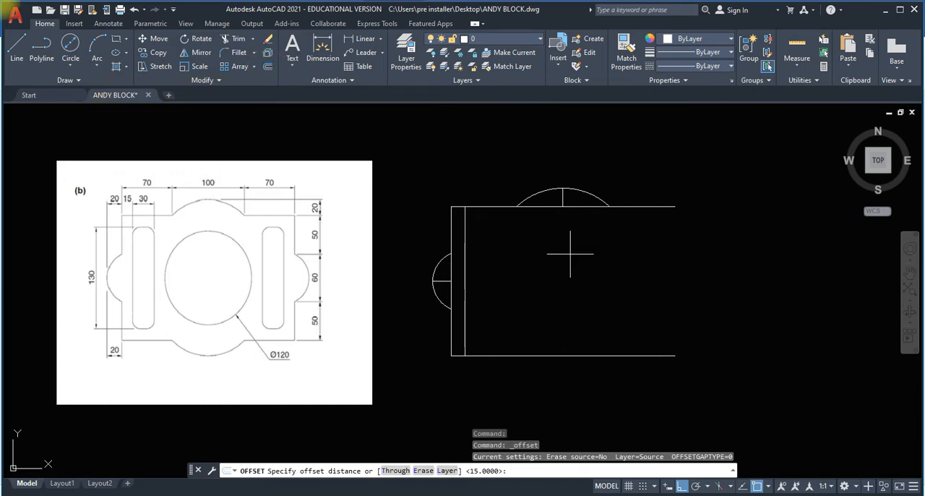
key("Return")
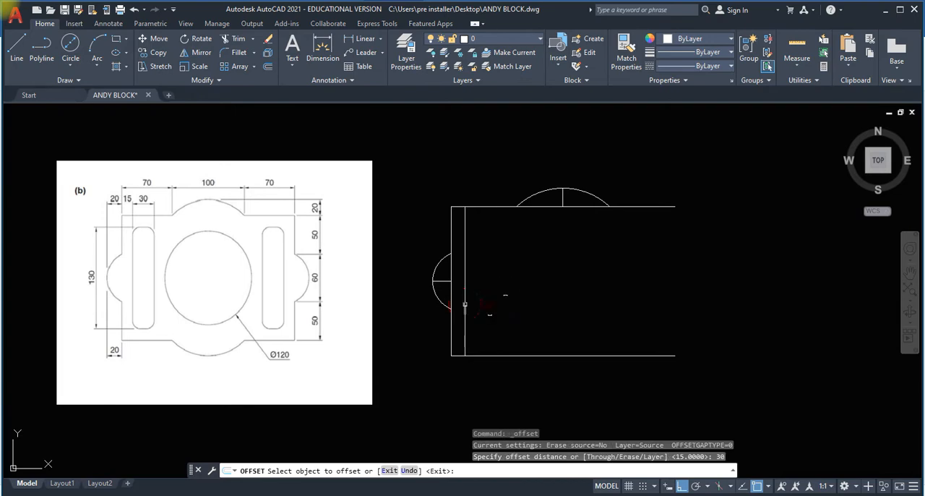
left_click(464, 300)
left_click(499, 304)
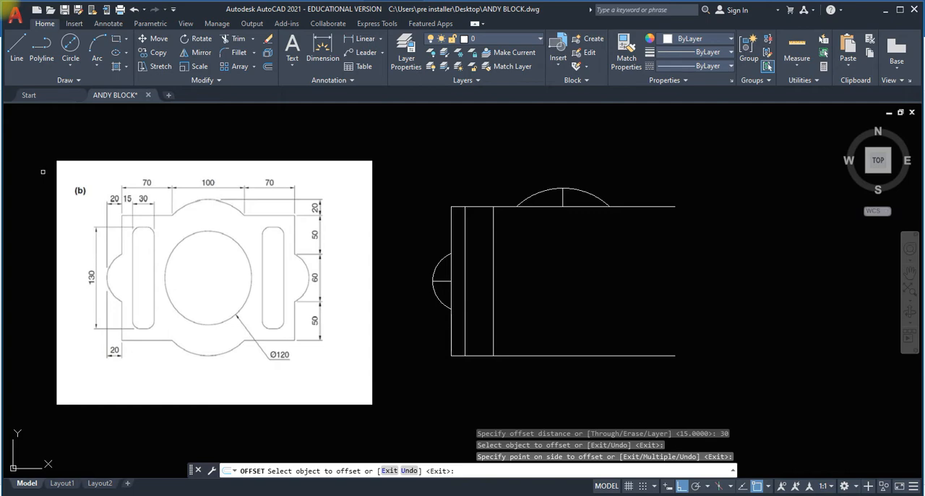
Draw a horizontal line joining the midpoints of the left slot's two vertical side lines.
left_click(23, 50)
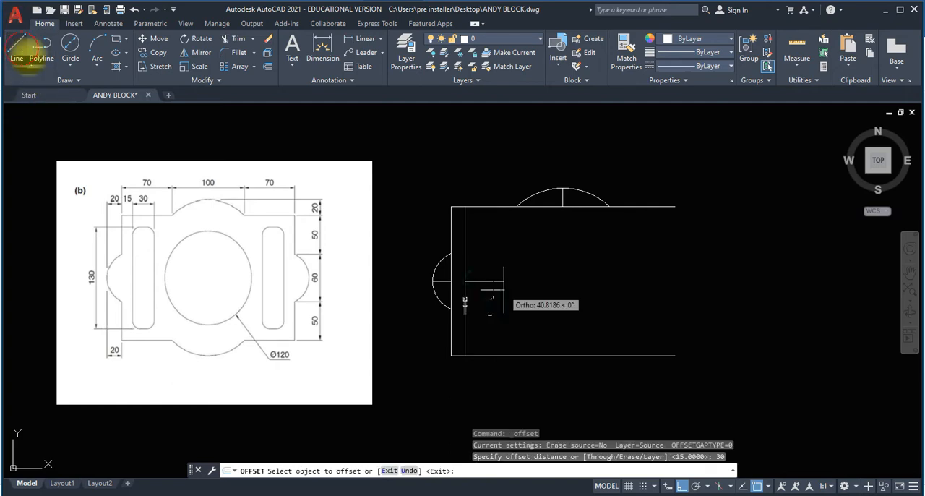
left_click(493, 282)
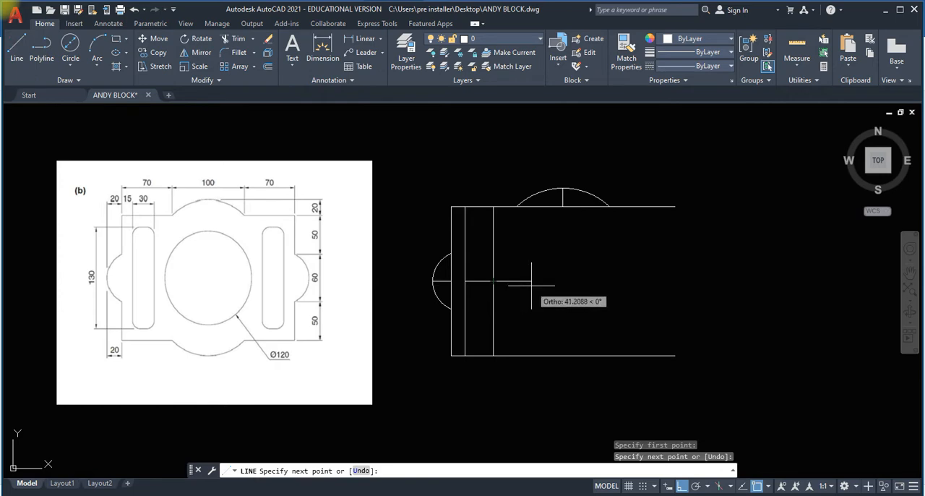
key("Return")
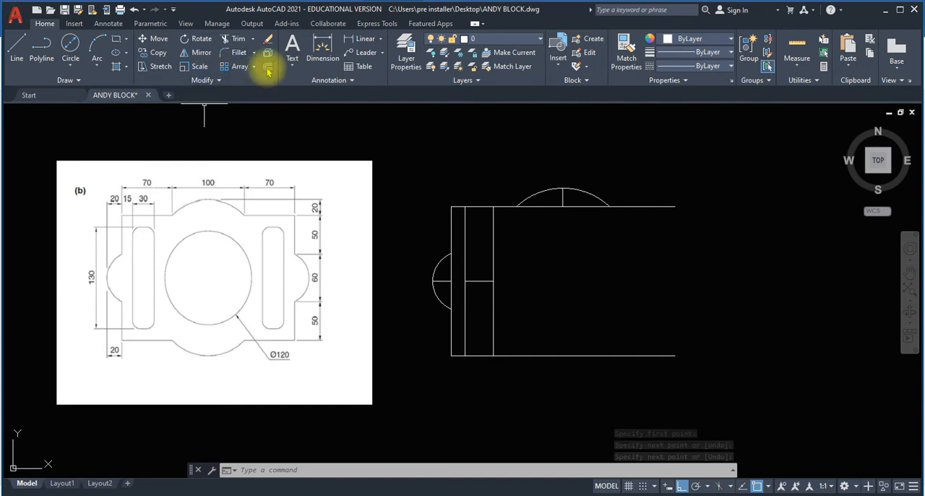
Offset the slot's horizontal midline 65 upward and 65 downward to form the slot's upper and lower ends.
left_click(265, 70)
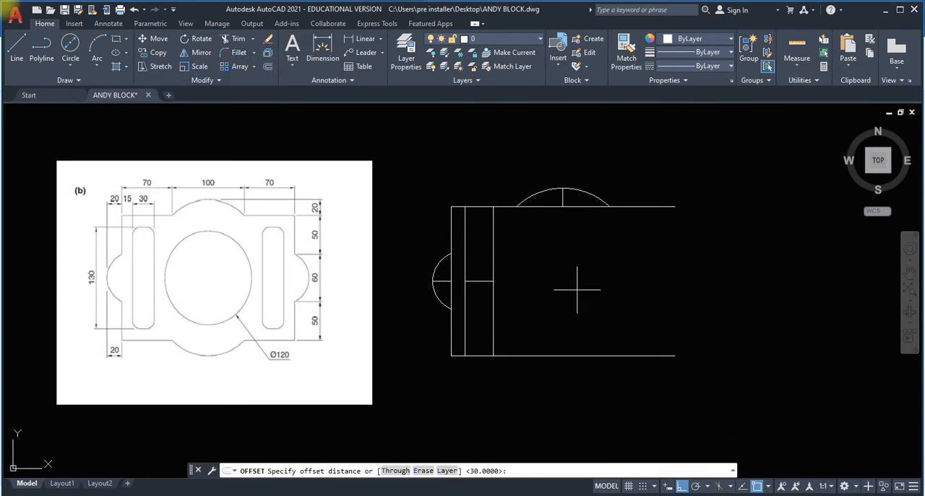
type("6")
key("Return")
key("Return")
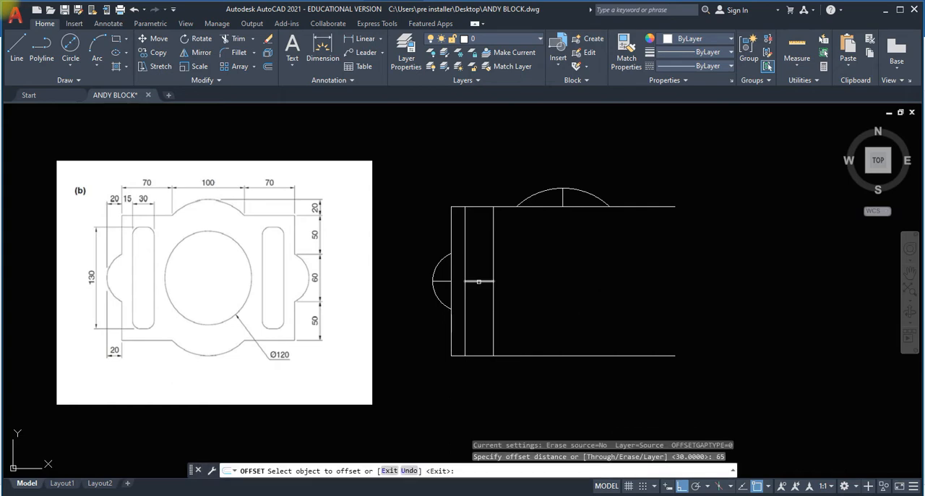
left_click(479, 281)
left_click(487, 266)
left_click(487, 281)
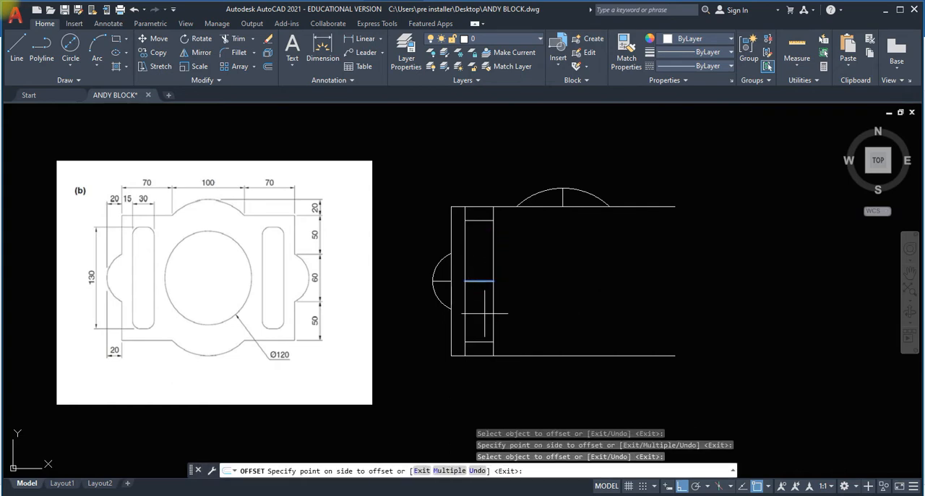
left_click(483, 326)
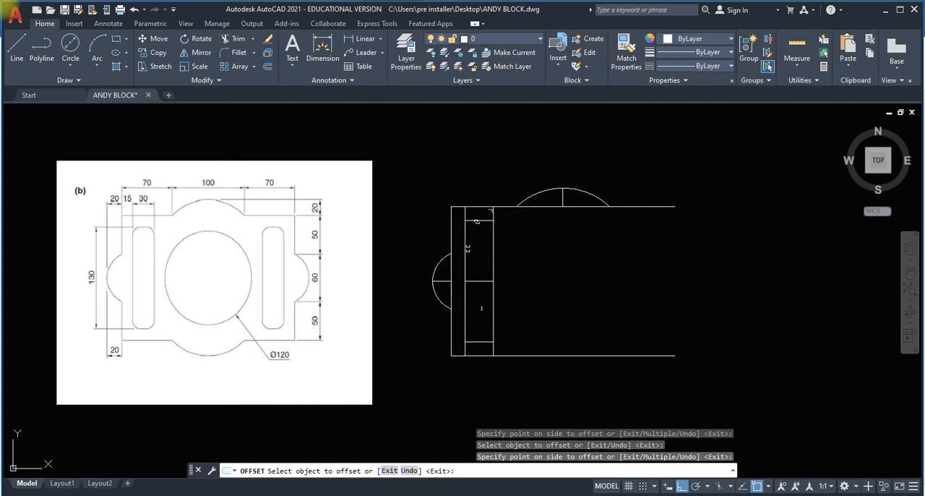
Fillet the upper left corner of the left slot with a radius of 5.
scroll(473, 217, "up", 2)
scroll(474, 213, "down", 2)
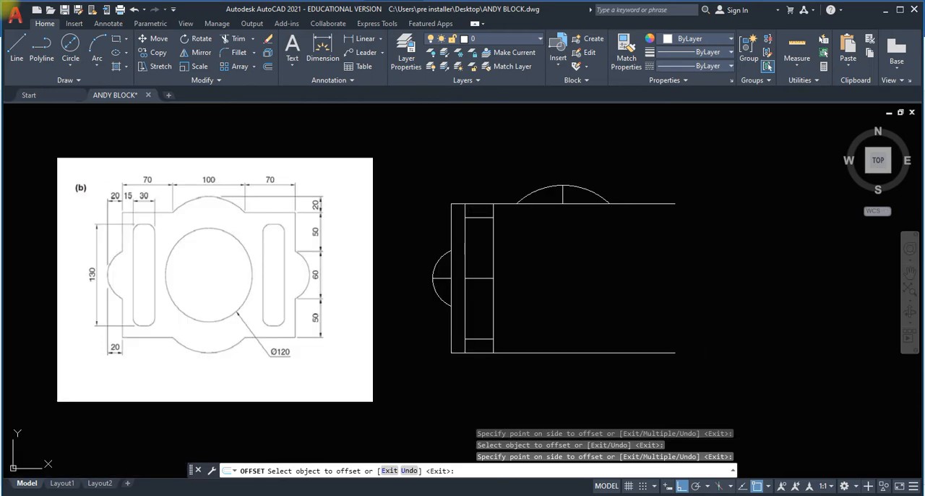
scroll(119, 231, "up", 2)
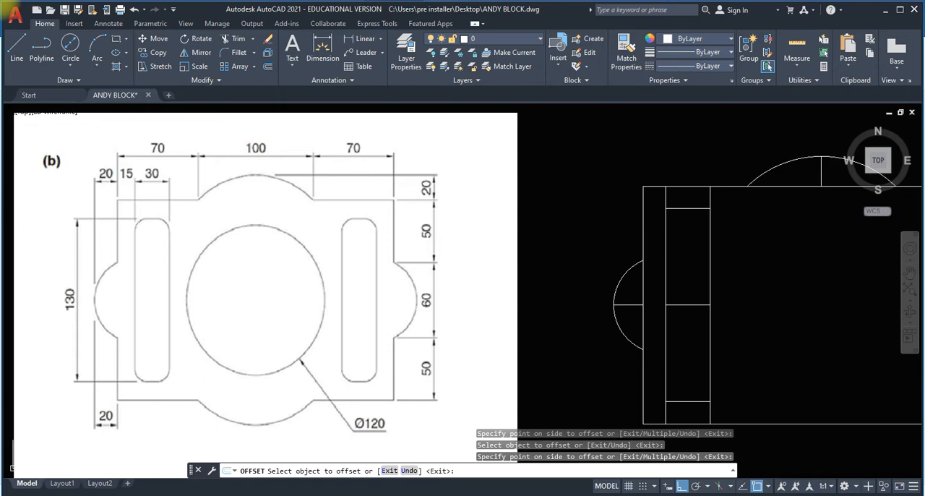
left_click(238, 53)
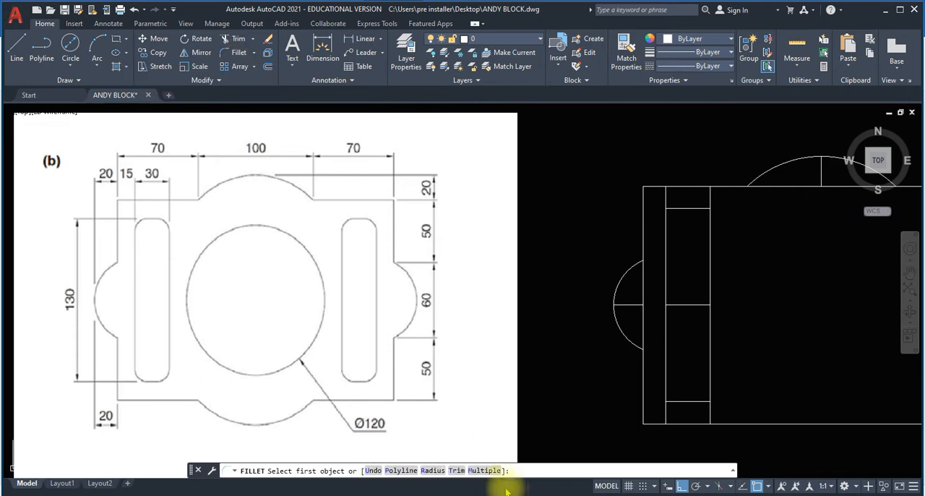
type("R")
key("Return")
type("5")
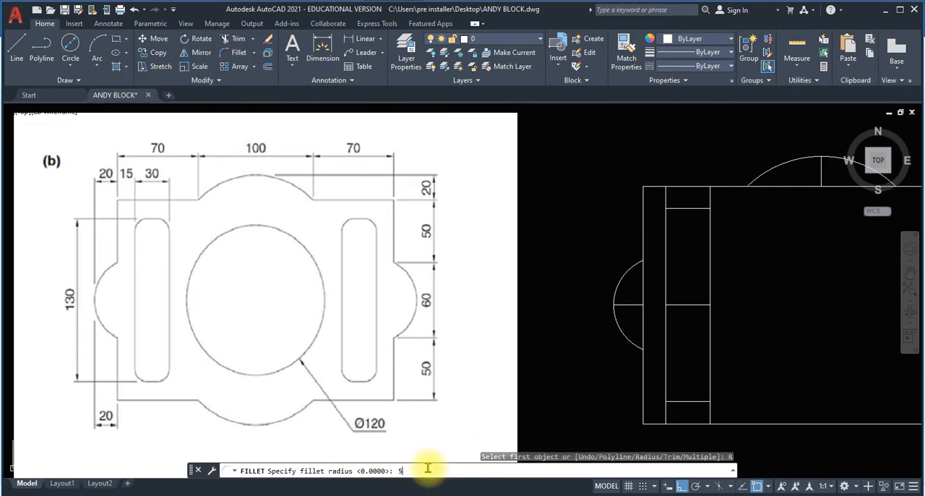
key("Return")
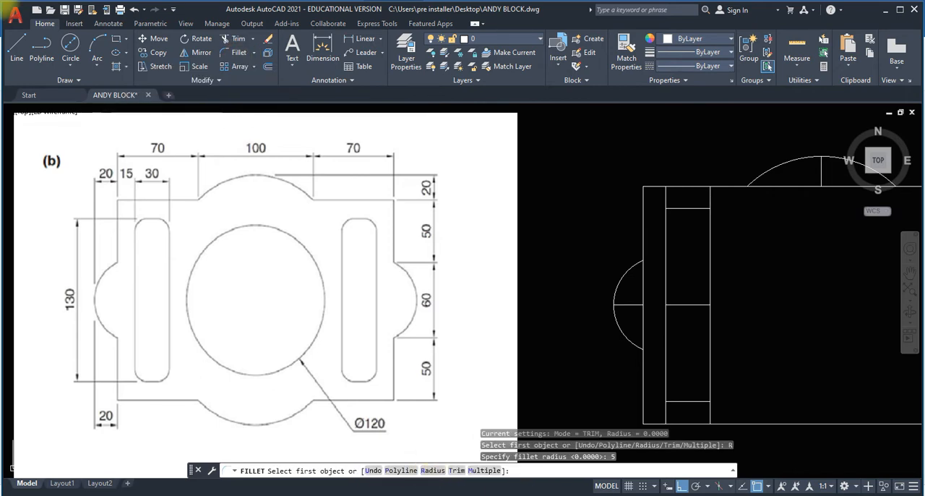
left_click(665, 221)
left_click(674, 208)
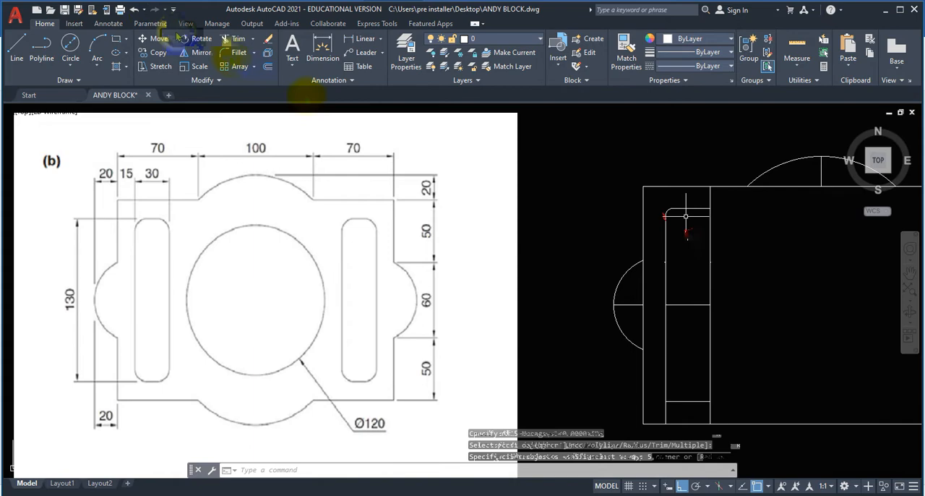
Undo the last fillet and fillet the left slot's upper left corner with a radius of 10.
left_click(135, 10)
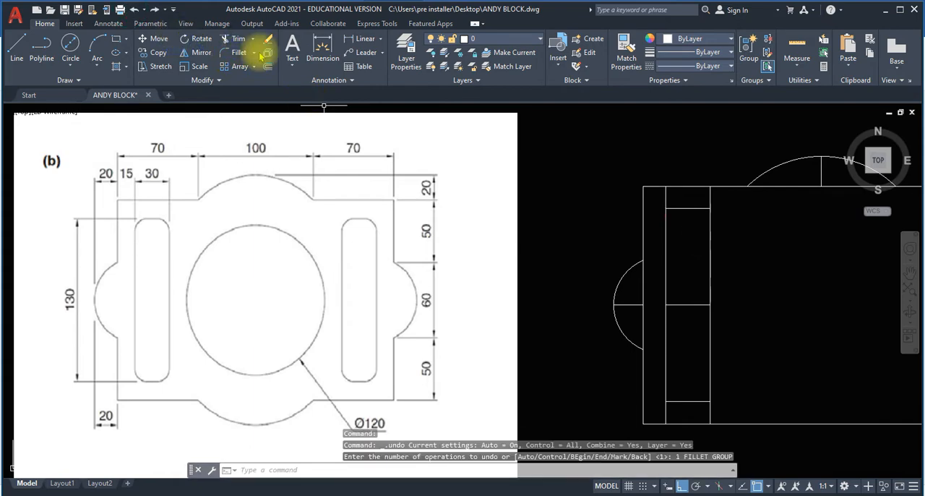
left_click(230, 58)
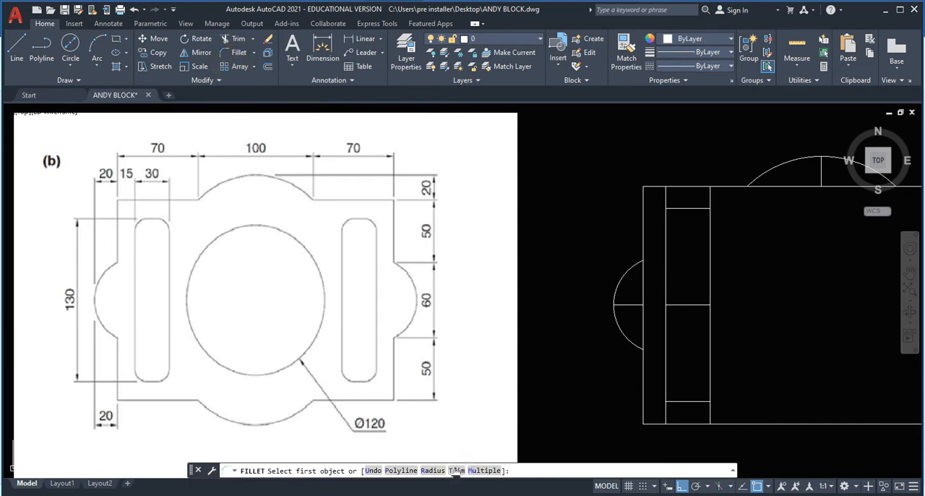
left_click(431, 470)
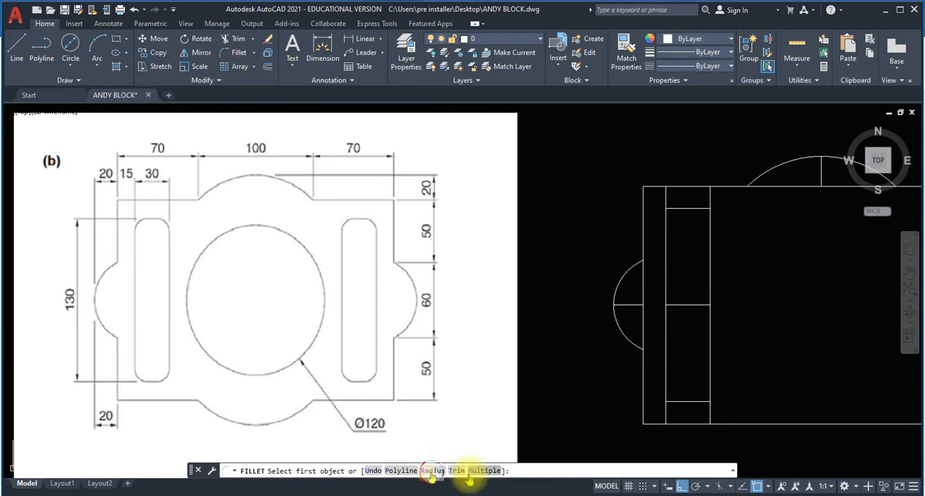
type("10")
key("Return")
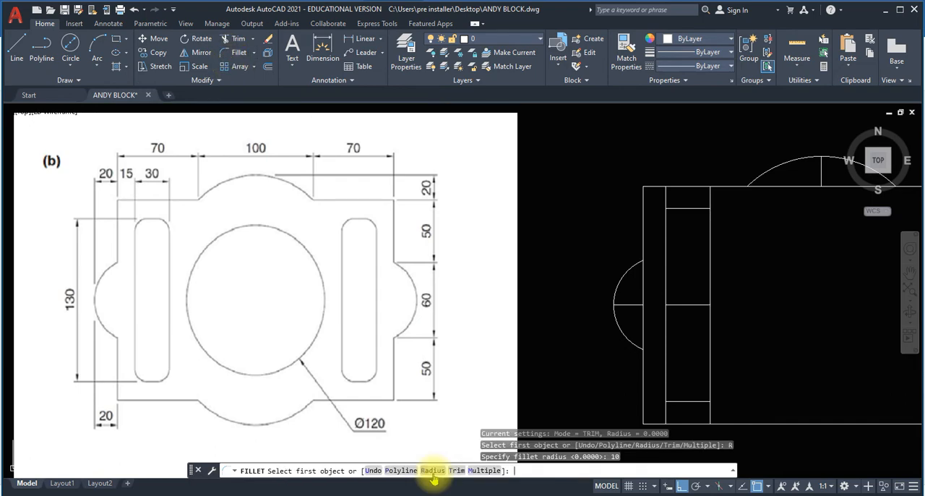
left_click(665, 221)
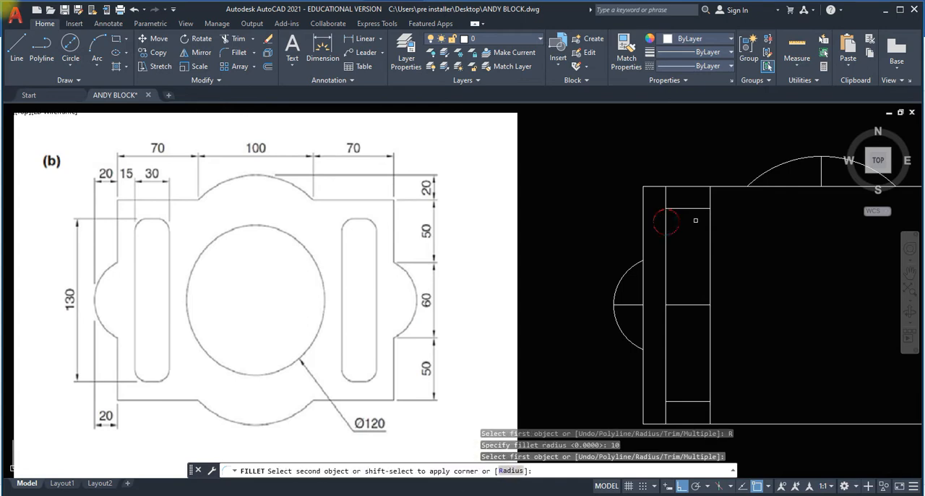
left_click(677, 208)
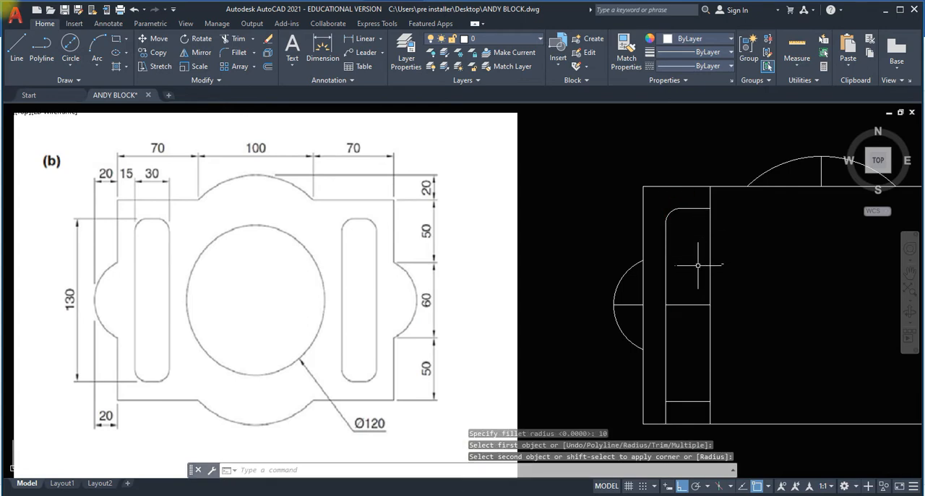
Fillet the left slot's upper right, lower right and lower left corners with the same radius of 10.
key("Return")
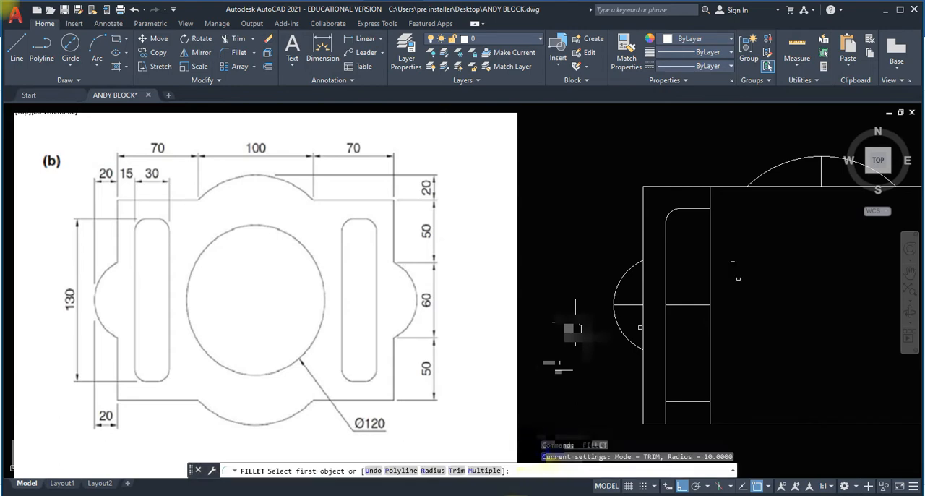
left_click(711, 227)
left_click(701, 210)
key("Return")
left_click(713, 285)
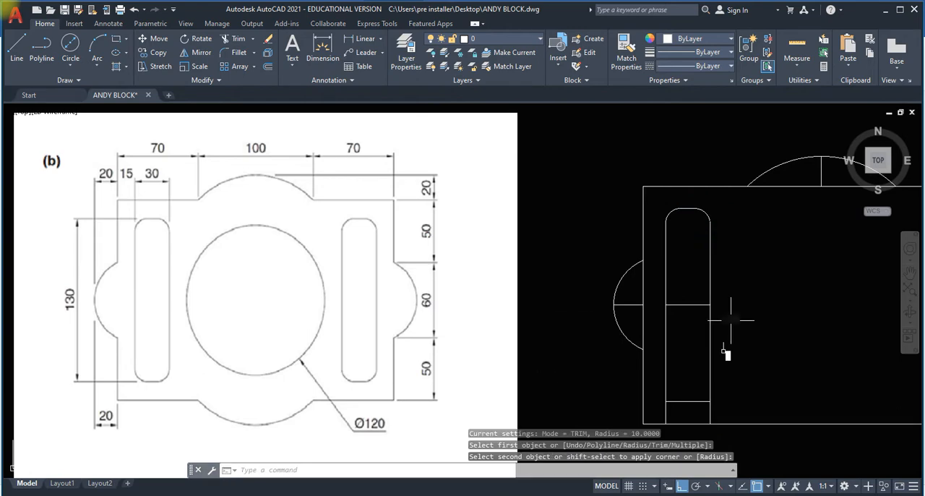
left_click(700, 401)
key("Return")
left_click(671, 401)
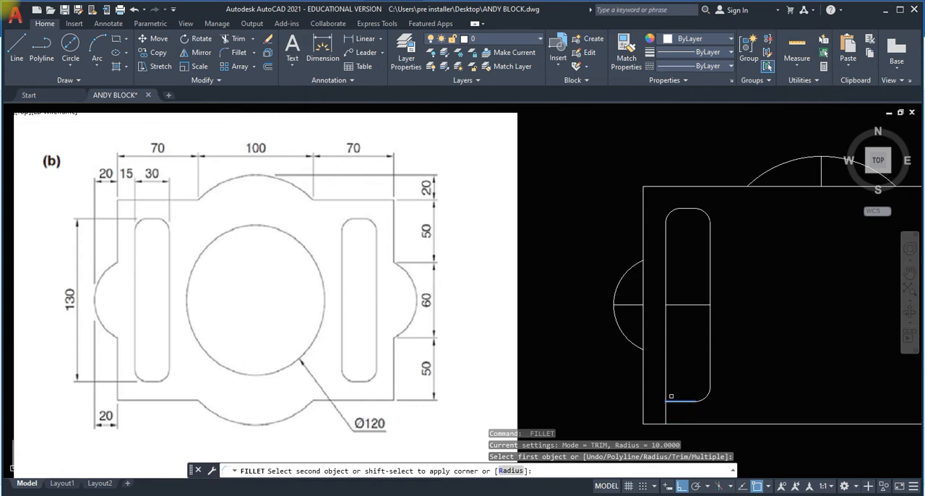
left_click(665, 392)
key("Return")
Draw a vertical centreline from the top of the upper arc down to the midpoint of the part's bottom edge.
scroll(737, 368, "down", 2)
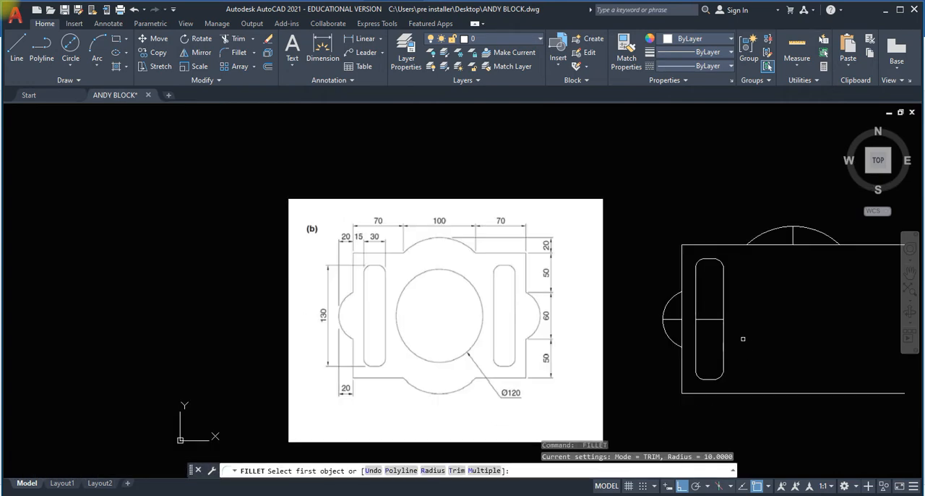
middle_click_drag(701, 337, 648, 355)
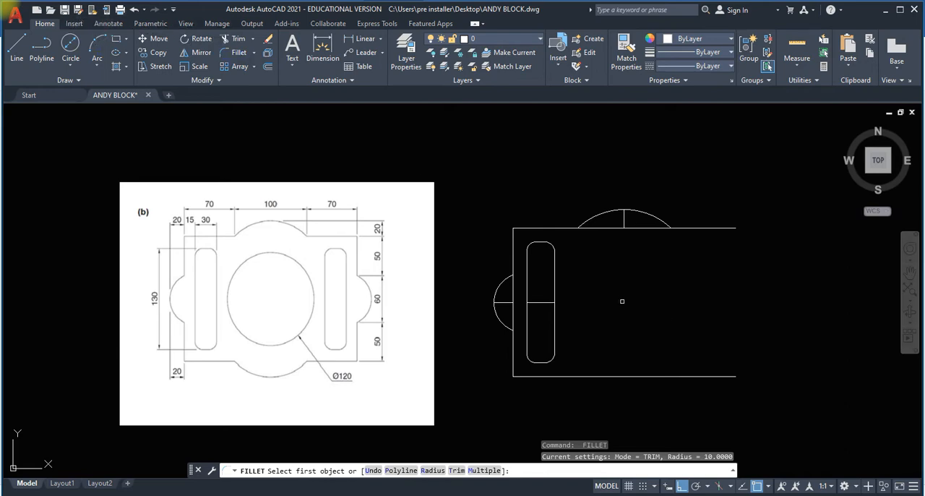
left_click(17, 47)
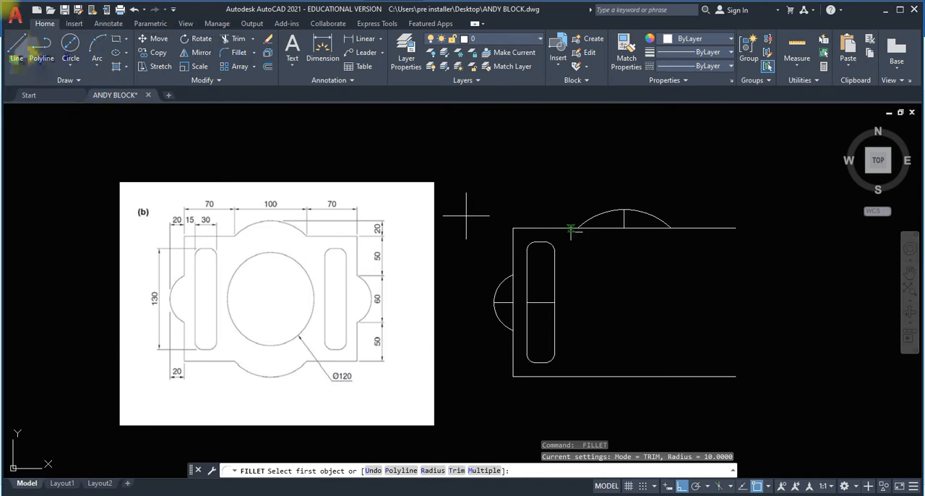
left_click(624, 210)
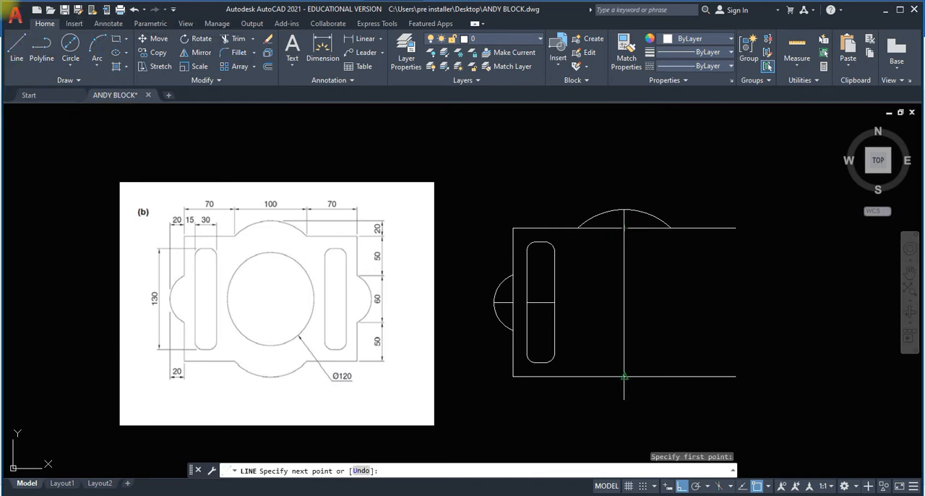
left_click(624, 377)
key("Escape")
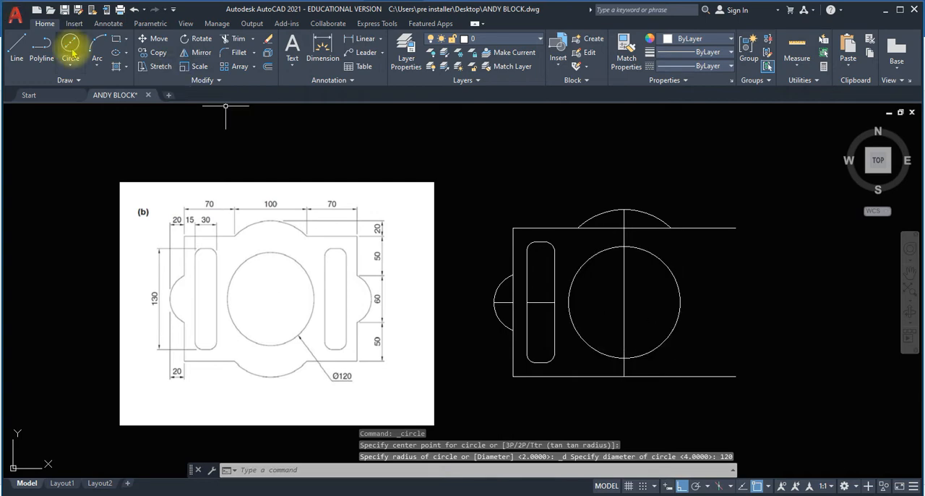
Trim the edges and construction lines inside the left and upper arcs, the slot's horizontal midline, and the centreline above the circle.
left_click(232, 38)
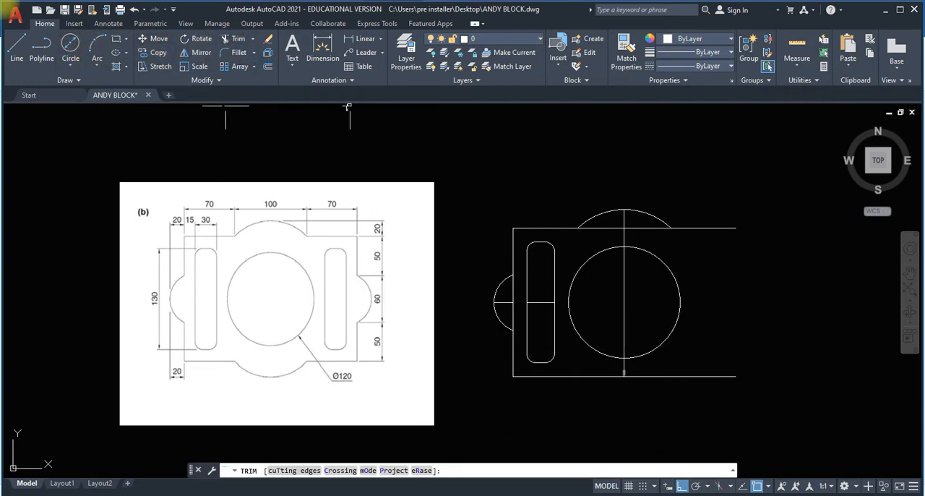
left_click(707, 374)
left_click(511, 310)
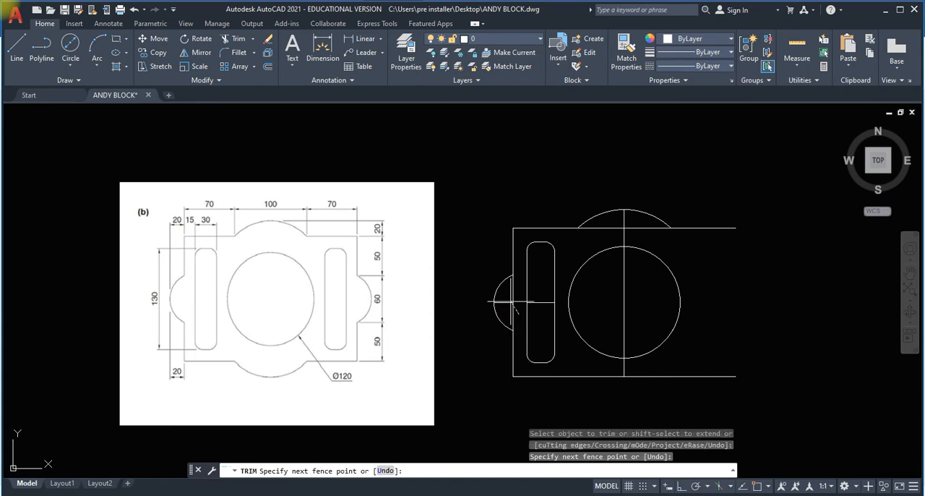
left_click(510, 299)
left_click(513, 293)
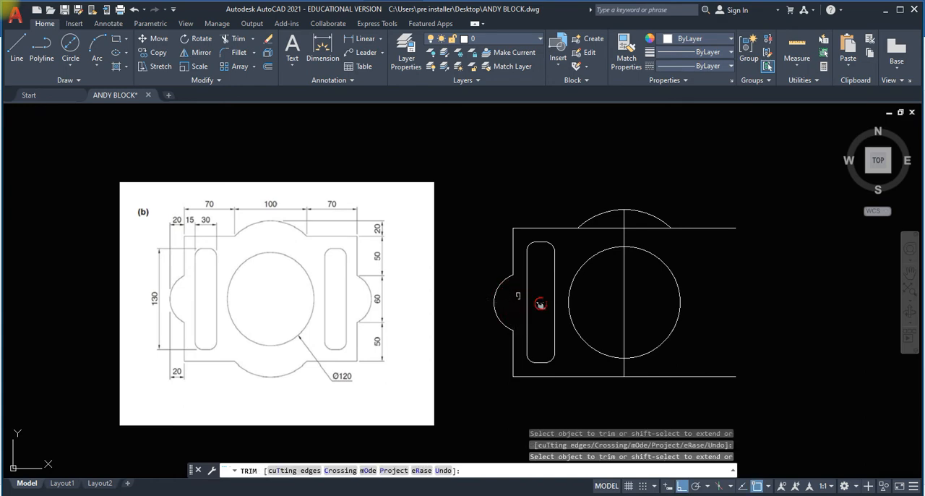
left_click(540, 303)
left_click(604, 228)
left_click(626, 237)
left_click(644, 225)
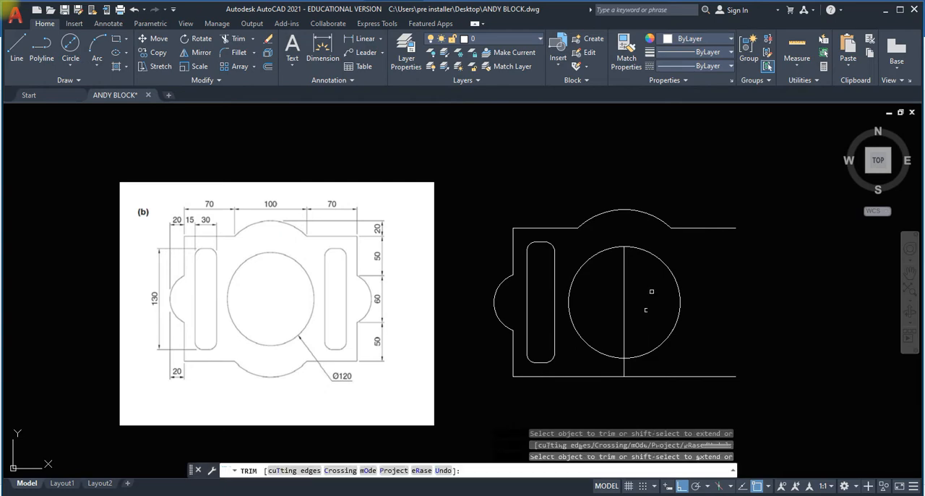
key("Escape")
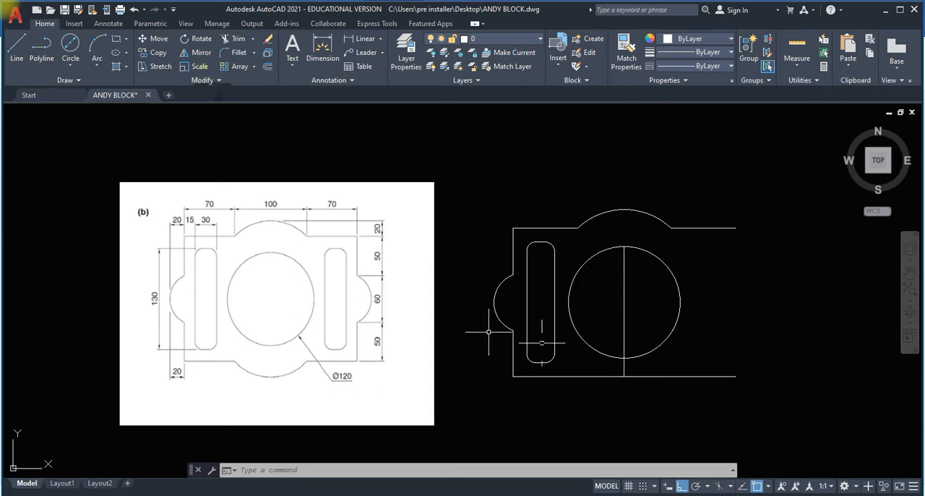
Mirror the left side edges, left arc and filleted slot about the vertical centreline, keeping the source objects.
left_click(193, 53)
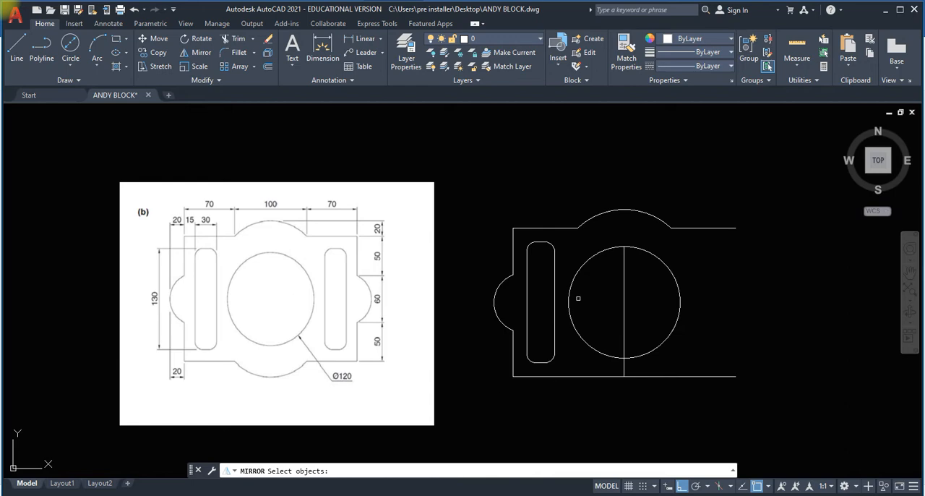
left_click(479, 234)
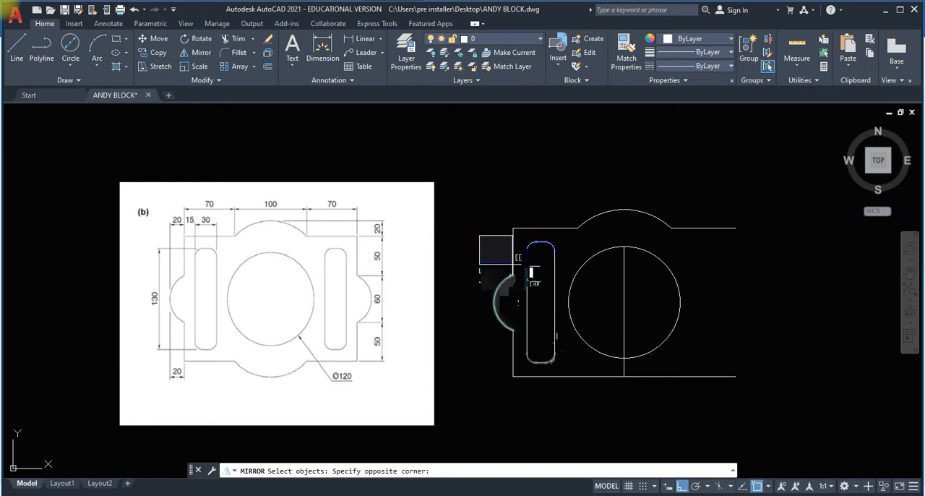
left_click(547, 357)
left_click(512, 353)
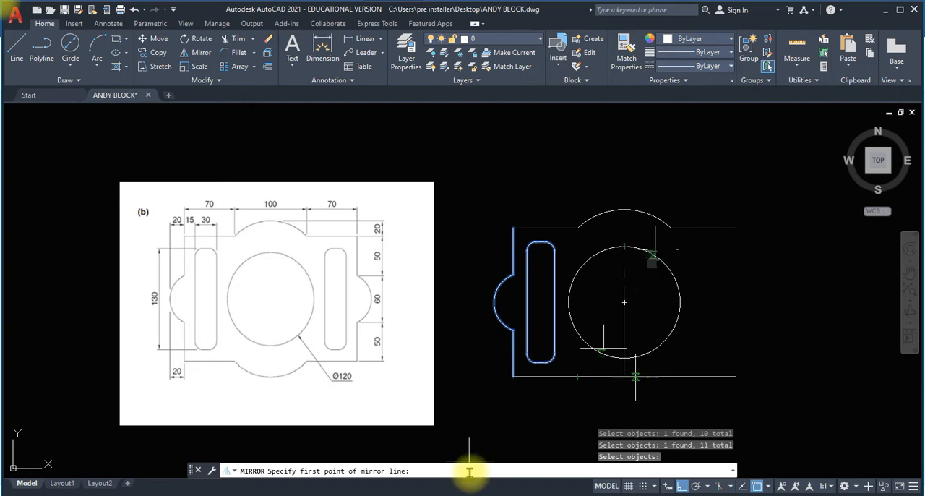
left_click(624, 247)
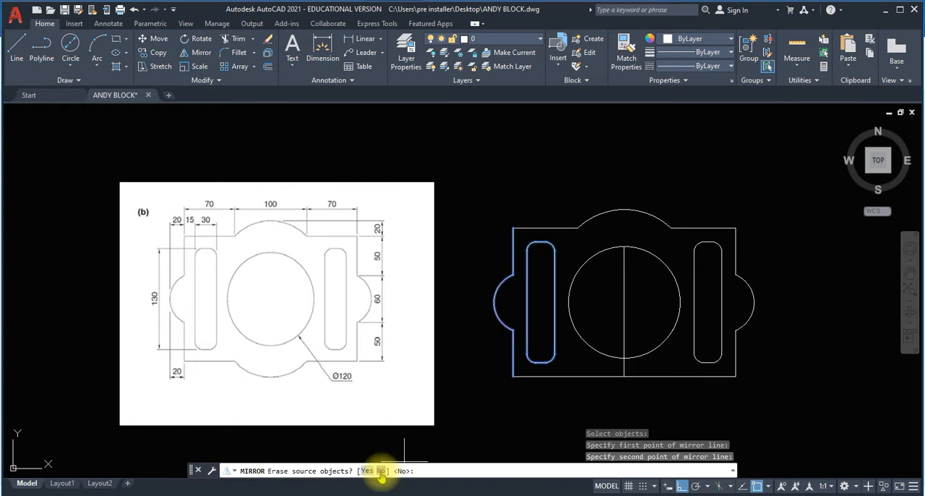
left_click(380, 471)
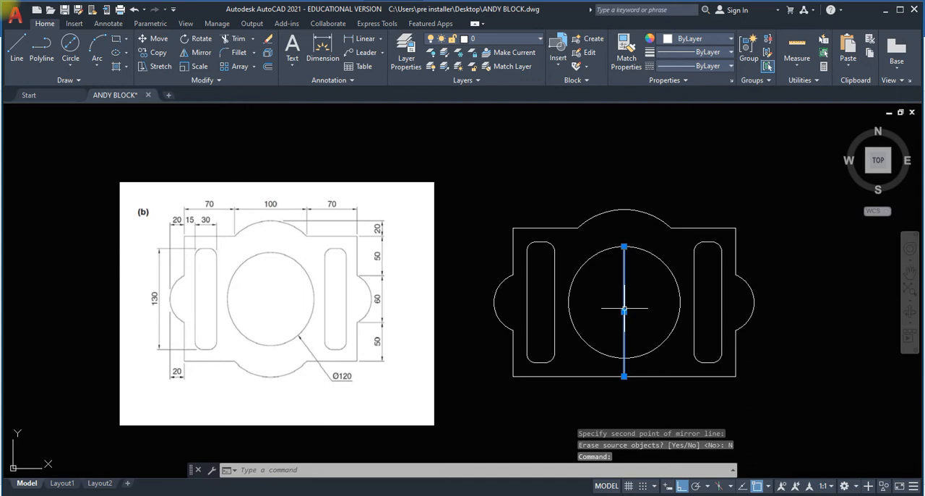
Delete the vertical centreline and the middle segment of the part's bottom edge.
key("Delete")
left_click(620, 376)
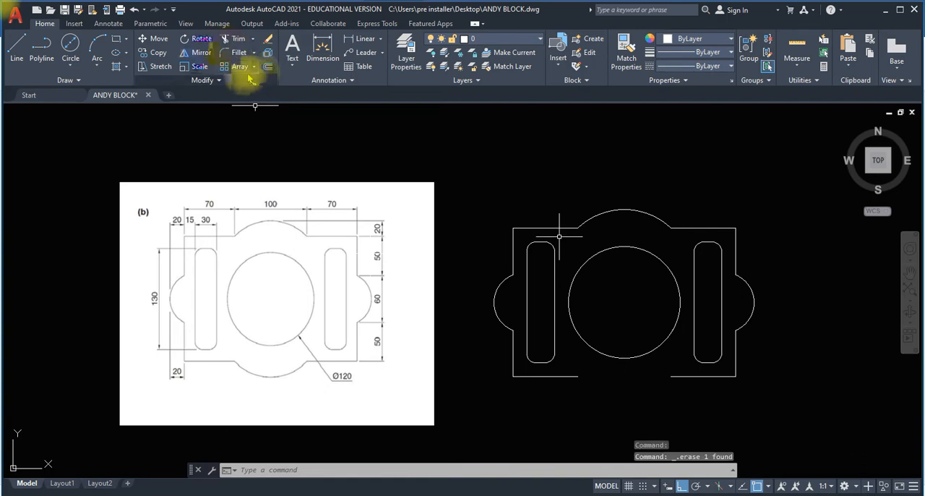
Mirror the upper arc about the horizontal axis through the slots' midpoints to close the bottom edge, keeping the source arc.
left_click(201, 53)
left_click(632, 209)
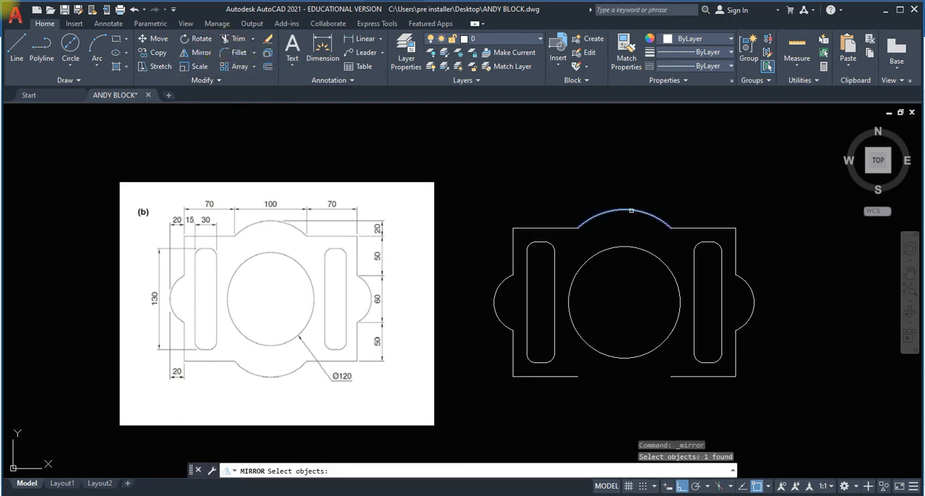
key("Return")
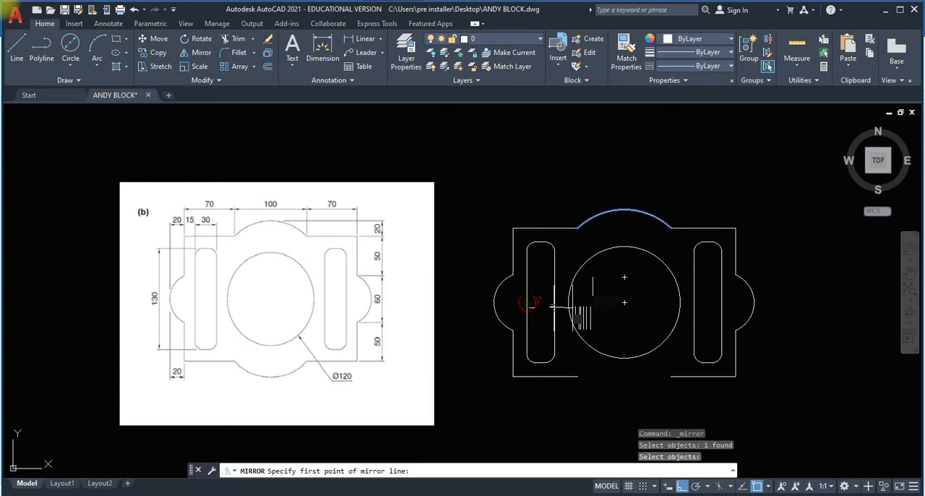
left_click(532, 302)
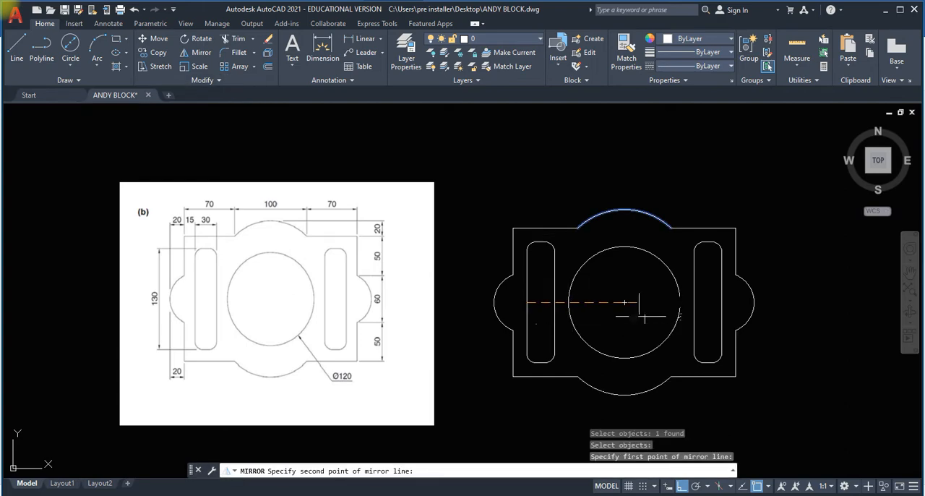
left_click(725, 302)
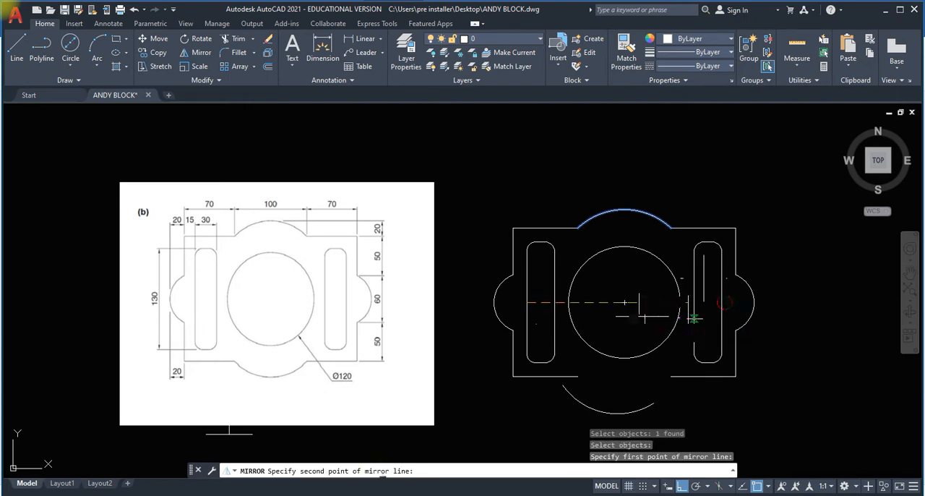
left_click(692, 318)
type("N")
key("Return")
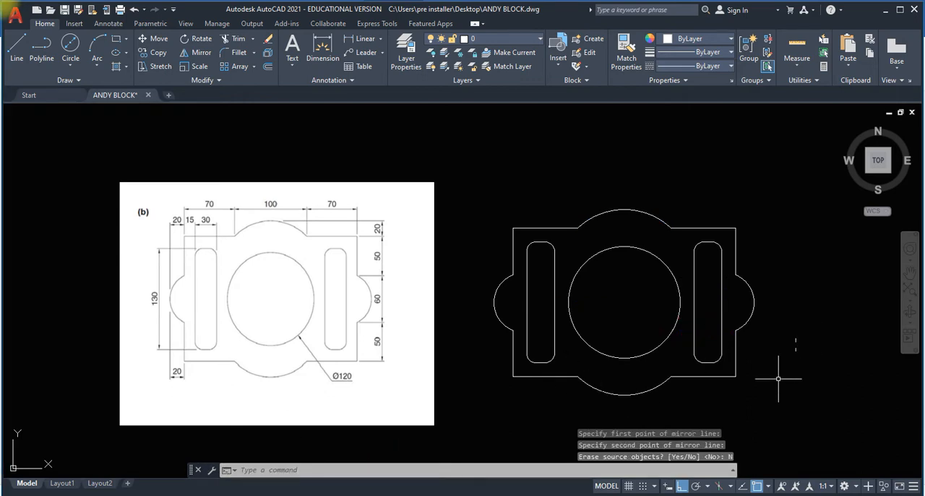
scroll(778, 378, "up", 1)
scroll(786, 333, "down", 1)
left_click(474, 23)
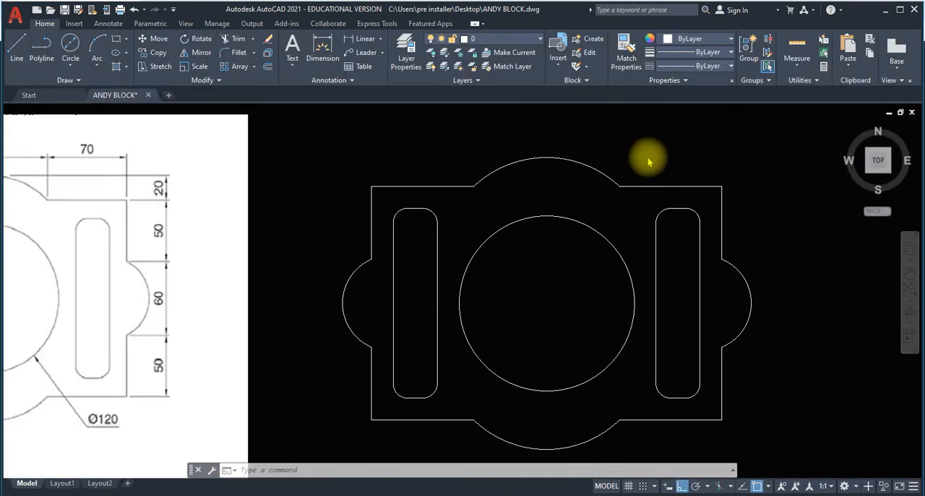
Draw a small, nearly square rectangle in the empty space above the finished part.
scroll(570, 265, "down", 4)
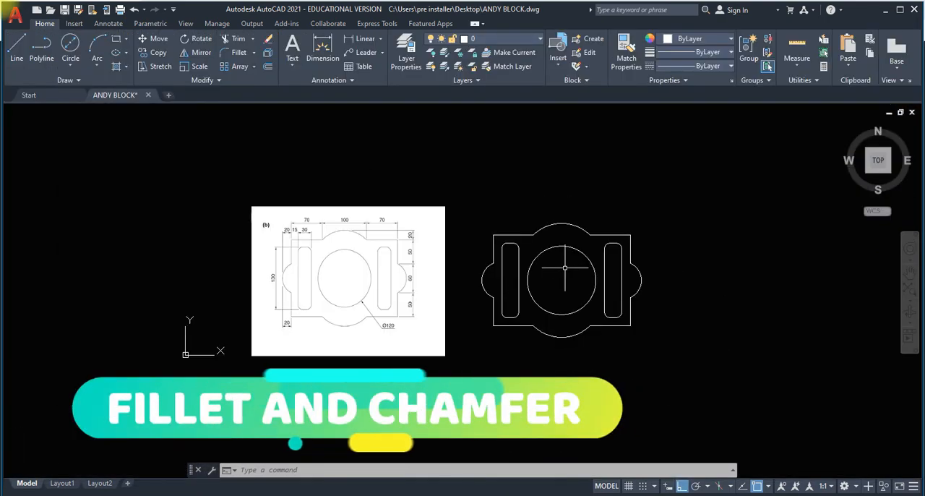
scroll(529, 176, "up", 2)
middle_click_drag(518, 189, 514, 200)
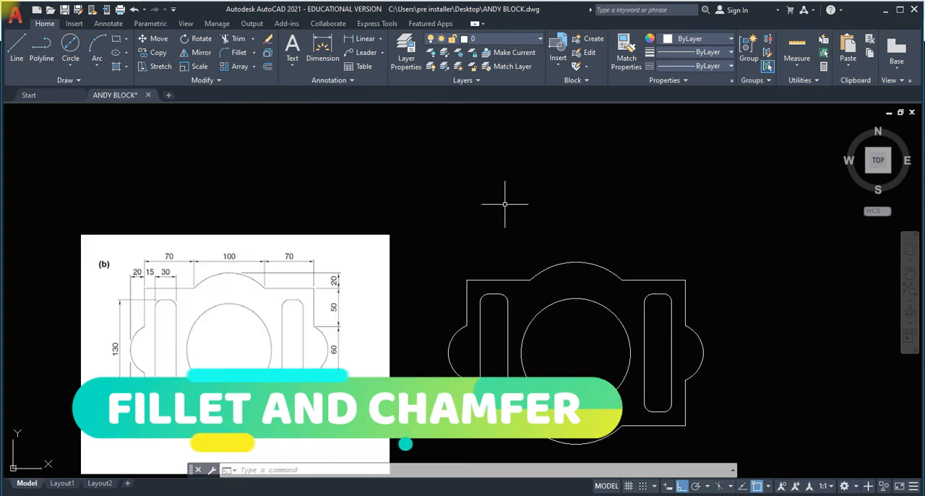
left_click(116, 39)
left_click(473, 161)
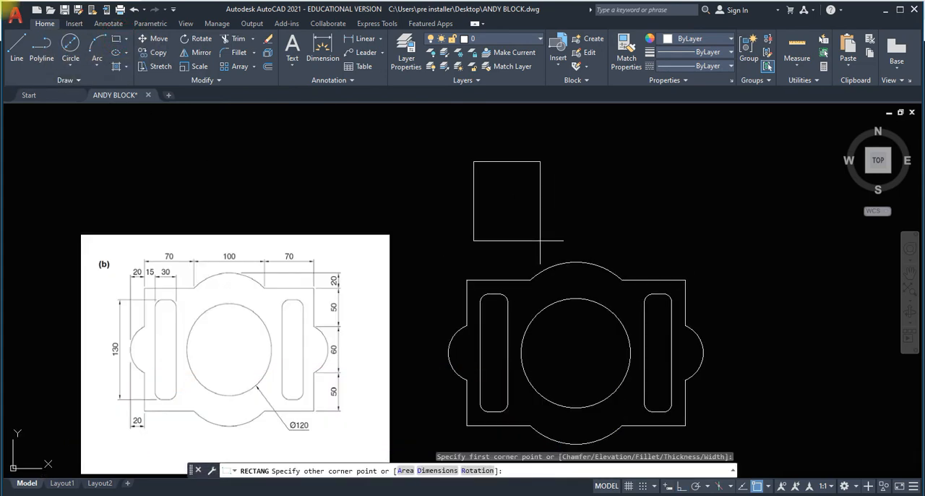
left_click(510, 195)
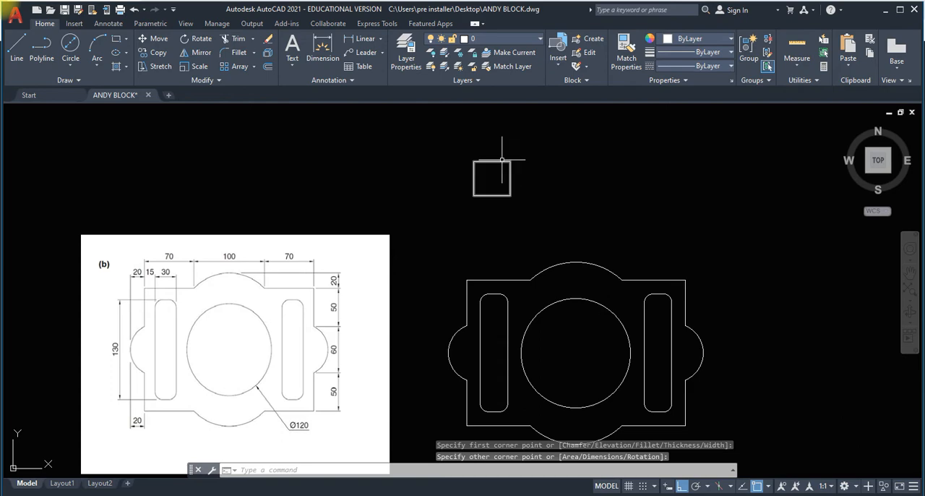
Fillet the upper-left corner of the practice rectangle with a radius of 20.
scroll(510, 195, "up", 8)
middle_click_drag(504, 194, 482, 254)
scroll(483, 264, "down", 2)
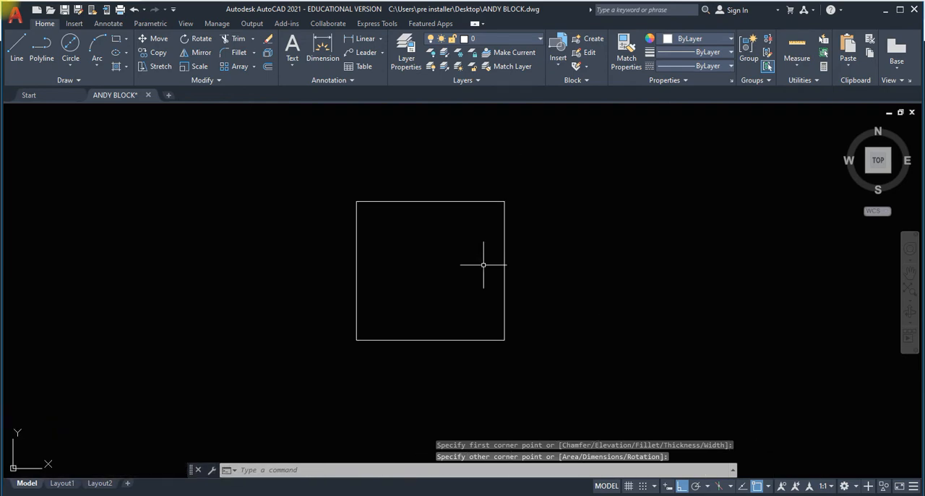
left_click(234, 61)
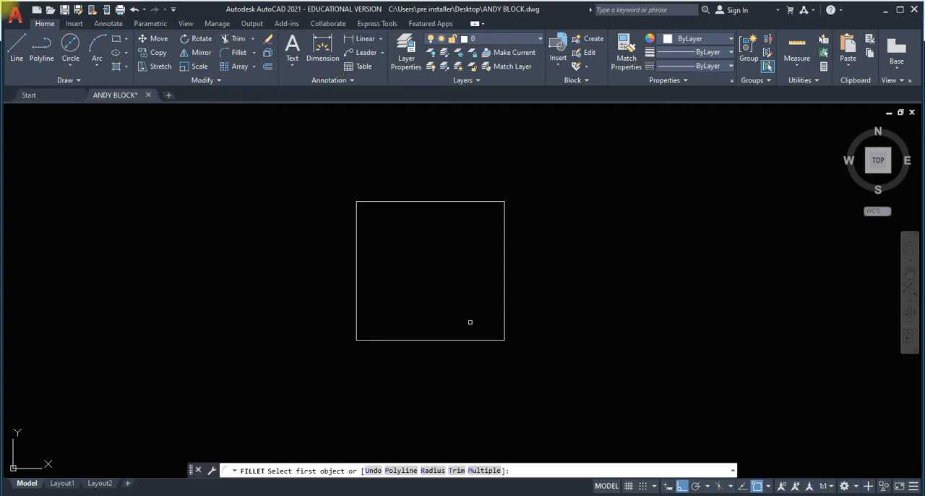
left_click(439, 470)
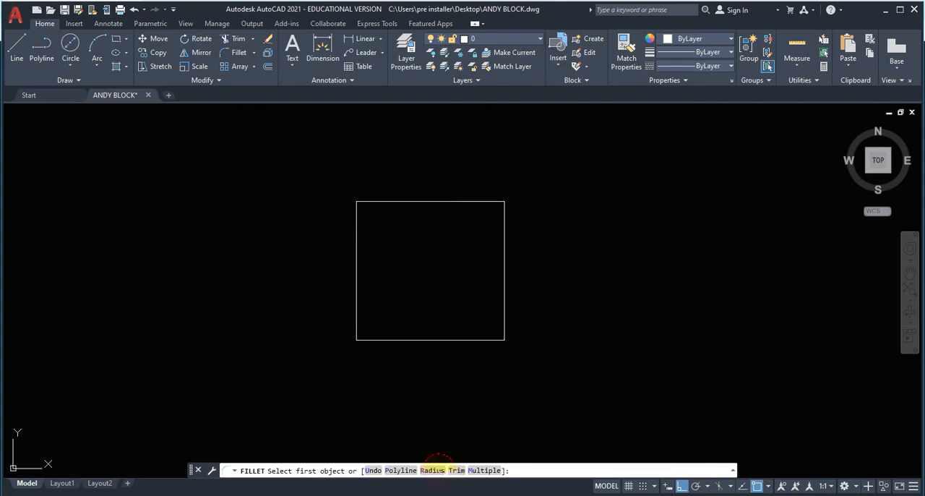
left_click(433, 471)
type("20")
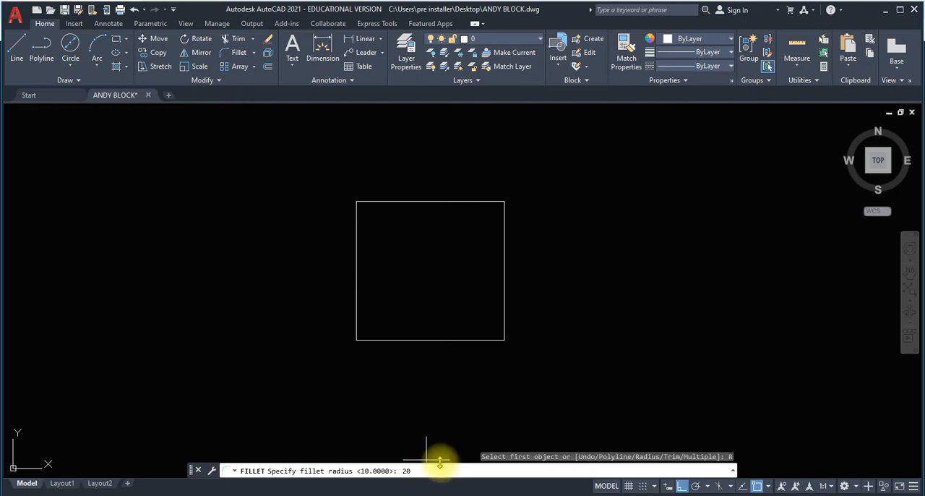
key("Return")
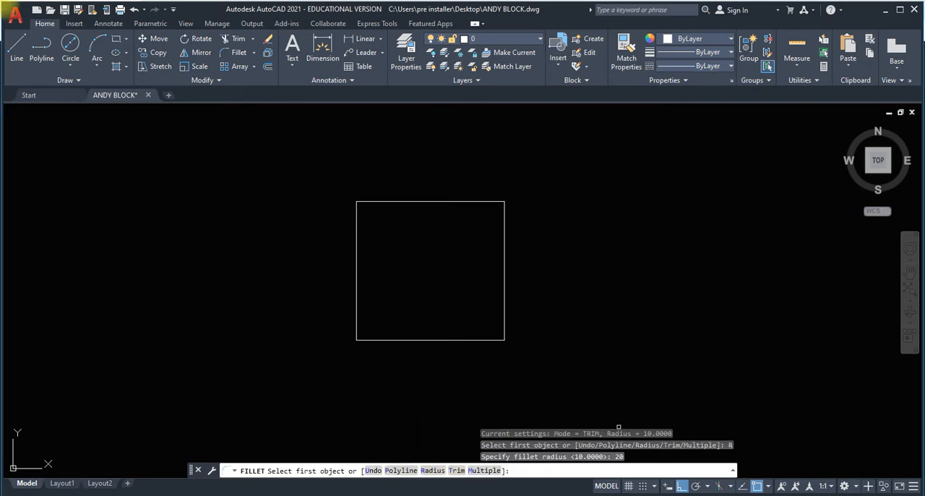
left_click(425, 473)
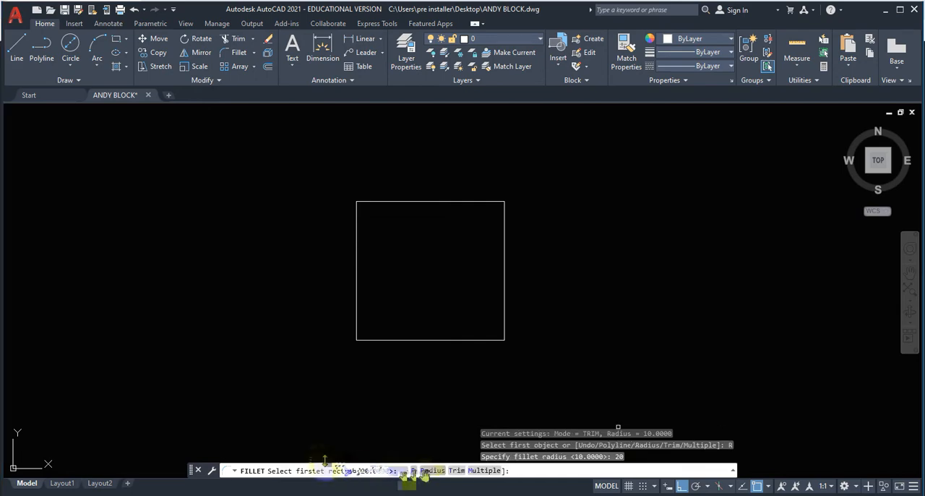
key("Return")
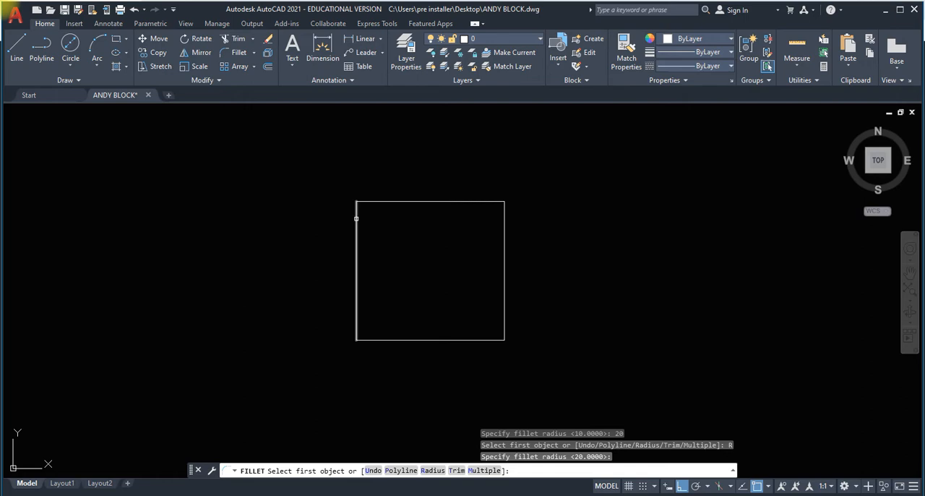
left_click(356, 219)
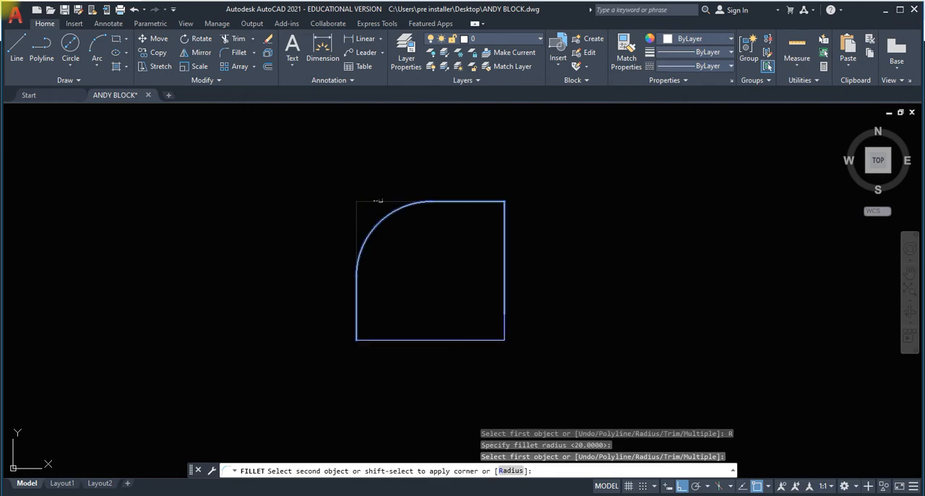
left_click(376, 201)
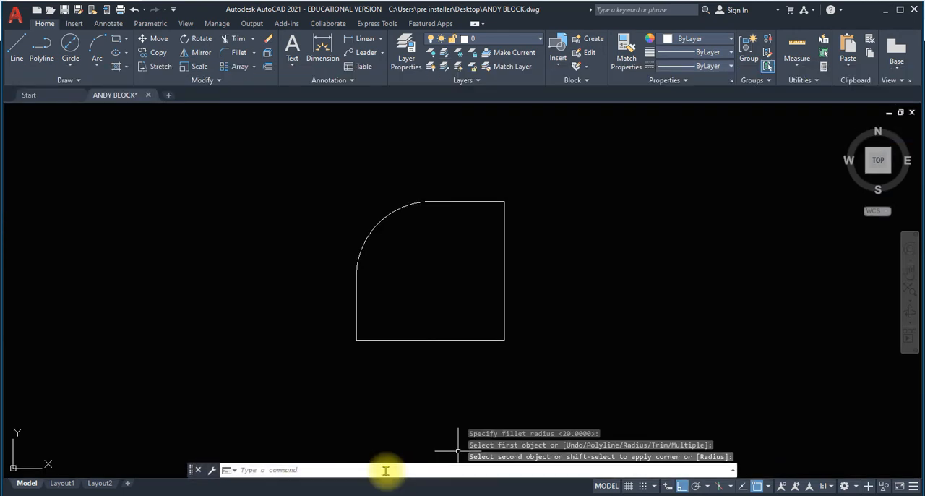
Try to fillet the rectangle's lower-right corner with the same radius of 20, and undo the fillets to restore its square corners.
key("Return")
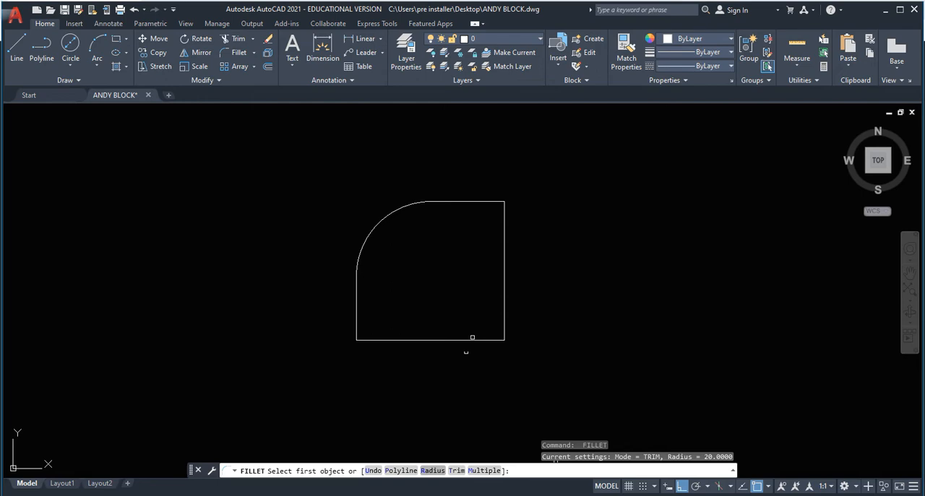
left_click(433, 470)
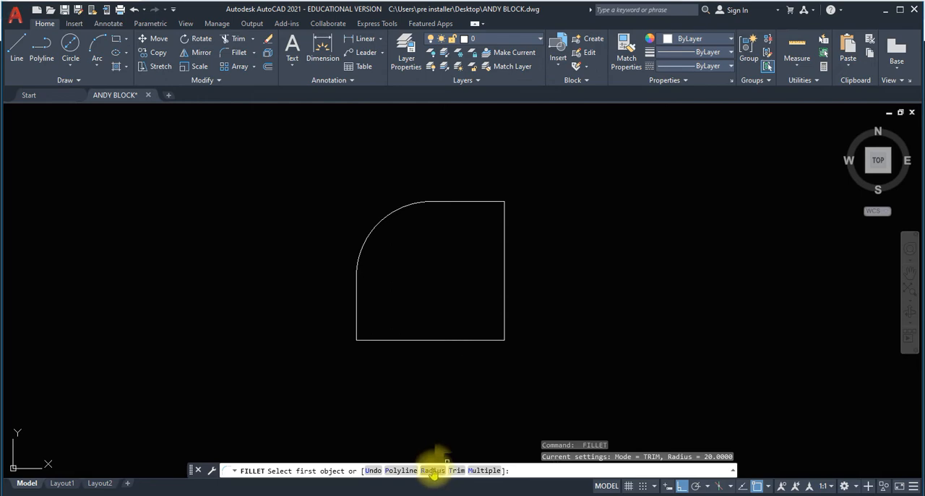
left_click(462, 339)
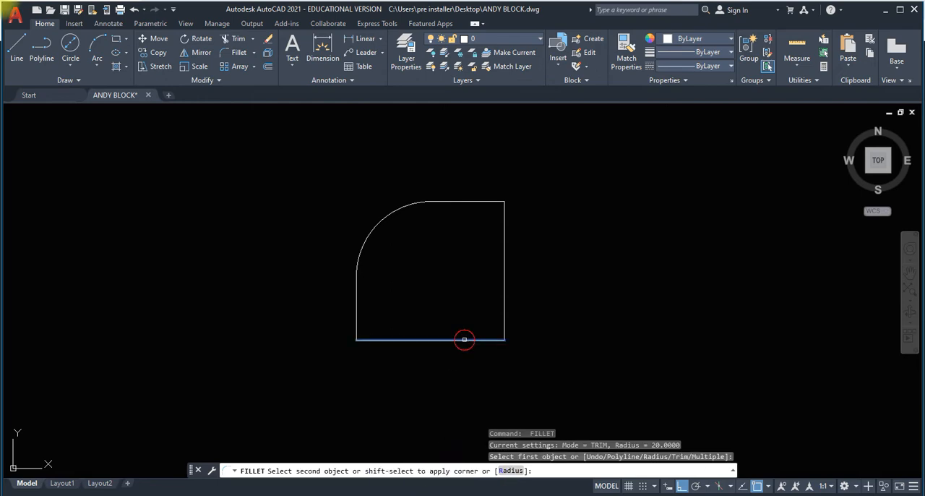
left_click(504, 311)
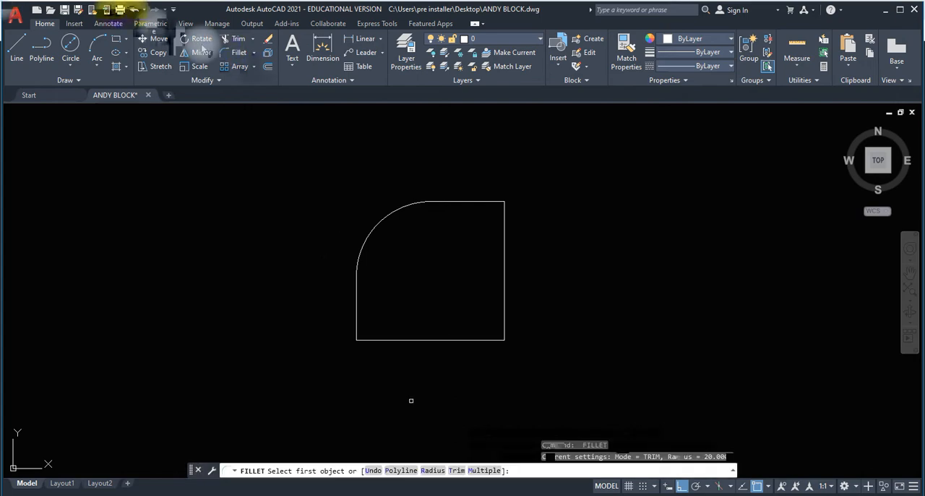
left_click(134, 10)
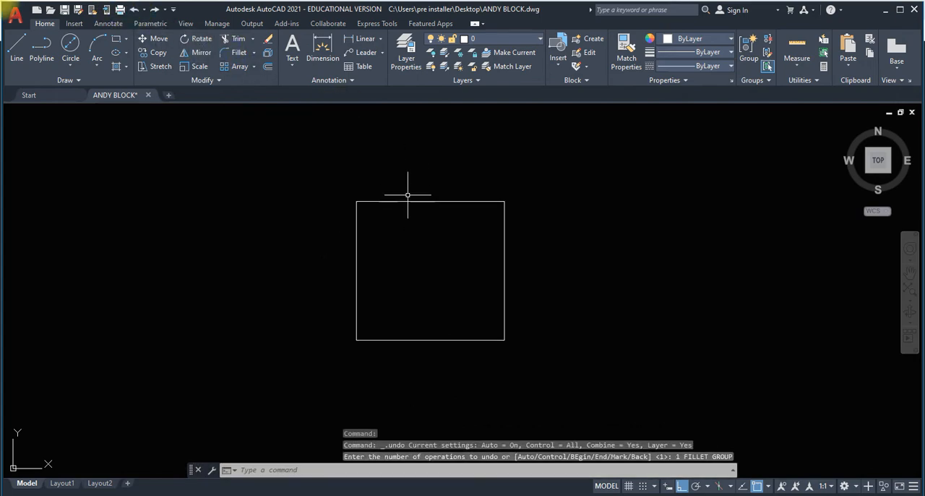
Chamfer the rectangle's upper-left corner with both chamfer distances set to 5.
scroll(407, 194, "up", 2)
scroll(423, 257, "down", 1)
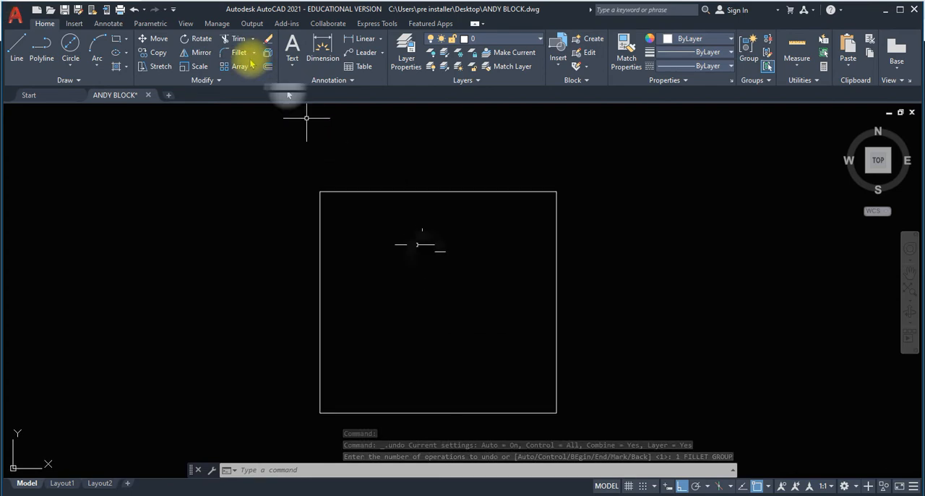
left_click(247, 58)
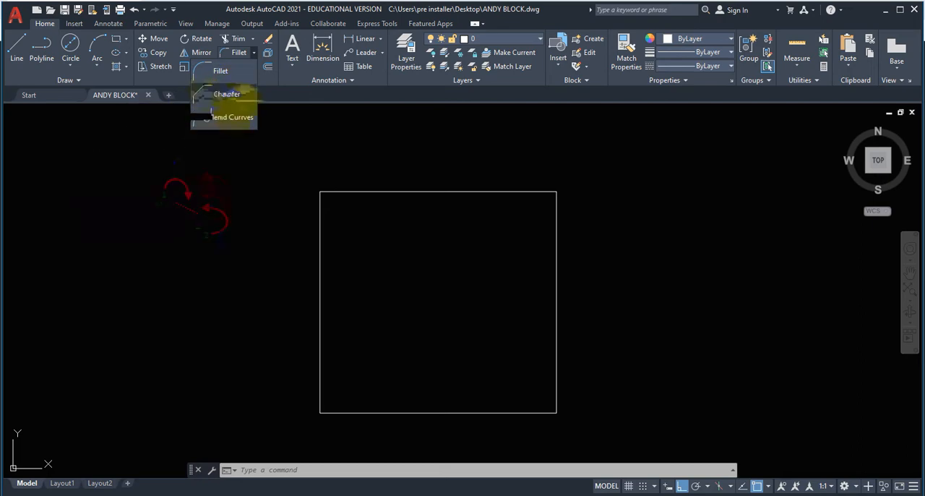
left_click(227, 94)
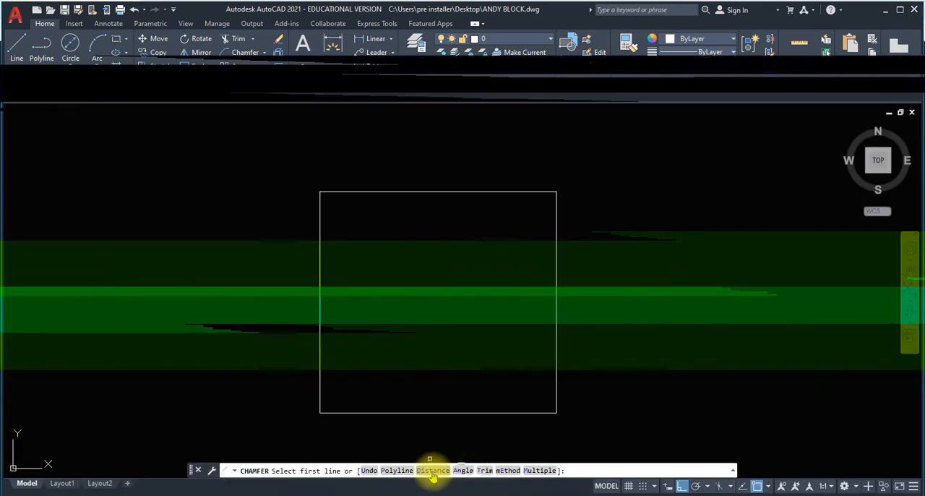
left_click(432, 471)
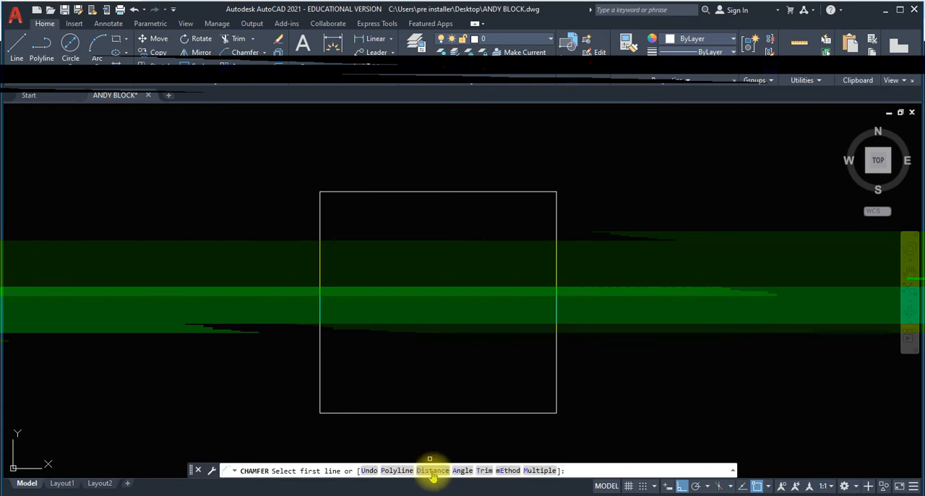
type("5")
key("Return")
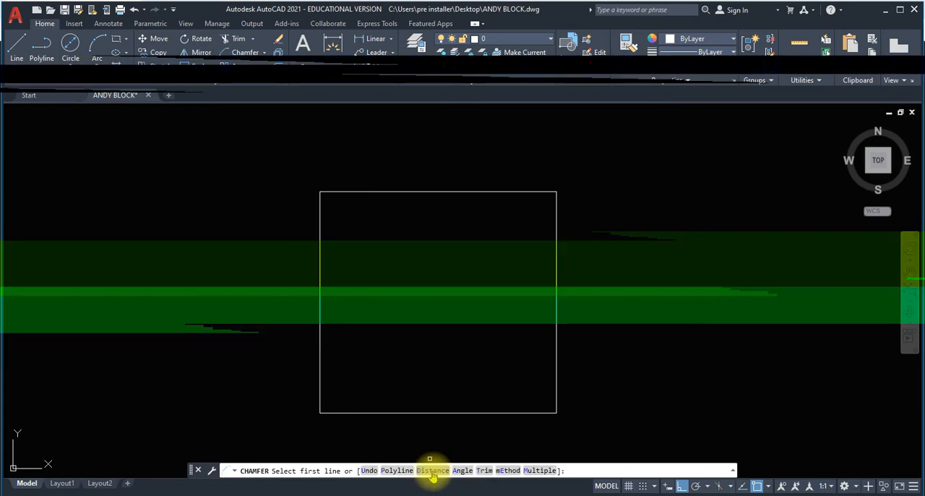
key("Return")
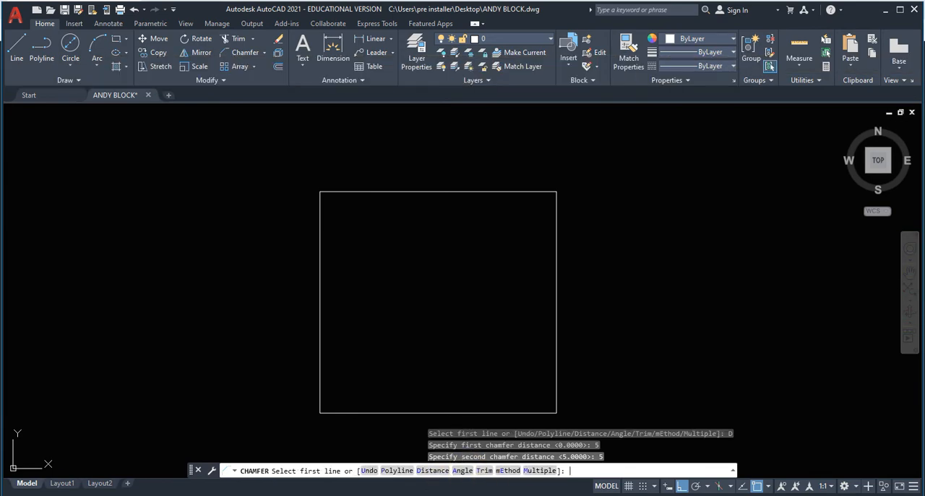
left_click(320, 217)
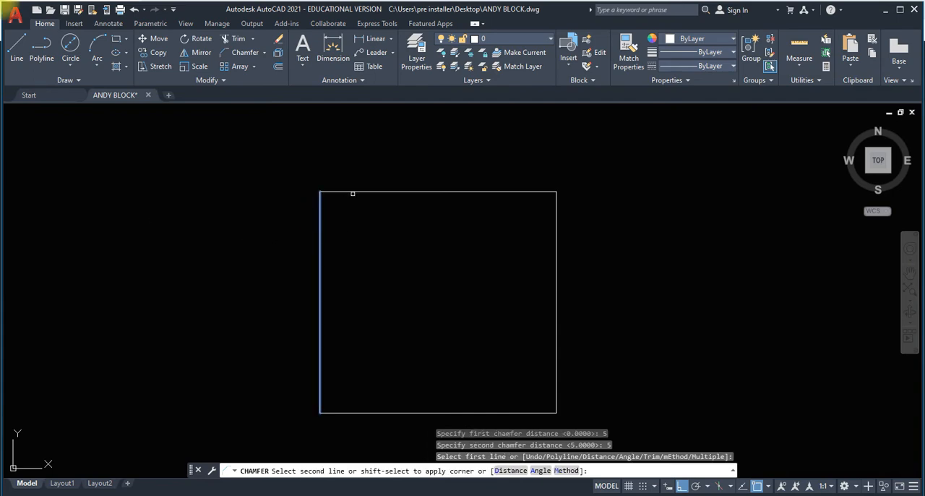
left_click(357, 191)
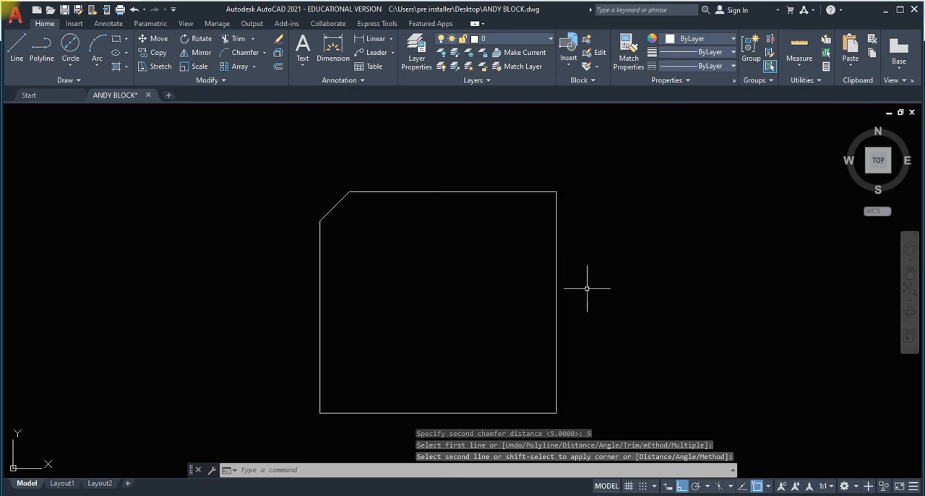
Chamfer the rectangle's upper-right corner with distances of 5 along the top edge and 10 along the right edge.
left_click(255, 55)
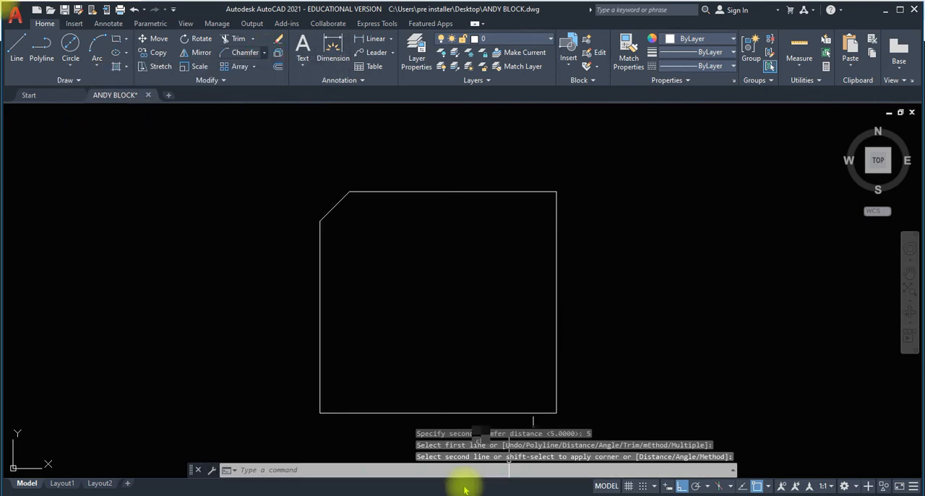
key("Return")
left_click(432, 470)
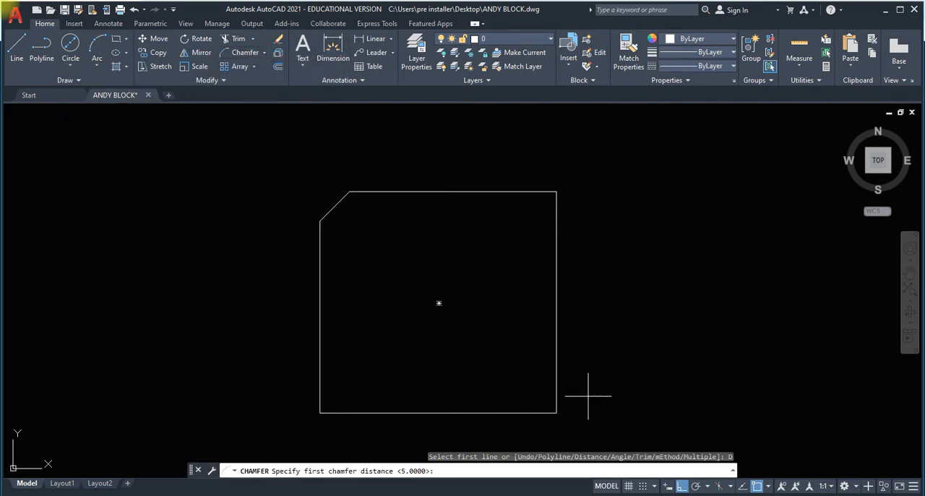
key("Return")
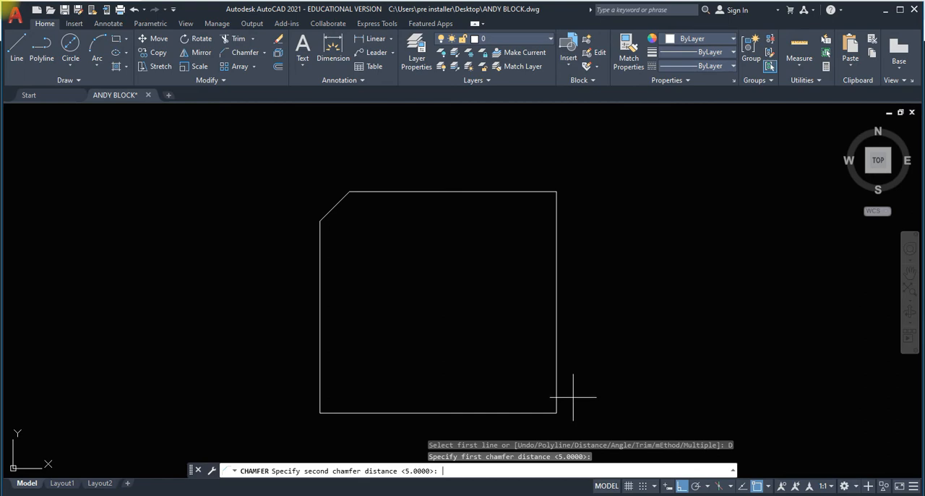
type("100")
key("Return")
left_click(530, 192)
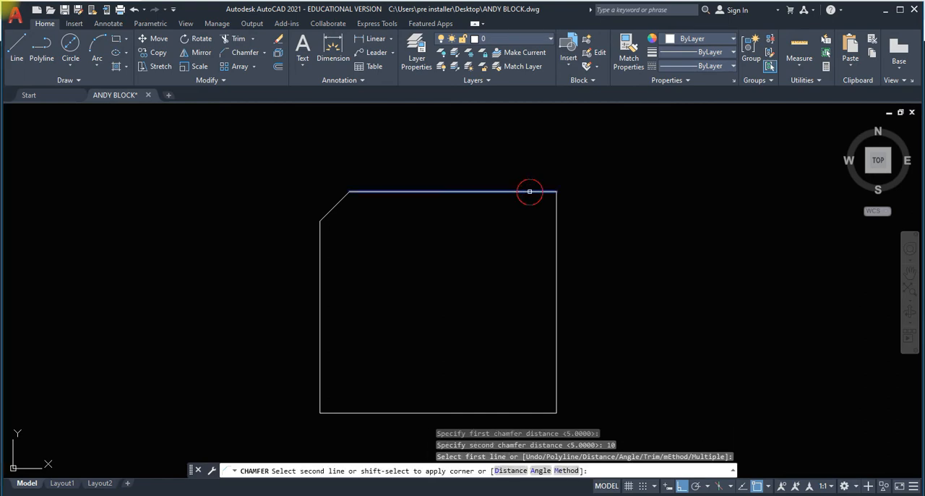
left_click(555, 231)
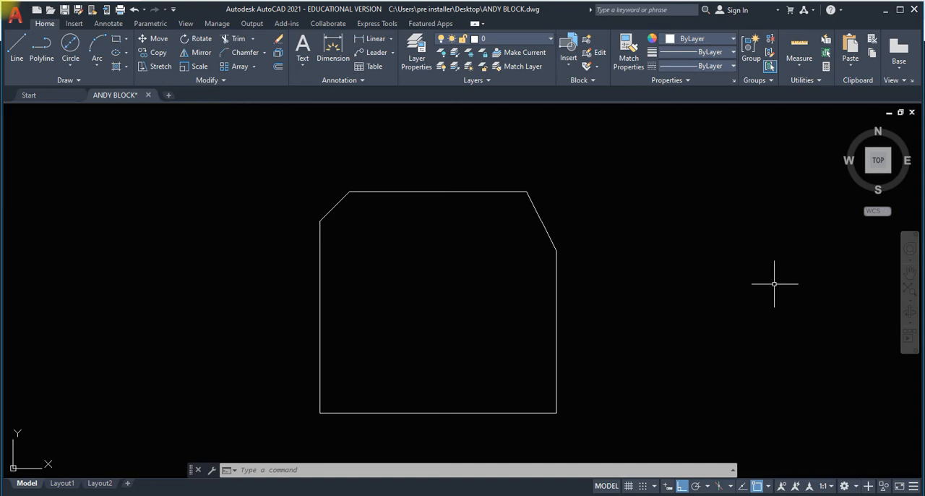
scroll(526, 232, "down", 6)
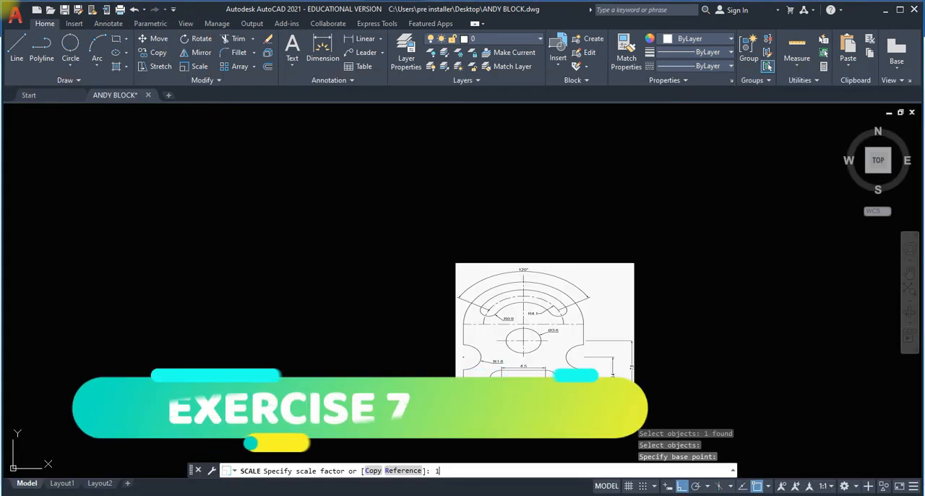
Scale the reference image of the slotted plate by a factor of 1.5.
type("1.5")
key("Return")
scroll(479, 362, "up", 2)
middle_click_drag(480, 362, 291, 361)
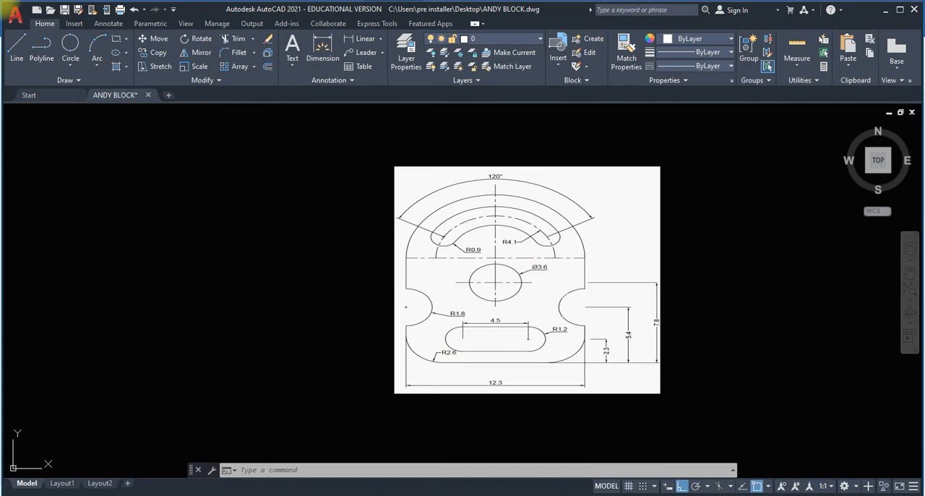
scroll(571, 284, "up", 4)
mouse_move(570, 283)
middle_mouse_down()
mouse_move(532, 285)
mouse_move(582, 276)
middle_mouse_up()
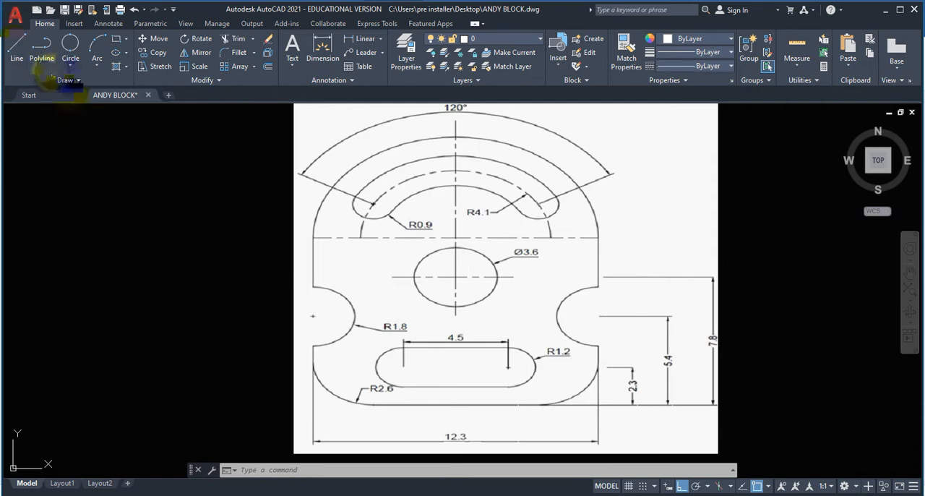
left_click(13, 47)
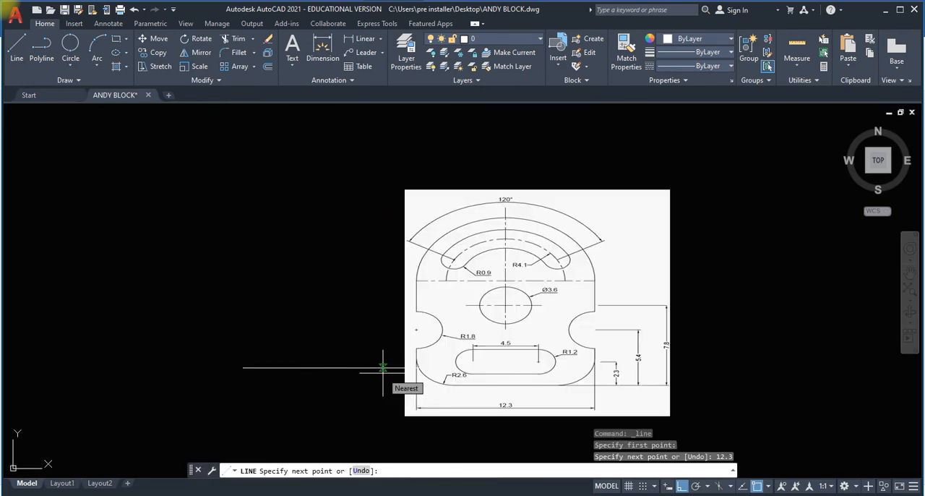
key("Escape")
type("u")
key("Return")
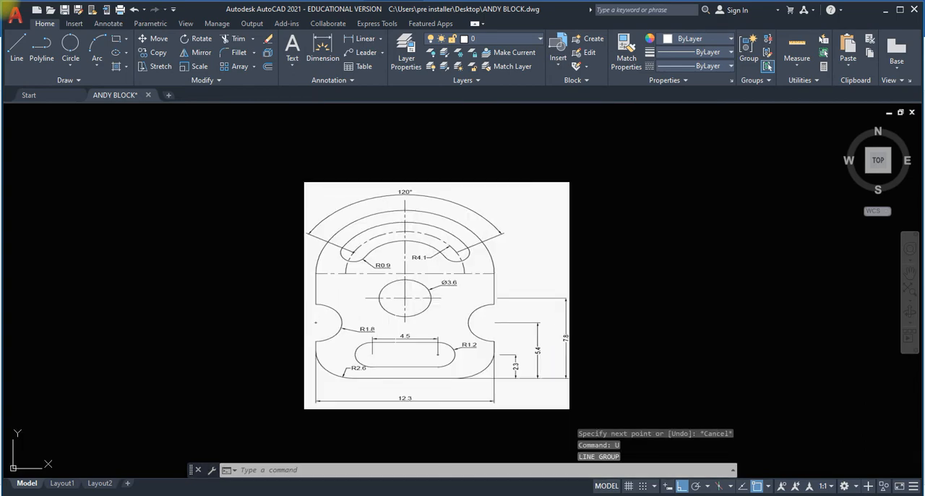
Draw the plate's 12.3 long horizontal base line and a 7.8 high vertical right edge from its right end.
scroll(322, 335, "up", 2)
scroll(371, 314, "down", 2)
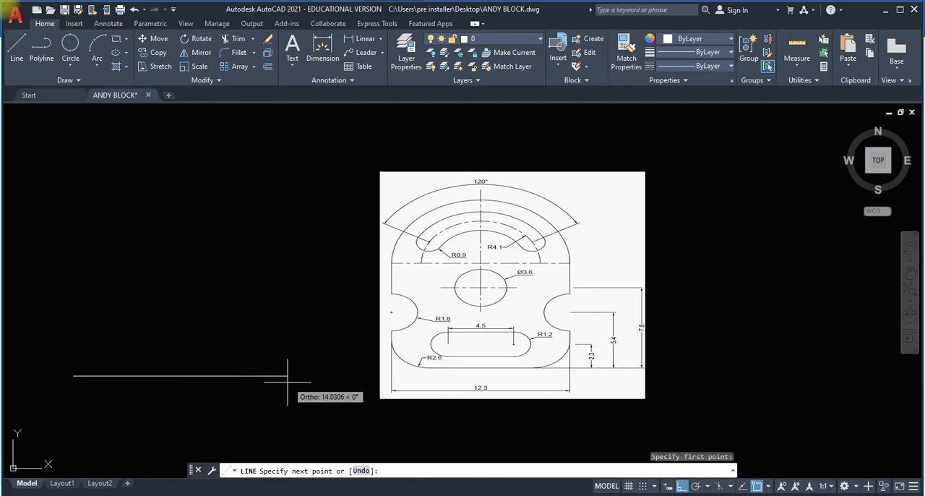
type("12.31")
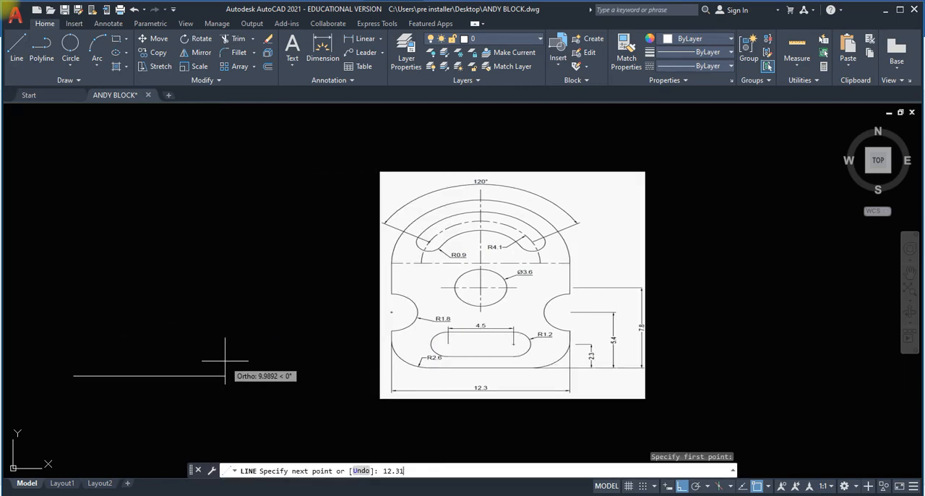
type("2.3")
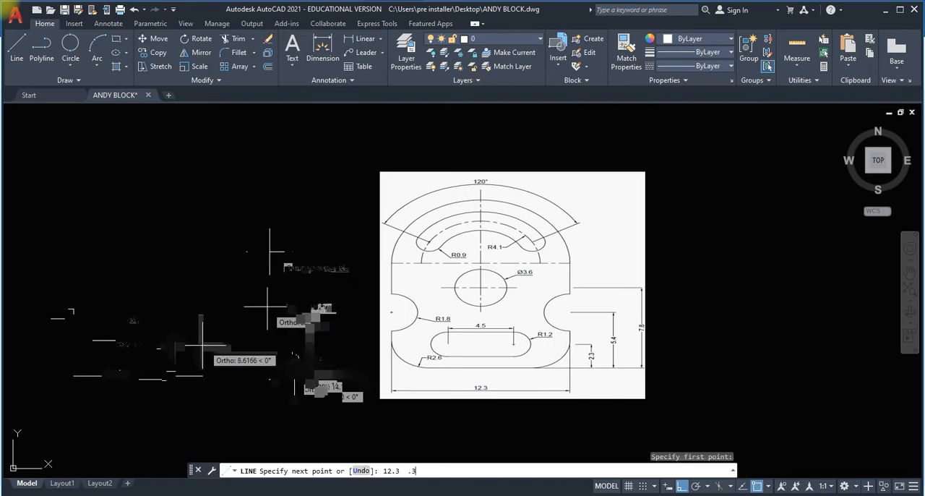
key("Return")
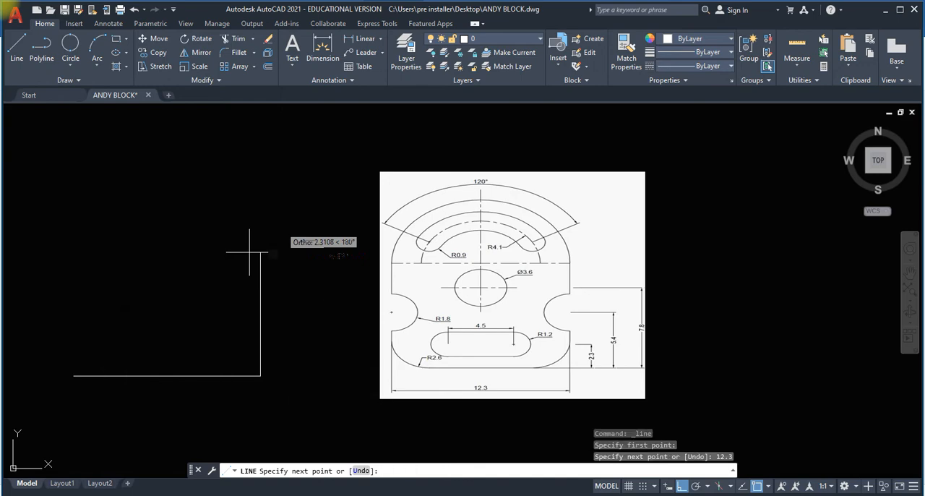
type("7.8")
key("Return")
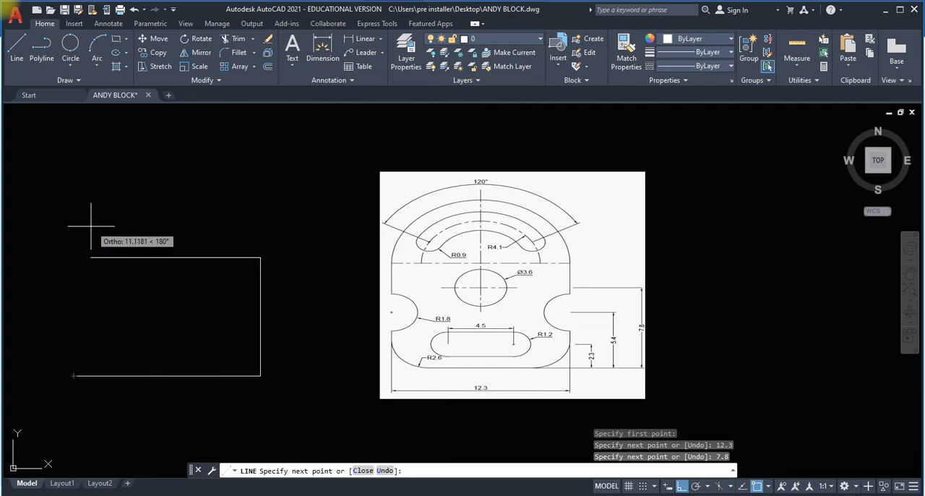
key("Escape")
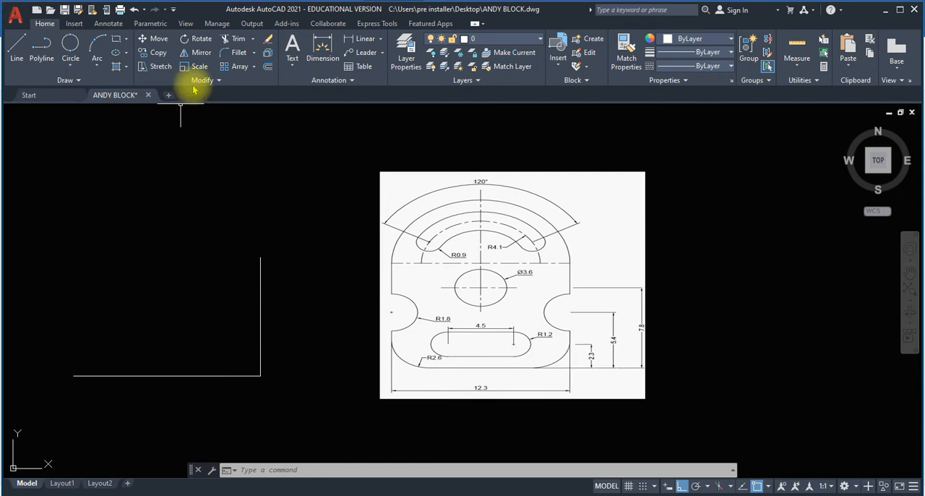
key("Escape")
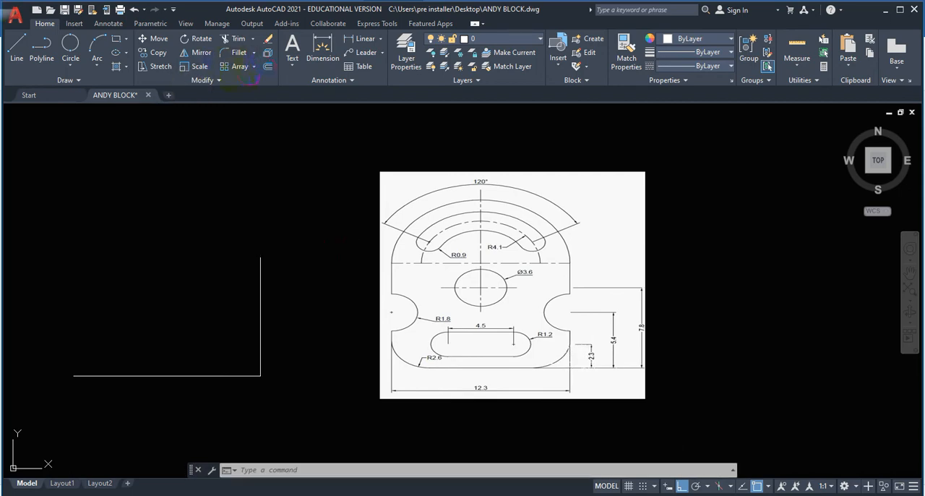
Offset the base line upward by 2.3.
left_click(268, 66)
type("2.3")
key("Return")
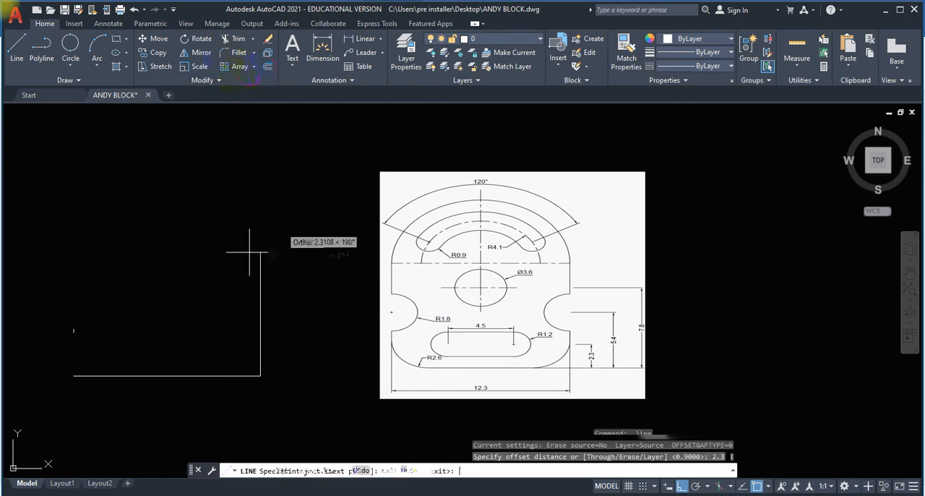
left_click(147, 374)
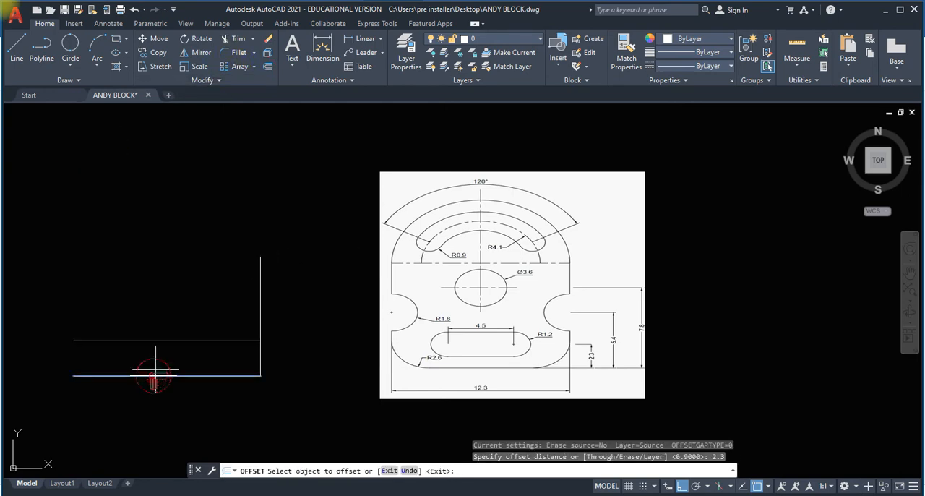
left_click(160, 322)
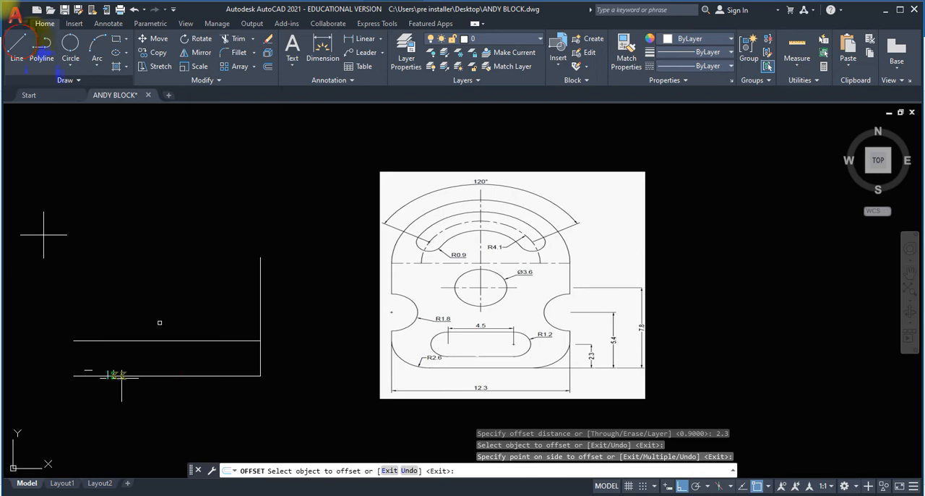
Draw a vertical centre line about 9.7 long upward from the midpoint of the base line.
left_click(16, 42)
left_click(168, 375)
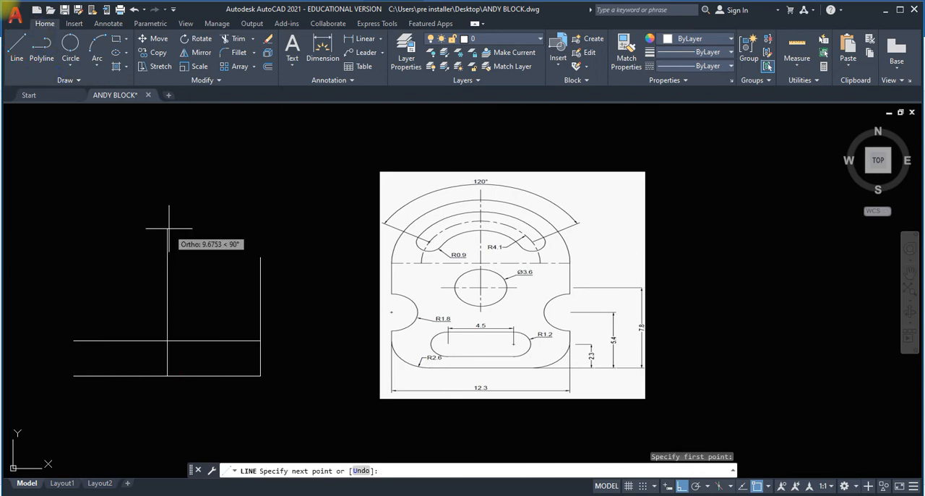
left_click(168, 229)
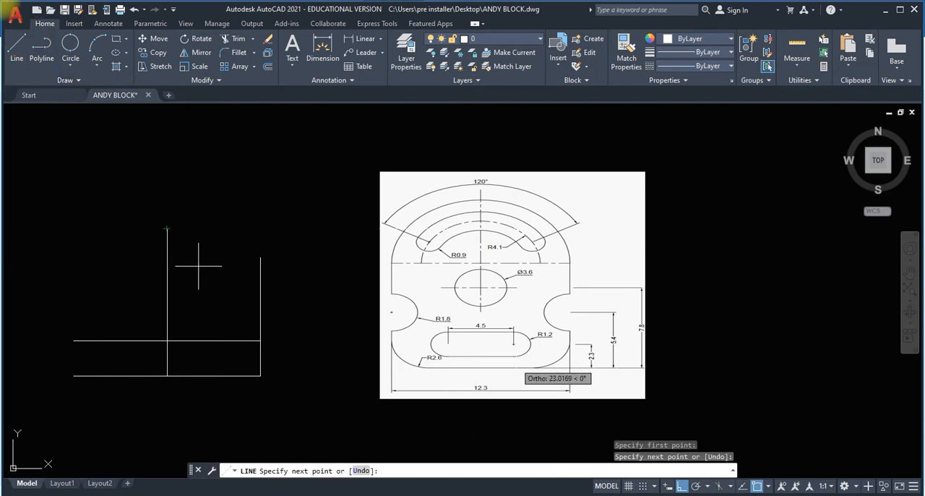
key("Escape")
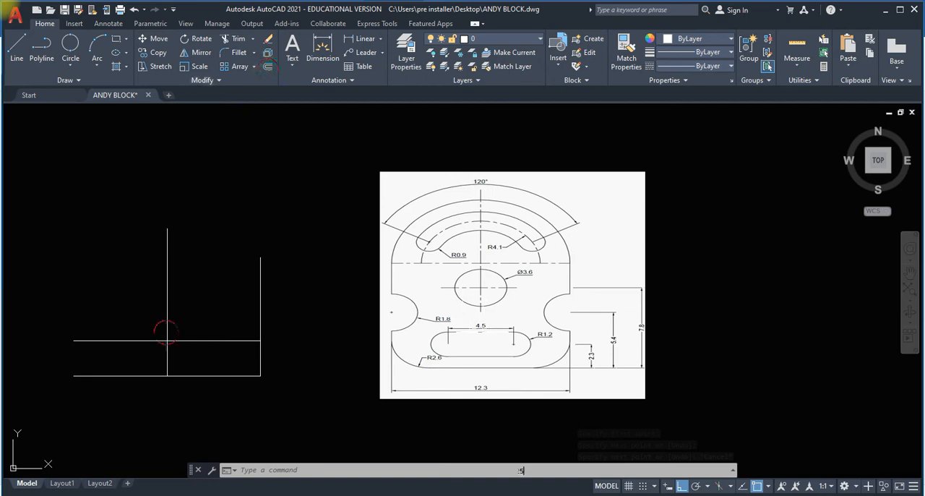
Offset the vertical centre line by 2.25 to both sides.
left_click(167, 332)
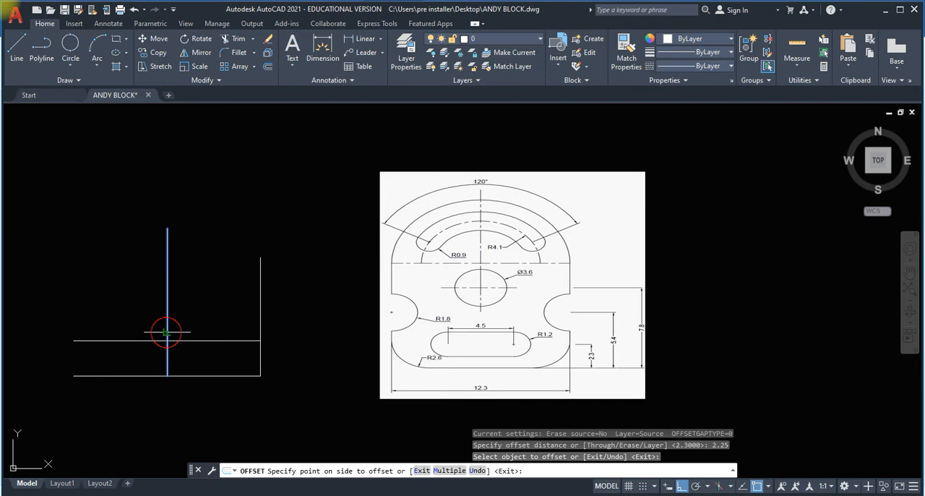
left_click(210, 322)
left_click(168, 335)
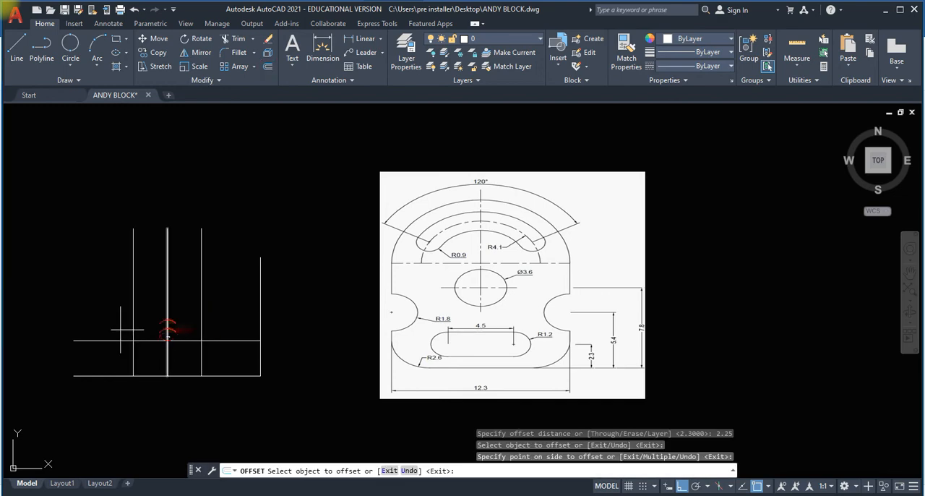
left_click(123, 325)
left_click(125, 339)
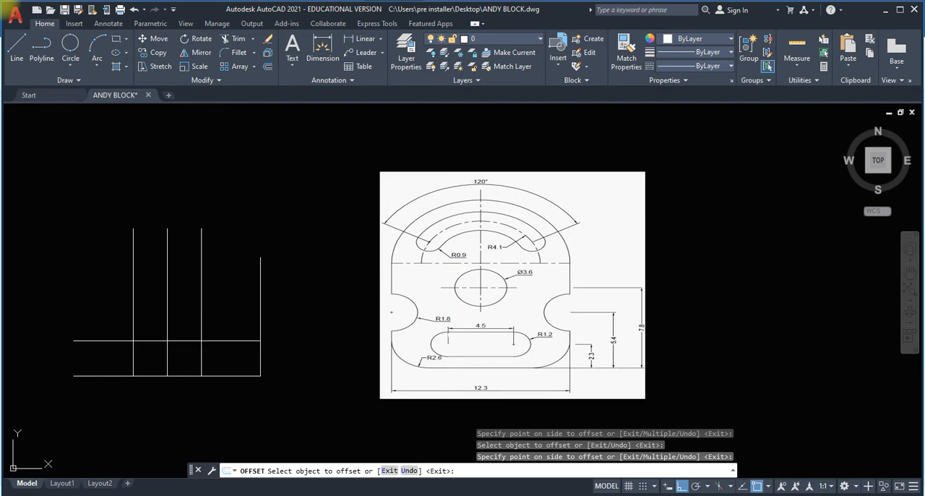
Draw circles of radius 1.2 where the two offset verticals cross the 2.3 line, and connect their tops and bottoms with horizontal lines.
left_click(70, 65)
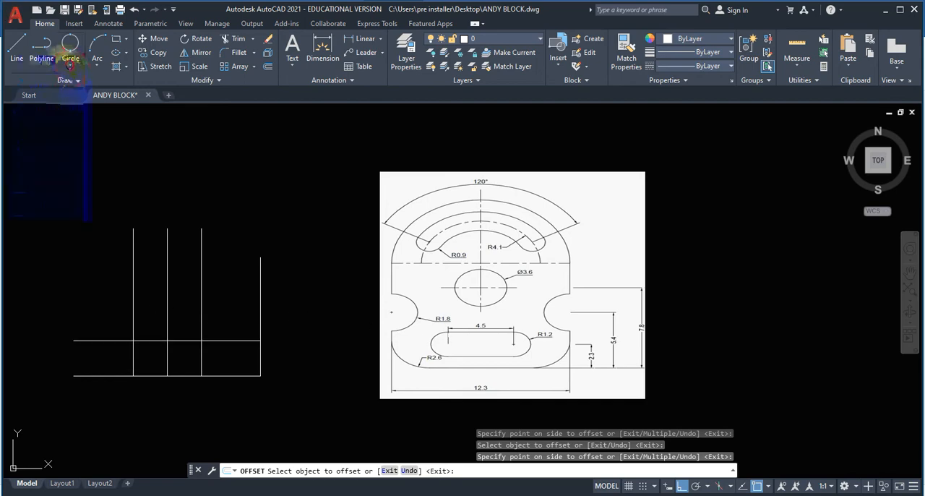
left_click(61, 86)
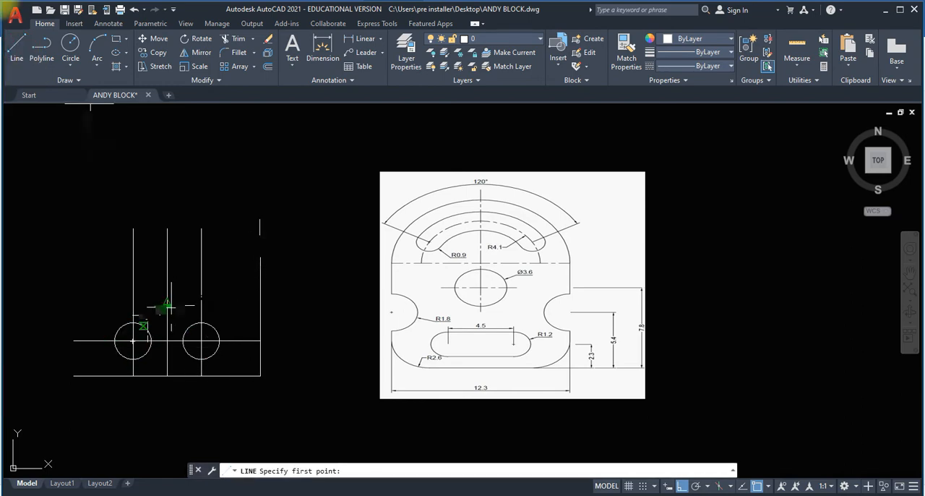
left_click(153, 318)
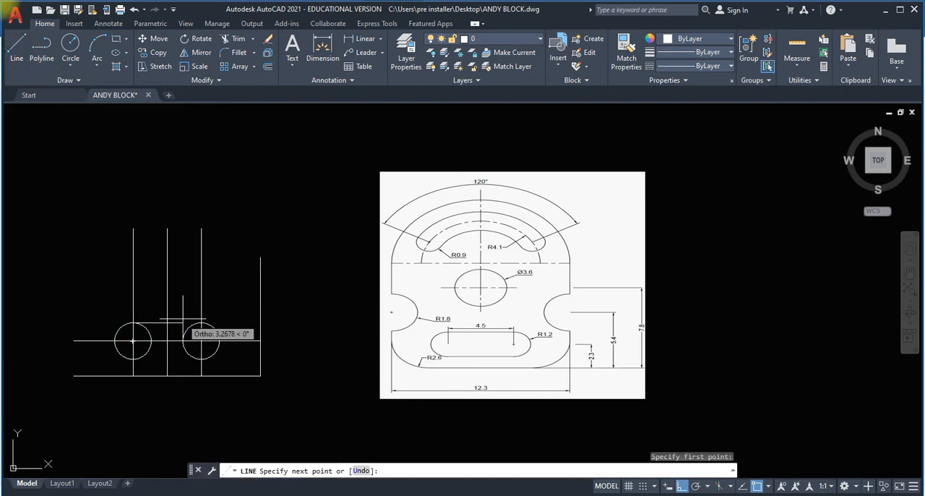
left_click(201, 323)
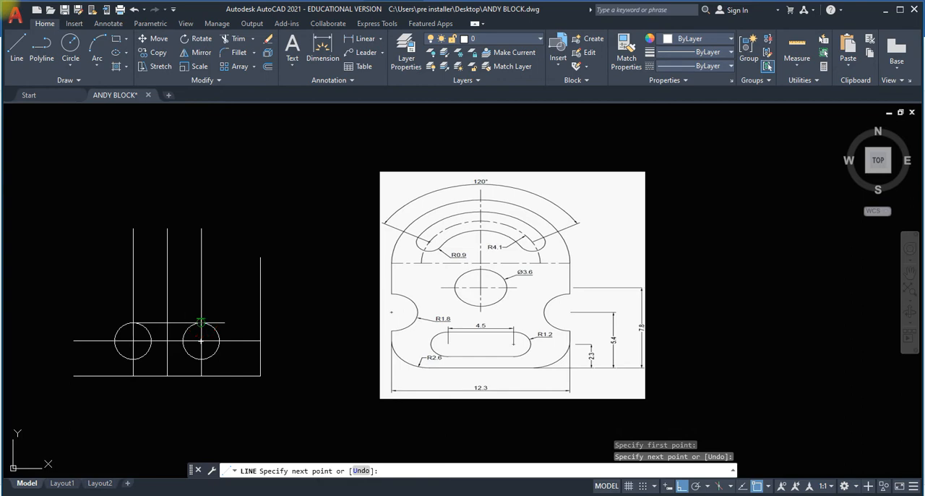
key("Return")
key("Return")
left_click(132, 359)
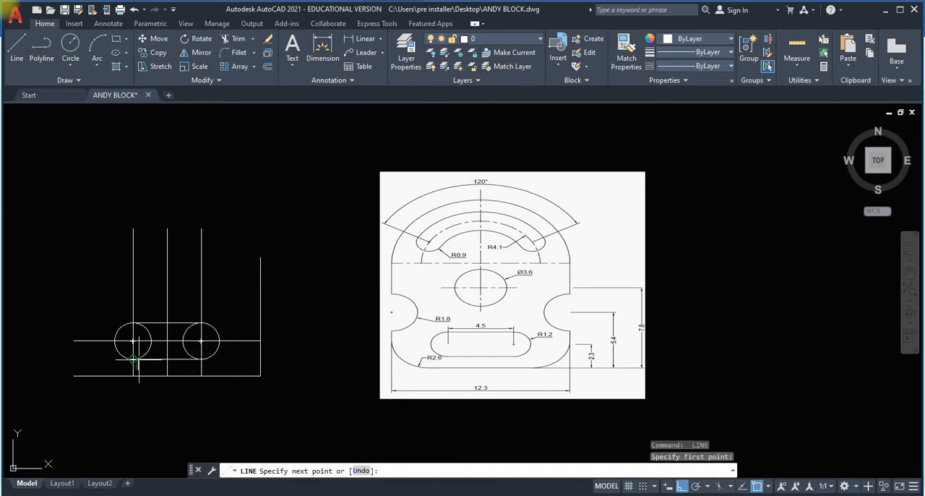
left_click(133, 359)
key("Return")
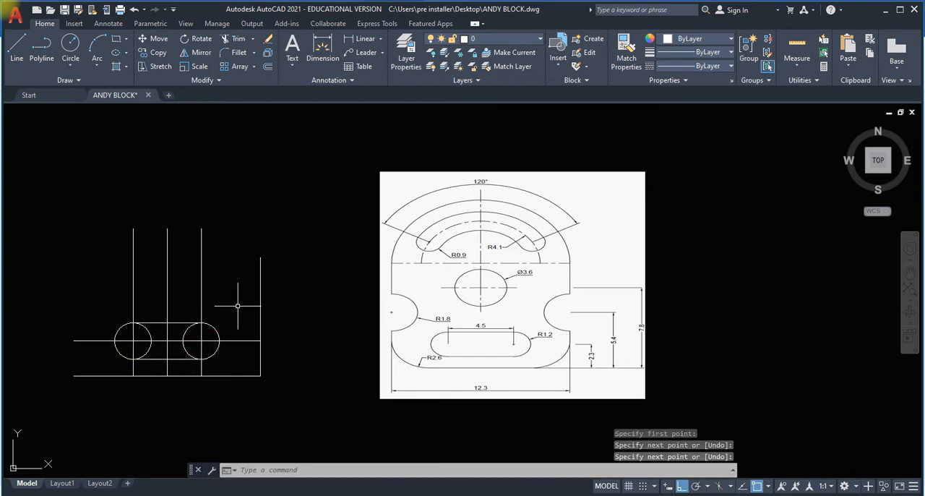
Trim the inner circle halves and the construction lines inside the slot to leave a clean rounded outline.
scroll(200, 379, "up", 2)
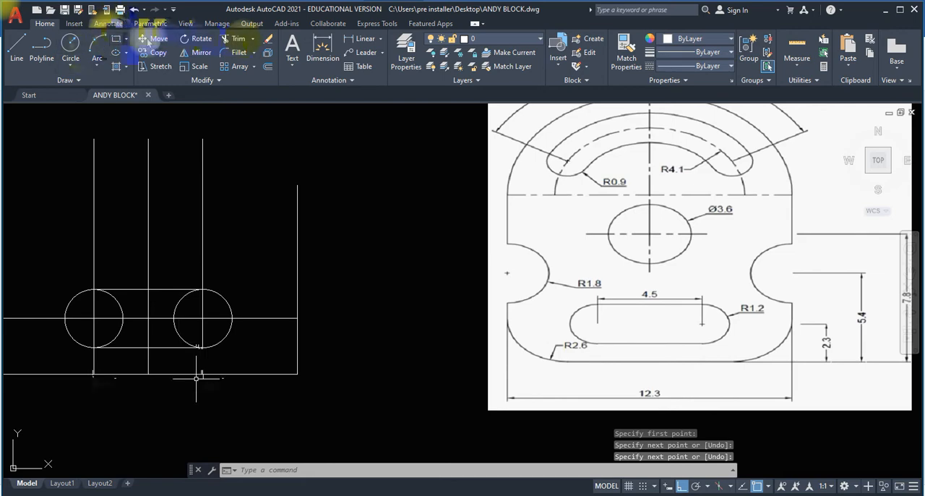
left_click(239, 41)
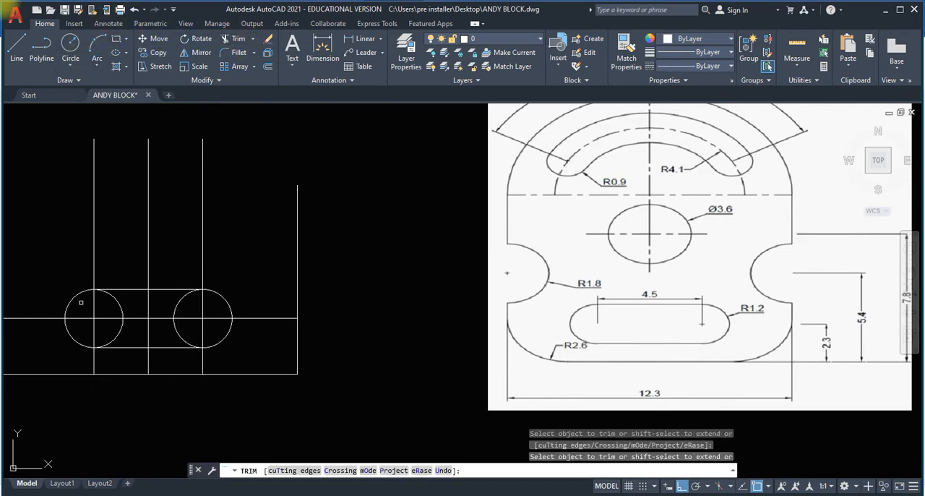
mouse_move(81, 302)
left_mouse_down()
mouse_move(206, 331)
mouse_move(214, 329)
mouse_move(207, 311)
mouse_move(199, 309)
mouse_move(217, 329)
mouse_move(144, 312)
mouse_move(101, 330)
mouse_move(121, 336)
mouse_move(133, 315)
mouse_move(178, 312)
left_mouse_up()
left_click(169, 318)
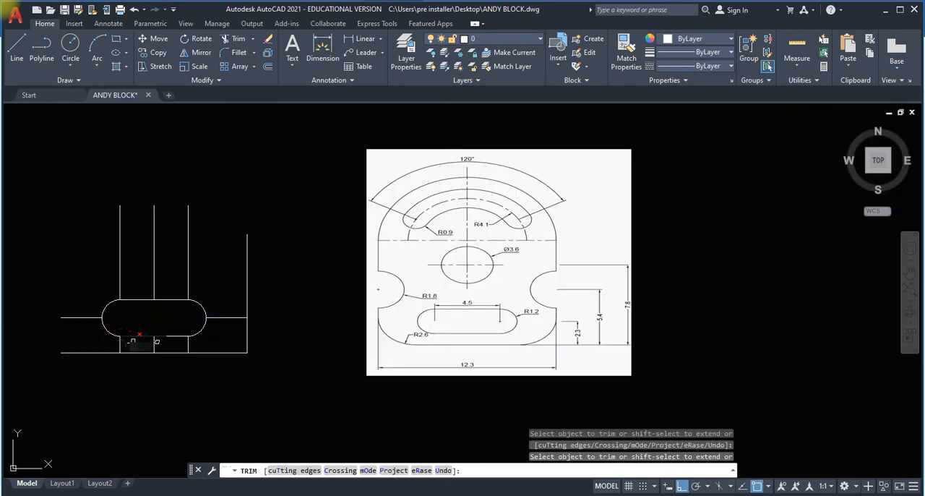
Trim away the leftover construction lines below, beside and above the slot, keeping only the centre line above it.
left_click(148, 339)
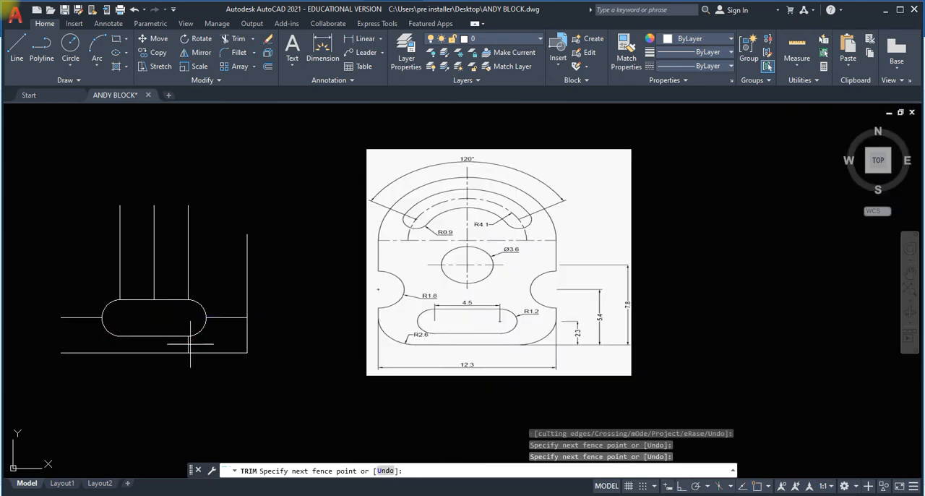
left_click(190, 343)
left_click(232, 317)
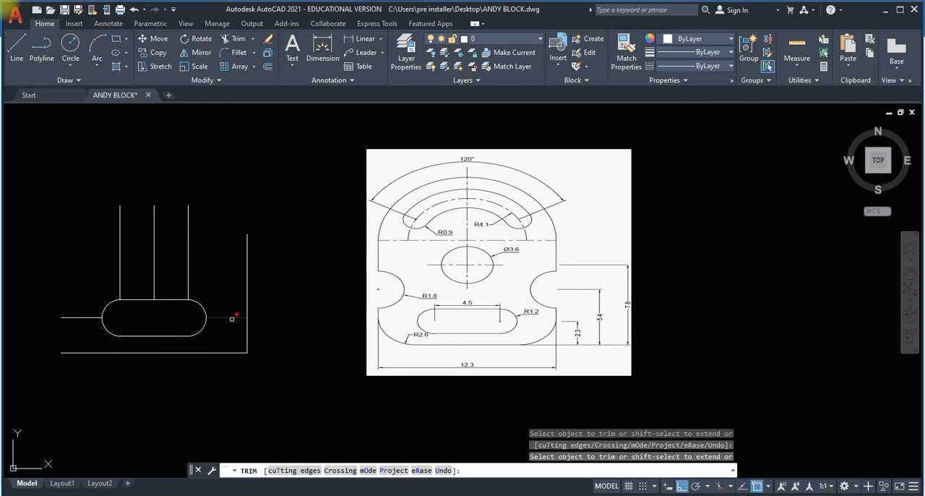
left_click(83, 317)
left_click(120, 279)
left_click(186, 256)
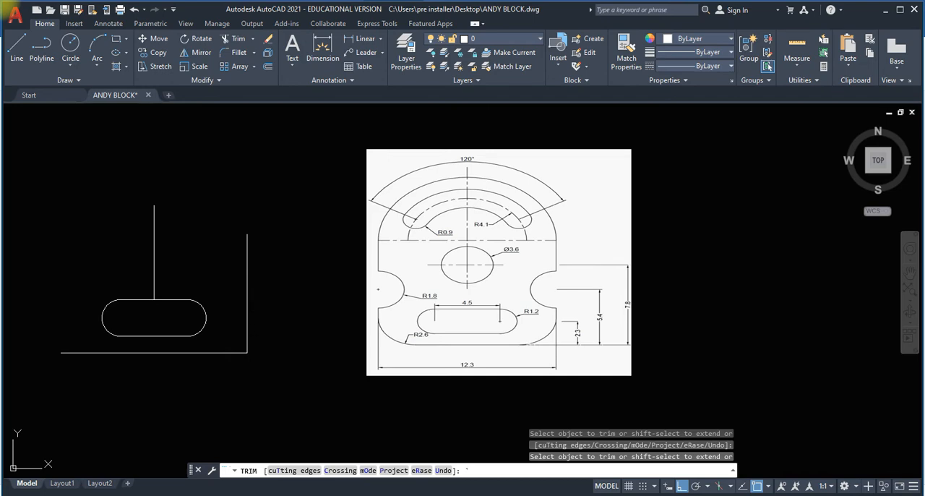
Draw the plate's vertical left edge upward from the left end of the base line.
left_click(17, 43)
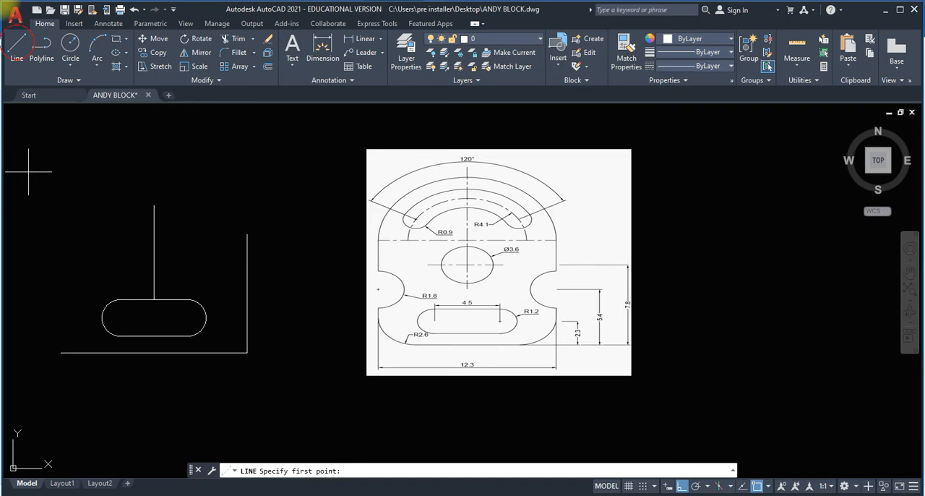
left_click(61, 354)
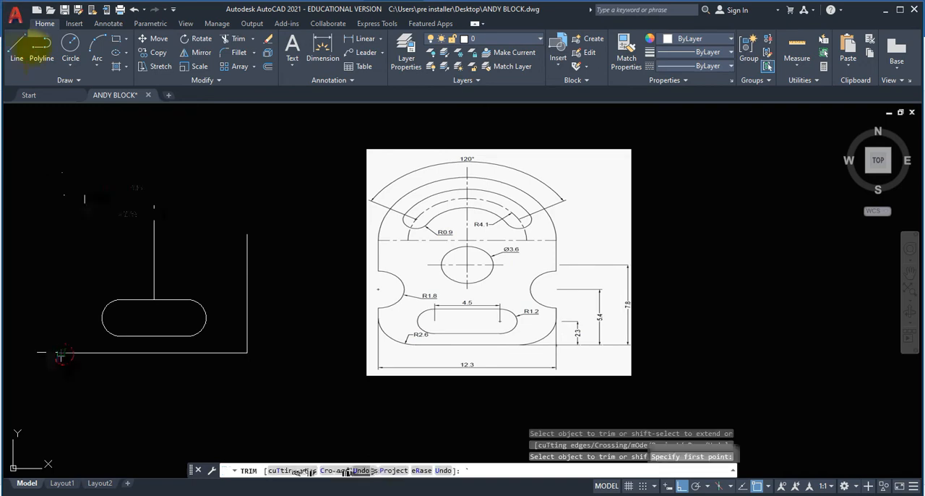
left_click(83, 172)
key("Escape")
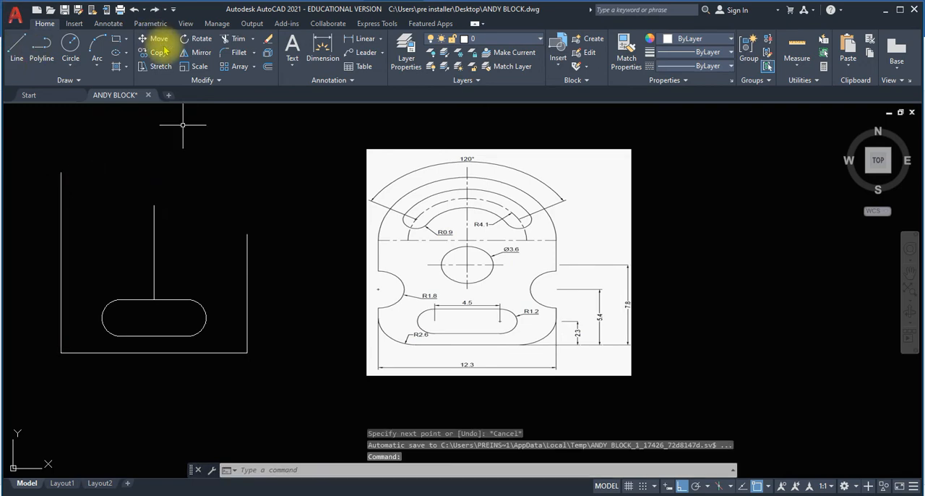
left_click(240, 55)
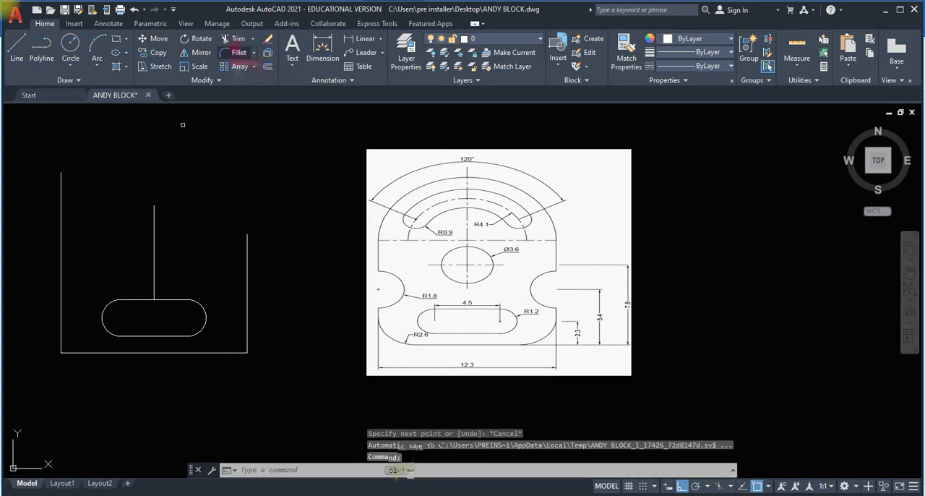
left_click(429, 469)
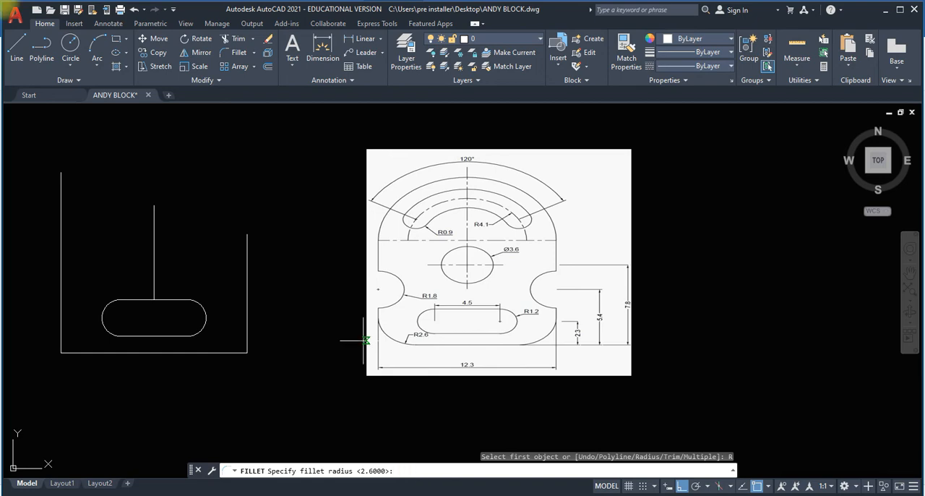
key("Escape")
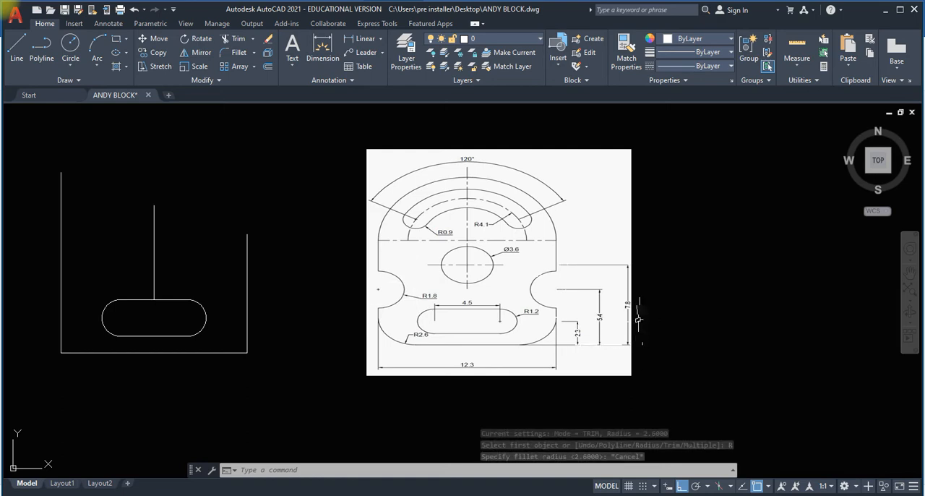
Offset the base line upward by 5.4 to locate the centres of the side notches.
left_click(267, 68)
type("5.4")
key("Return")
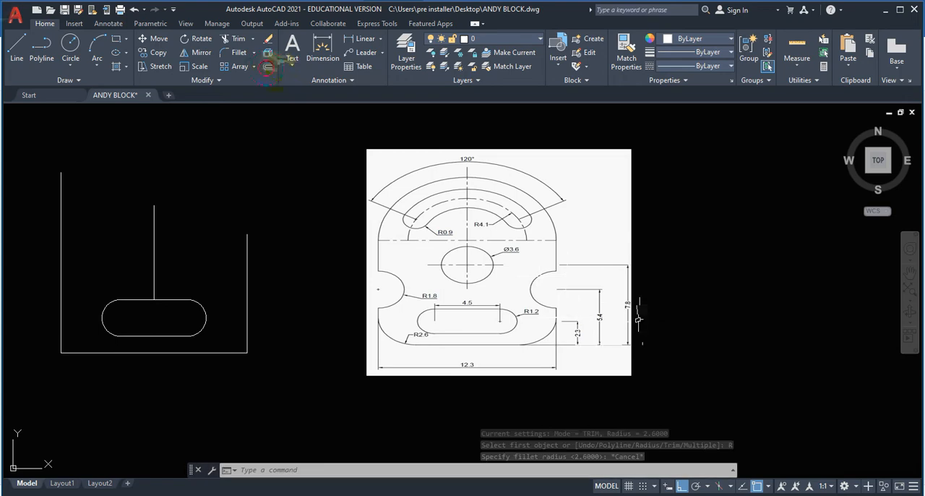
left_click(217, 353)
left_click(229, 285)
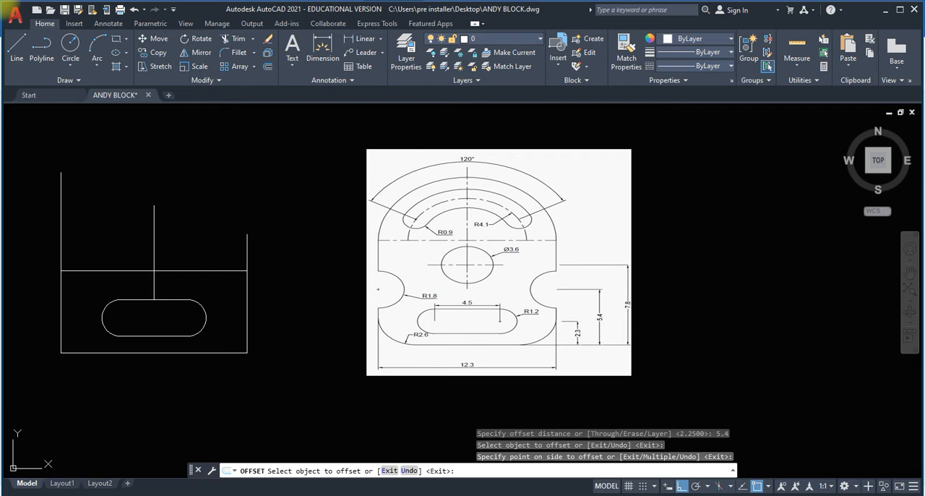
Draw a 1.8 radius circle at each end of the offset line, centred on the plate's left and right edges.
left_click(70, 65)
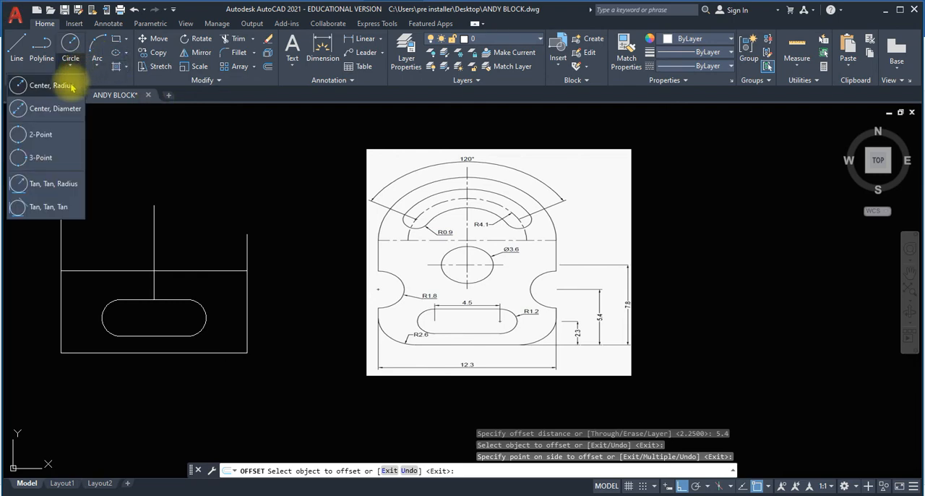
left_click(43, 86)
left_click(60, 271)
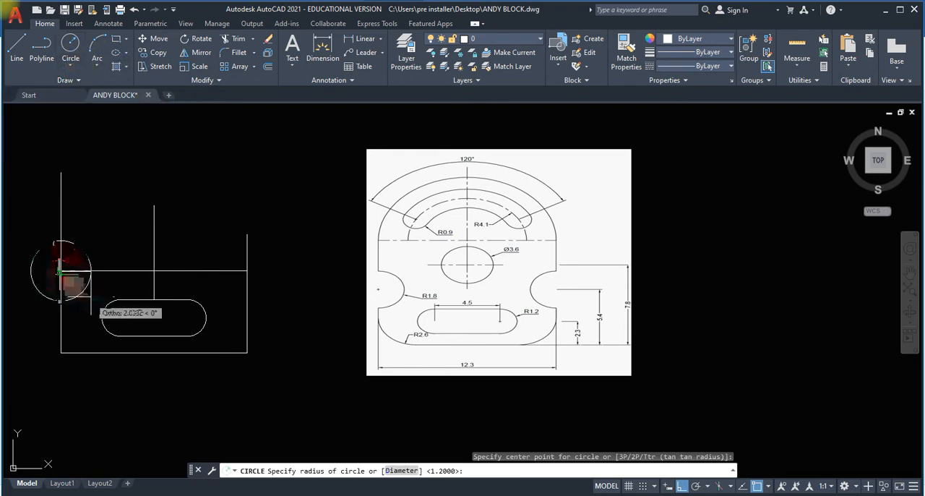
key("Escape")
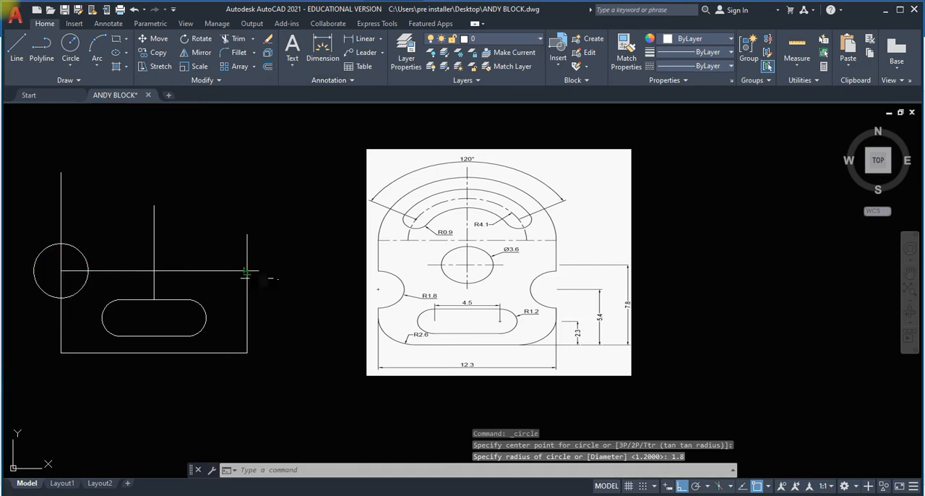
type("1.8")
key("Return")
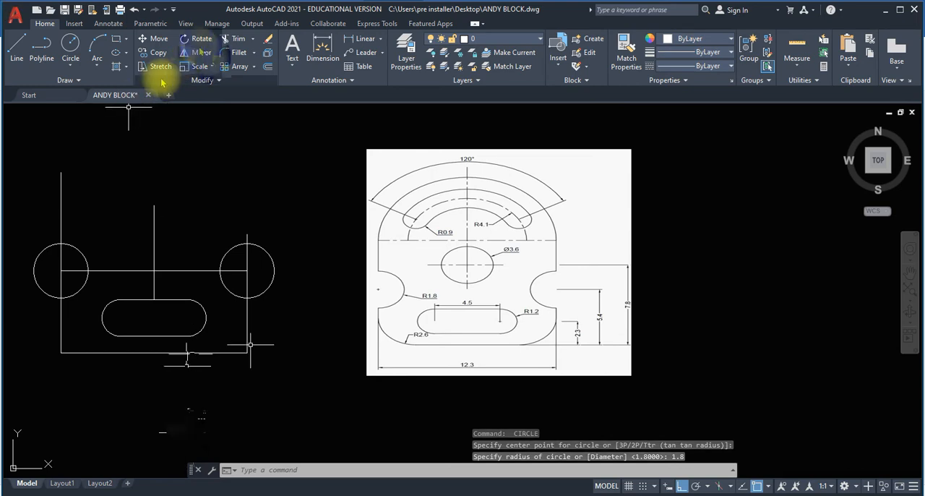
Trim the outer circle halves and the edge segments inside them to form the two semicircular side notches.
left_click(236, 38)
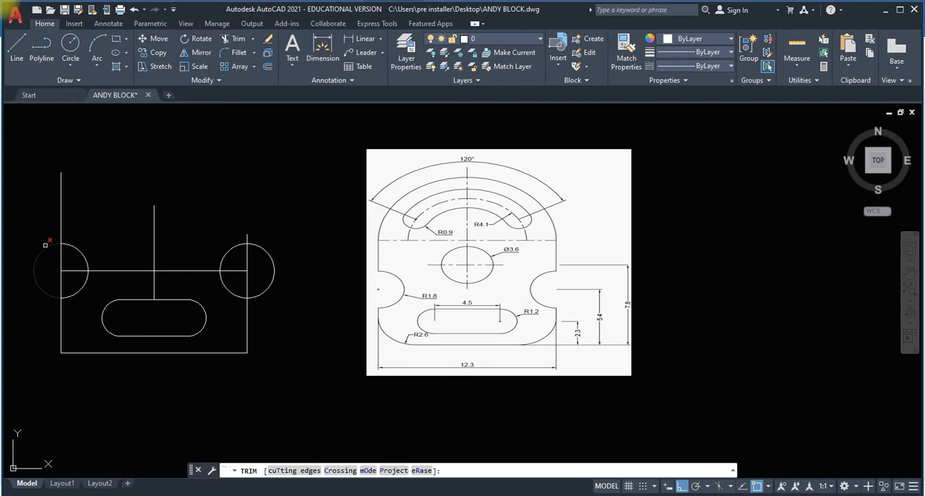
left_click(45, 245)
left_click(47, 247)
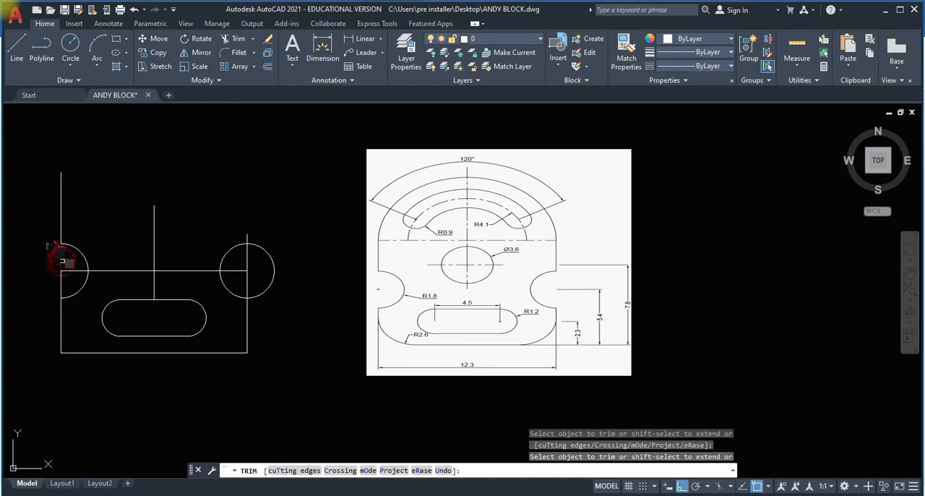
left_click(62, 267)
left_click(273, 271)
left_click(245, 274)
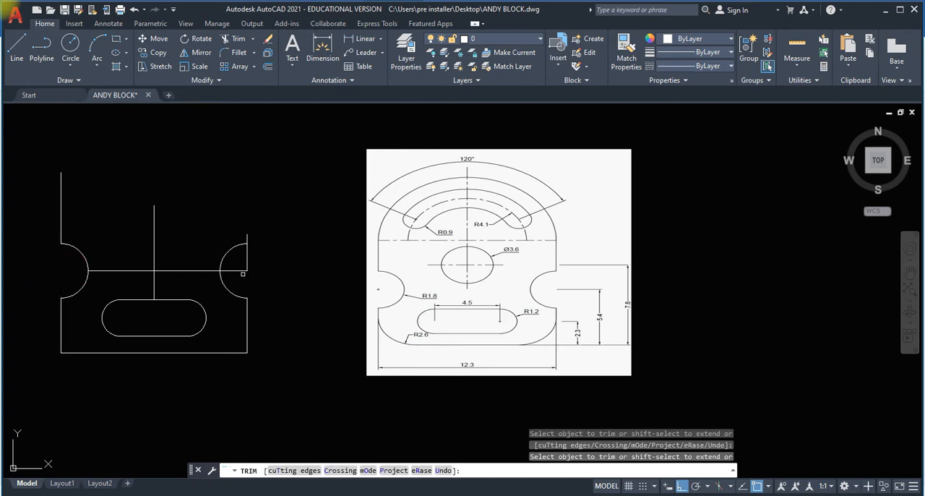
left_click(243, 270)
left_click(241, 270)
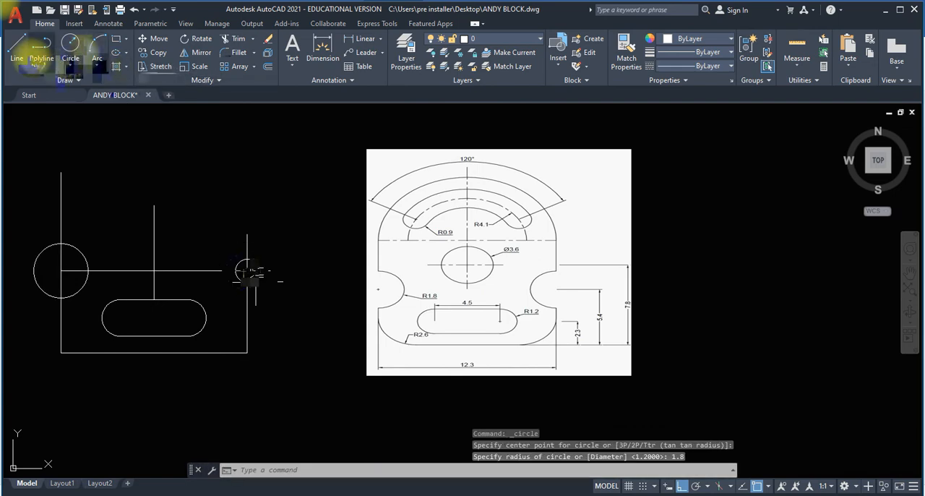
Draw a horizontal line from the right edge's upper end to the left edge, and trim the left edge above it.
left_click(247, 234)
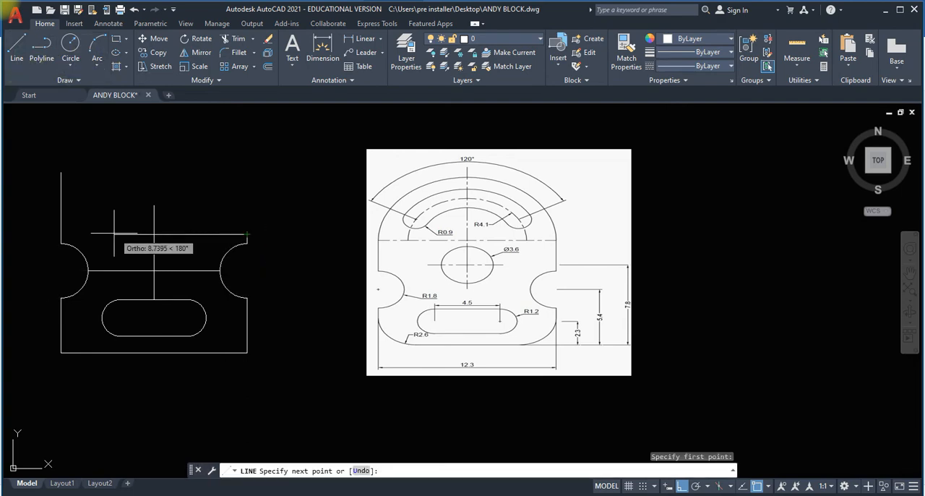
left_click(65, 230)
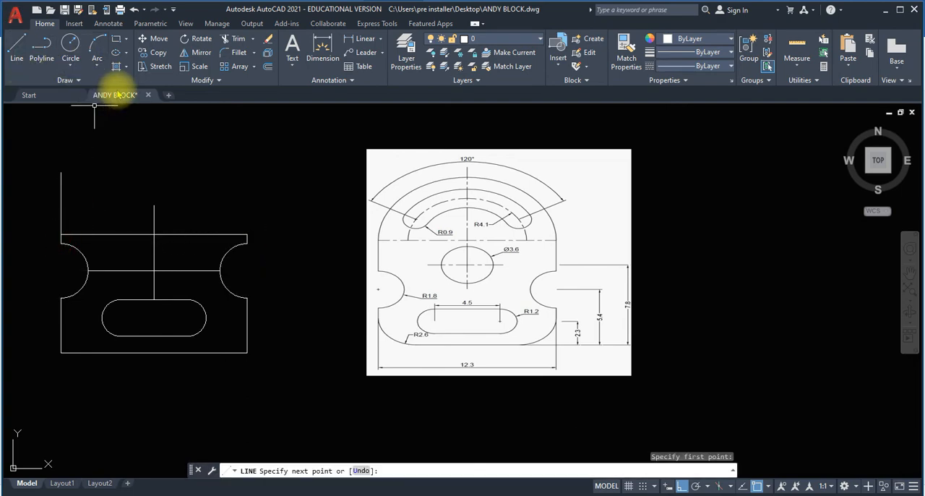
left_click(238, 39)
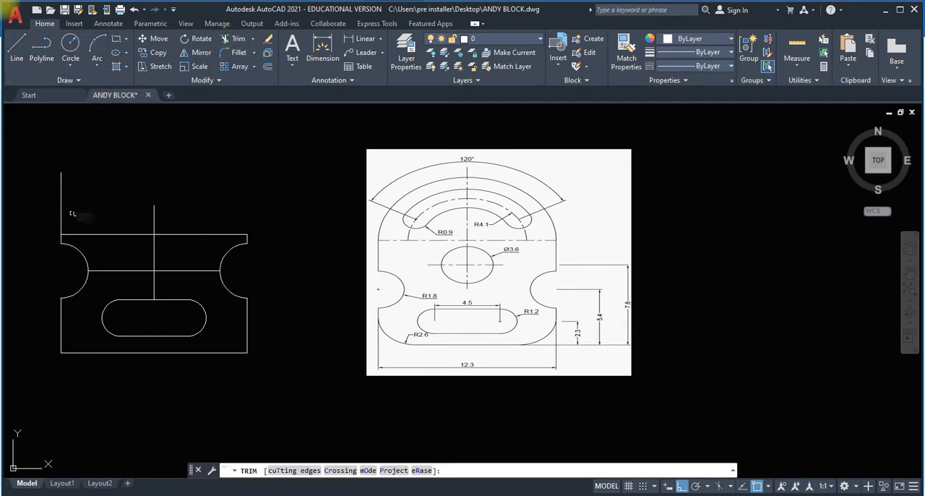
left_click(61, 211)
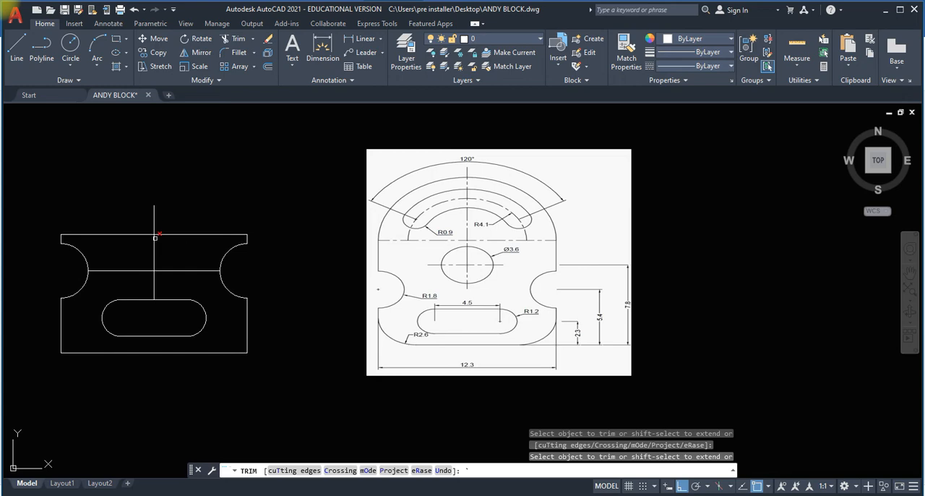
Draw a 3.6 diameter circle centred where the plate's upper line meets the vertical centre line.
left_click(73, 68)
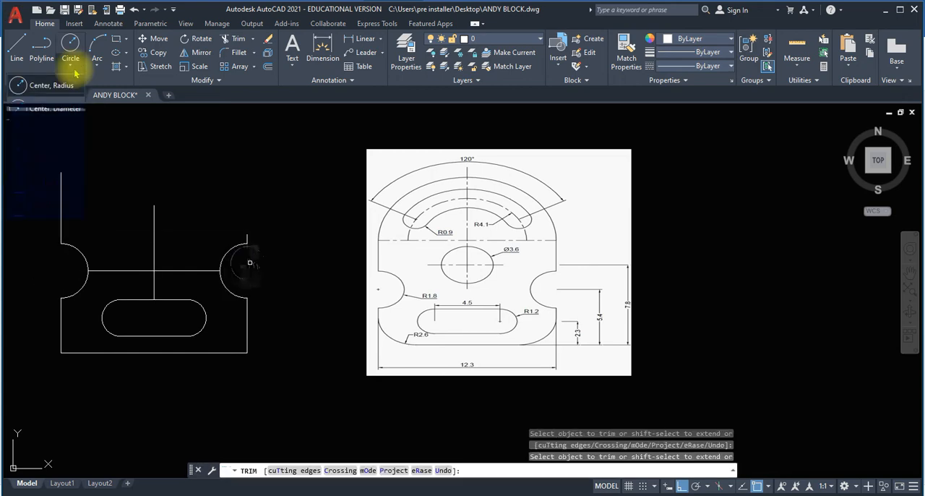
left_click(75, 69)
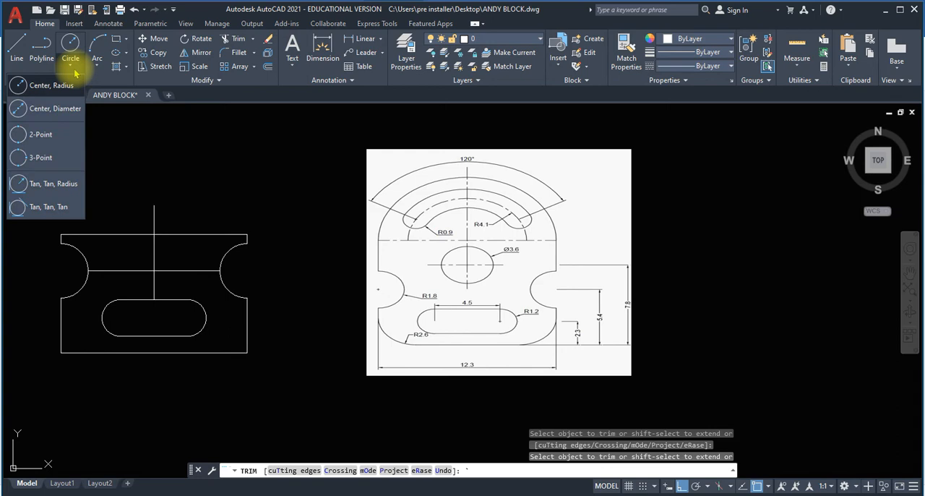
left_click(75, 73)
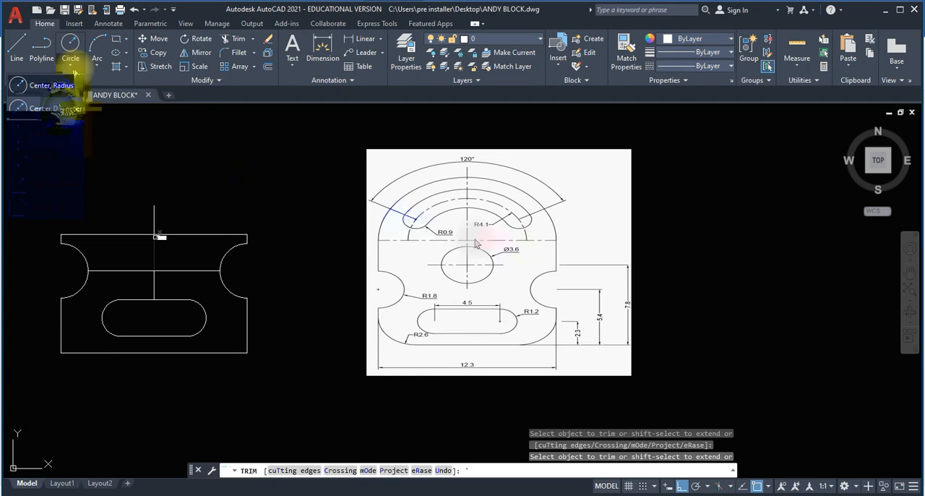
left_click(154, 234)
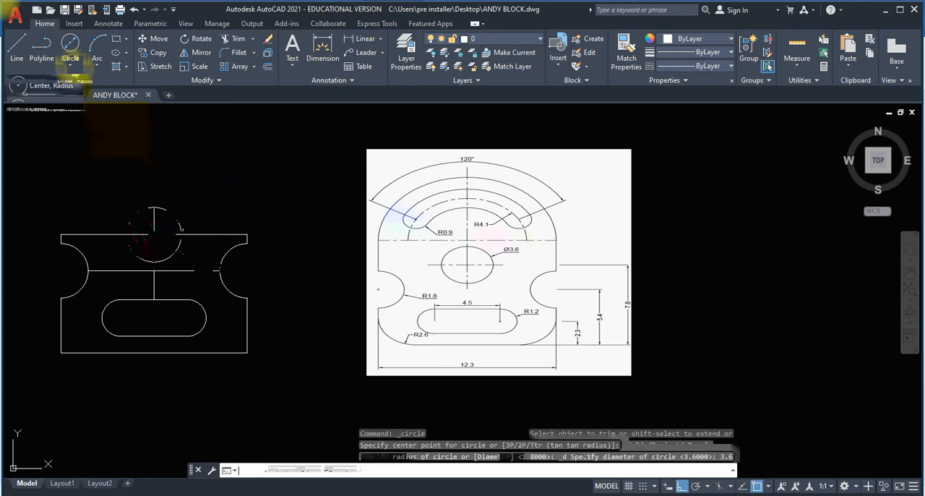
type("3.6")
key("Return")
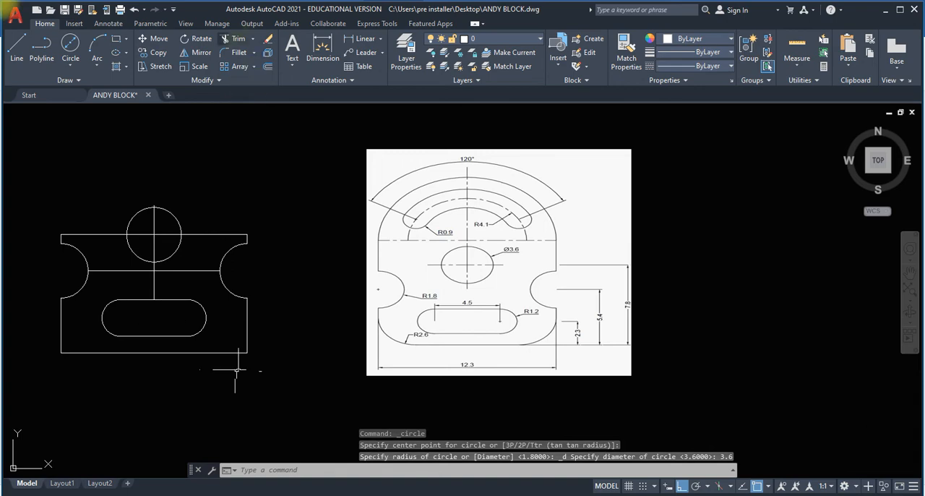
Fillet the plate's two lower corners with a radius of 2.6.
left_click(239, 53)
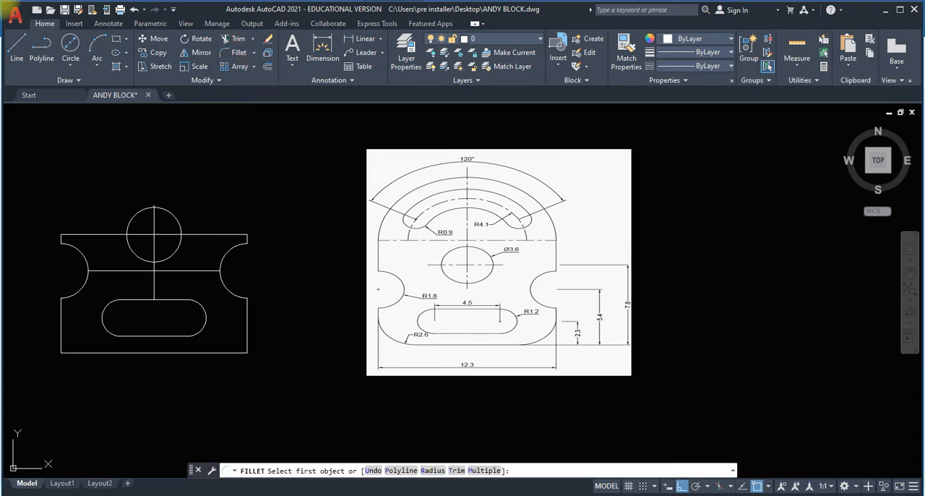
type("r")
key("Return")
type("2.6")
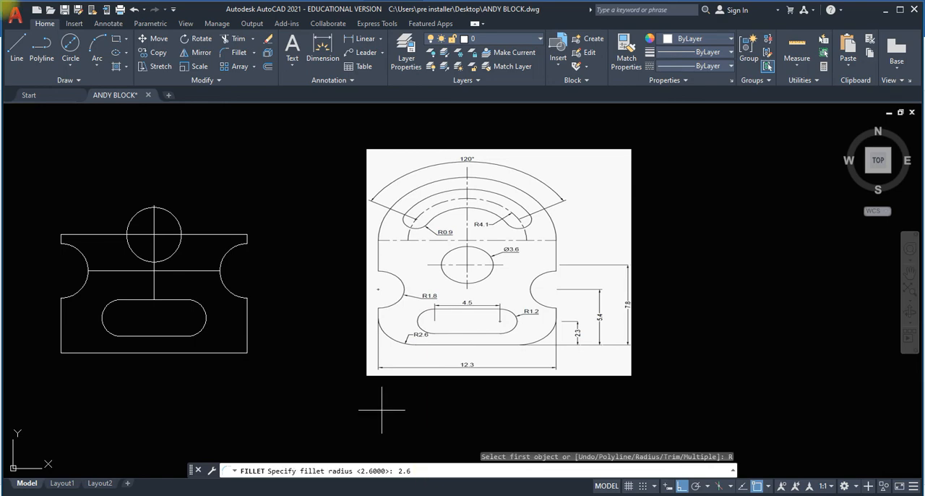
key("Return")
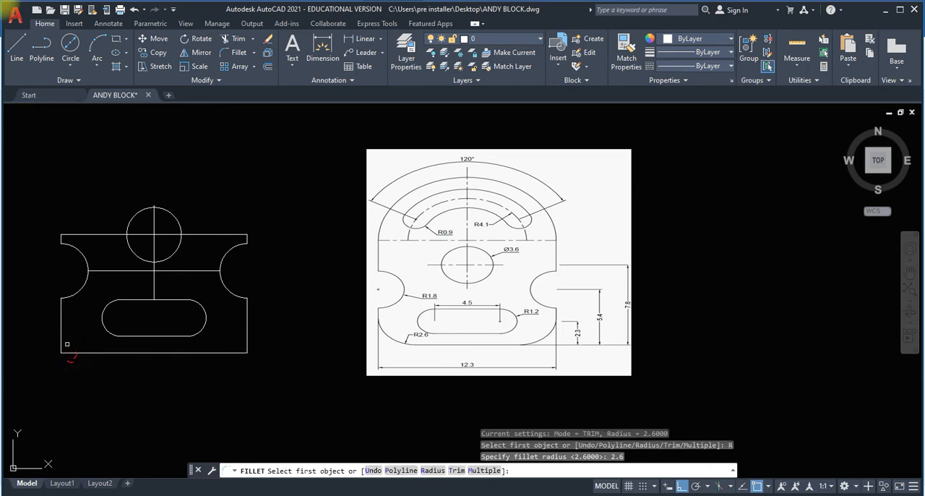
left_click(69, 353)
left_click(61, 330)
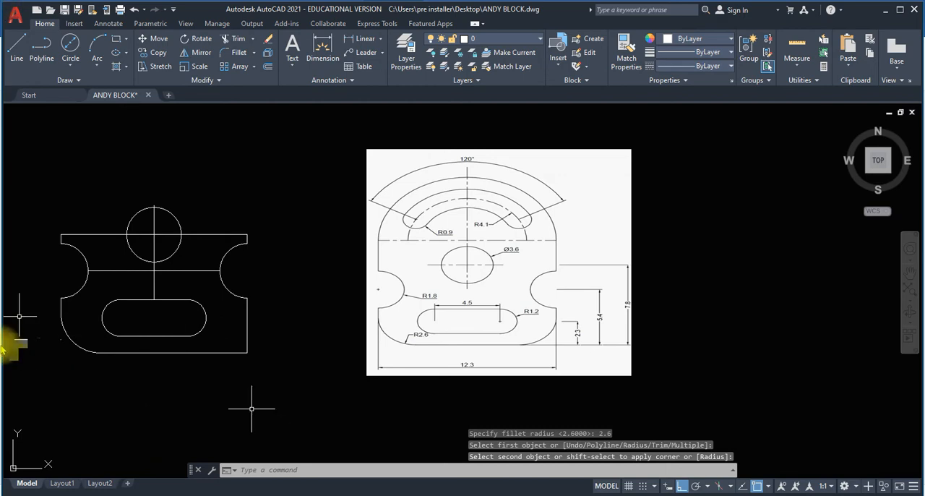
key("Return")
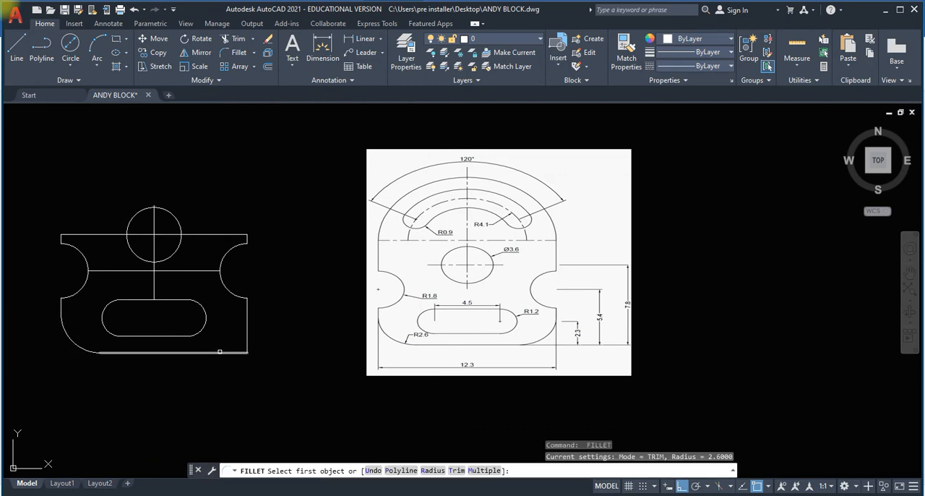
left_click(220, 353)
left_click(247, 330)
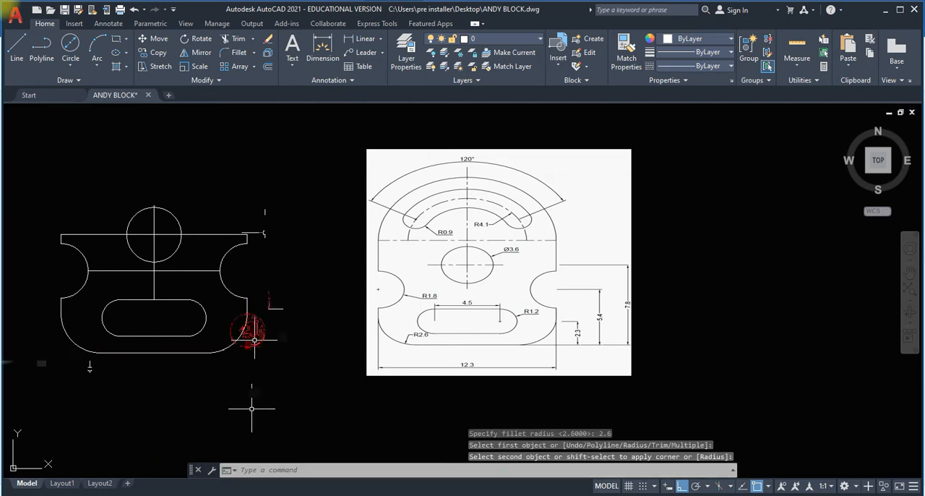
Delete the vertical centre line running from the slot up through the circle.
middle_click_drag(177, 198, 262, 237)
scroll(261, 237, "up", 2)
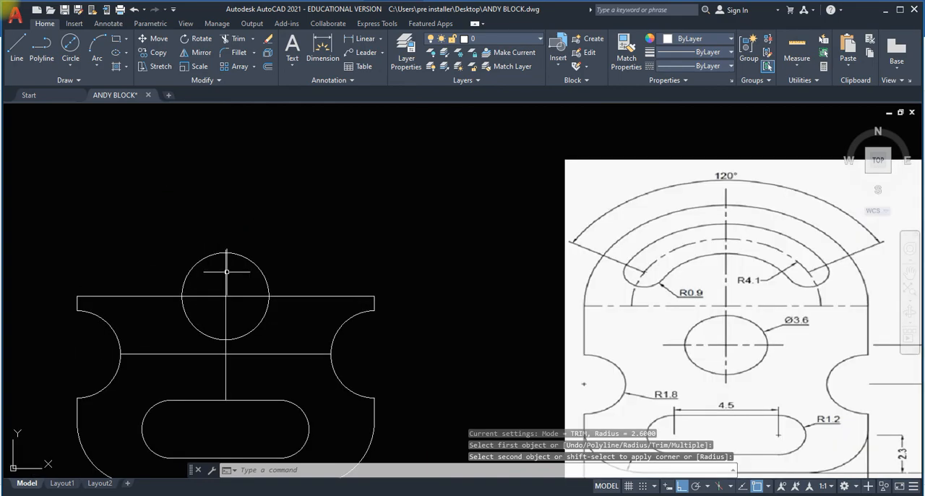
left_click(227, 272)
key("Delete")
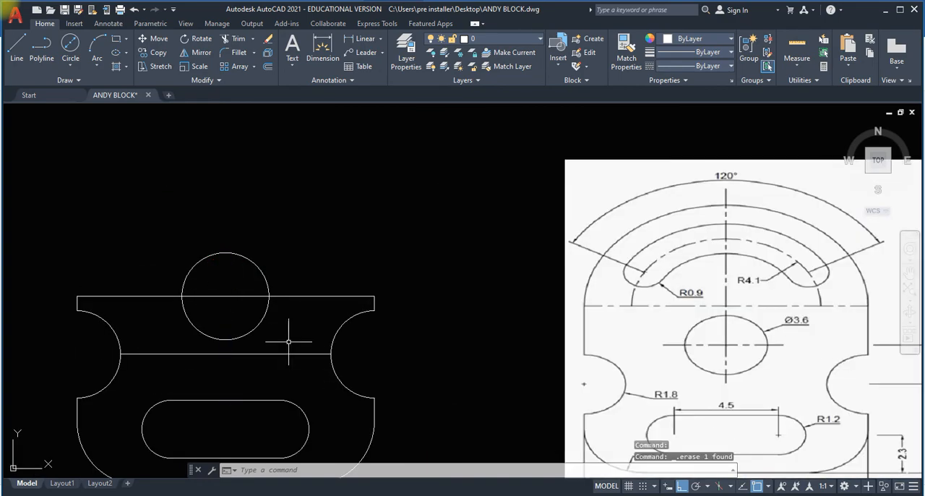
Draw a vertical line 2 long upward from the centre of the 3.6 diameter circle.
left_click(23, 49)
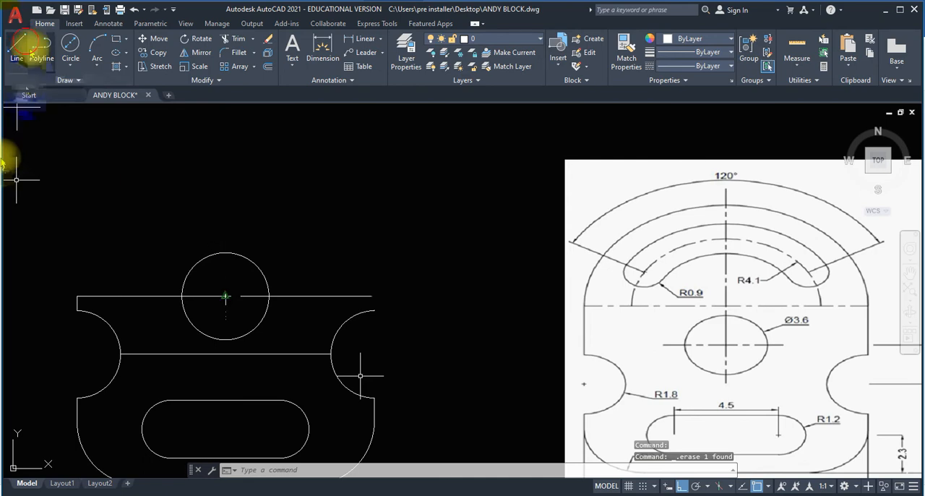
left_click(226, 296)
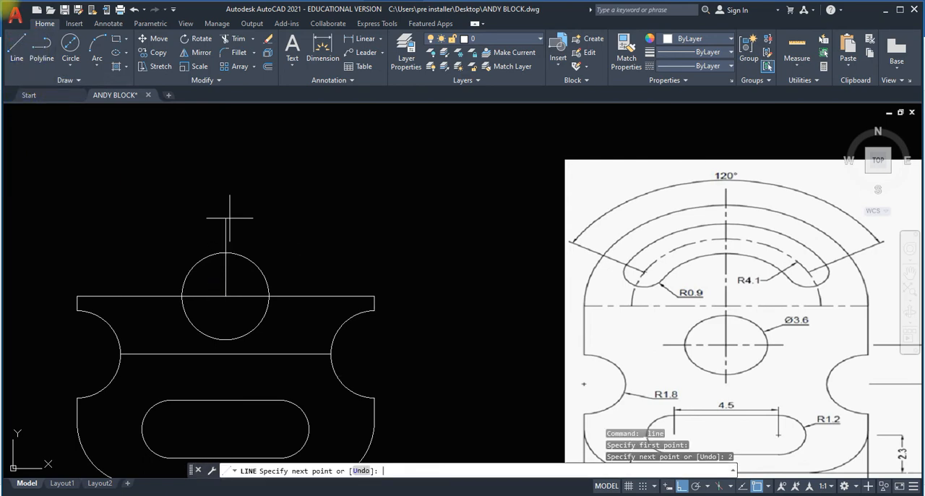
type("2")
key("Return")
key("Escape")
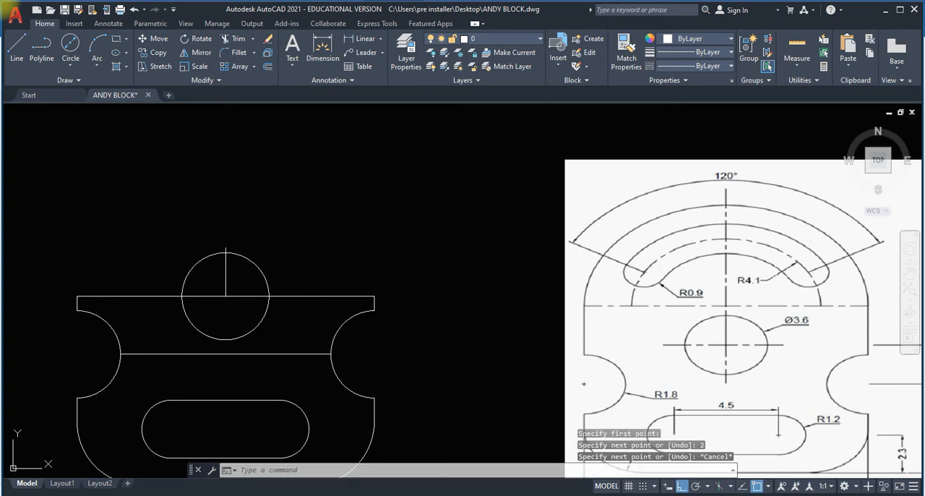
Add a linear dimension for the short vertical line's length, placed to the left of the circle.
left_click(108, 23)
left_click(235, 65)
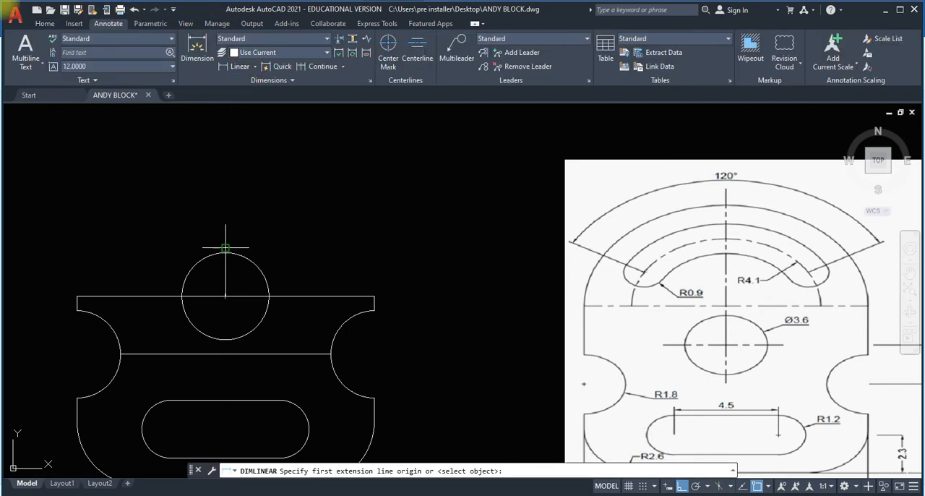
left_click(225, 248)
left_click(225, 295)
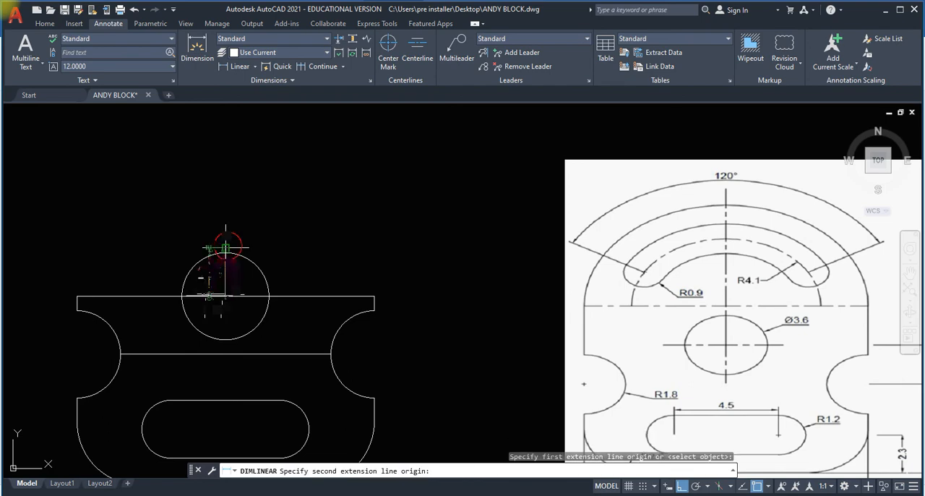
left_click(137, 278)
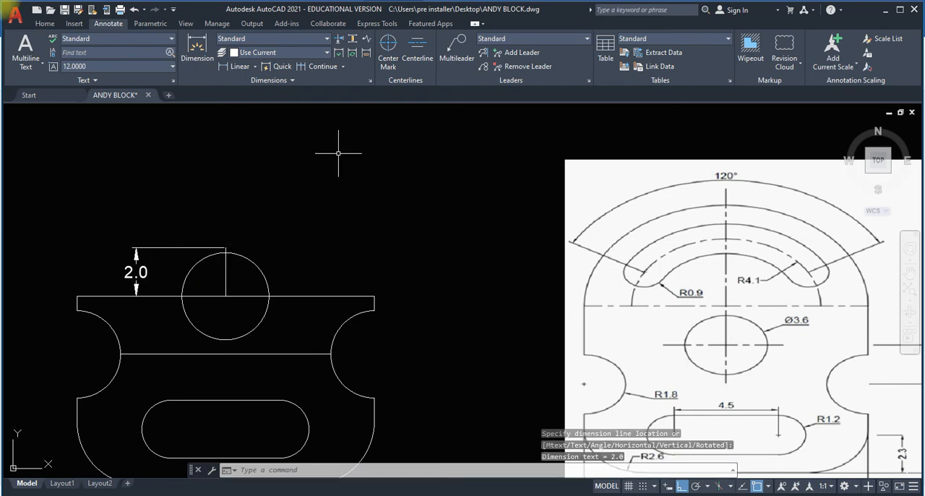
key("Escape")
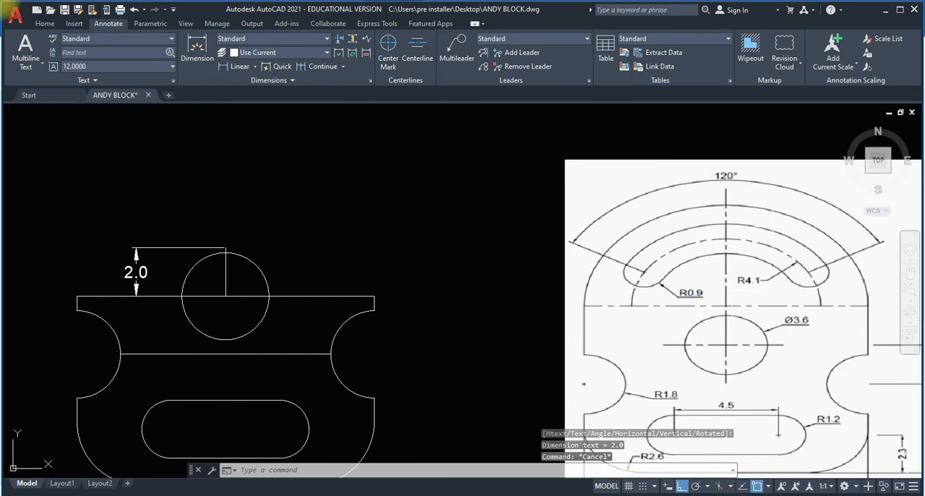
Draw a 4.1 radius circle centred on the upper end of the short vertical line.
scroll(751, 294, "down", 2)
left_click(45, 23)
left_click(70, 65)
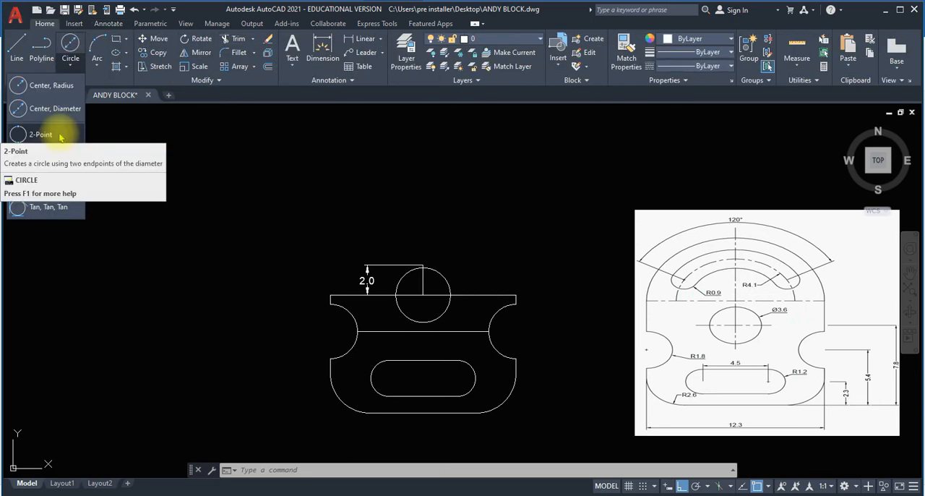
left_click(52, 85)
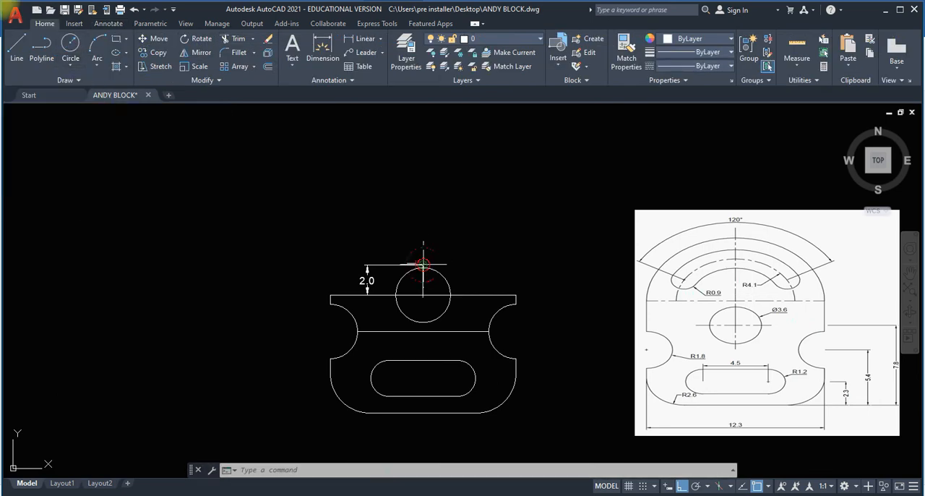
left_click(423, 265)
key("Escape")
type("4.1")
key("Return")
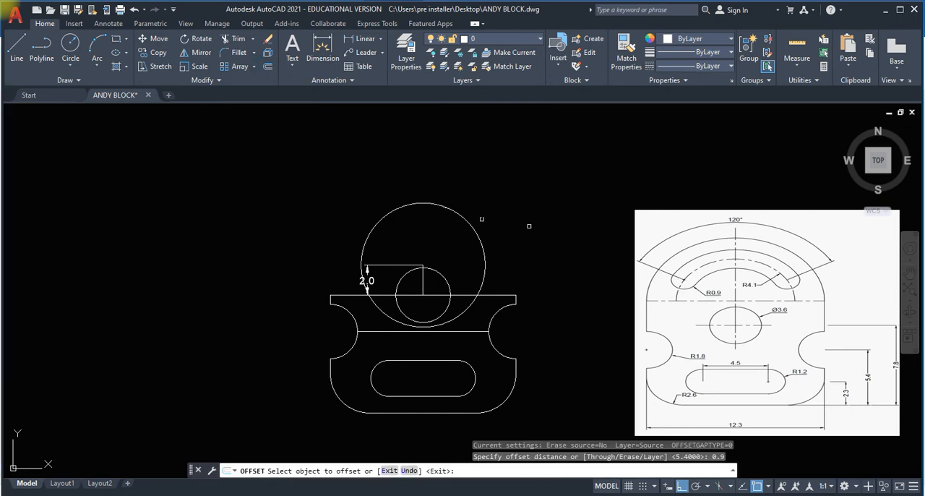
Offset the 4.1 radius circle by 0.9 both outward and inward.
left_click(444, 205)
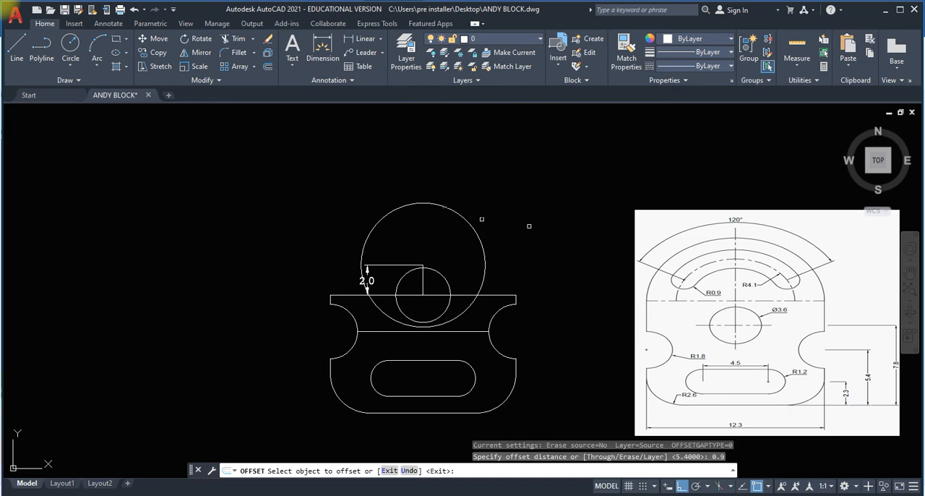
left_click(445, 206)
left_click(440, 233)
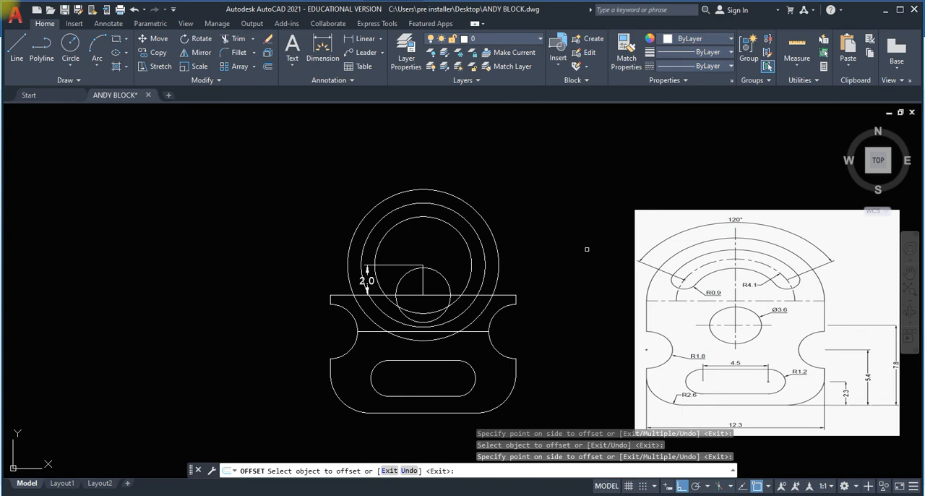
scroll(742, 246, "up", 2)
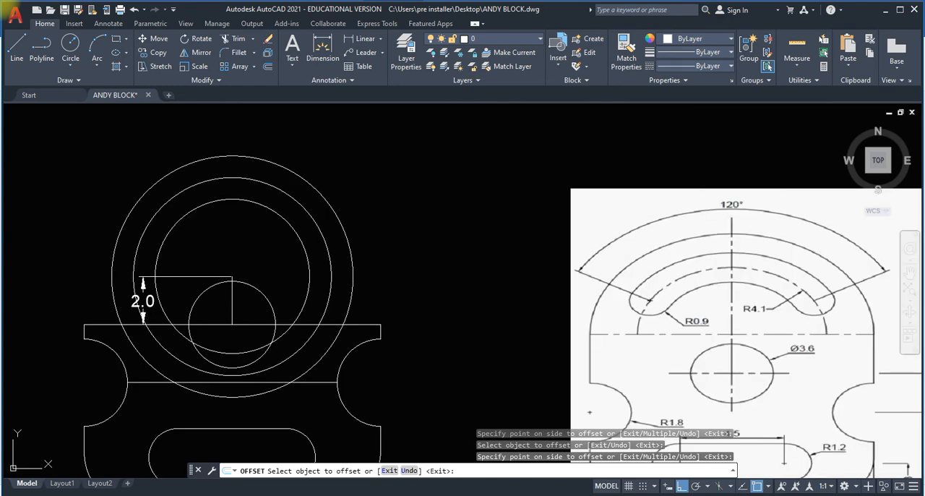
left_click(590, 411)
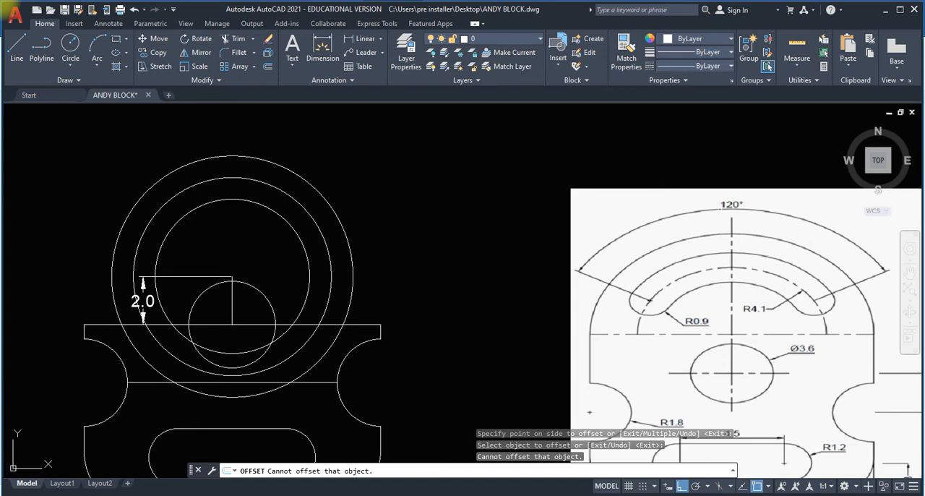
left_click(733, 187)
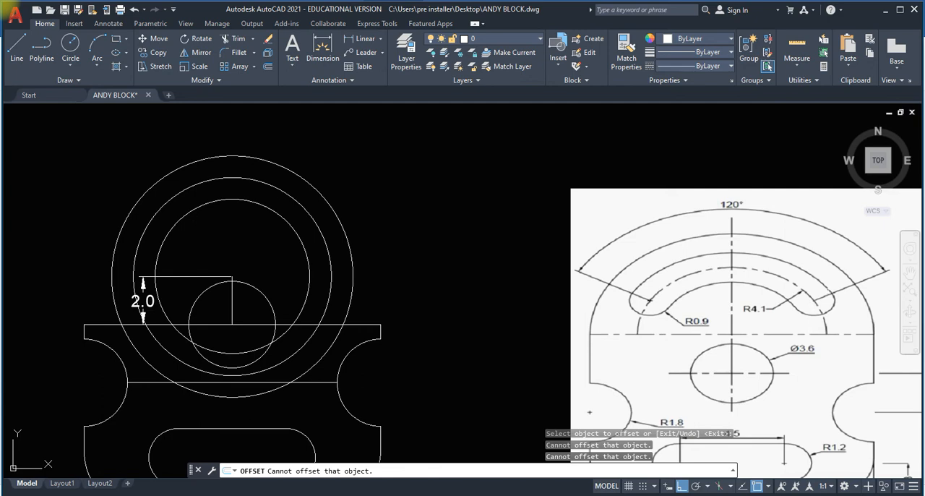
Draw a line 5 long at 30° from the common centre of the concentric circles, with orthogonal drawing off.
left_click(12, 50)
left_click(232, 276)
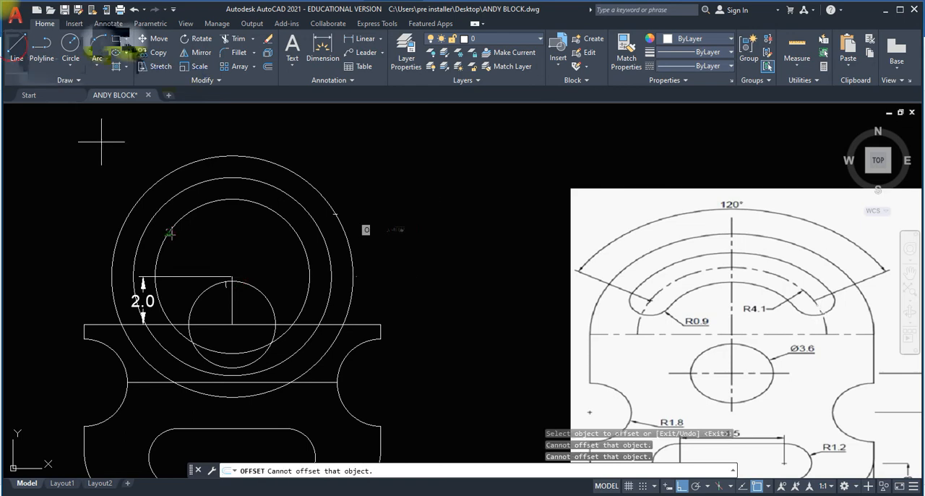
left_click(681, 485)
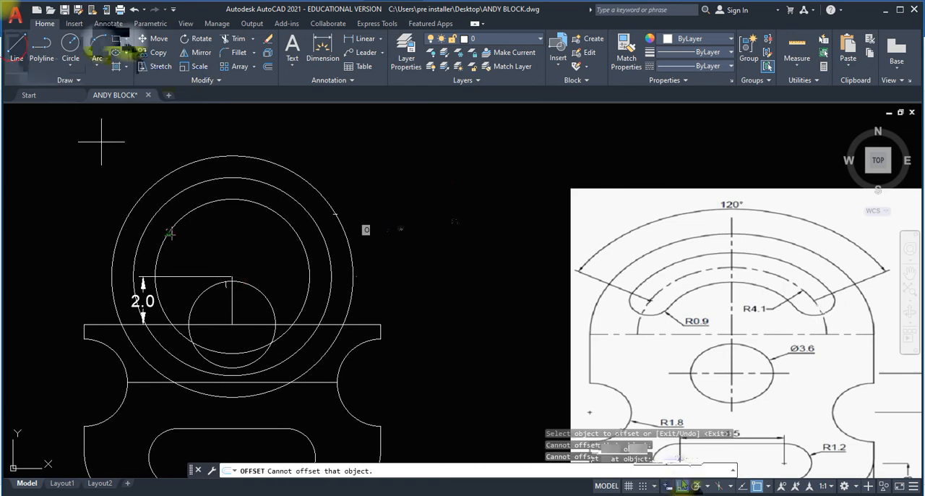
type("@5")
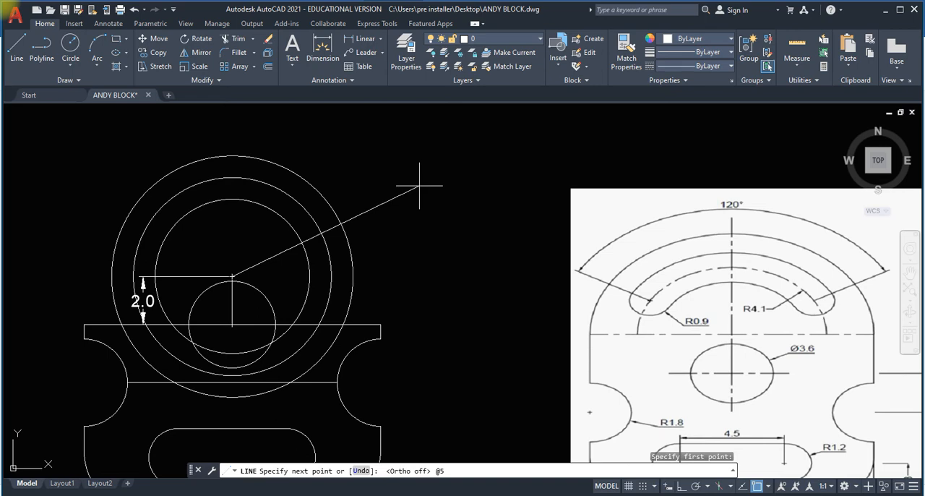
type("<30")
key("Return")
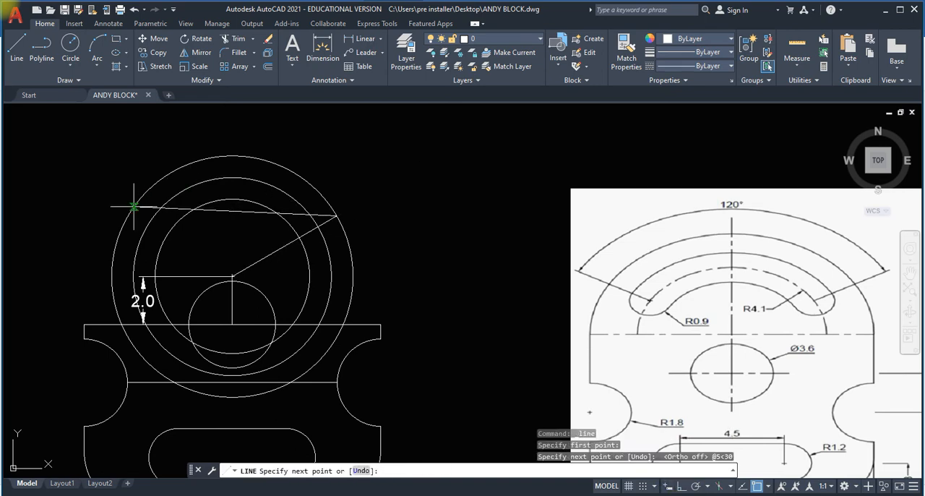
key("Escape")
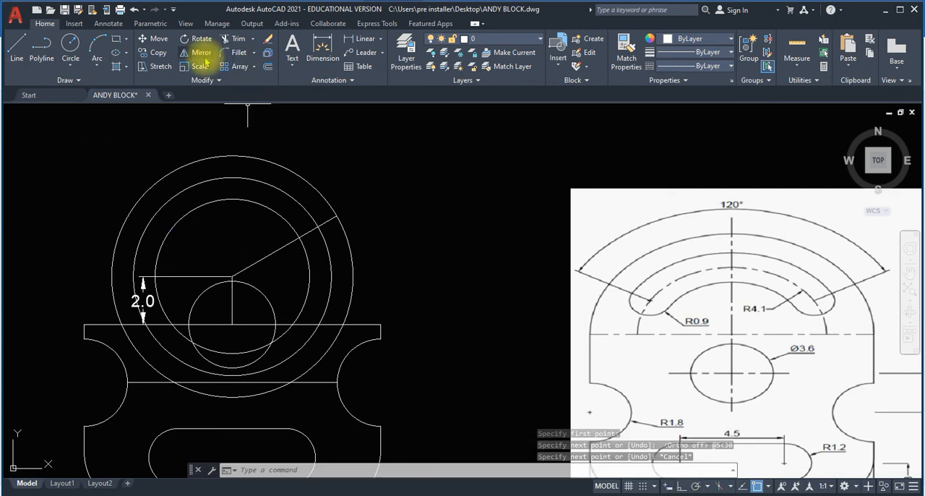
Mirror the 30° line about the short vertical line, keeping the original.
left_click(201, 53)
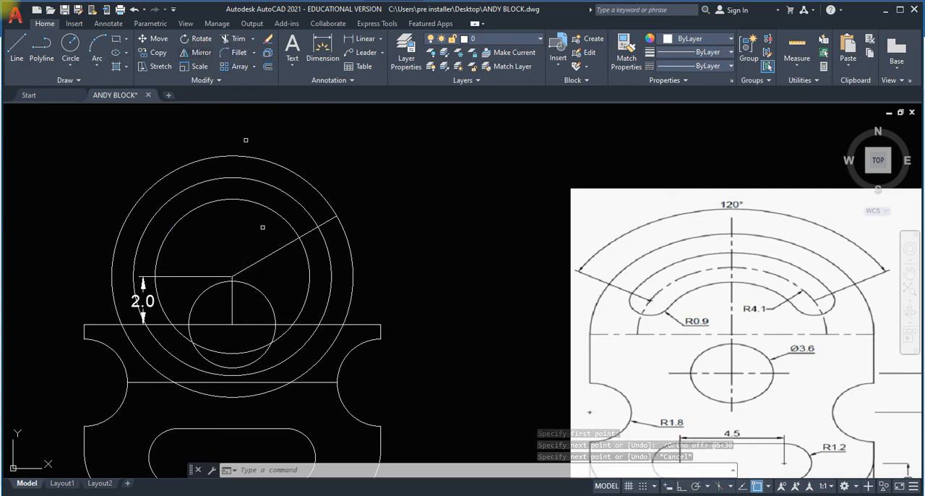
left_click(275, 251)
key("Return")
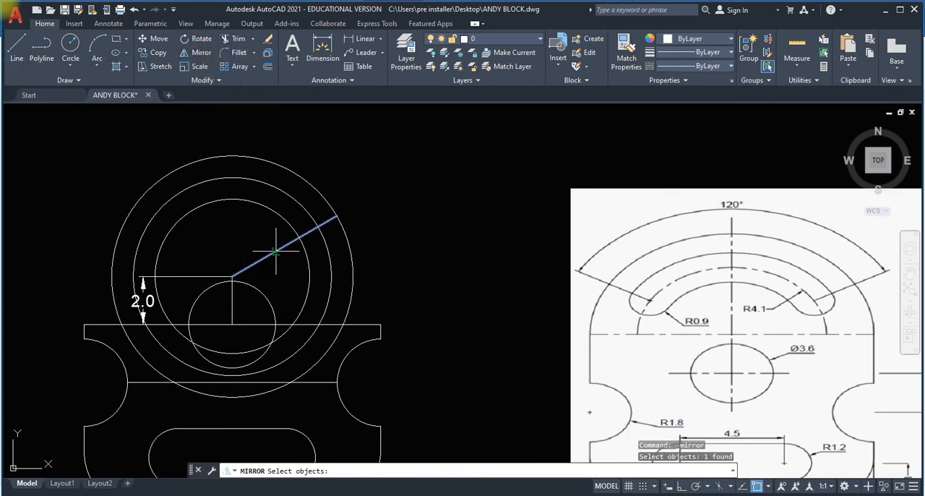
left_click(231, 276)
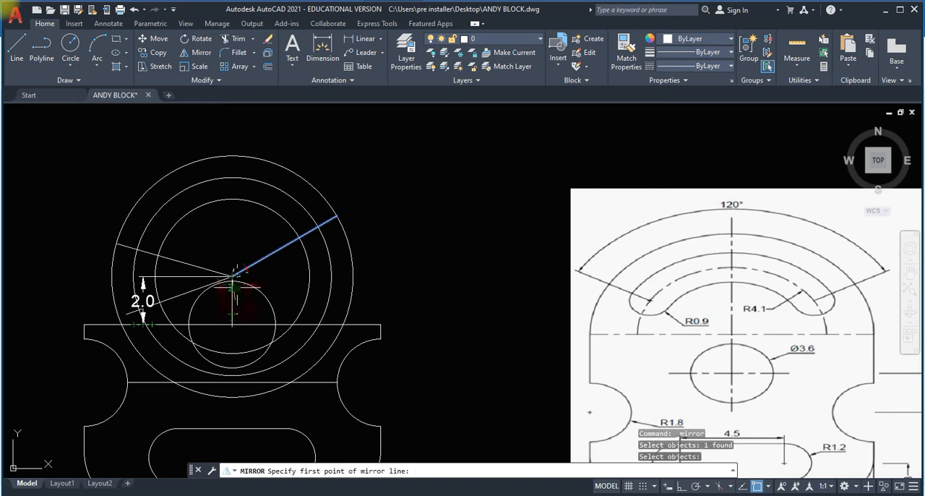
left_click(231, 324)
key("Return")
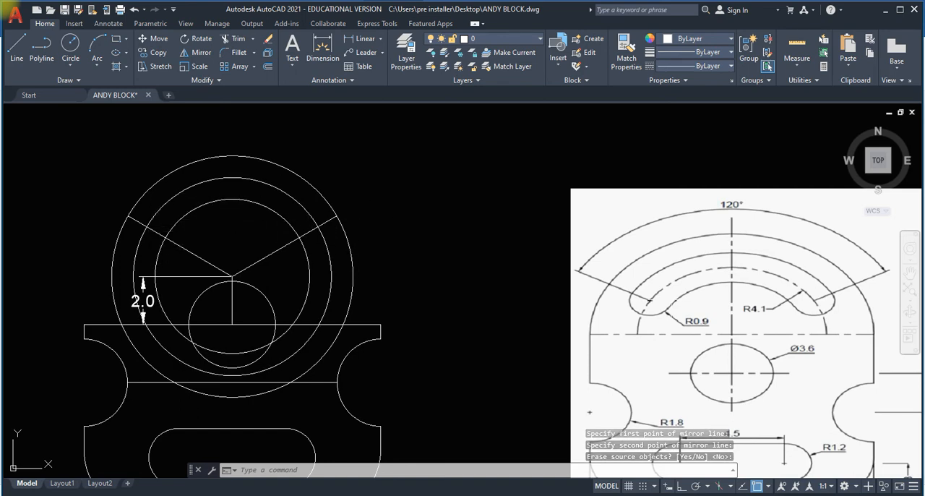
Draw a two-point circle on the left inclined line, spanning from the outer to the inner concentric circle.
left_click(129, 215)
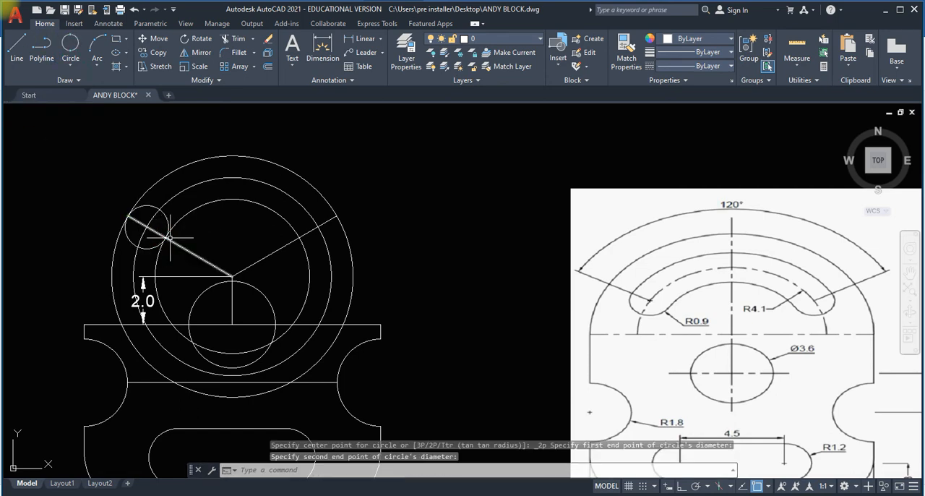
left_click(165, 237)
key("Return")
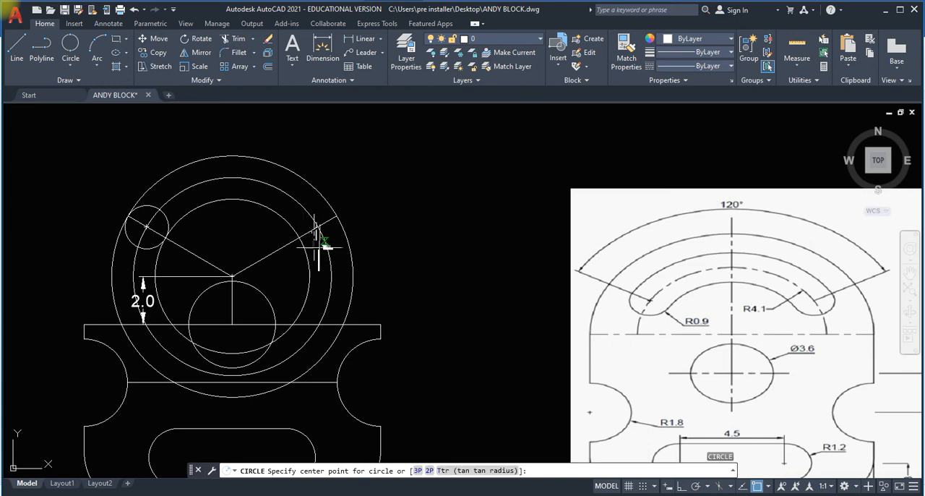
left_click(299, 237)
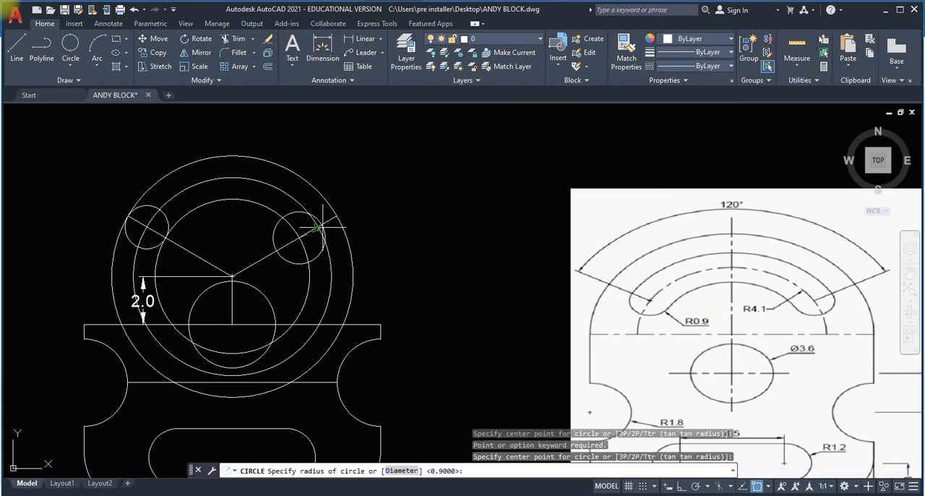
key("Escape")
key("Escape")
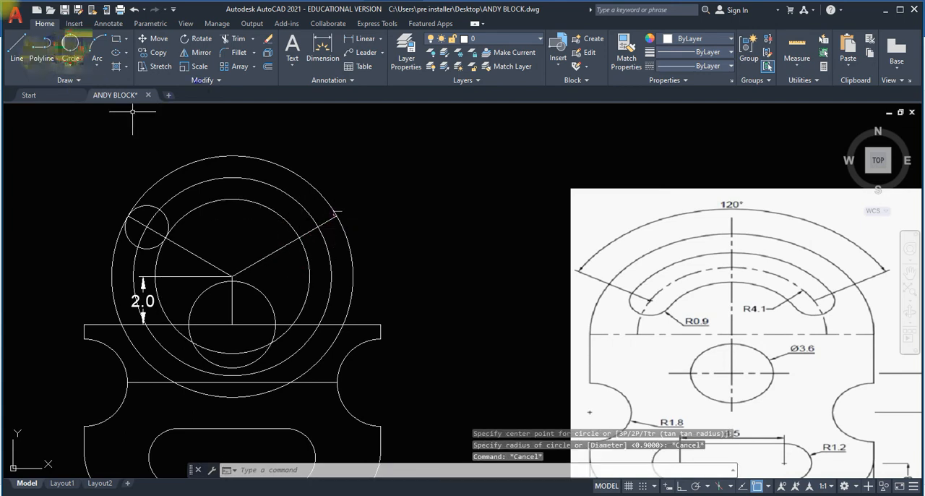
Draw a two-point circle on the right inclined line, spanning from the outer to the inner concentric circle.
left_click(336, 214)
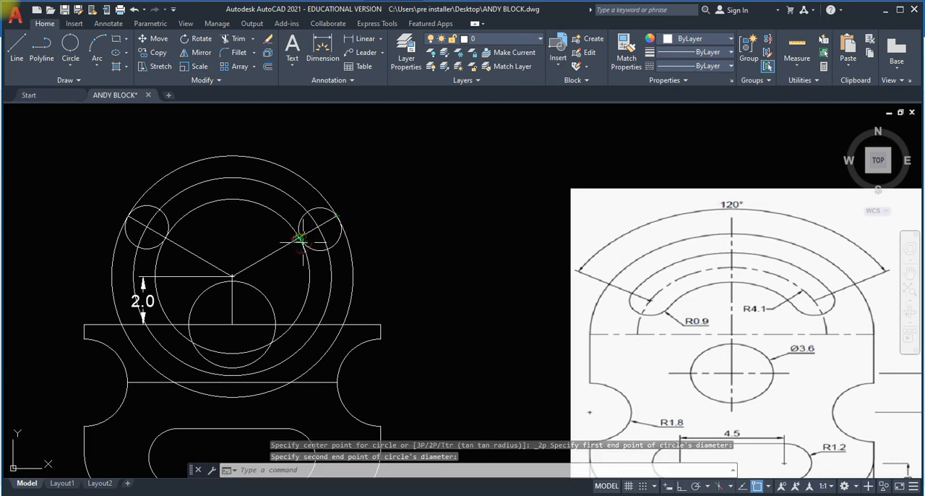
left_click(299, 237)
key("Return")
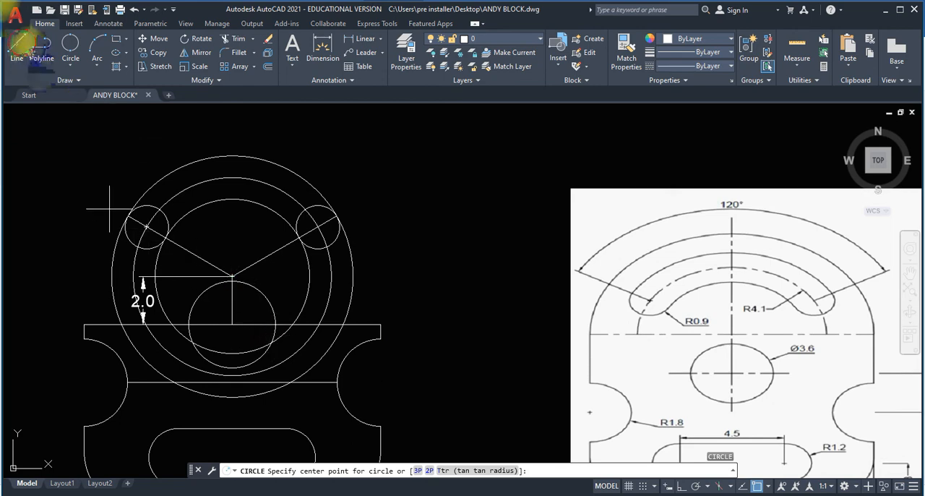
With orthogonal drawing on, draw vertical lines upward from the plate's two upper corners, extending past the concentric circles' centre level.
left_click(21, 43)
left_click(81, 323)
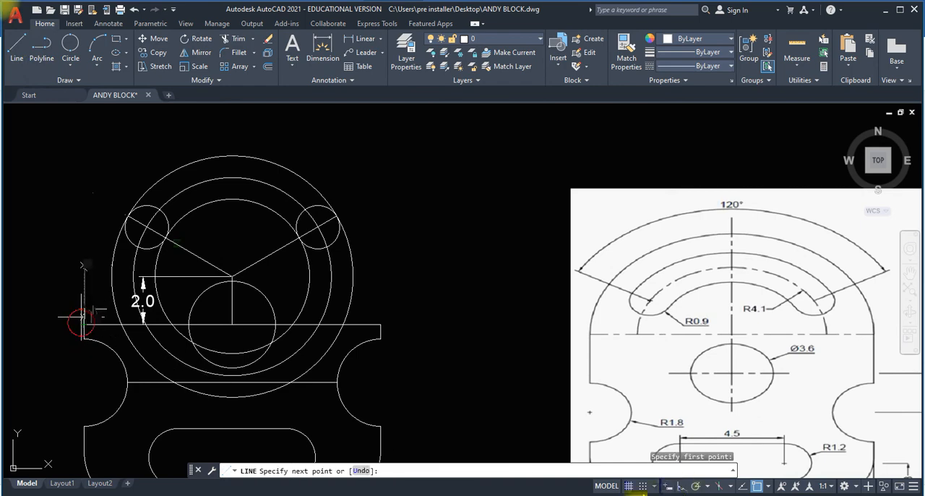
key("F8")
left_click(65, 200)
key("Return")
key("Return")
left_click(381, 324)
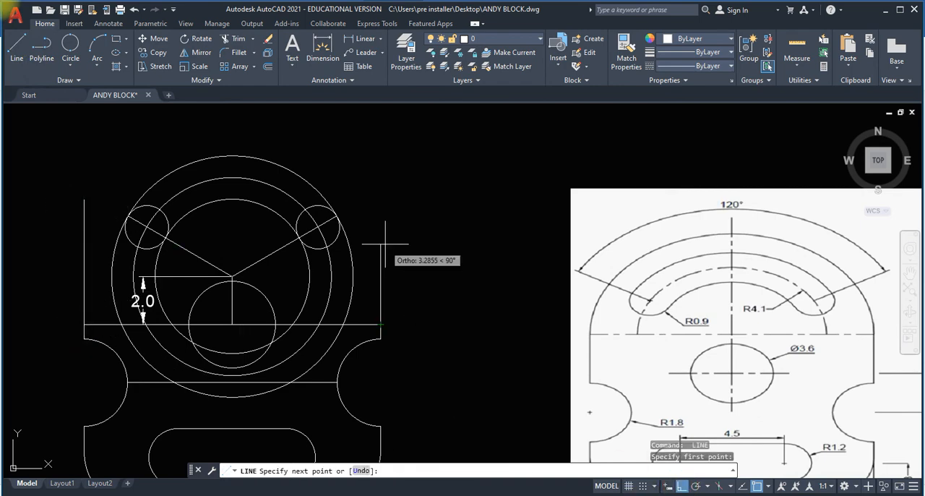
left_click(386, 239)
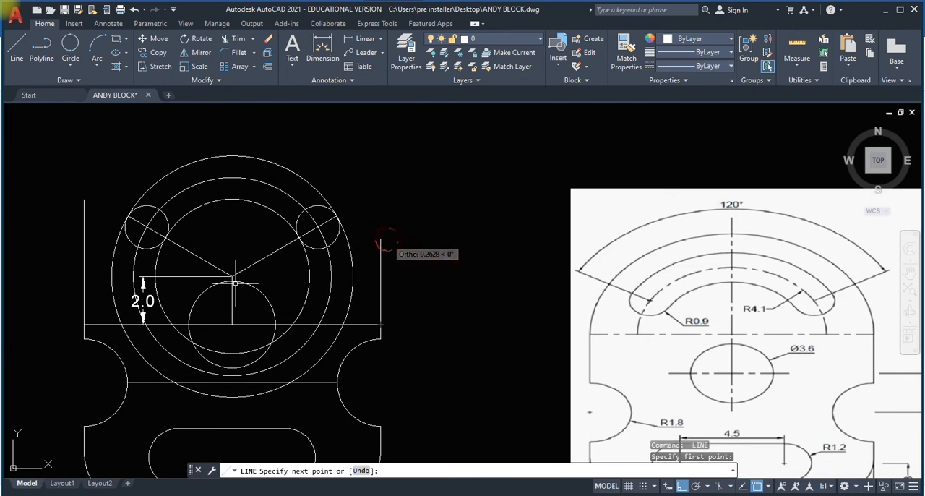
key("Return")
Draw horizontal lines from the concentric circles' centre, about 11.6 to the right and leftward past the left vertical line.
left_click(17, 61)
left_click(139, 276)
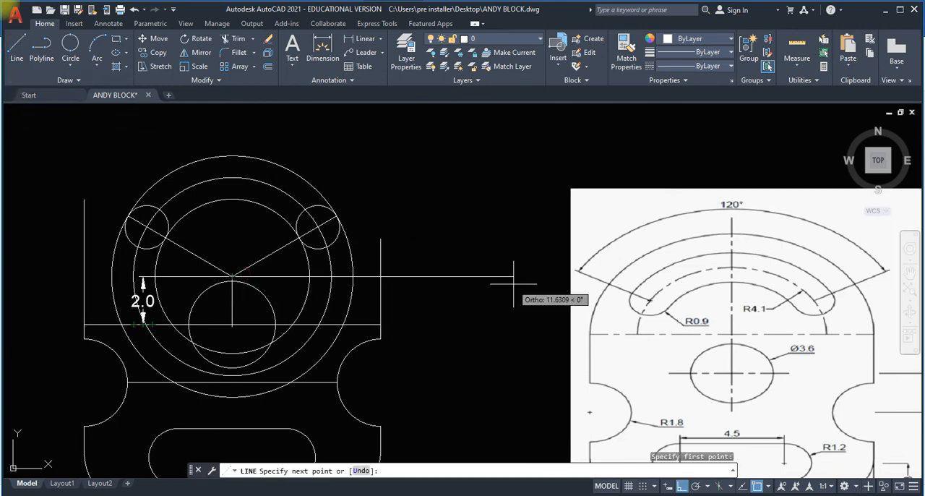
left_click(513, 284)
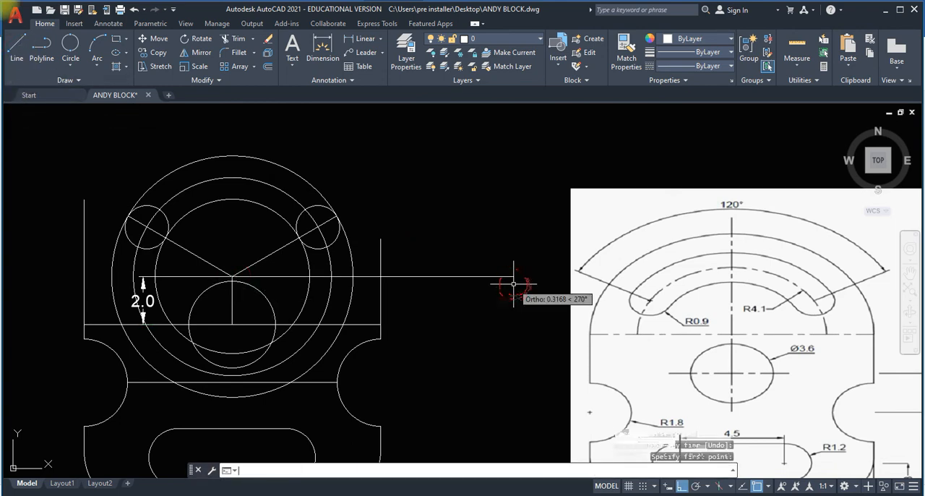
key("Return")
key("Return")
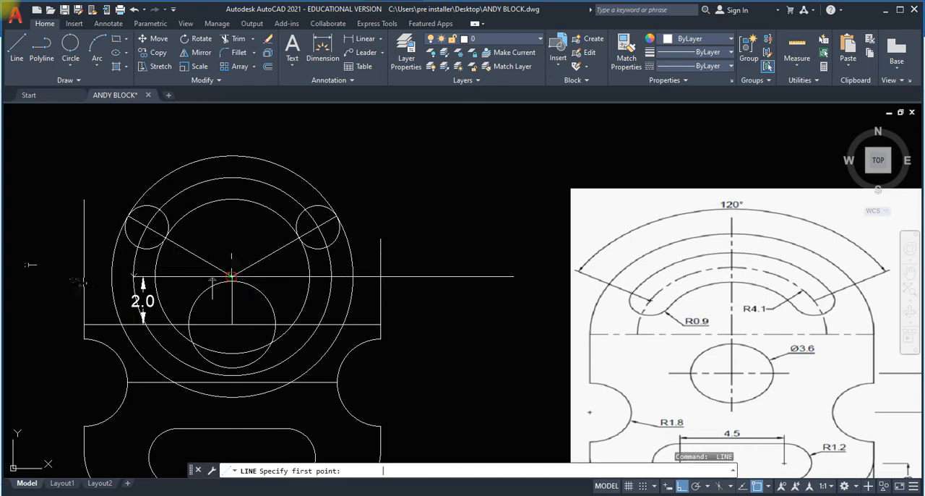
key("Escape")
Draw a two-point circle between the horizontal line's intersections with the left and right vertical lines.
left_click(70, 66)
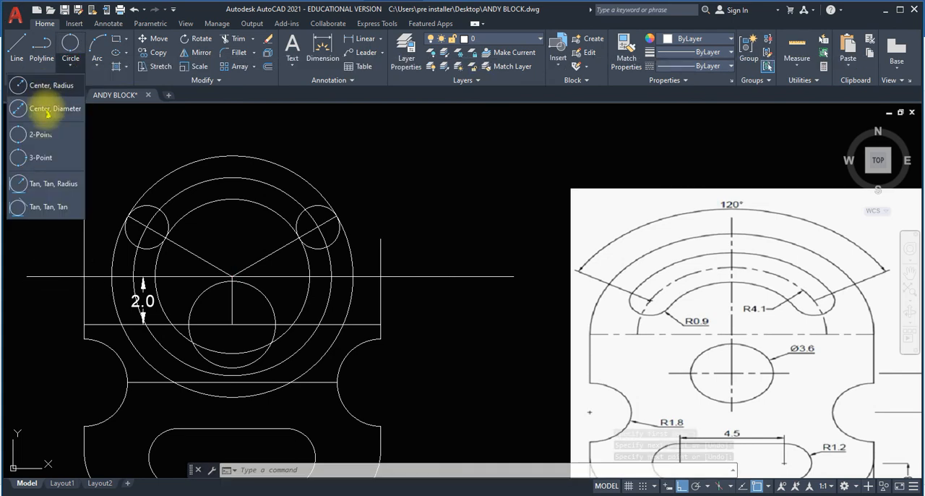
left_click(41, 135)
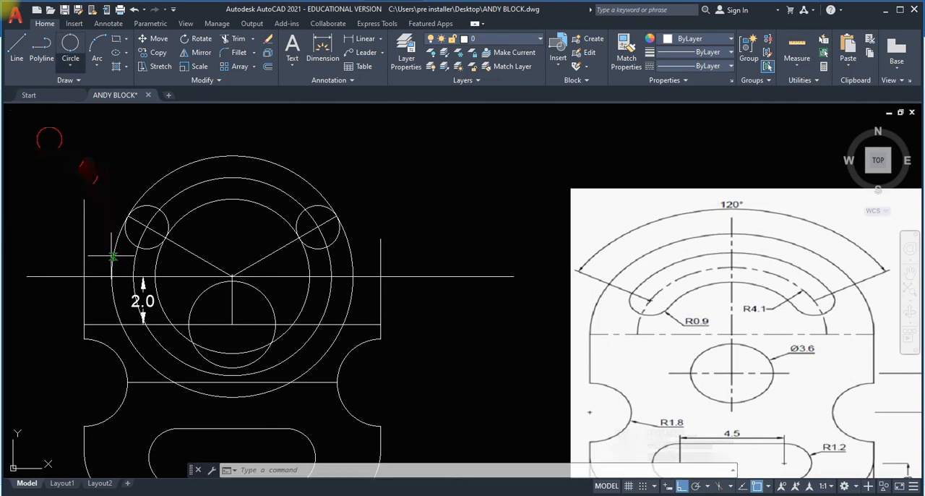
left_click(84, 276)
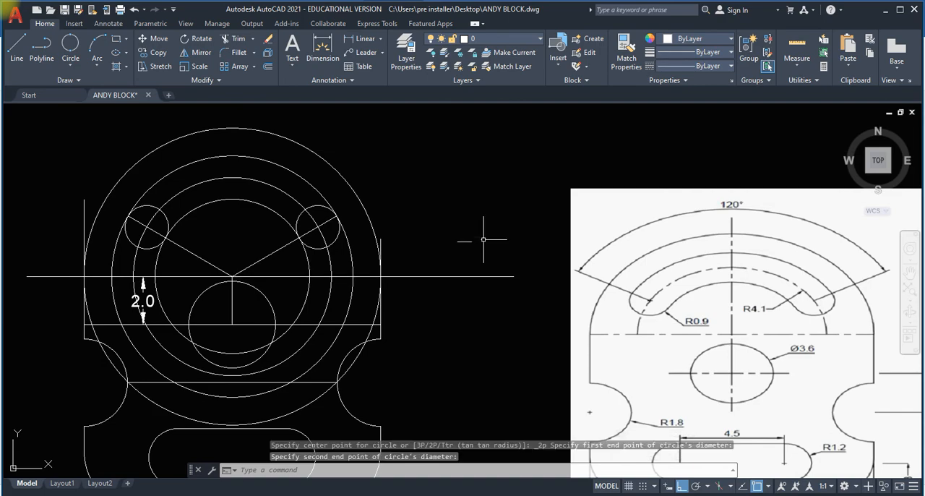
Trim the arcs of the three inner concentric circles between the right small circle and the horizontal line.
scroll(440, 246, "down", 2)
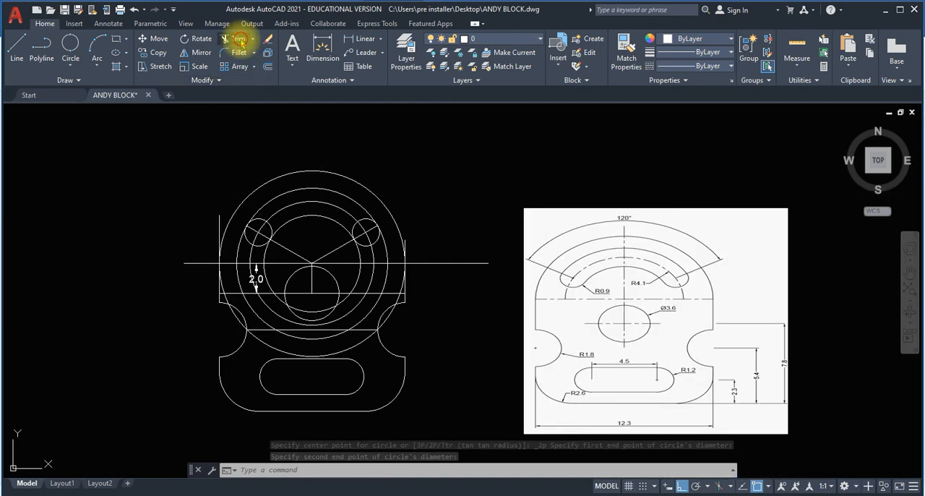
left_click(237, 38)
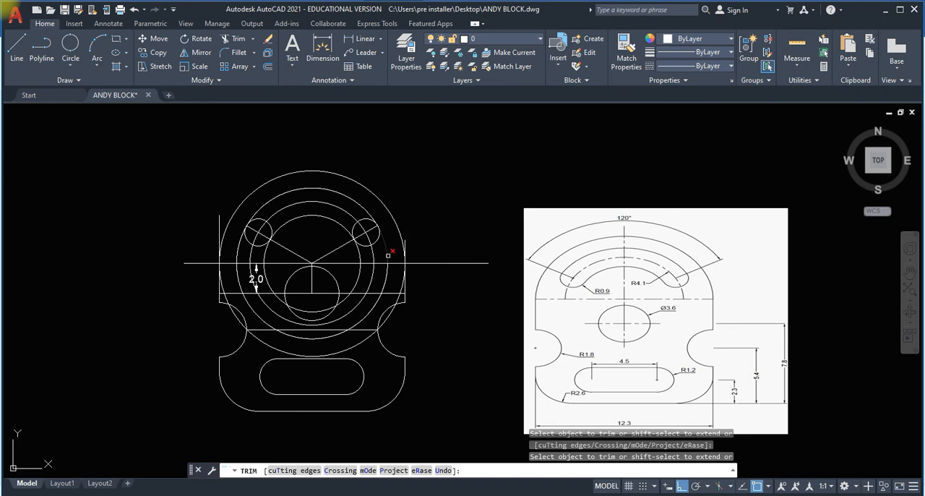
left_click(374, 254)
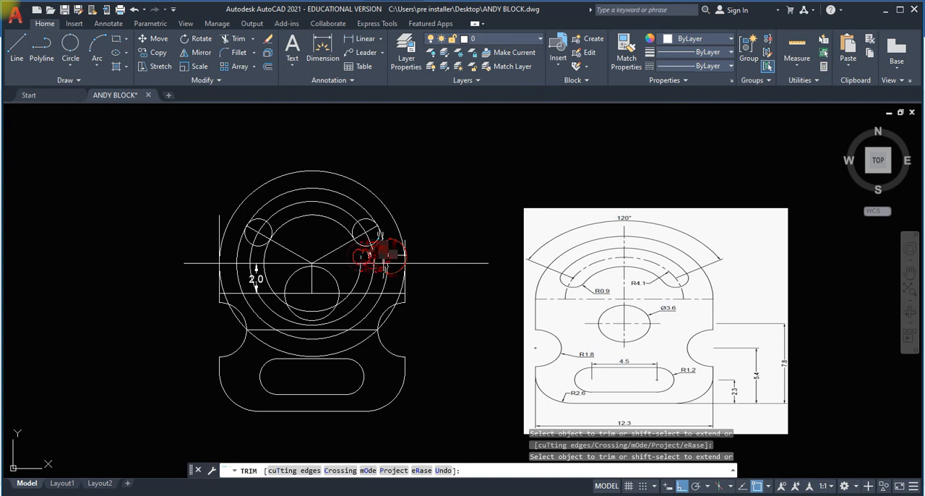
key("Return")
left_click(232, 45)
left_click(380, 254)
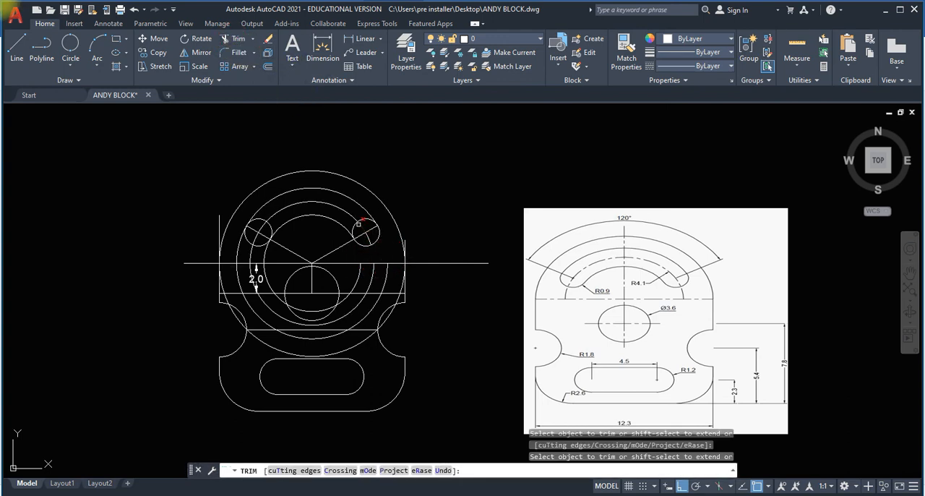
Trim the middle arc, the small circles' inner halves and the inclined line ends inside the curved slot.
left_click(370, 233)
mouse_move(369, 231)
left_mouse_down()
mouse_move(299, 193)
mouse_move(269, 205)
mouse_move(259, 231)
mouse_move(267, 217)
mouse_move(269, 238)
mouse_move(261, 232)
mouse_move(254, 259)
left_mouse_up()
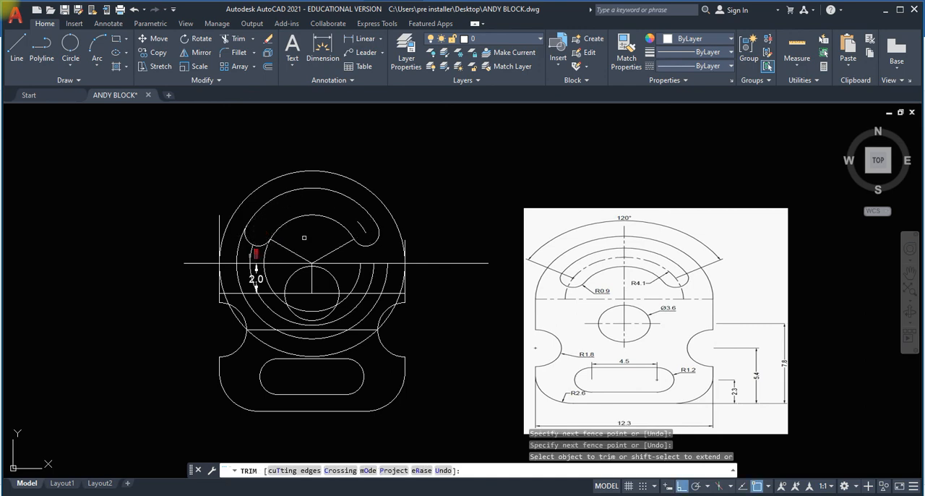
key("Escape")
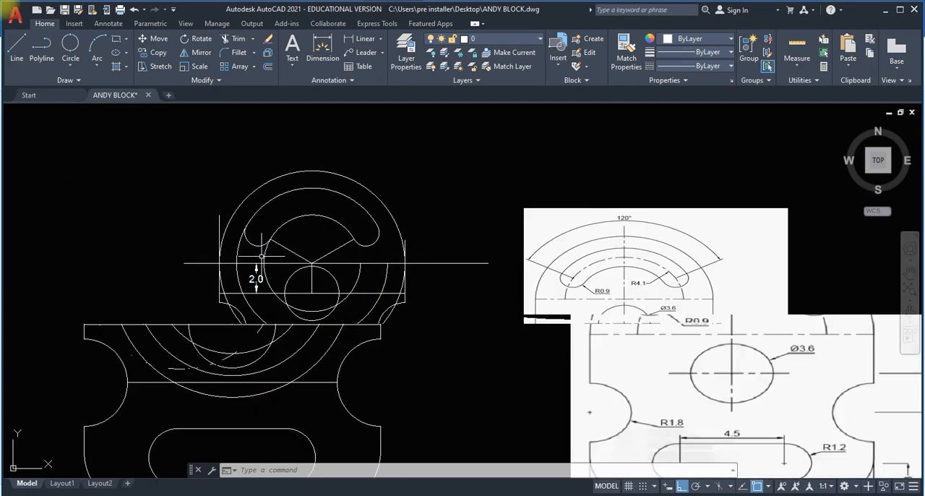
Trim the leftover concentric arcs beside the curved slot, the outer circle's lower side arcs, and the vertical line ends above the plate's sides.
left_click(235, 39)
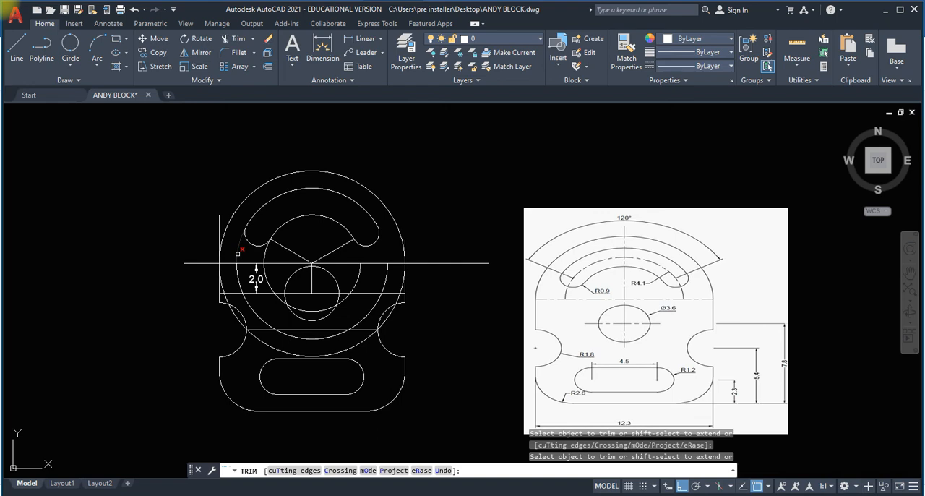
left_click(237, 254)
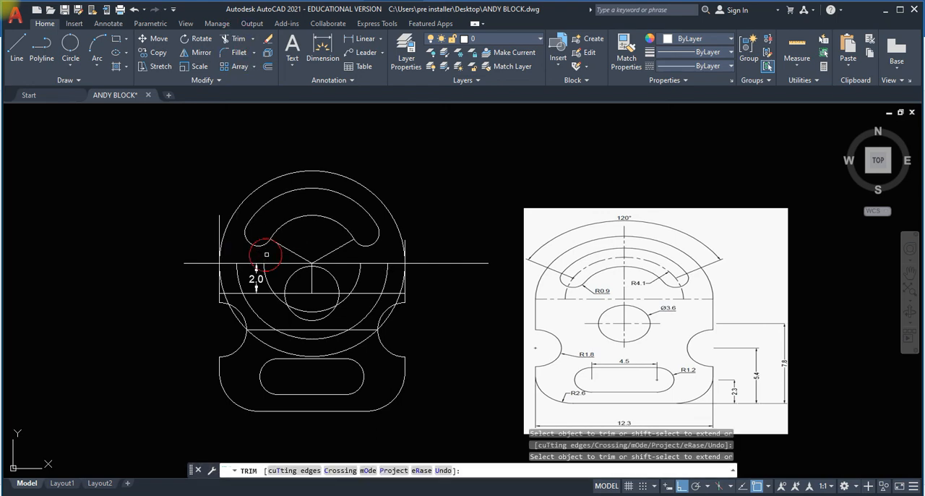
left_click(222, 290)
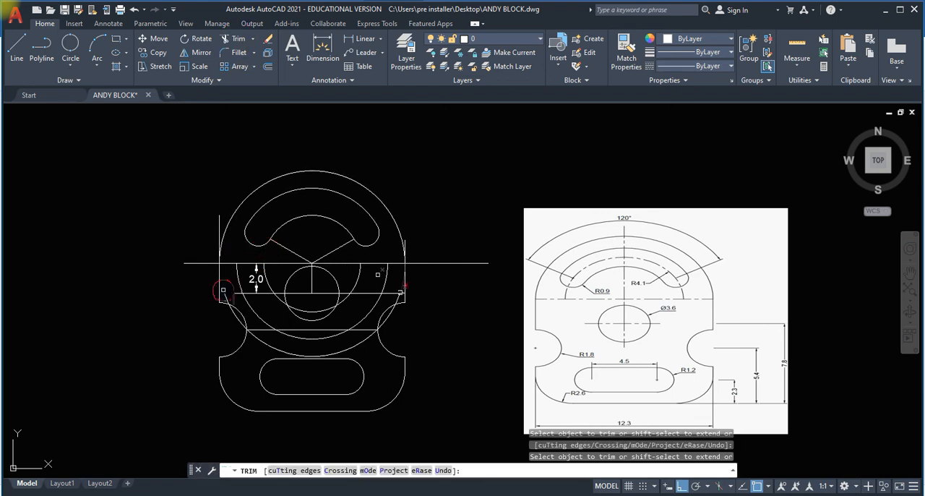
left_click(401, 289)
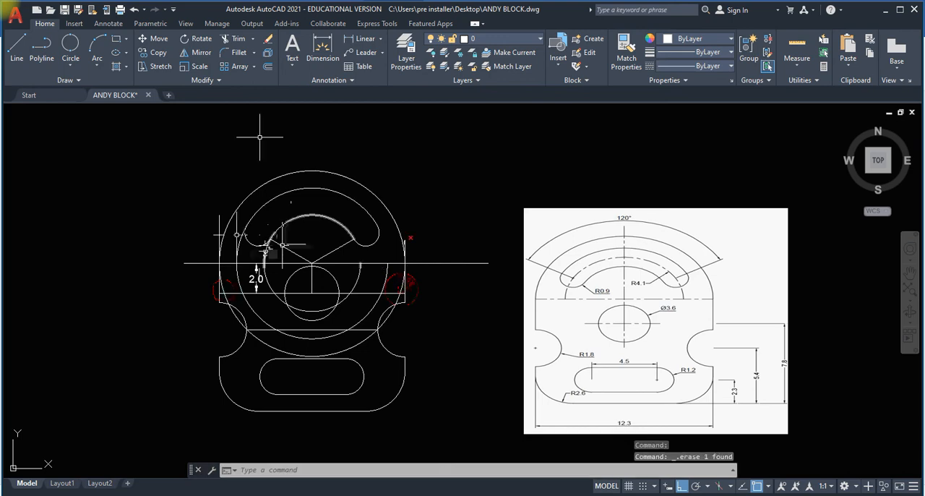
left_click(406, 246)
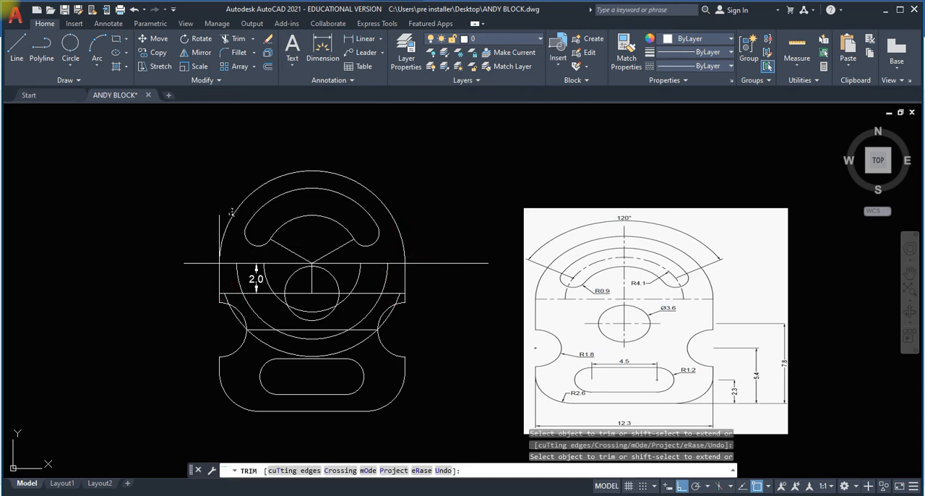
left_click(221, 221)
left_click(412, 242)
key("Escape")
Erase the remaining lower halves of the concentric circles and the horizontal construction lines crossing the plate.
left_click(370, 349)
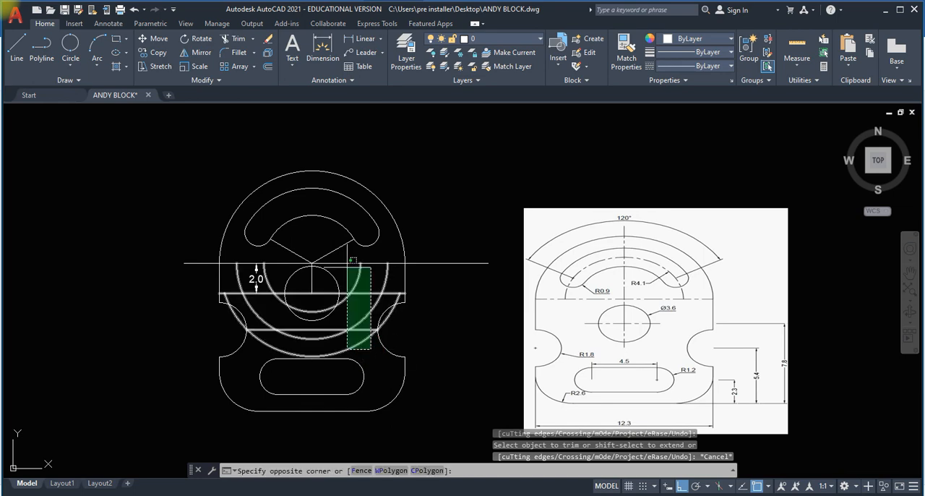
left_click(344, 260)
key("Delete")
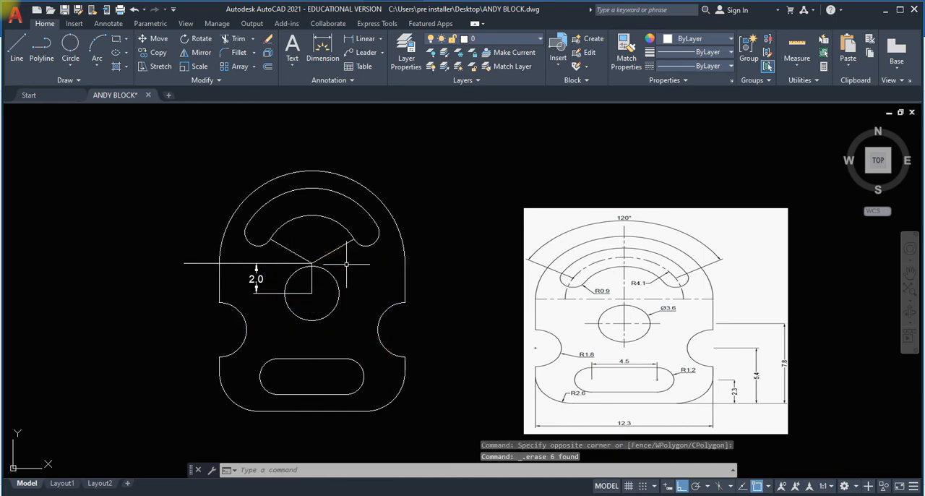
Erase the 2.0 dimension, the vertical centre line, the two inclined lines and the leftover horizontal line around the central hole.
left_click(325, 305)
left_click(308, 287)
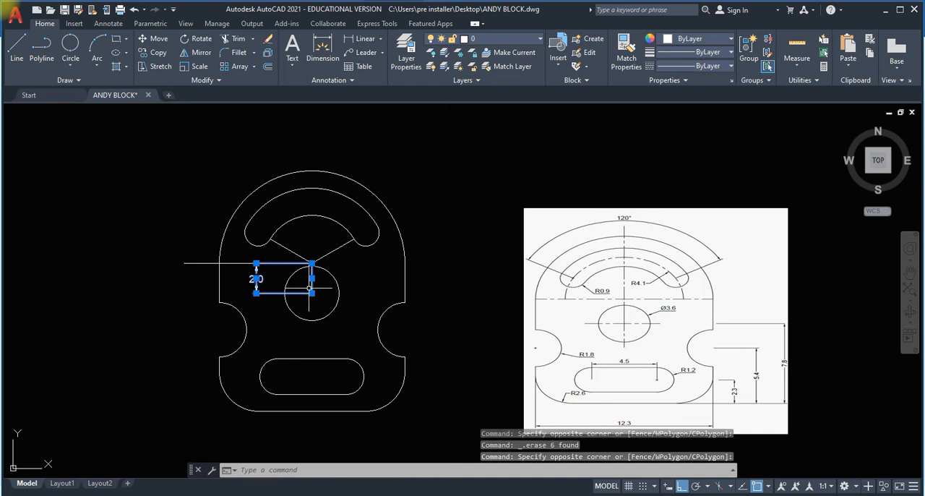
key("Delete")
key("Delete")
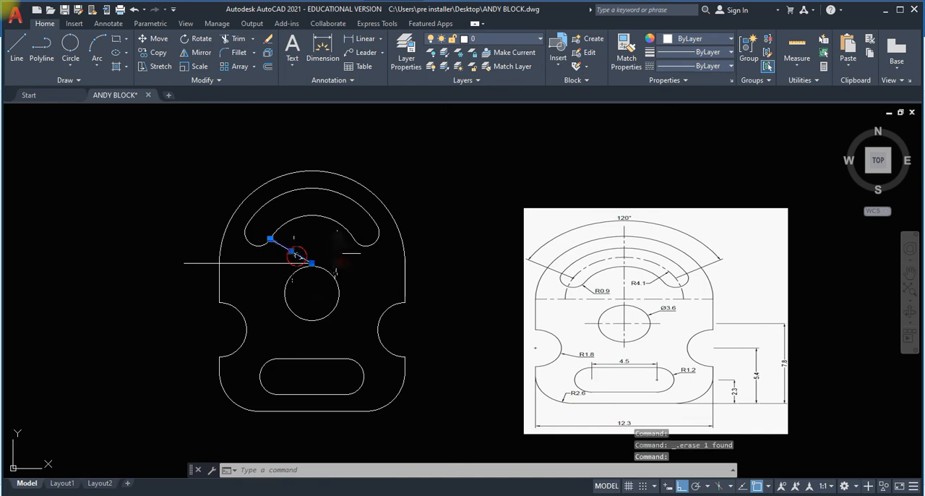
left_click(289, 263)
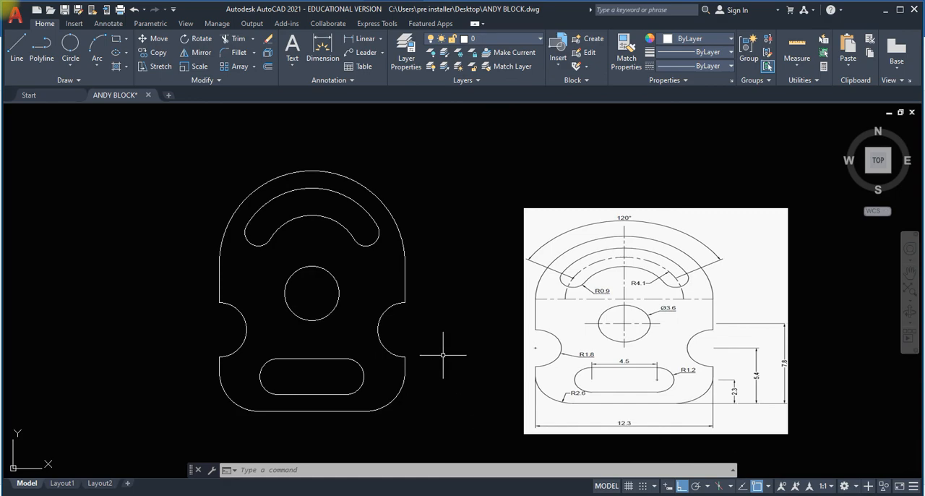
middle_click_drag(452, 361, 435, 354)
middle_click_drag(441, 365, 435, 354)
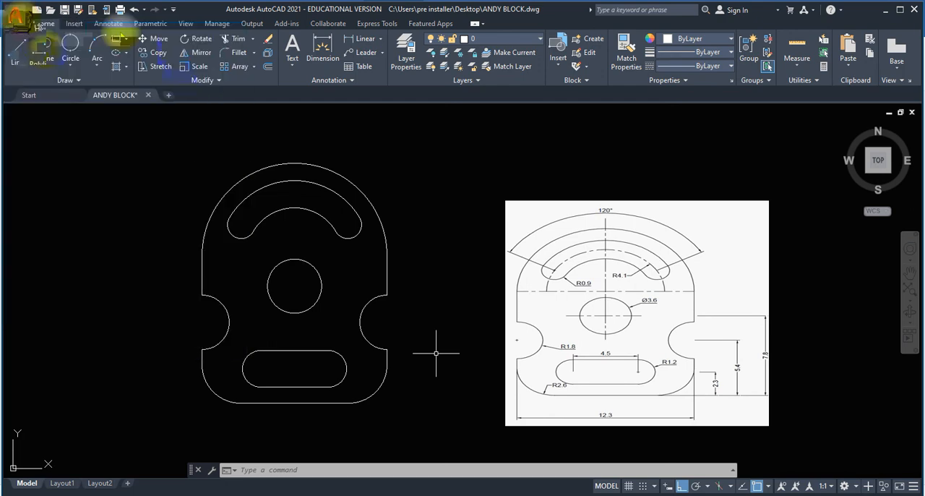
left_click(14, 11)
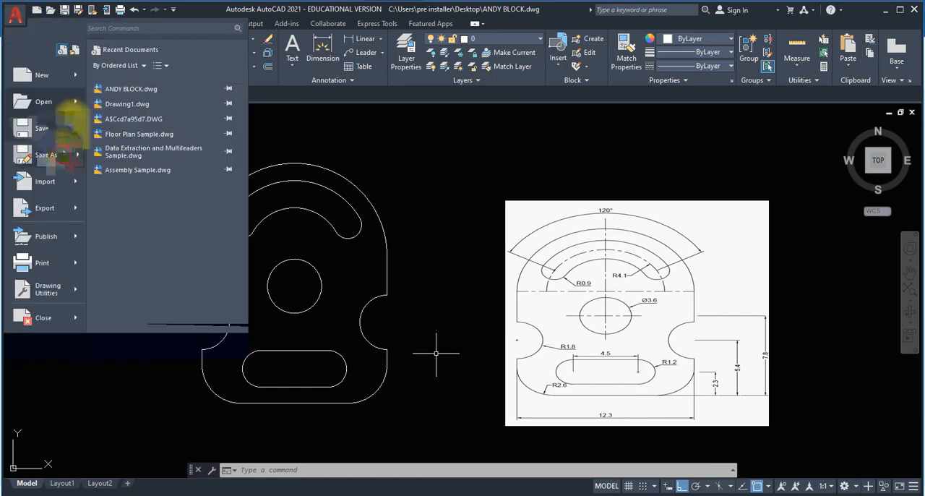
left_click(64, 153)
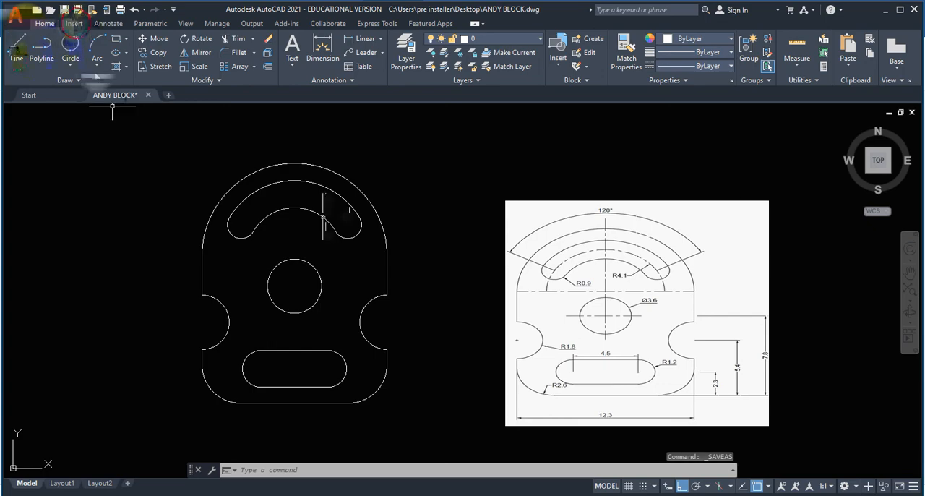
Insert the three-row title block to the left of the plate at scale 1 and rotation 0.
left_click(74, 24)
left_click(16, 56)
left_click(37, 110)
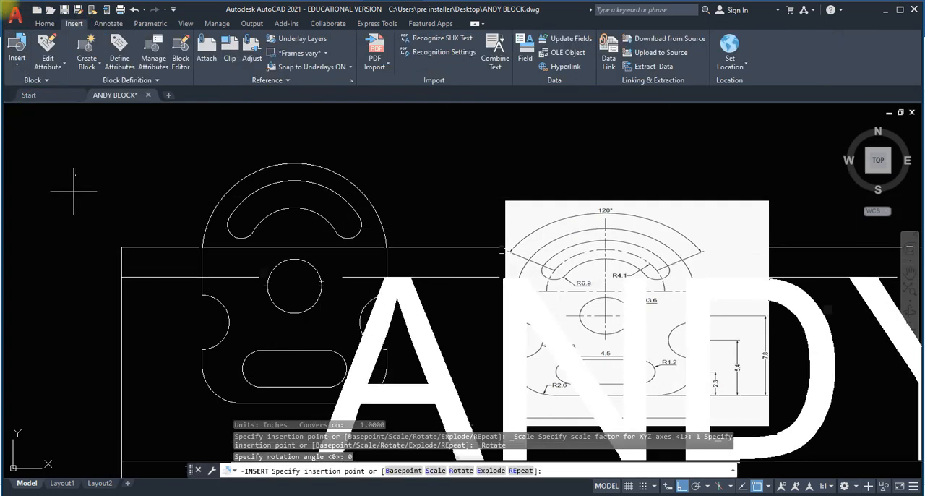
scroll(141, 224, "down", 6)
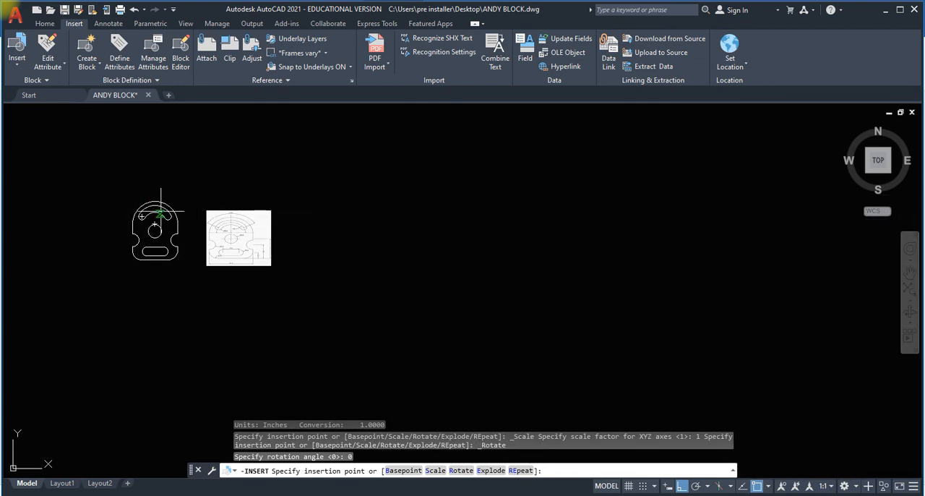
middle_click_drag(209, 210, 339, 189)
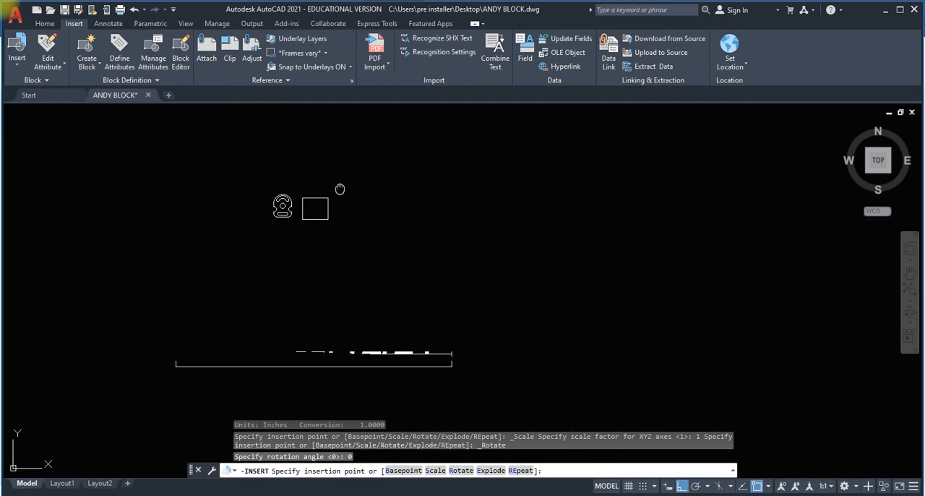
left_click(306, 252)
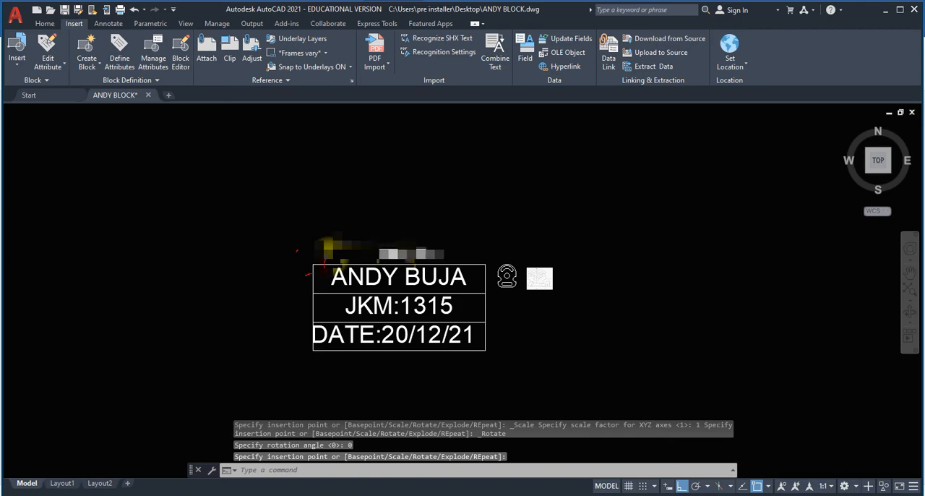
Scale the title block by a factor of 0.2 about its upper-right corner.
scroll(442, 260, "up", 4)
left_click(555, 335)
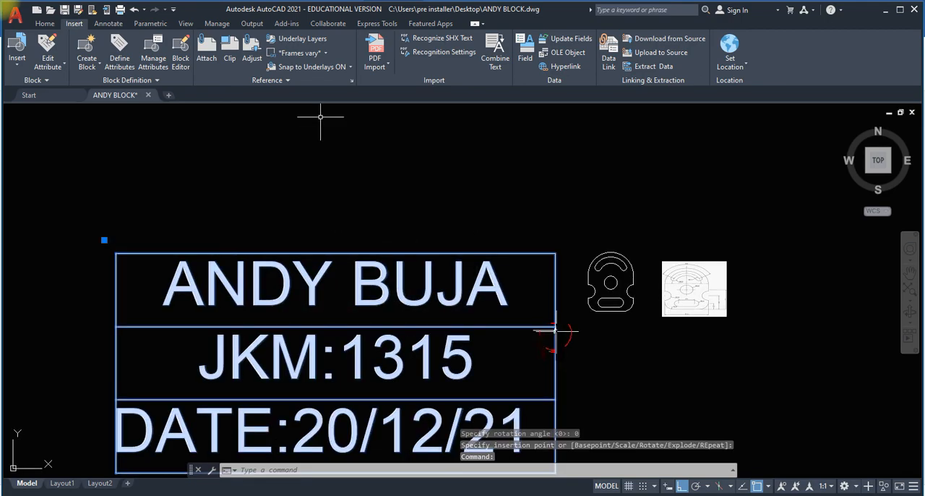
left_click(43, 24)
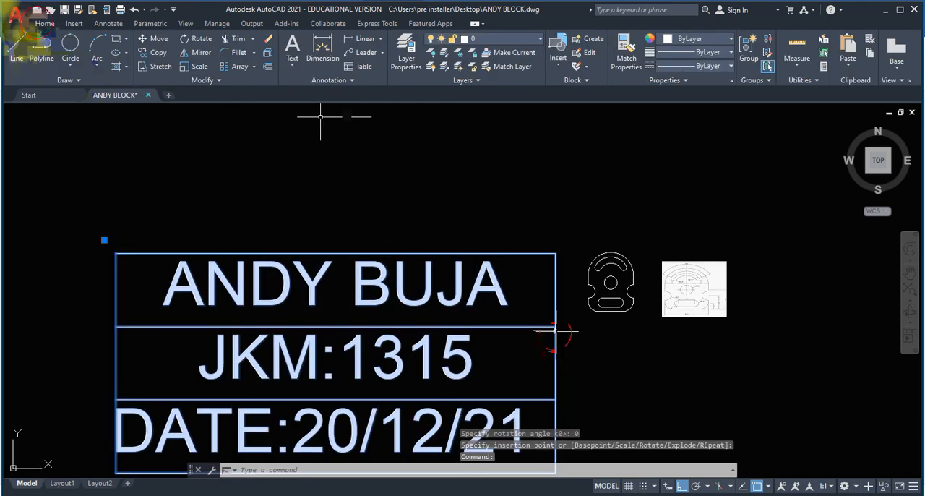
left_click(195, 66)
left_click(554, 253)
type("00.2")
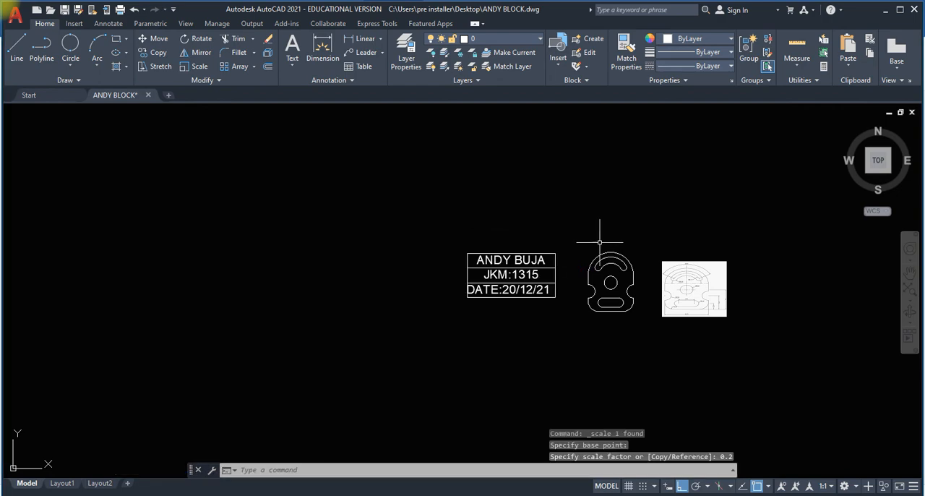
Move the title block by its lower-right corner to a point below and left of the plate.
scroll(578, 243, "up", 6)
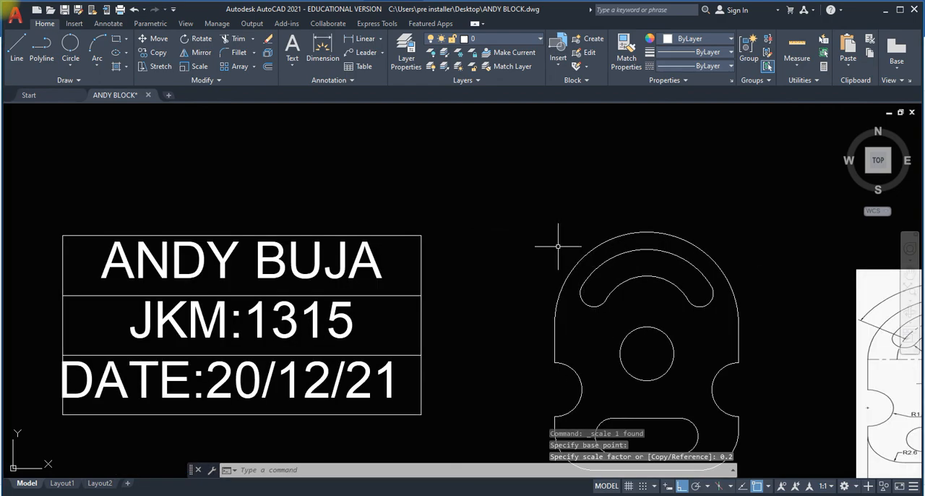
scroll(501, 195, "down", 2)
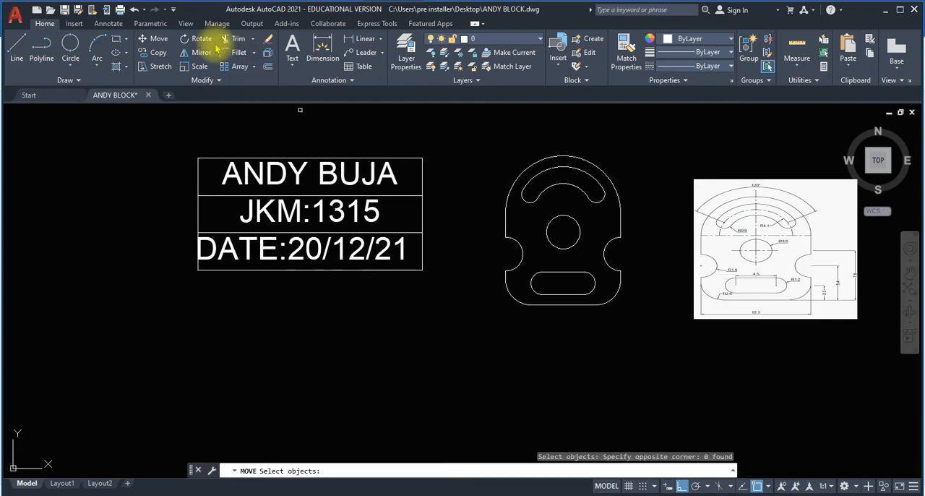
left_click(156, 39)
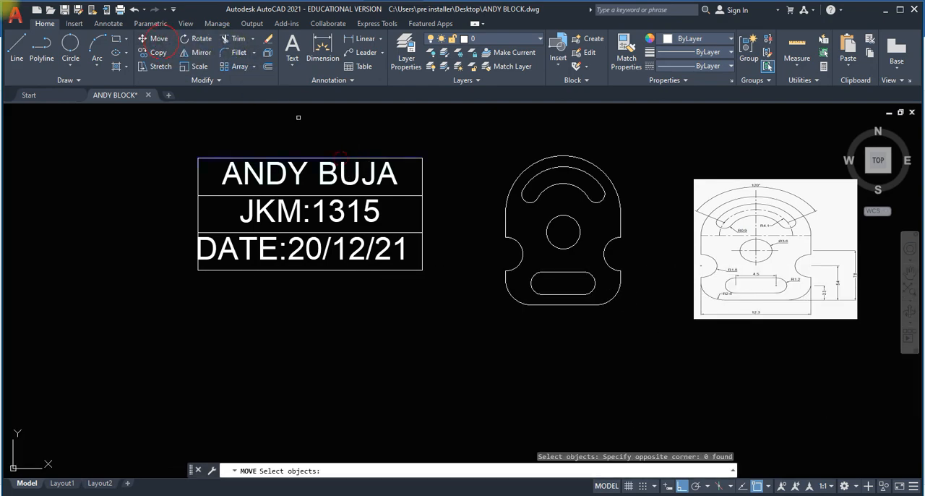
left_click(339, 157)
key("Return")
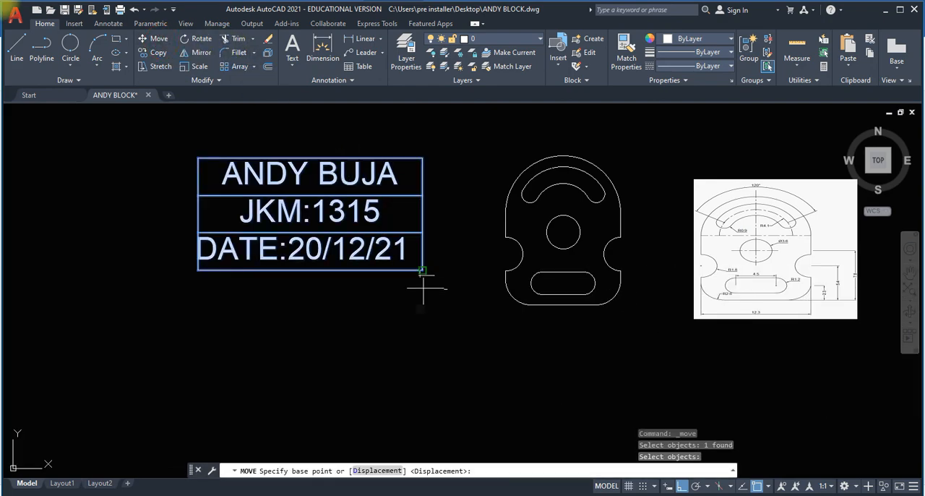
left_click(422, 270)
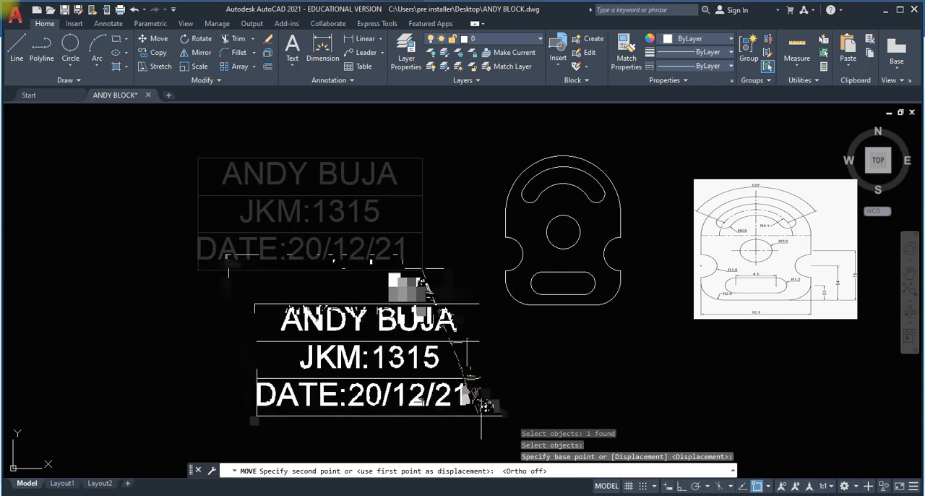
left_click(479, 415)
Draw a frame rectangle from the title block's lower-left corner to a point above and right of the plate.
type("rec")
key("Return")
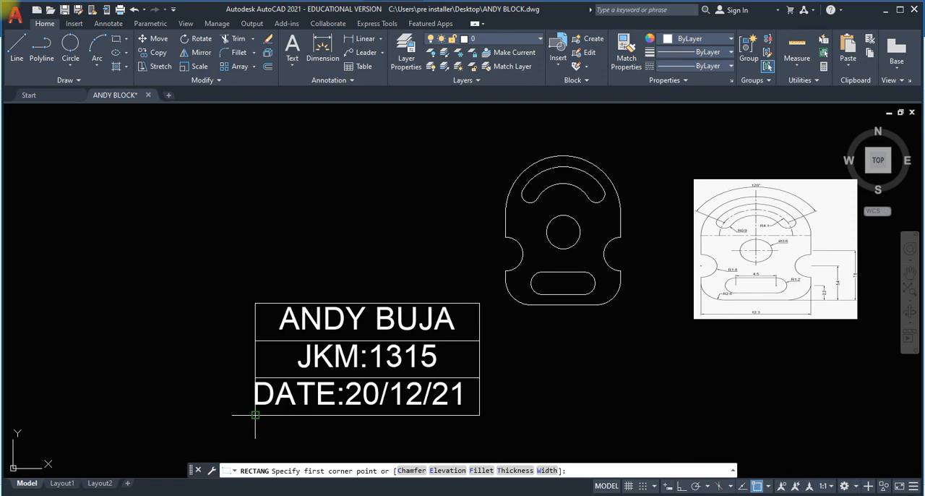
left_click(255, 415)
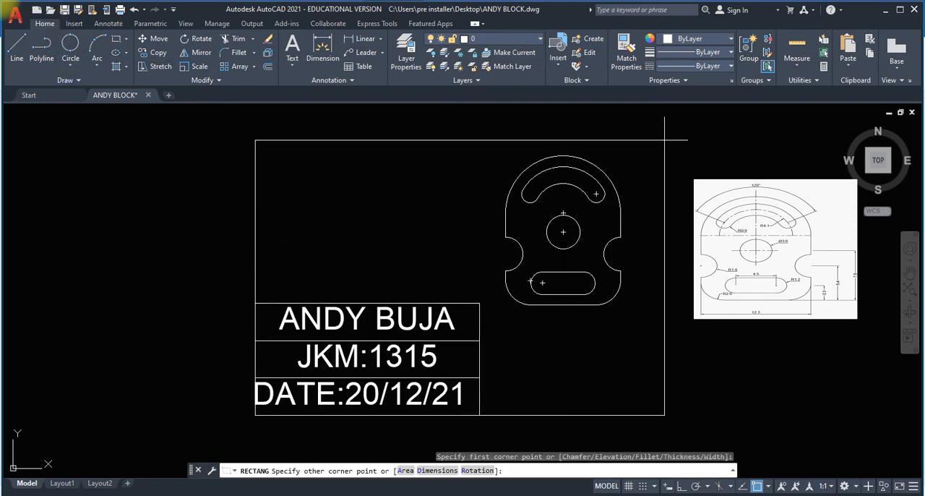
left_click(664, 140)
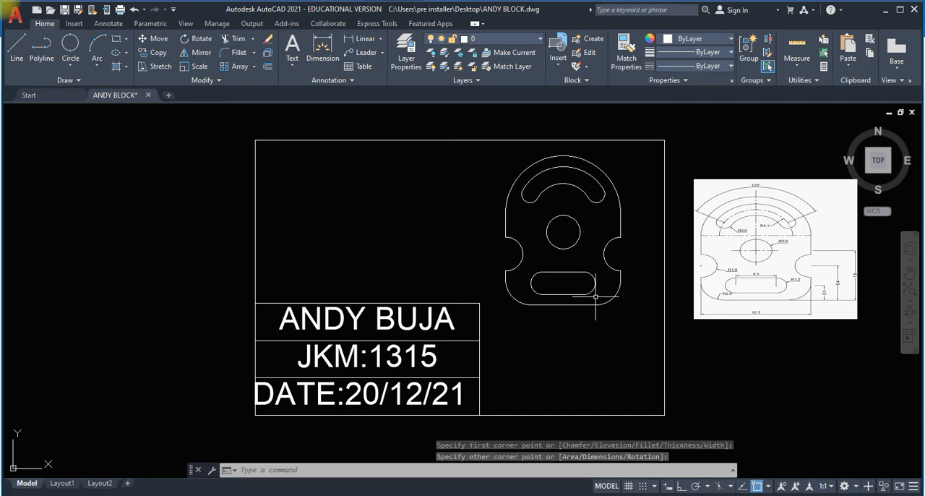
Erase the title block together with the frame rectangle around the plate.
left_click(356, 410)
left_click(206, 127)
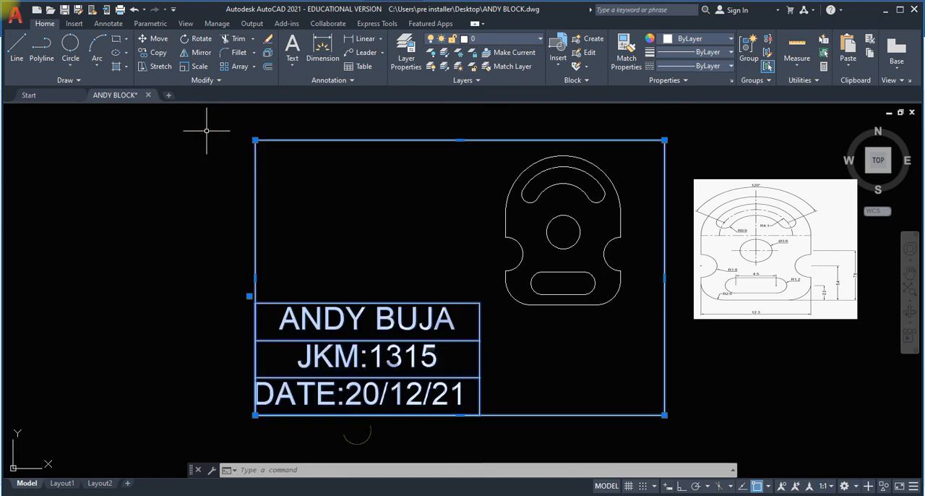
key("Delete")
scroll(614, 173, "up", 3)
middle_click_drag(675, 203, 398, 204)
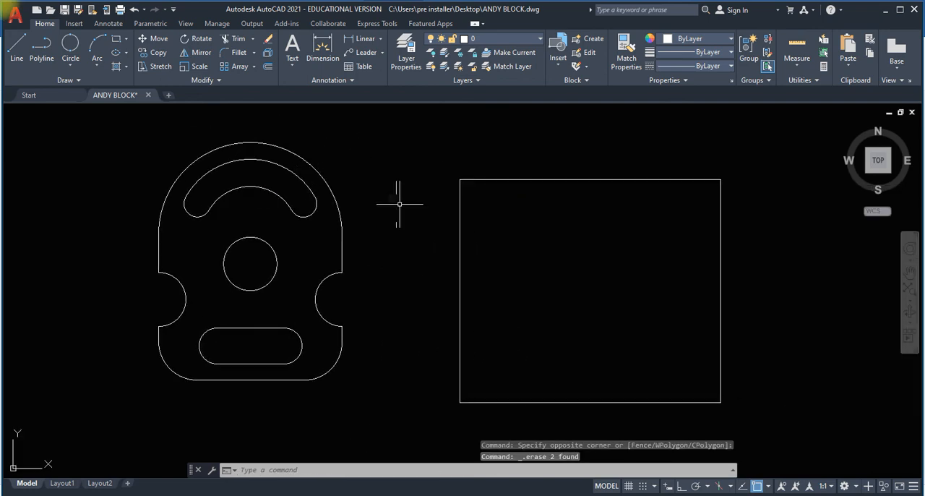